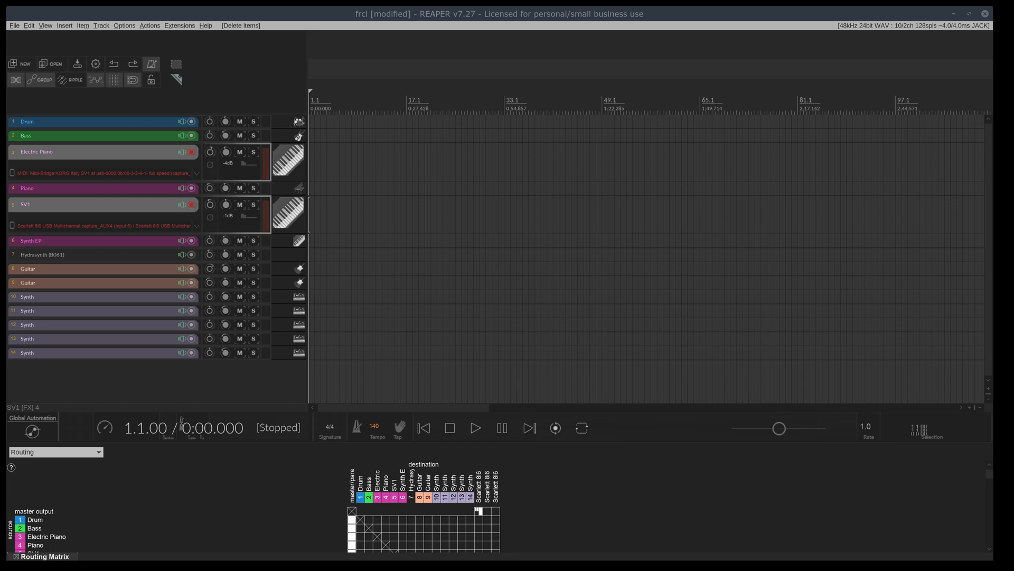
left_click(382, 103)
left_click(367, 105)
left_click_drag(364, 93, 337, 95)
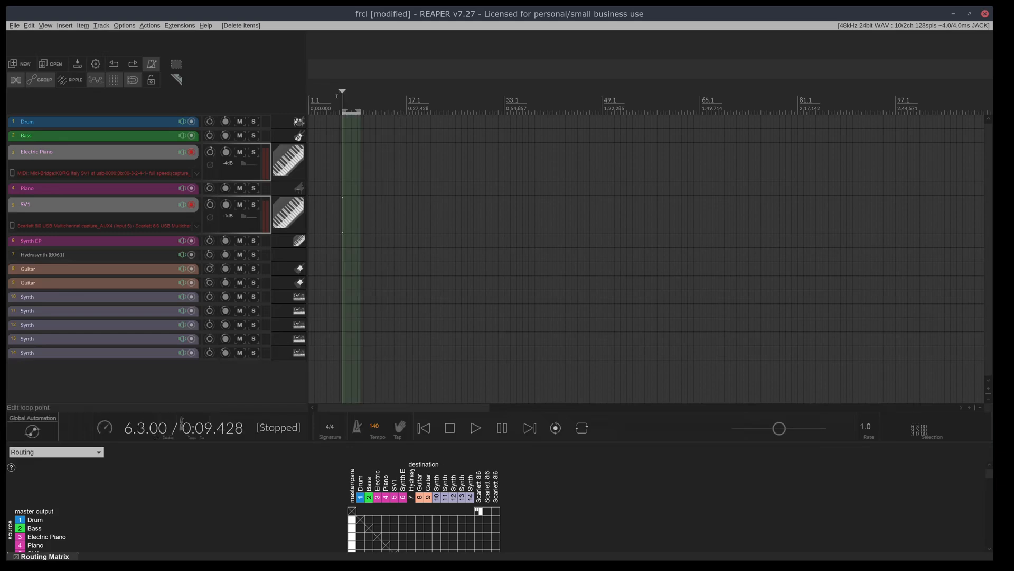
key("Home")
key("Escape")
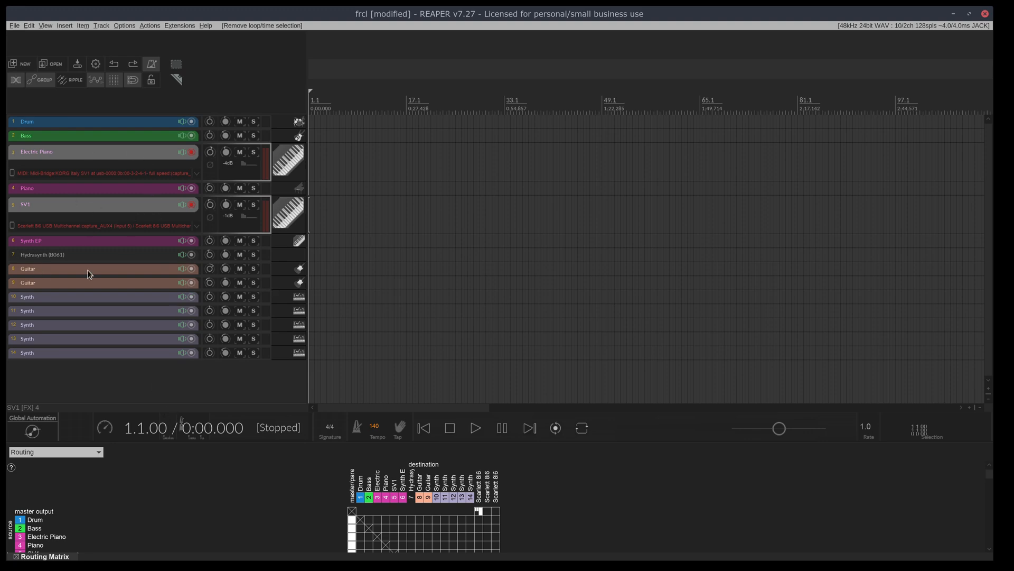
Select the Electric Piano and SV1 tracks together for recording and add an effect to the Electric Piano track
left_click(81, 258)
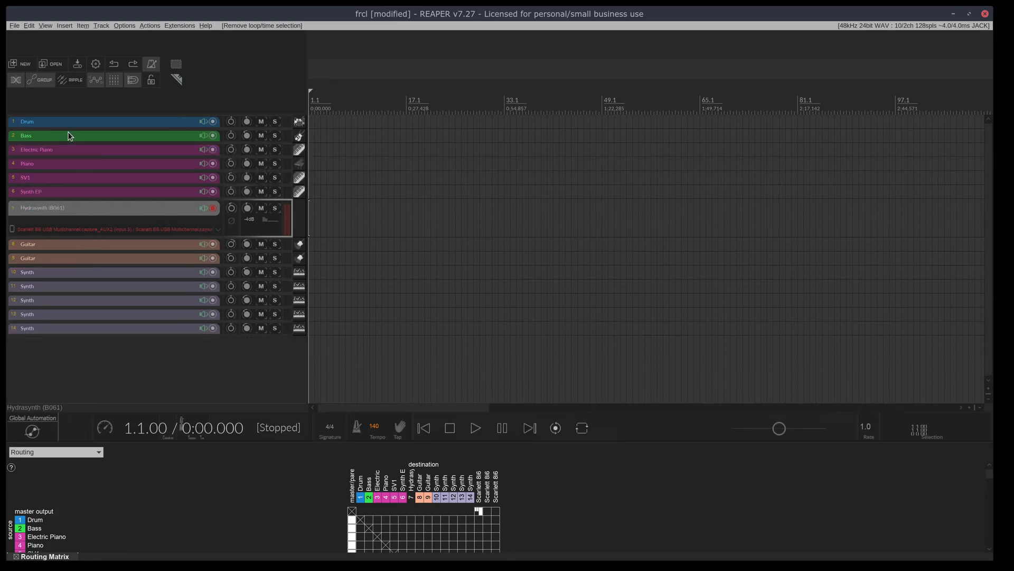
left_click(88, 164)
left_click(90, 152)
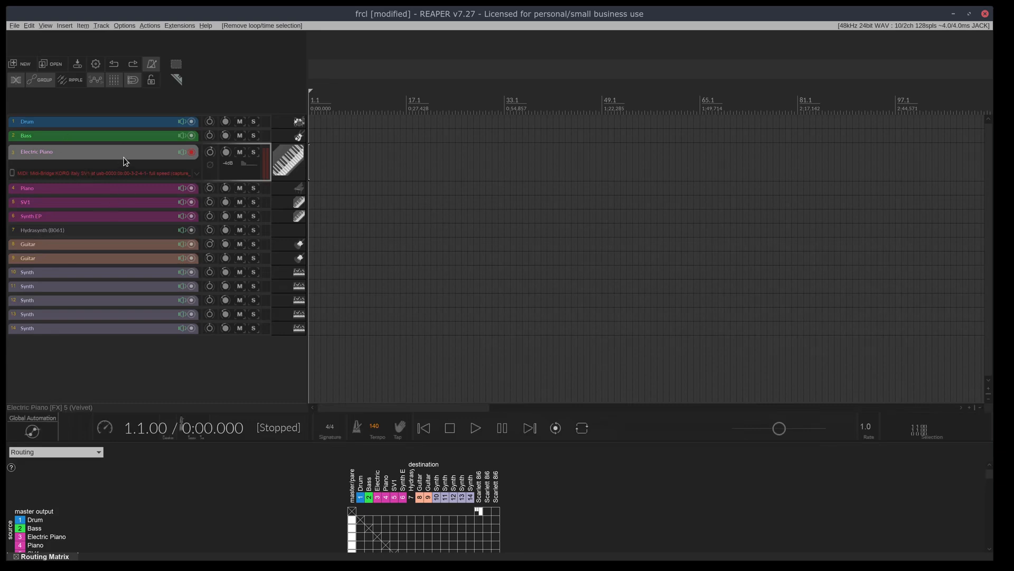
left_click(127, 203)
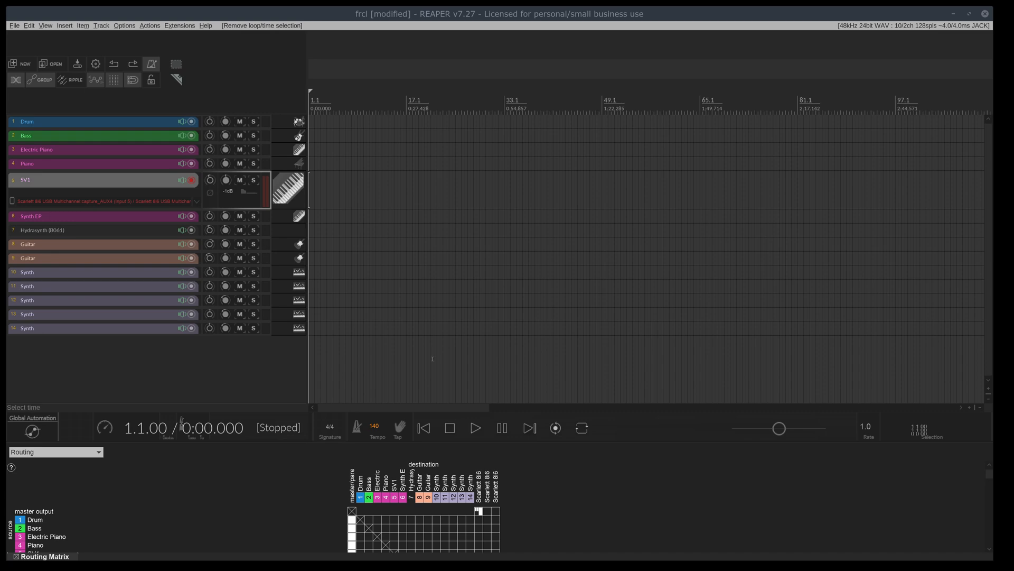
left_click(87, 151)
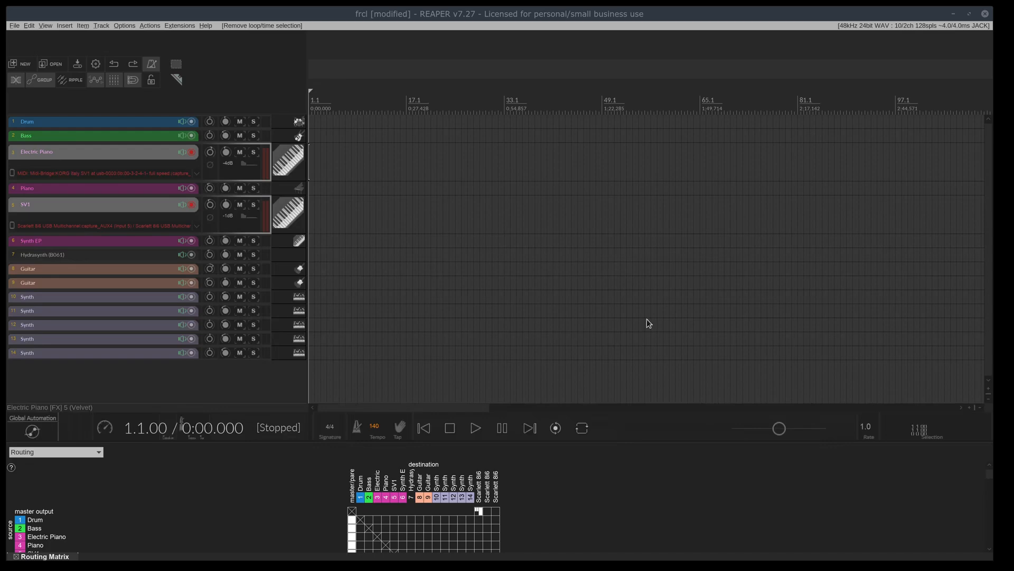
double_click(644, 297)
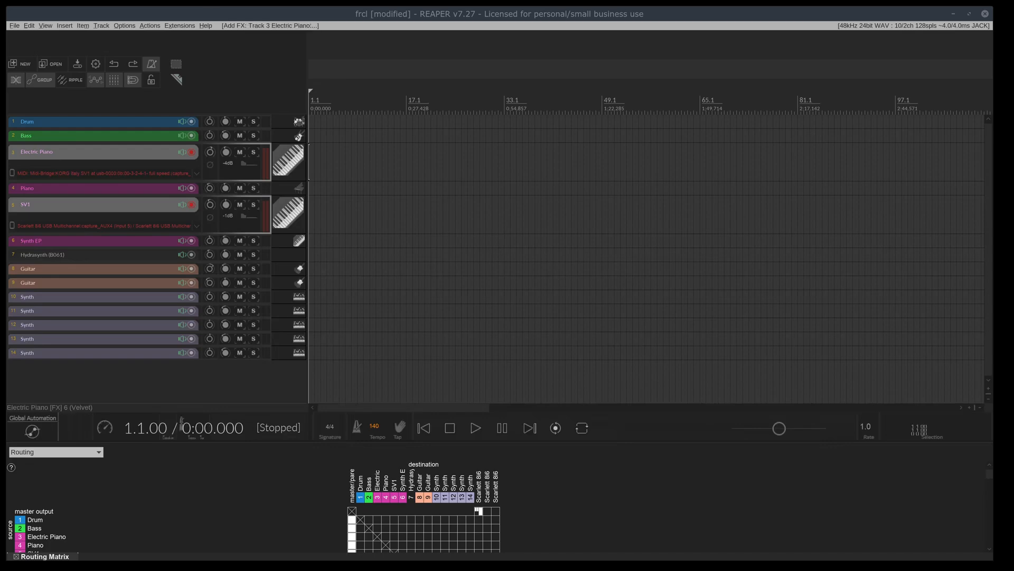
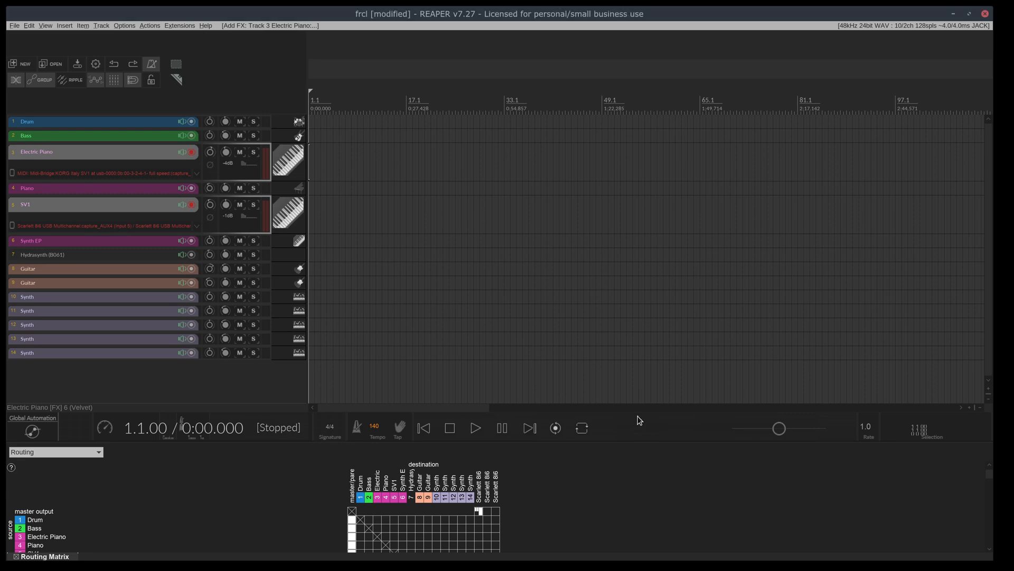
Record a trial take on the Electric Piano and SV1 tracks and delete both recorded items
key("ctrl+r")
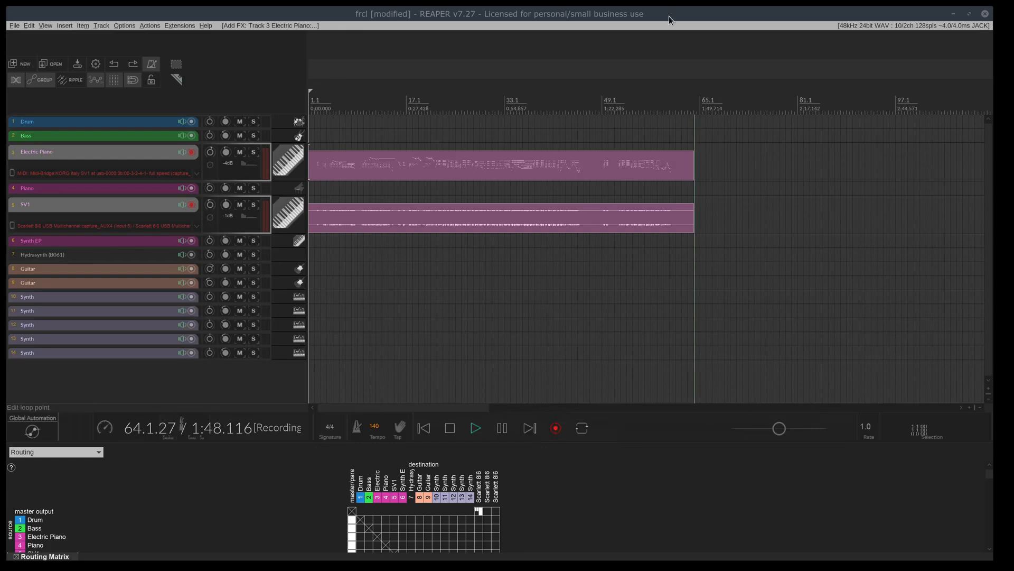
key("space")
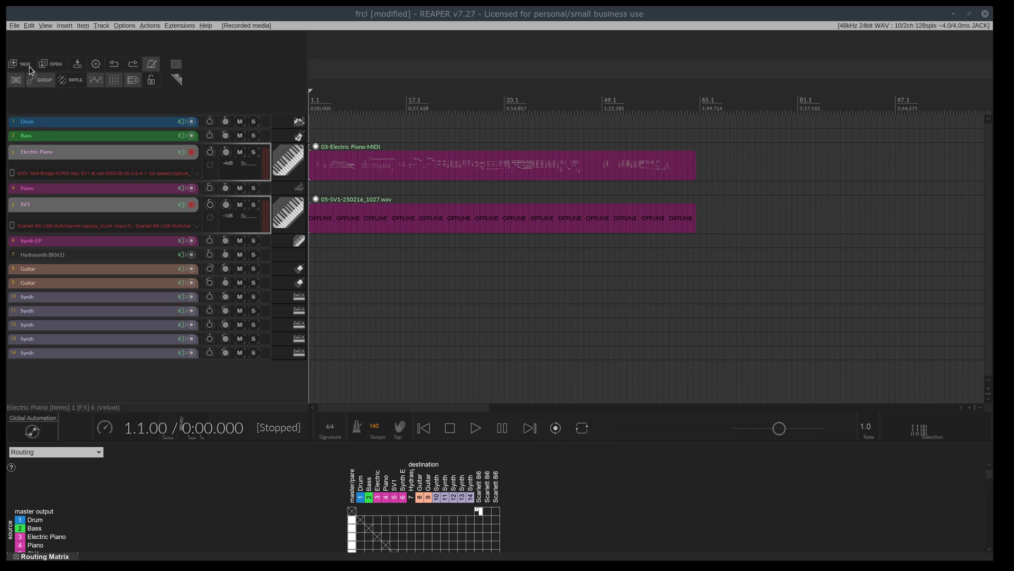
left_click(95, 162)
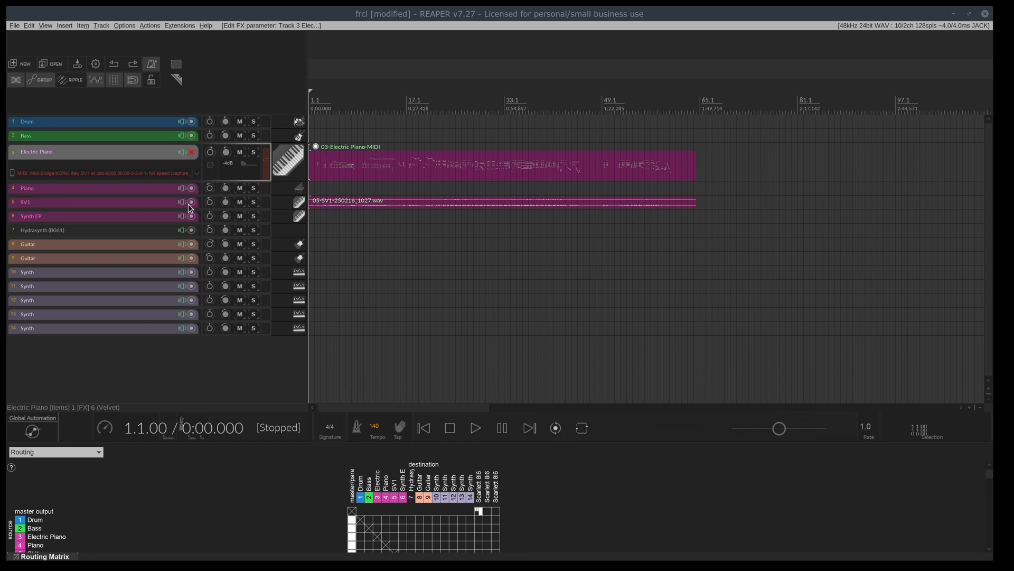
left_click(164, 203, "ctrl")
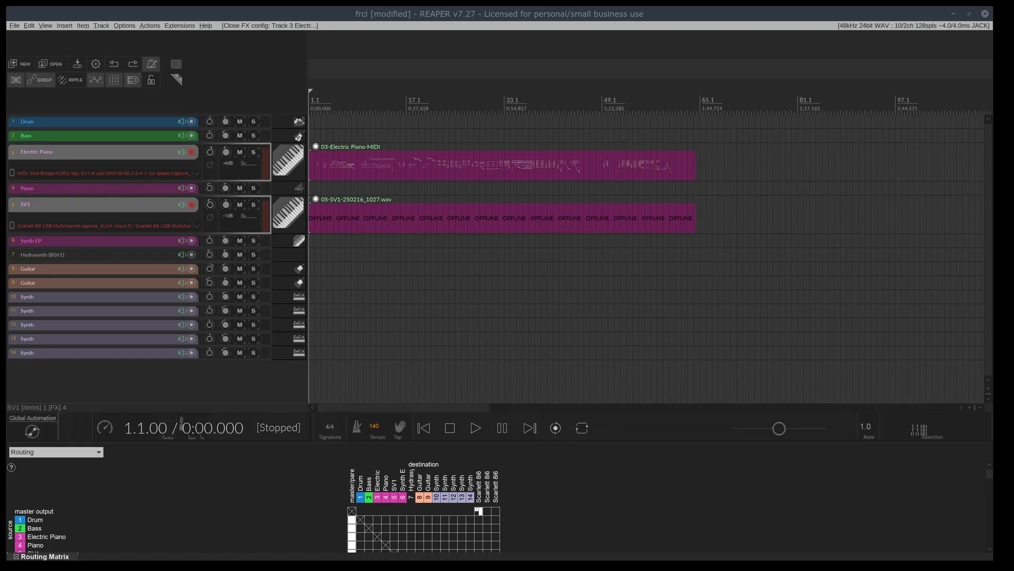
left_click_drag(680, 170, 512, 271)
key("Delete")
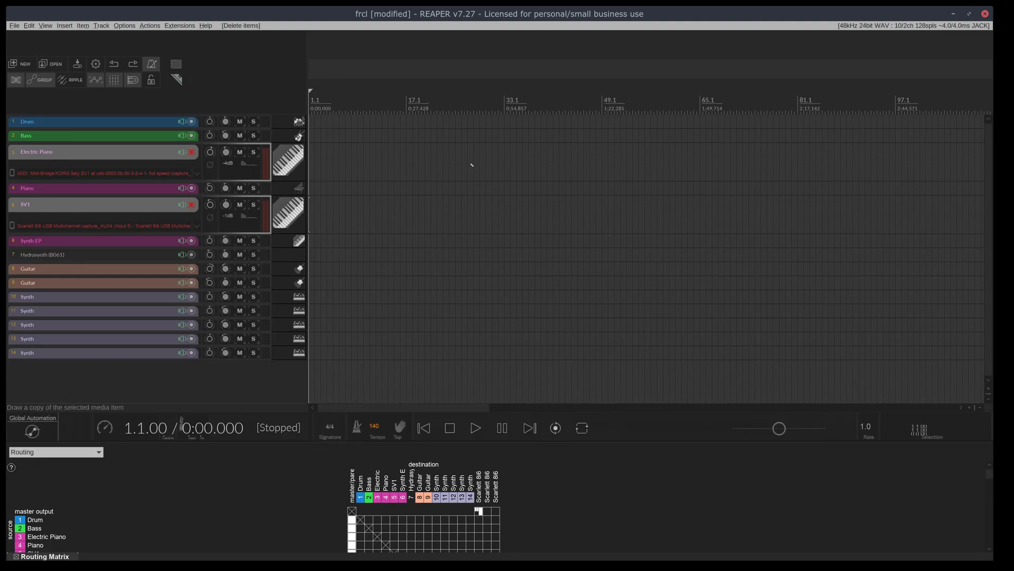
Record a new take on the Electric Piano and SV1 tracks from the project start
key("ctrl+r")
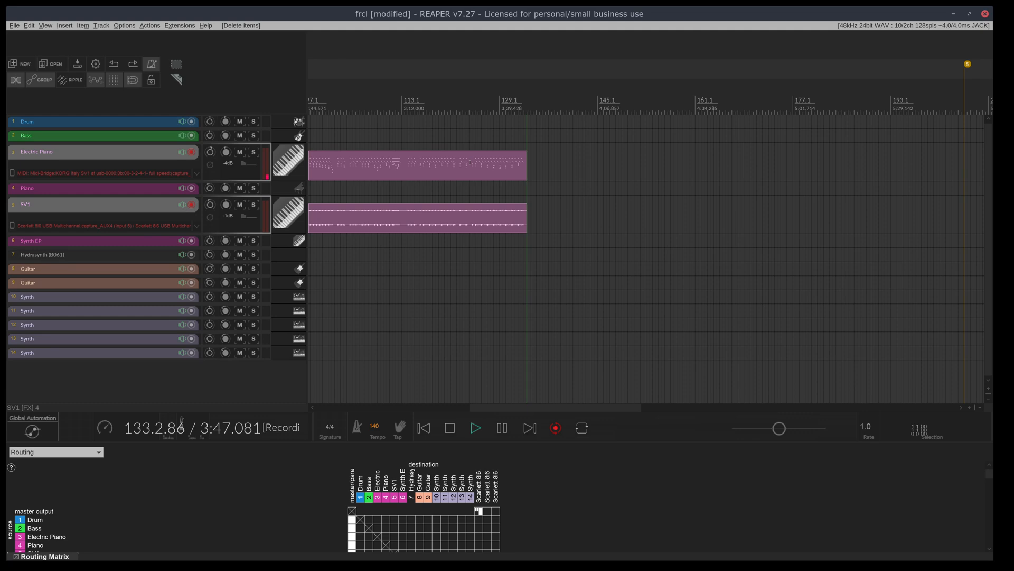
key("space")
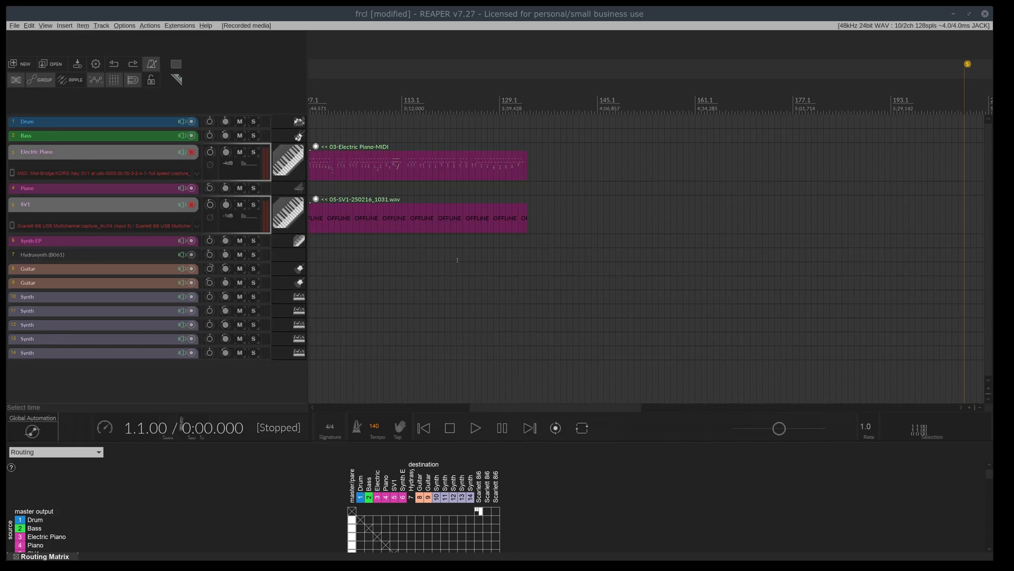
Split the recorded Electric Piano and SV1 items at 116.1.00 and delete the part before the split
left_click_drag(530, 406, 521, 408)
scroll(453, 153, "up", 5)
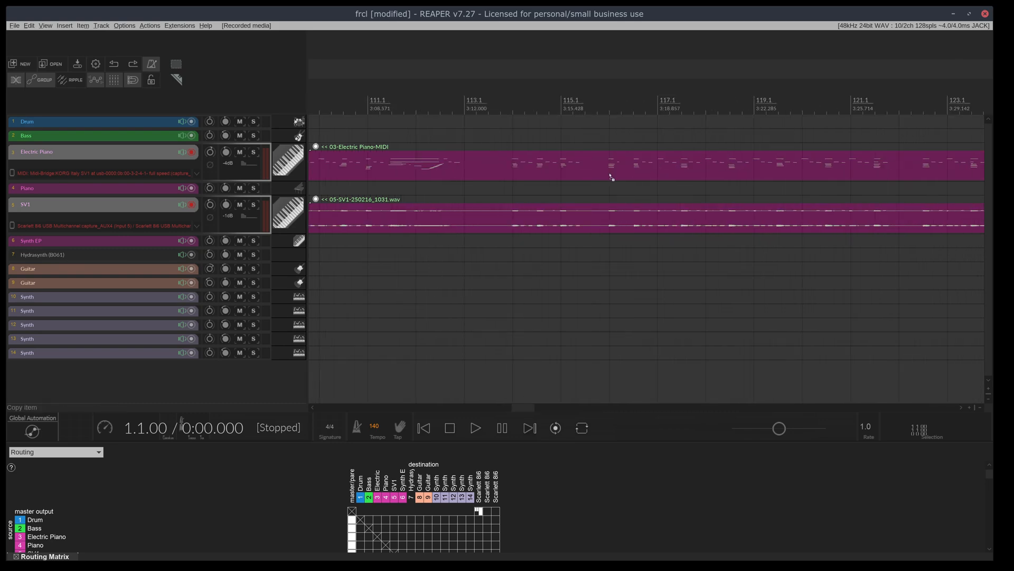
left_click(607, 105)
key("s")
key("Delete")
Move the remaining Electric Piano and SV1 items earlier, starting at about bar 102
left_click_drag(637, 169, 384, 169)
mouse_move(393, 169)
left_mouse_down()
mouse_move(331, 172)
mouse_move(409, 179)
left_mouse_up()
scroll(408, 177, "down", 3)
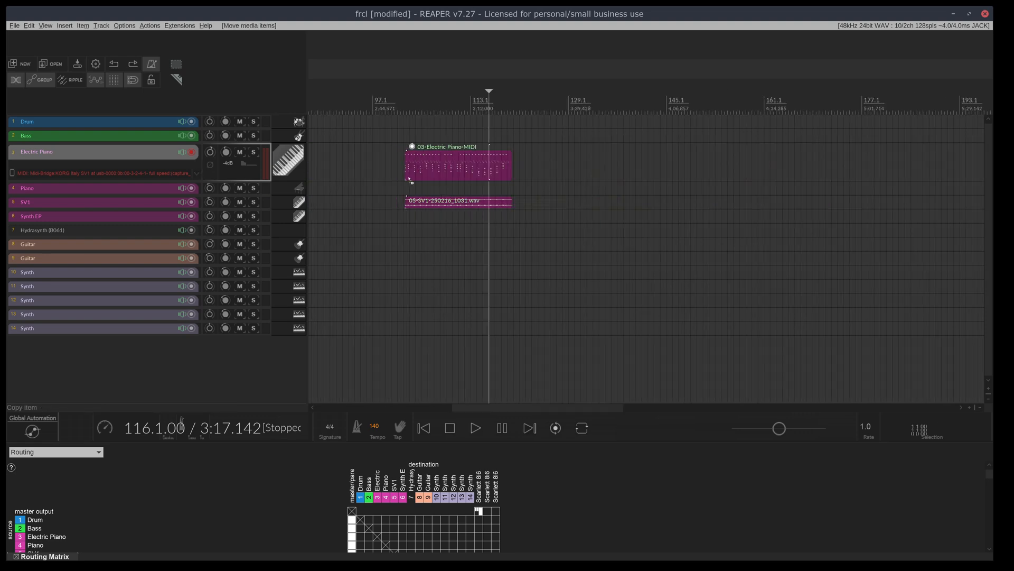
Split the Electric Piano and SV1 items at 111.2.00 and delete the part before the split
scroll(426, 179, "up", 2)
left_click_drag(553, 100, 560, 101)
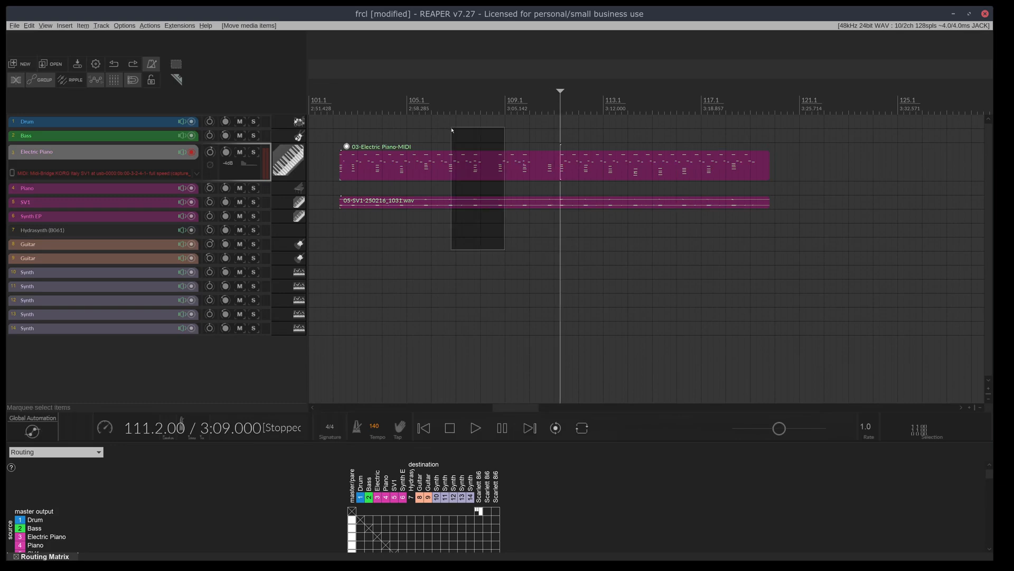
key("s")
left_click_drag(449, 256, 414, 168)
key("Delete")
Move the remaining Electric Piano and SV1 items to start at 105.1 and trim their ends to 113.1
left_click_drag(732, 212, 500, 176)
left_click_drag(615, 171, 603, 171)
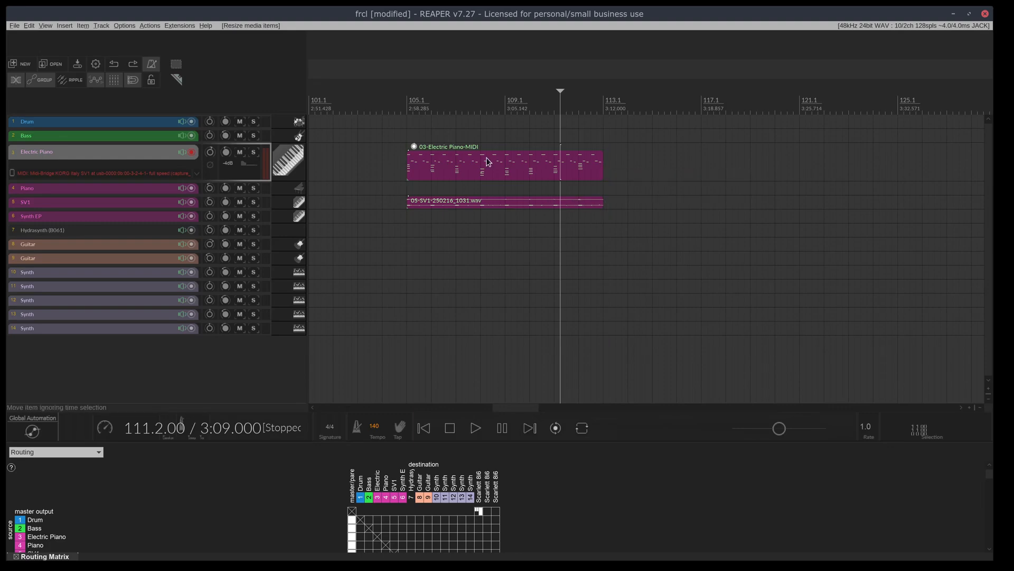
Glue the trimmed content on each track and extend both glued items to 138.1.00 as a repeating loop
key("ctrl+s")
key("ctrl+g")
left_click_drag(601, 169, 541, 177)
key("ctrl+z")
left_click_drag(602, 166, 959, 169)
left_click(604, 105)
left_click_drag(958, 174, 987, 174)
scroll(543, 159, "down", 4)
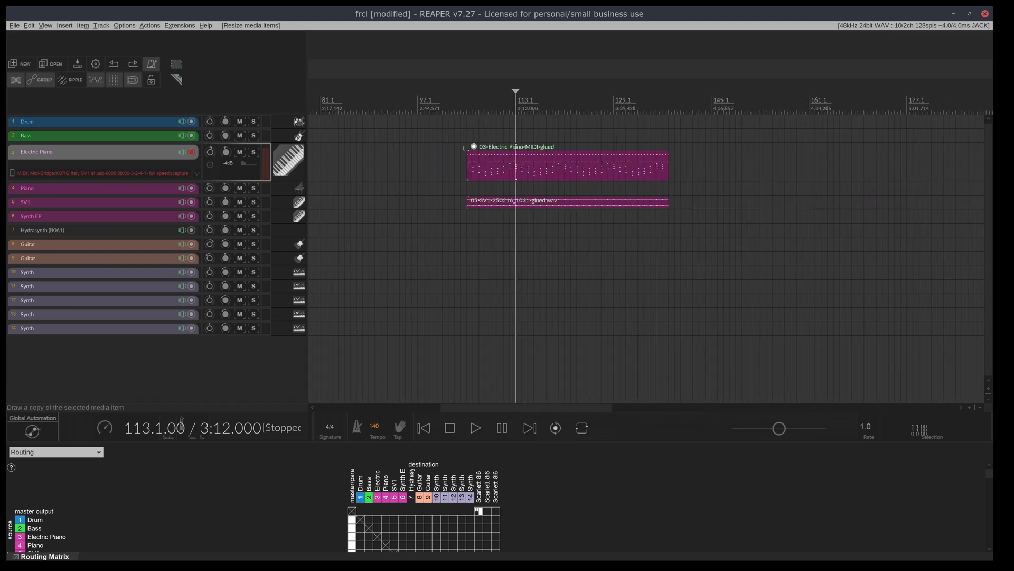
scroll(464, 149, "up", 4)
mouse_move(561, 168)
left_mouse_down()
mouse_move(561, 190)
mouse_move(547, 169)
left_mouse_up()
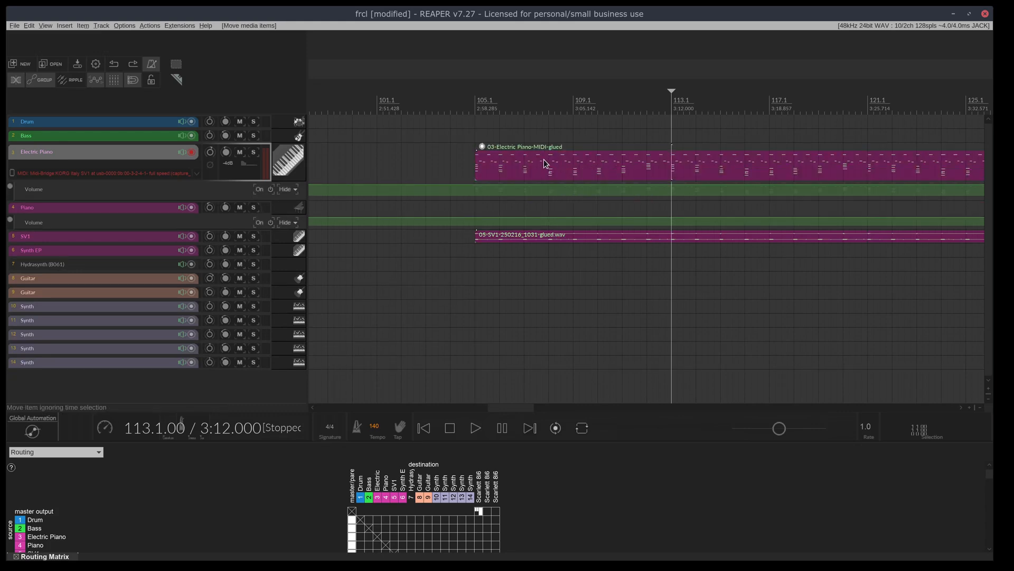
key("ctrl+z")
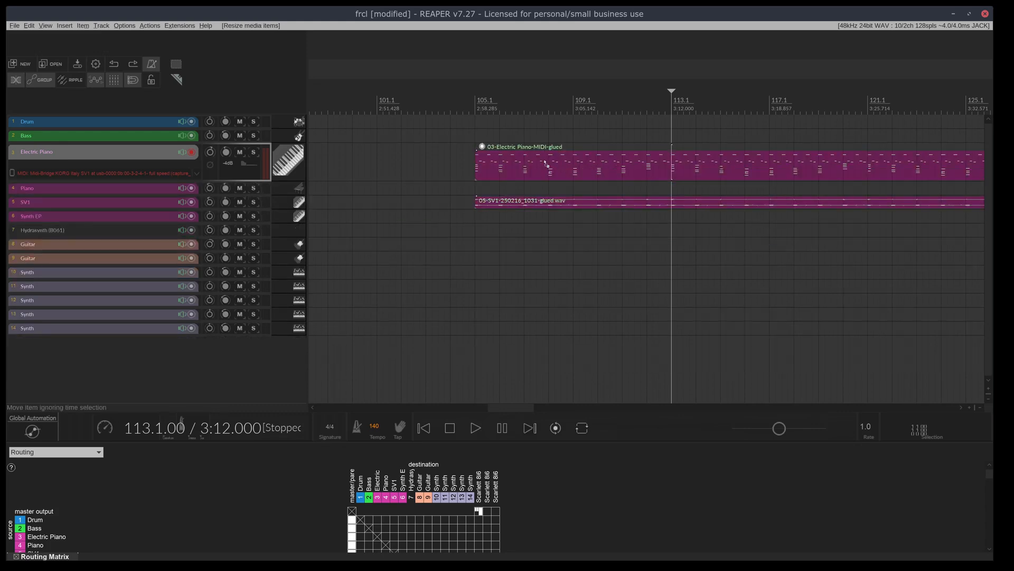
Place the edit cursor at 105.1.00 and nudge the glued Electric Piano and SV1 items there
key("ctrl+s")
left_click(478, 118)
mouse_move(547, 170)
left_mouse_down()
mouse_move(501, 168)
mouse_move(573, 170)
mouse_move(551, 166)
left_mouse_up()
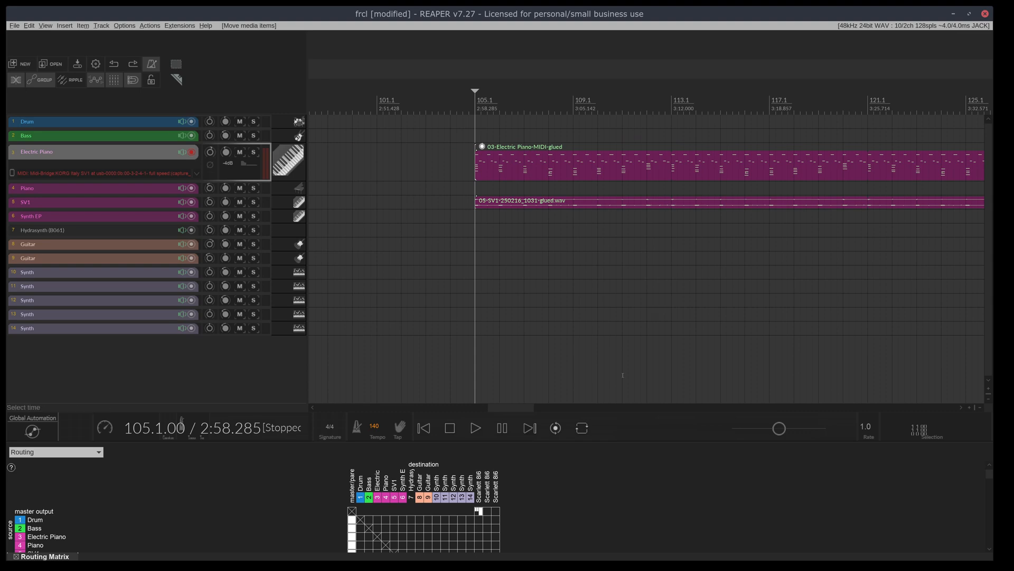
Play back the glued Electric Piano and SV1 loop from 105.1.00 to check it
left_click_drag(518, 410, 530, 410)
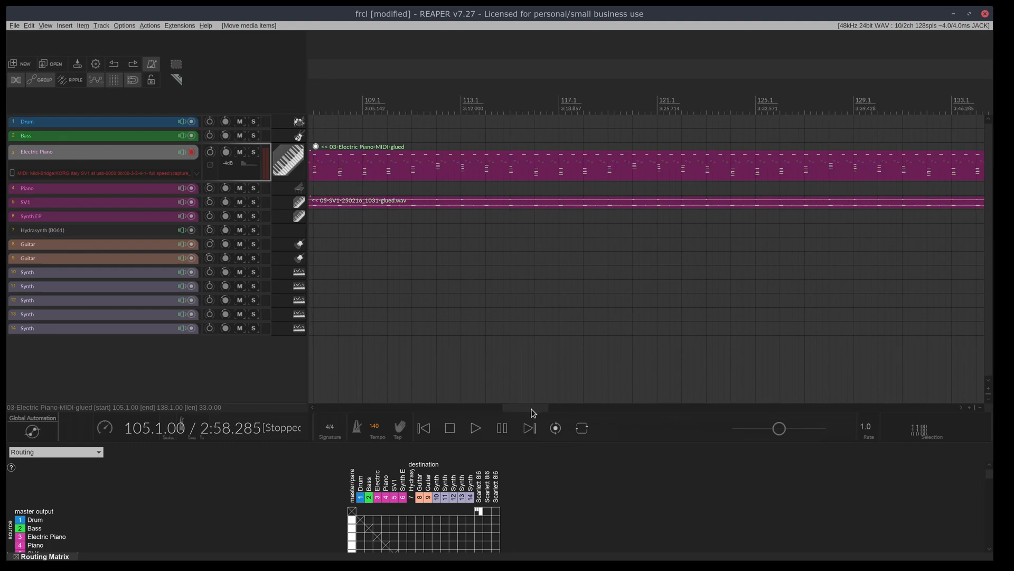
scroll(494, 342, "down", 4)
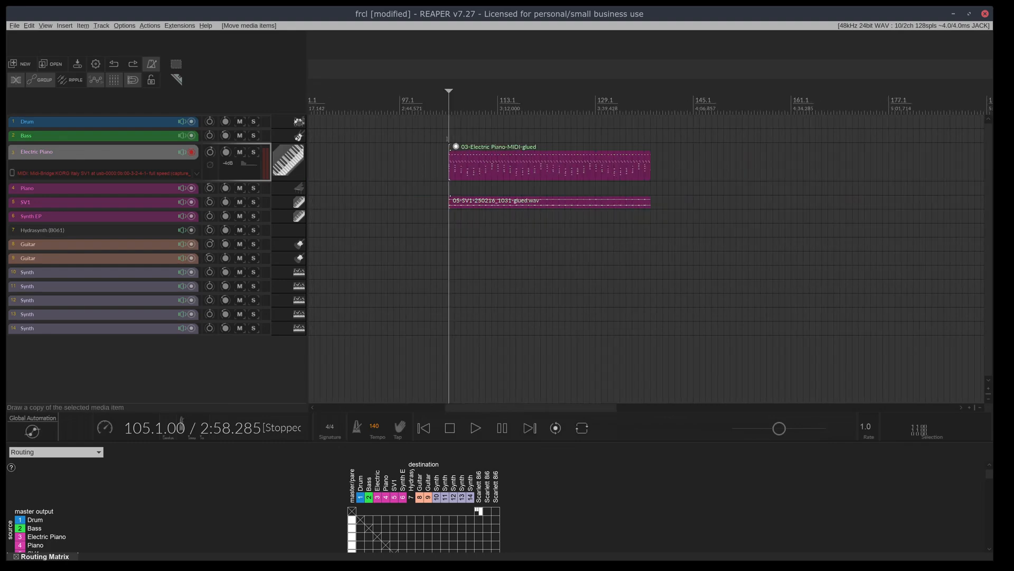
scroll(469, 317, "up", 3)
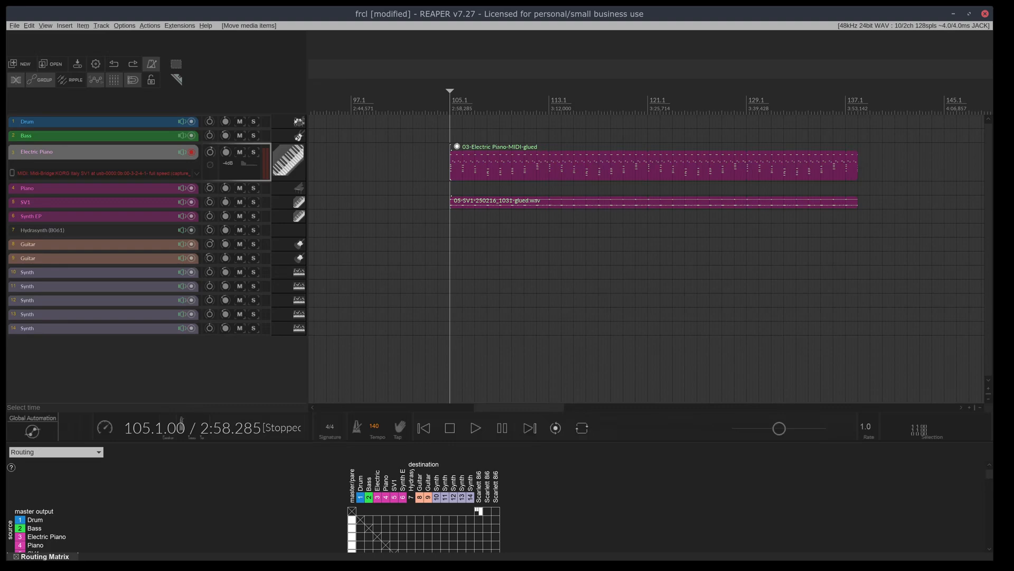
key("space")
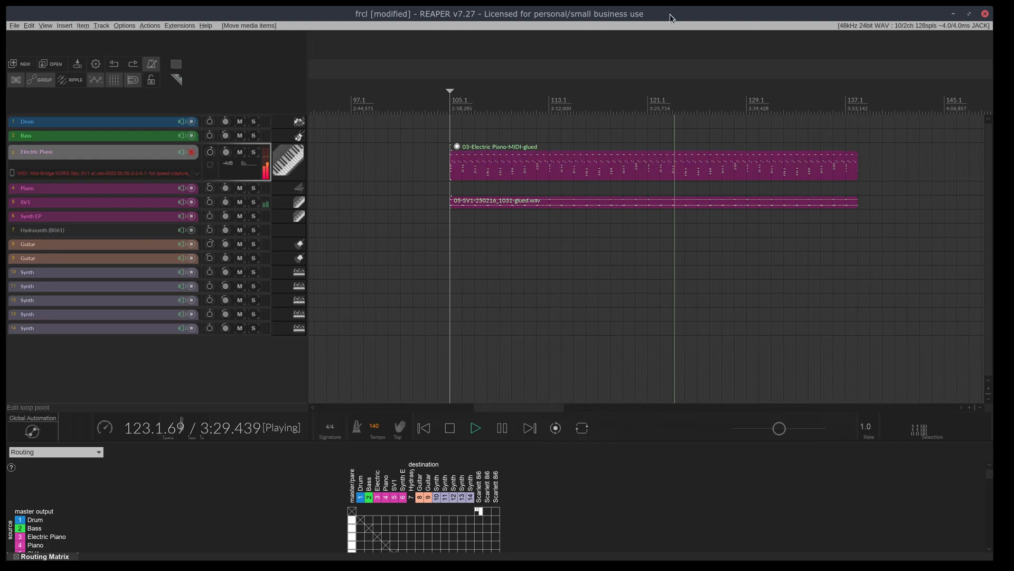
key("space")
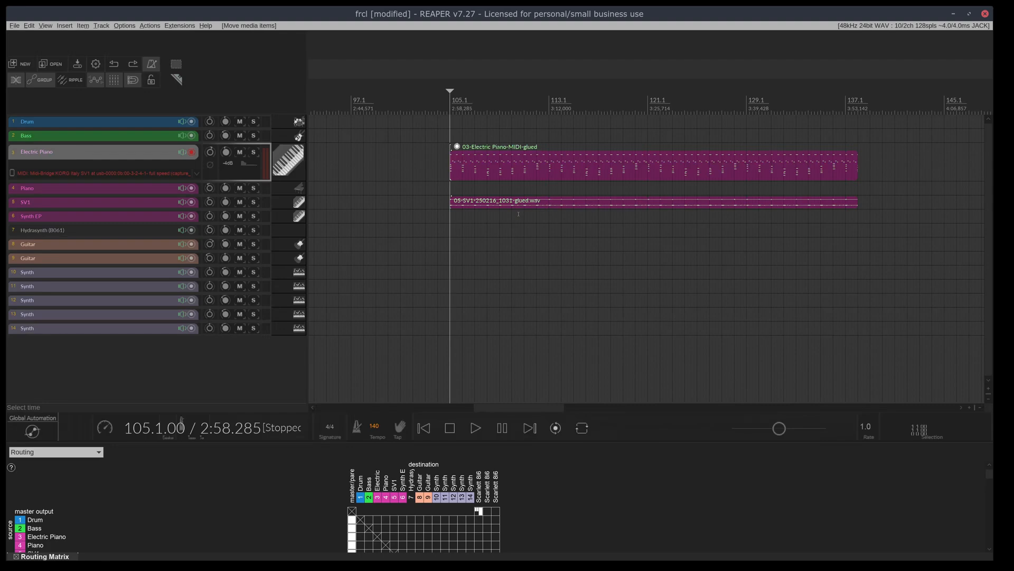
Place the edit cursor at 111.1.00 and save the project
scroll(512, 212, "up", 4)
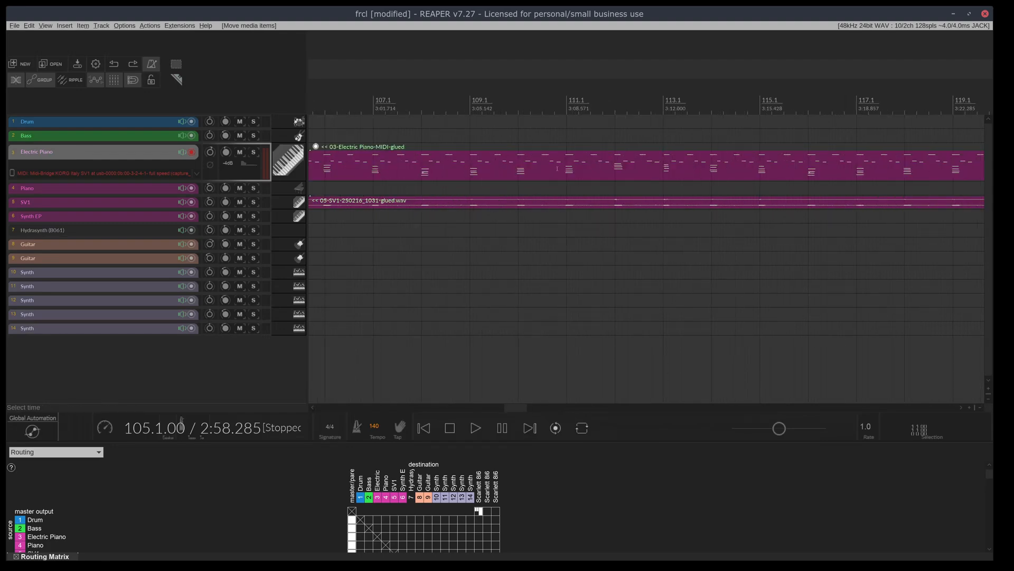
left_click(566, 68)
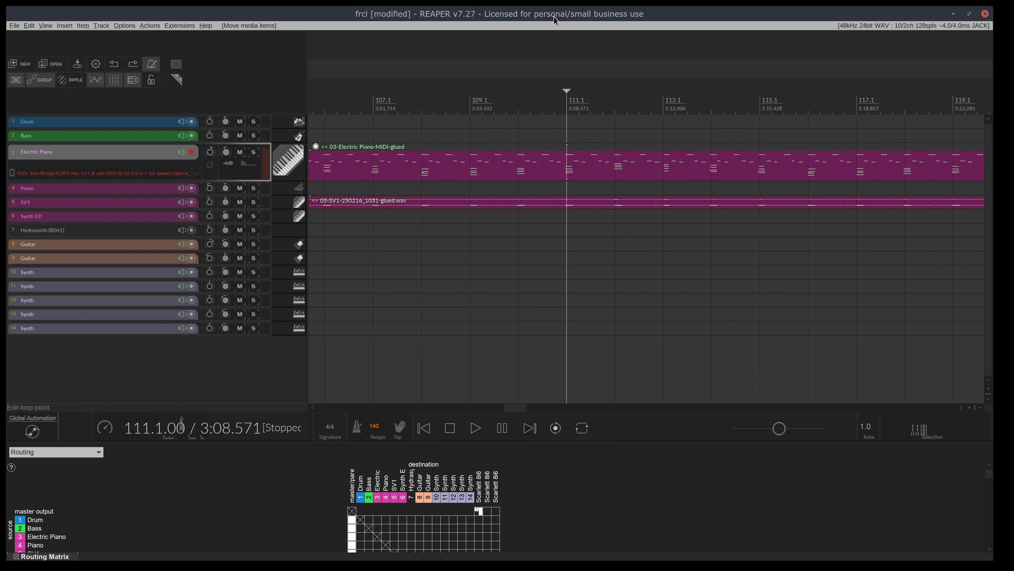
key("ctrl+s")
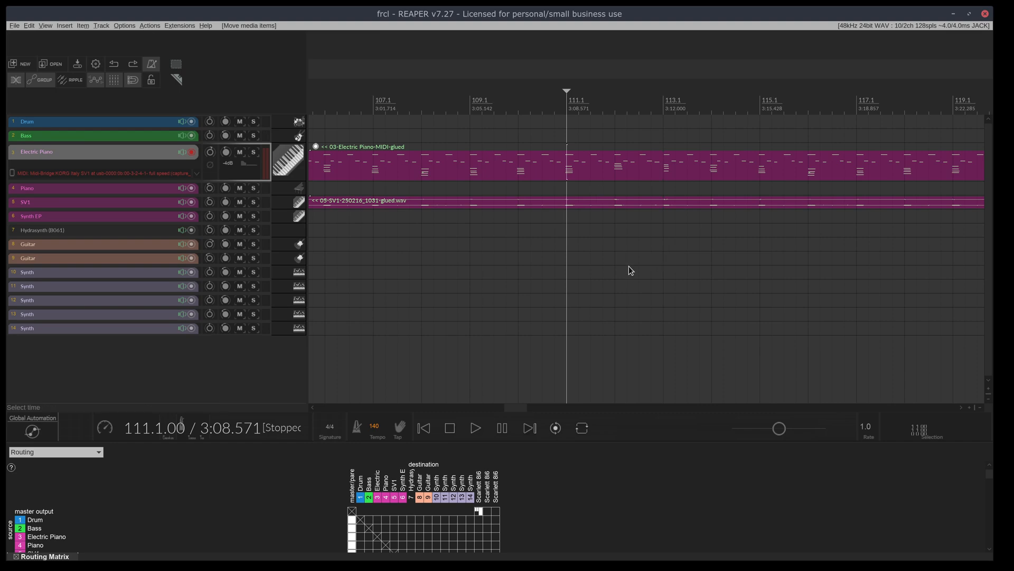
Return the edit cursor to 105.1.00 and briefly audition the beginning of the loop
scroll(629, 266, "down", 2)
scroll(445, 154, "up", 6)
left_click(481, 109)
scroll(573, 206, "down", 2)
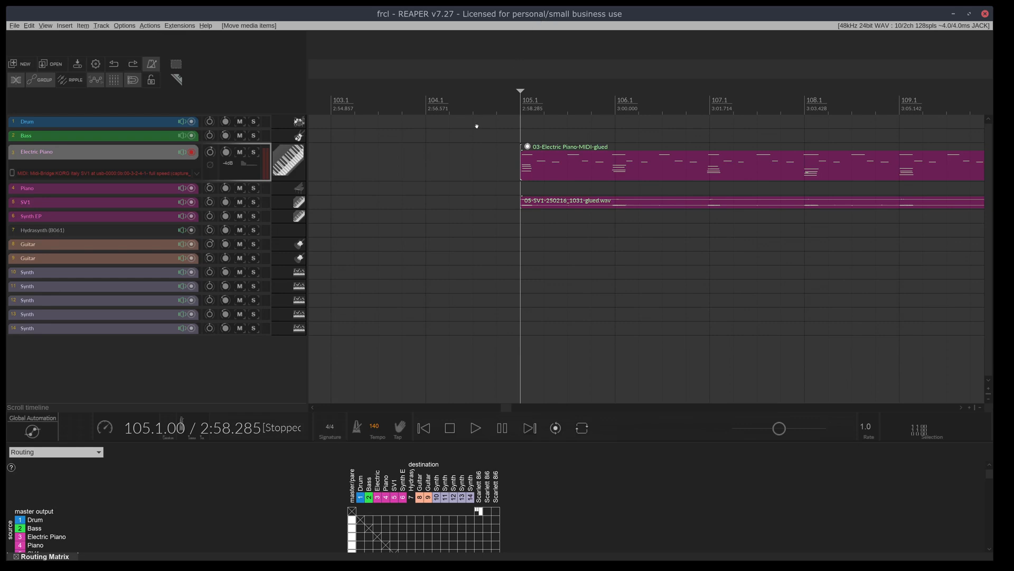
key("space")
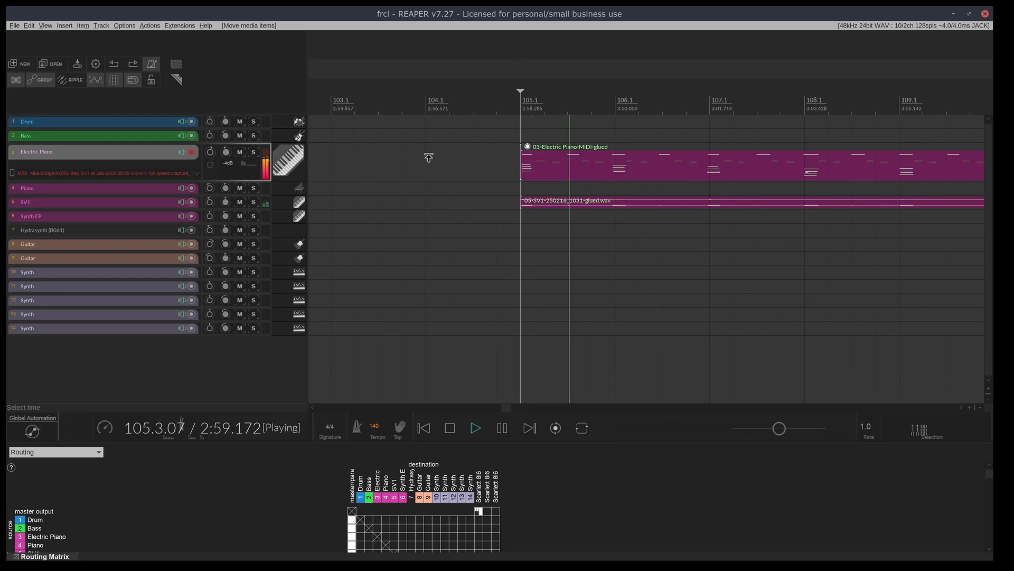
key("space")
mouse_move(568, 174)
left_mouse_down()
mouse_move(626, 161)
mouse_move(570, 175)
mouse_move(608, 175)
mouse_move(588, 172)
left_mouse_up()
key("Escape")
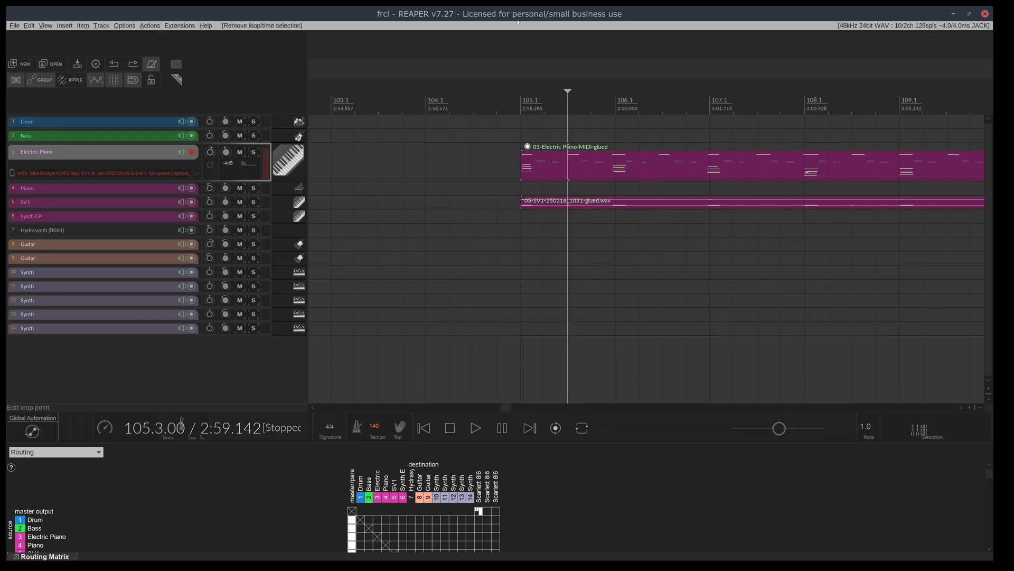
left_click(508, 131)
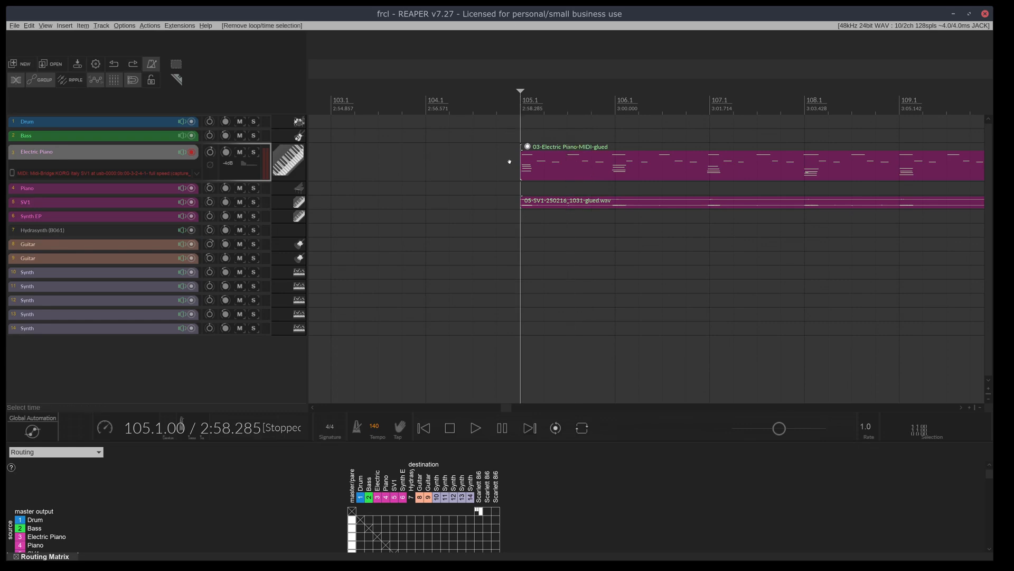
Play back the opening bars of the Electric Piano and SV1 loop from 105.1.00 once more
key("space")
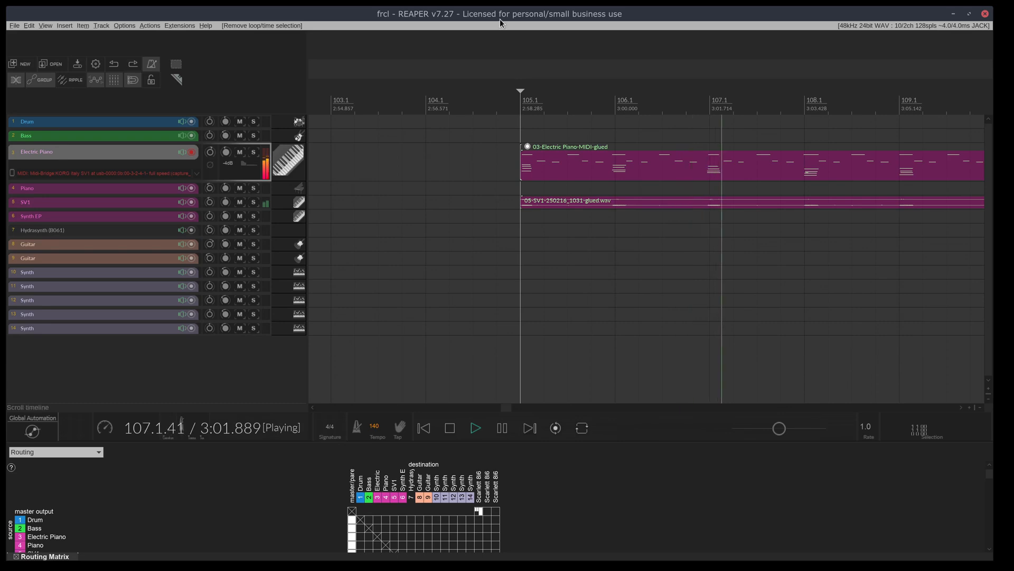
key("space")
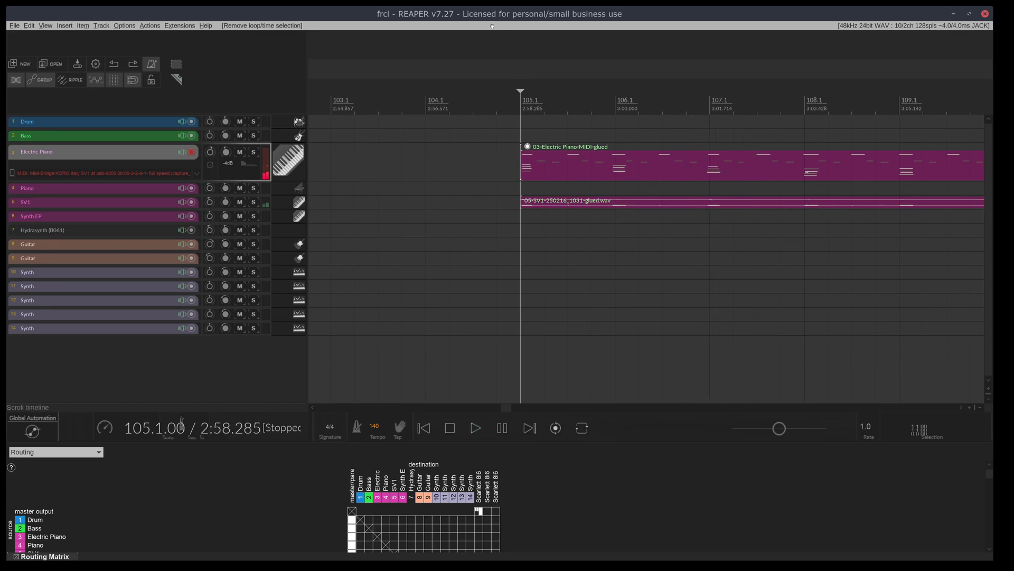
left_click(55, 124)
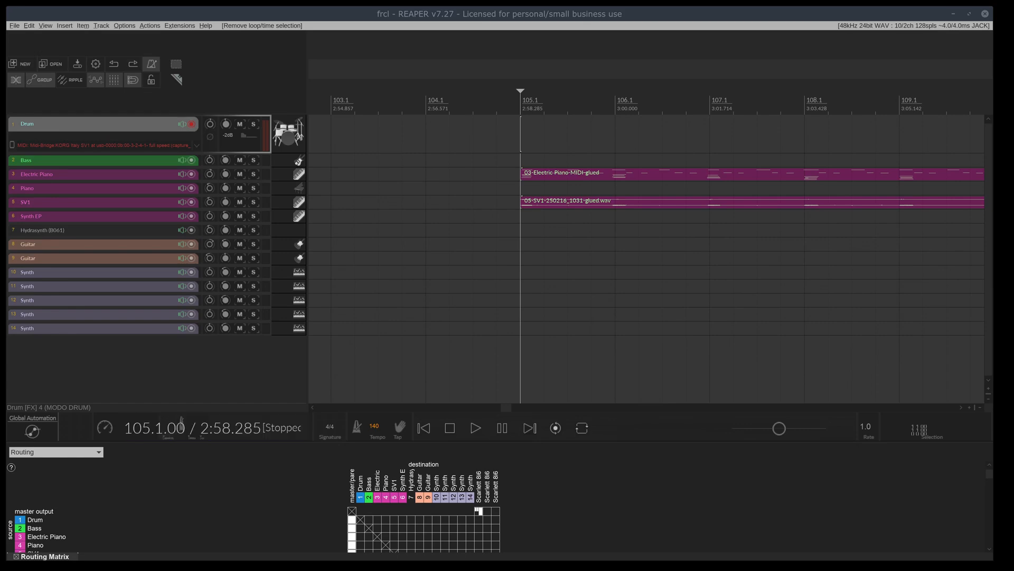
left_click(136, 202)
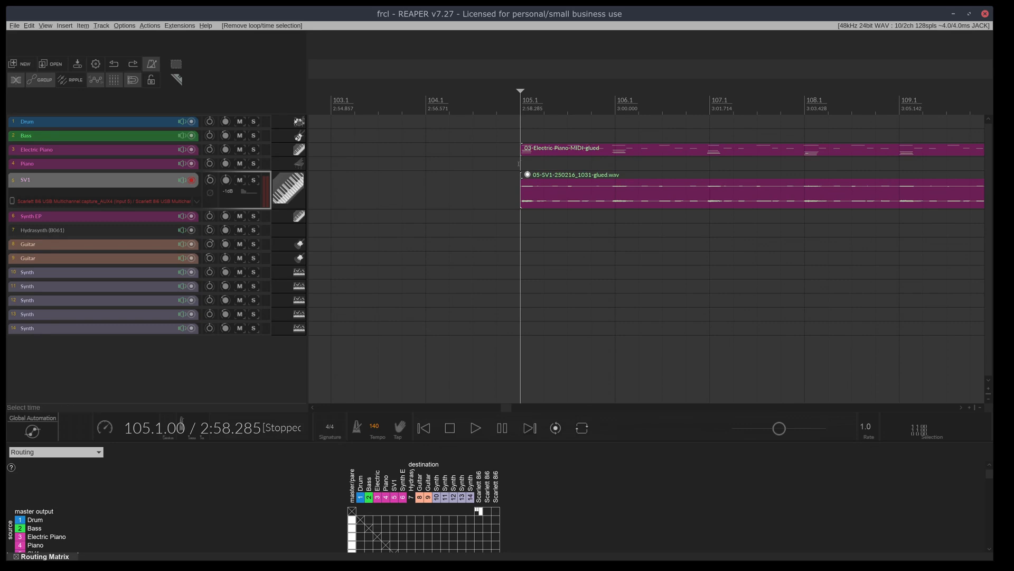
left_click(122, 123)
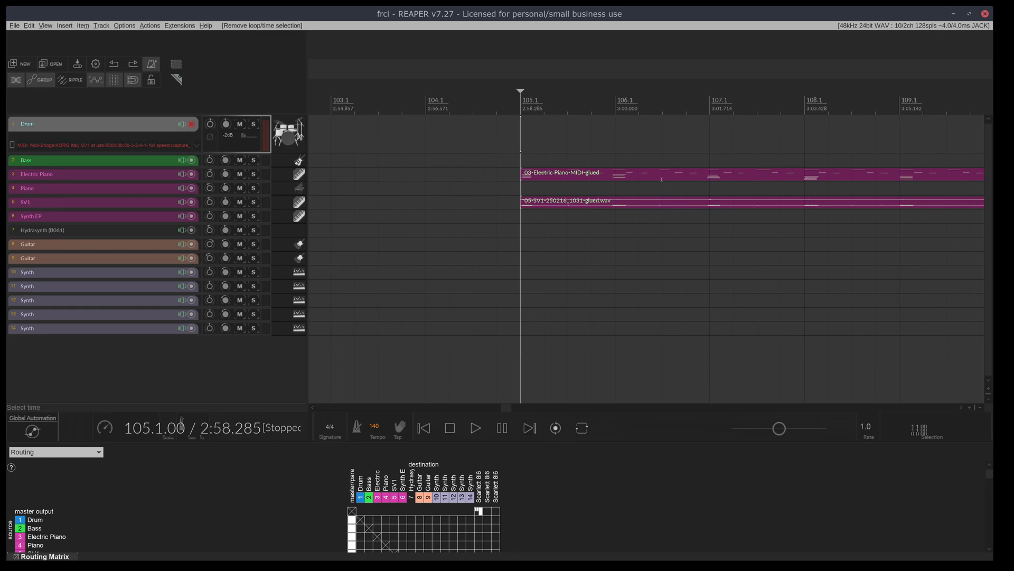
Extend the looped Electric Piano and SV1 items together so they end at 157.4.00
scroll(661, 179, "down", 10)
scroll(707, 191, "up", 8)
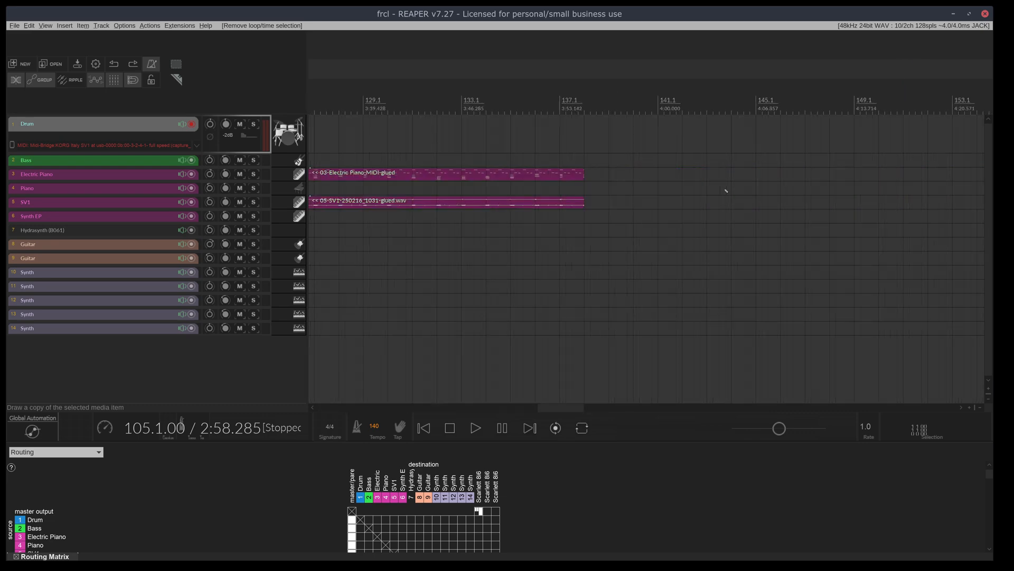
left_click_drag(448, 176, 989, 204)
scroll(430, 219, "down", 5)
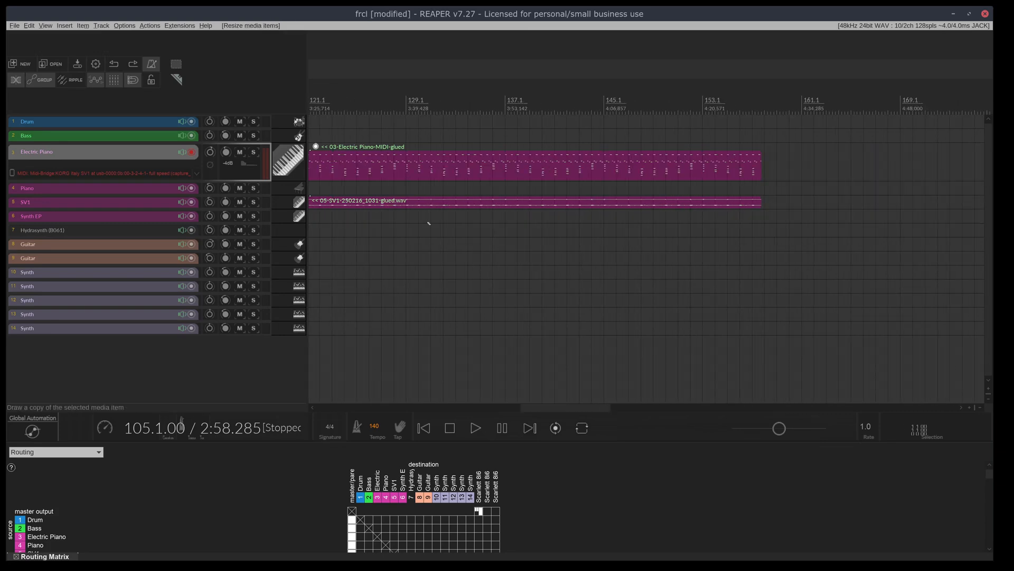
scroll(464, 358, "up", 6)
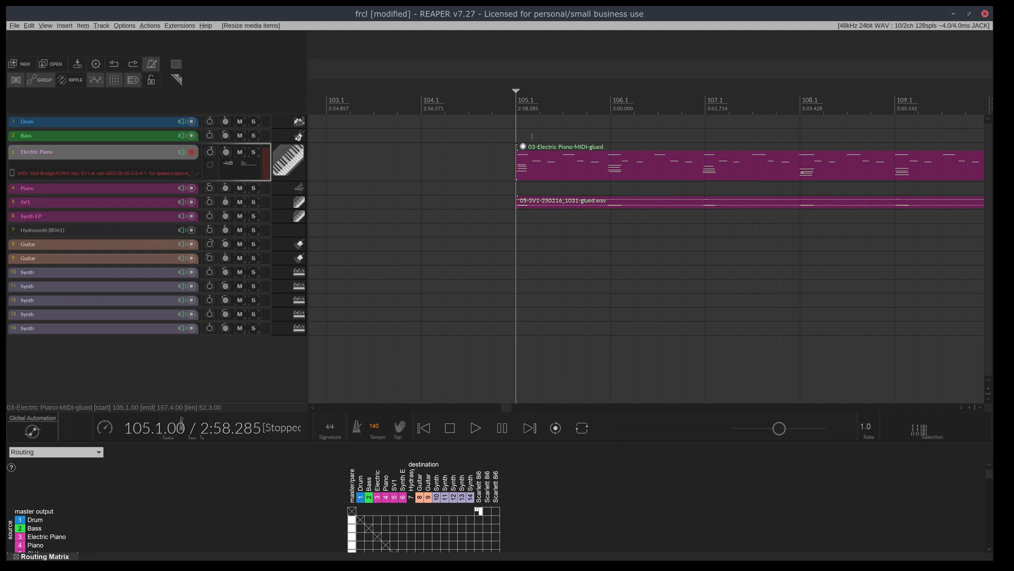
Select the Drum track for recording and save the project
left_click(103, 123)
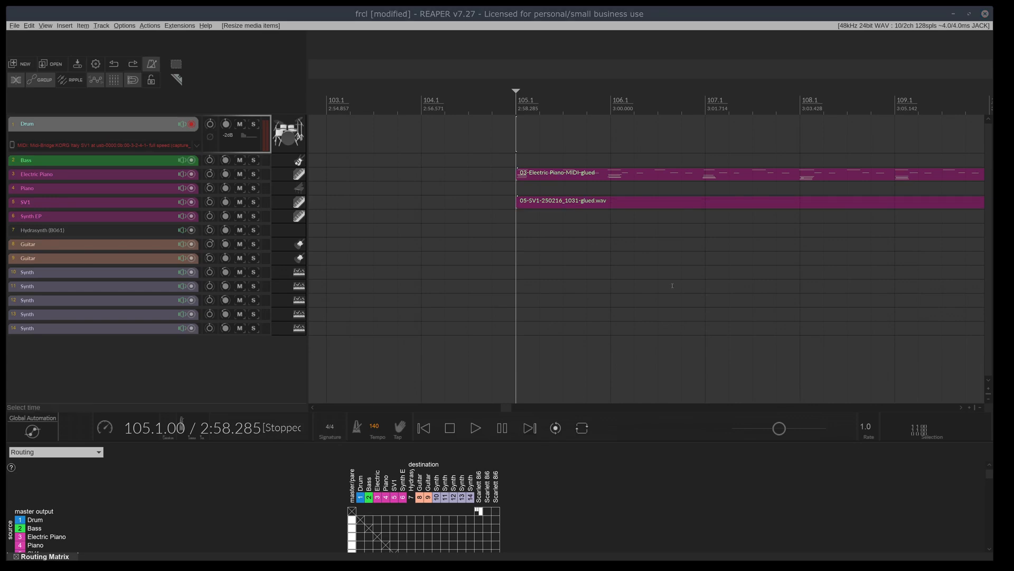
key("ctrl+s")
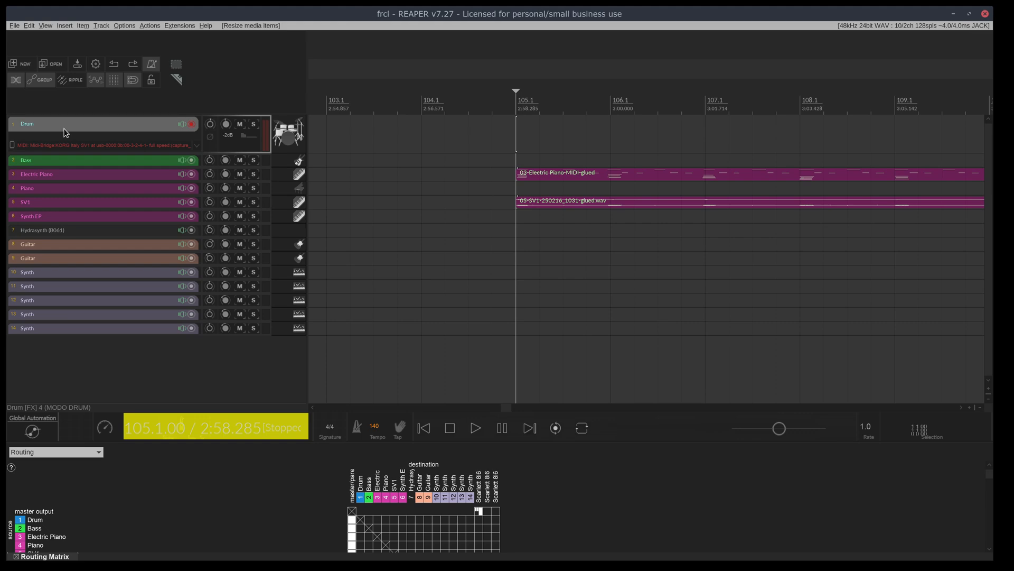
Try recording two Drum MIDI takes over the loop from 105.1.00, undoing each one
key("ctrl+r")
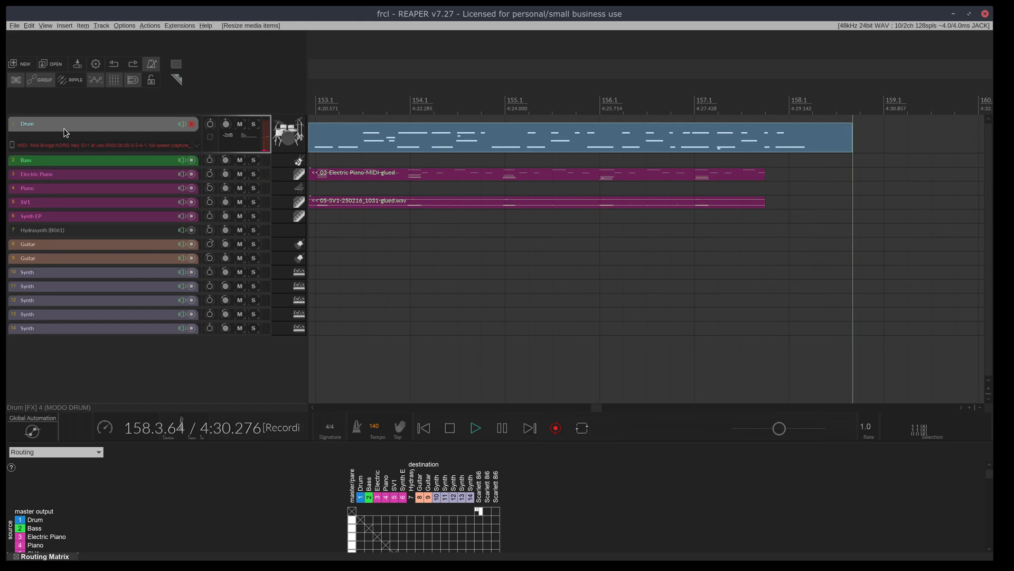
key("space")
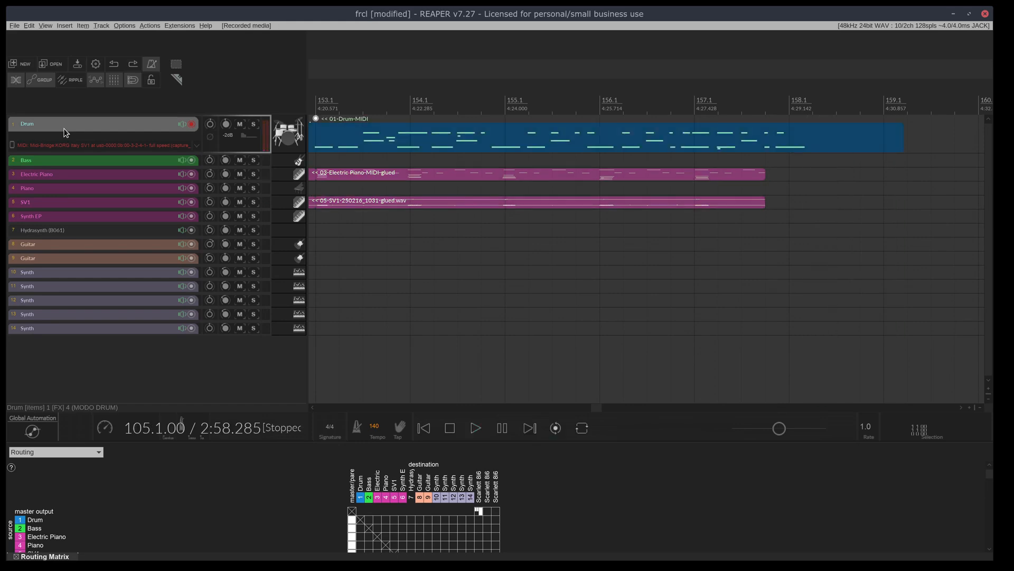
key("ctrl+z")
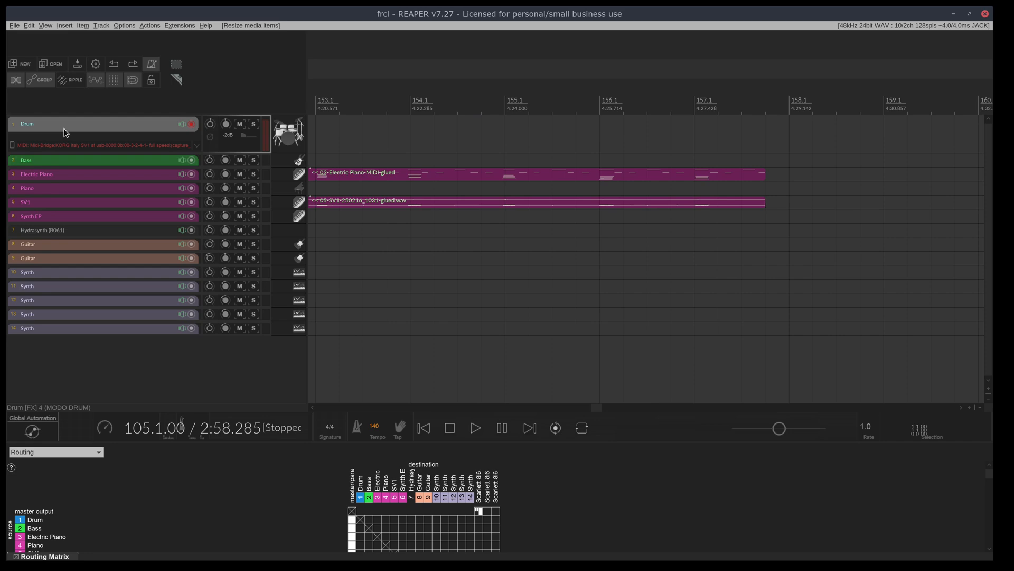
key("ctrl+r")
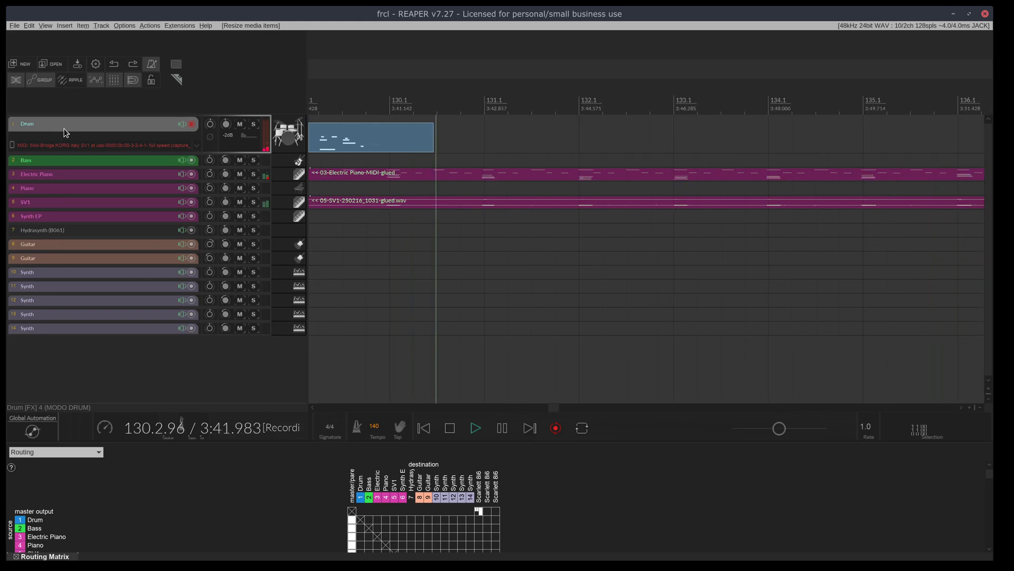
key("space")
key("ctrl+z")
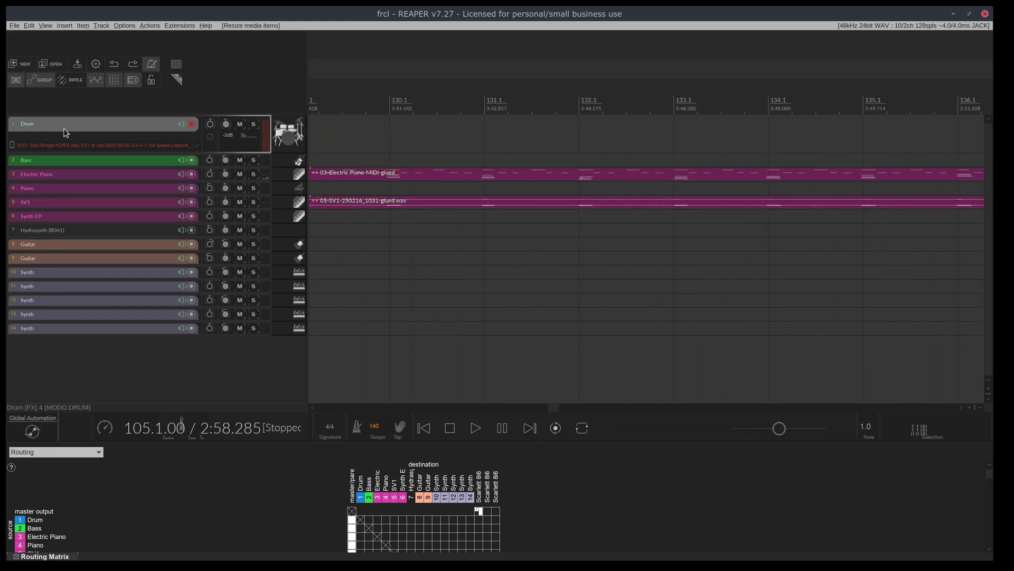
Record a Drum MIDI take from 105.1.00 to about bar 130 and save the project
key("ctrl+r")
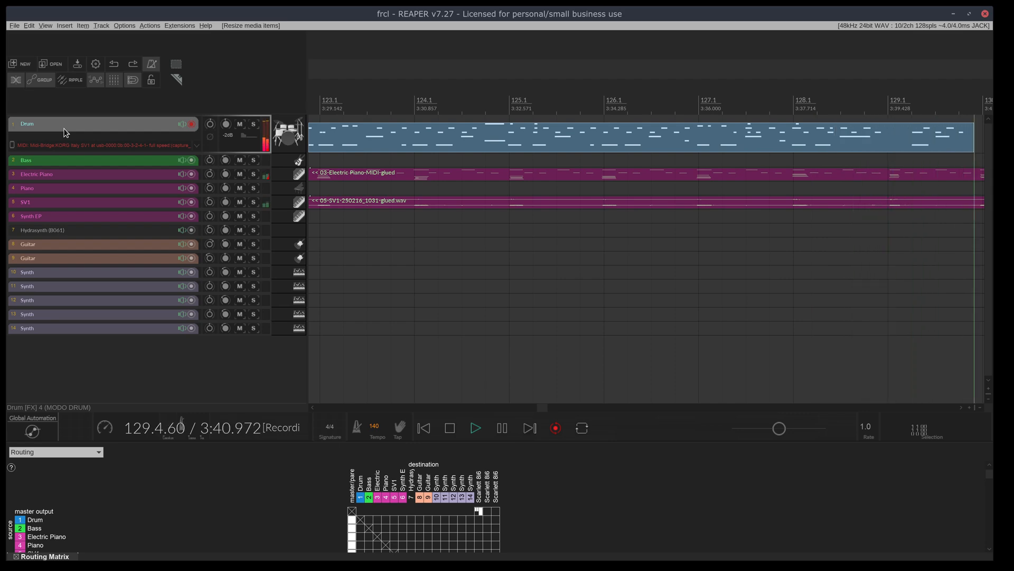
key("space")
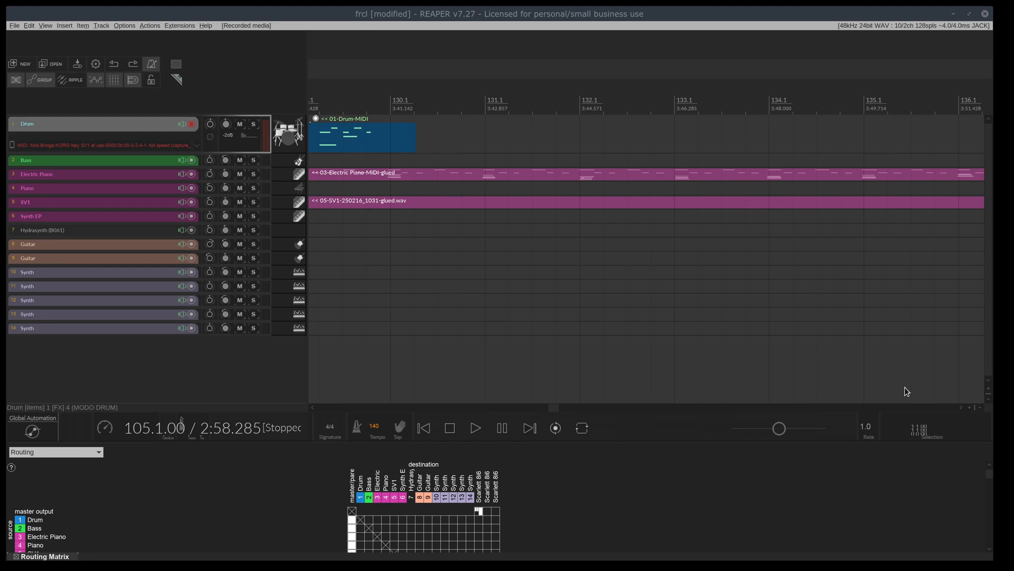
scroll(617, 211, "down", 5)
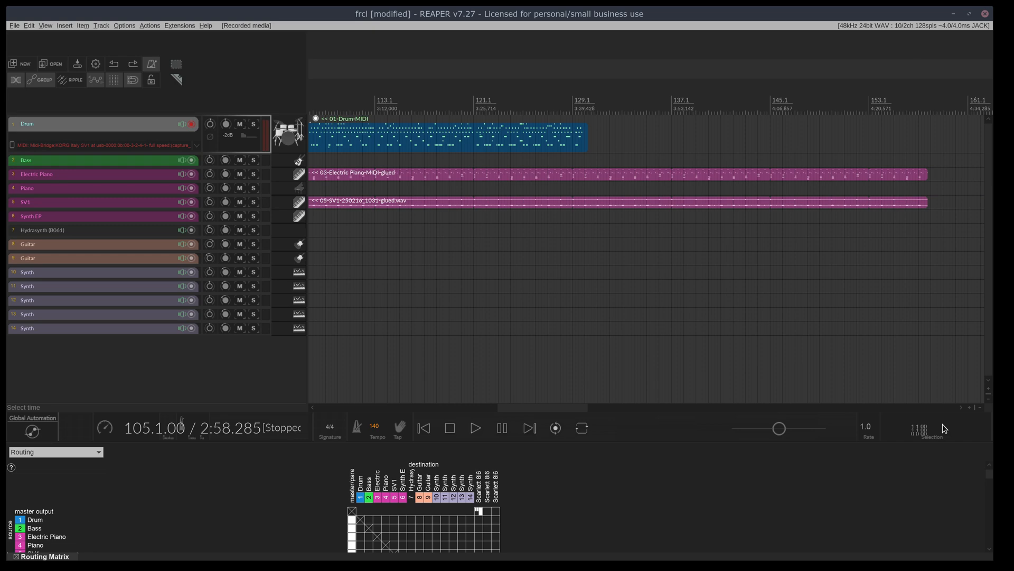
key("ctrl+s")
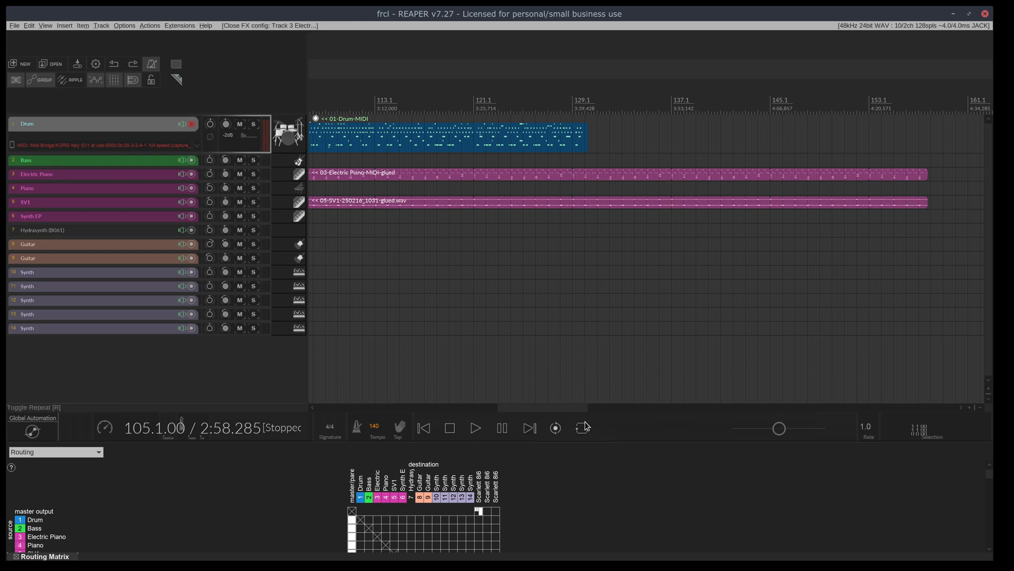
Split the Drum MIDI item at 113.1.00 and move the second part out of the way to about bar 139
left_click_drag(553, 407, 531, 399)
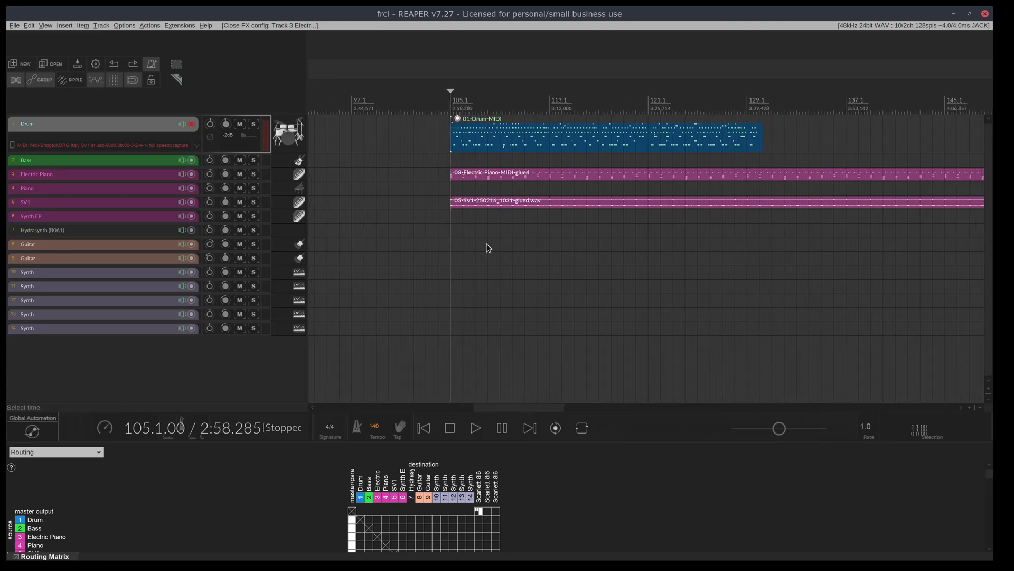
scroll(493, 150, "up", 5)
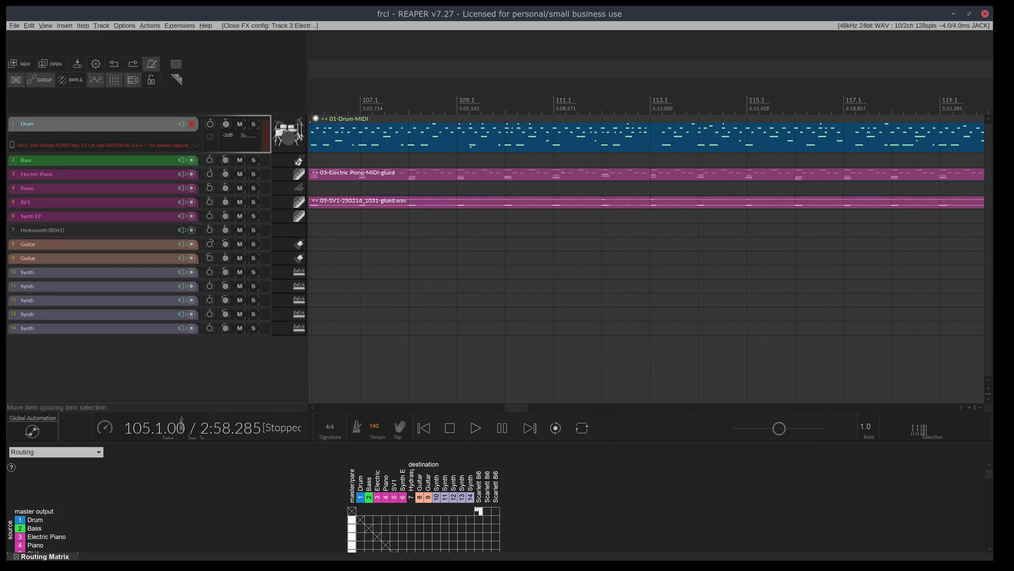
mouse_move(520, 411)
left_mouse_down()
mouse_move(504, 410)
mouse_move(521, 406)
mouse_move(508, 403)
mouse_move(516, 399)
left_mouse_up()
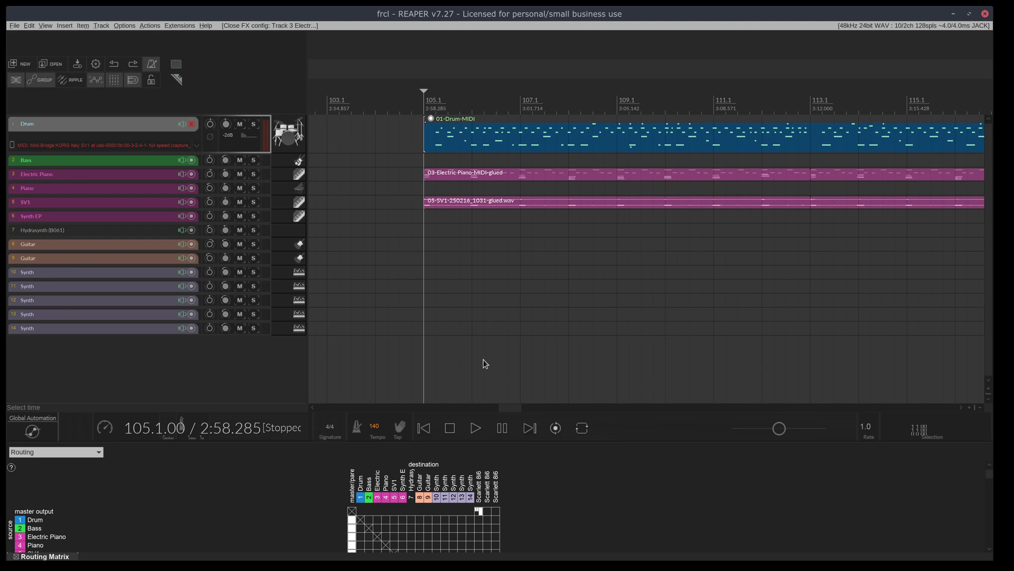
left_click_drag(515, 408, 517, 408)
scroll(406, 124, "up", 3)
scroll(575, 252, "down", 3)
left_click_drag(513, 411, 519, 409)
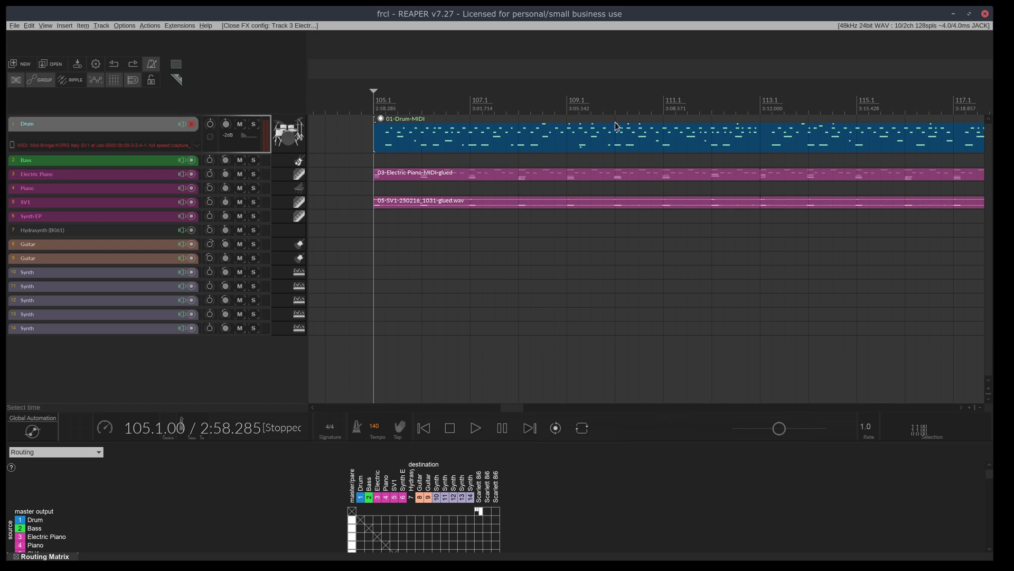
left_click(764, 110)
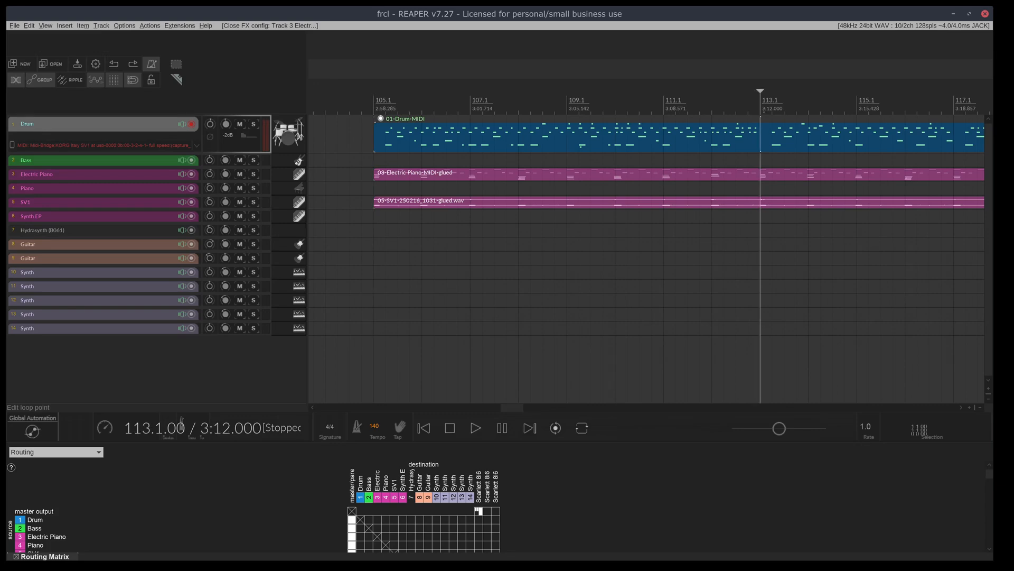
key("s")
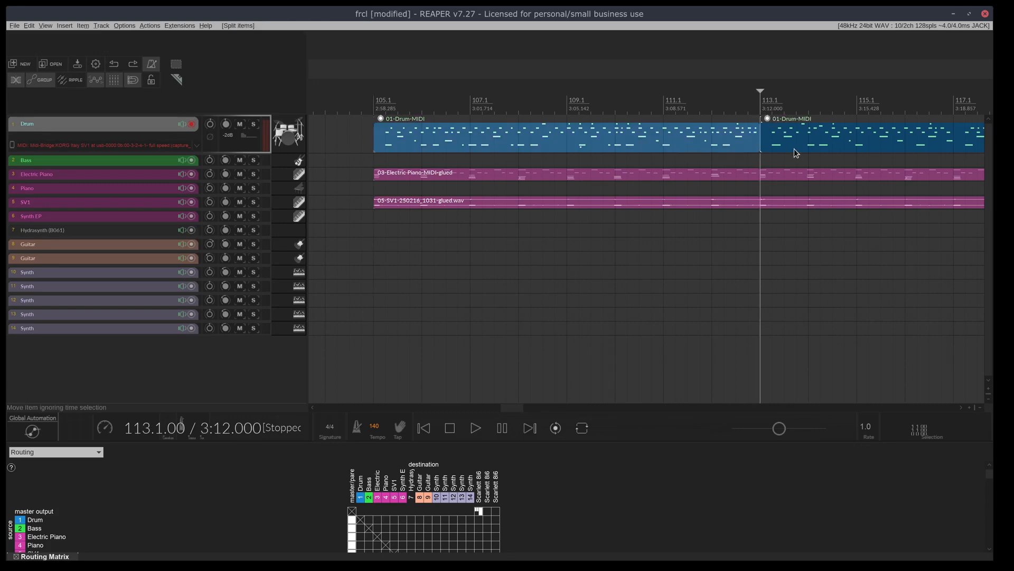
scroll(794, 148, "down", 3)
left_click_drag(794, 148, 985, 146)
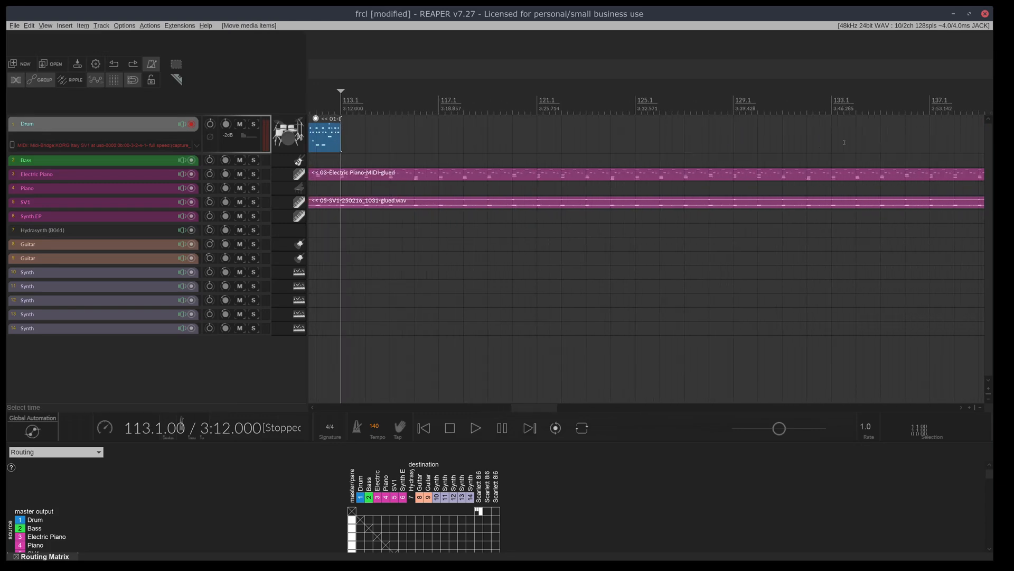
Glue the eight-bar Drum item that starts at 105.1.00 and save the project
scroll(846, 146, "down", 5)
left_click(539, 142)
key("ctrl+shift+g")
key("ctrl+s")
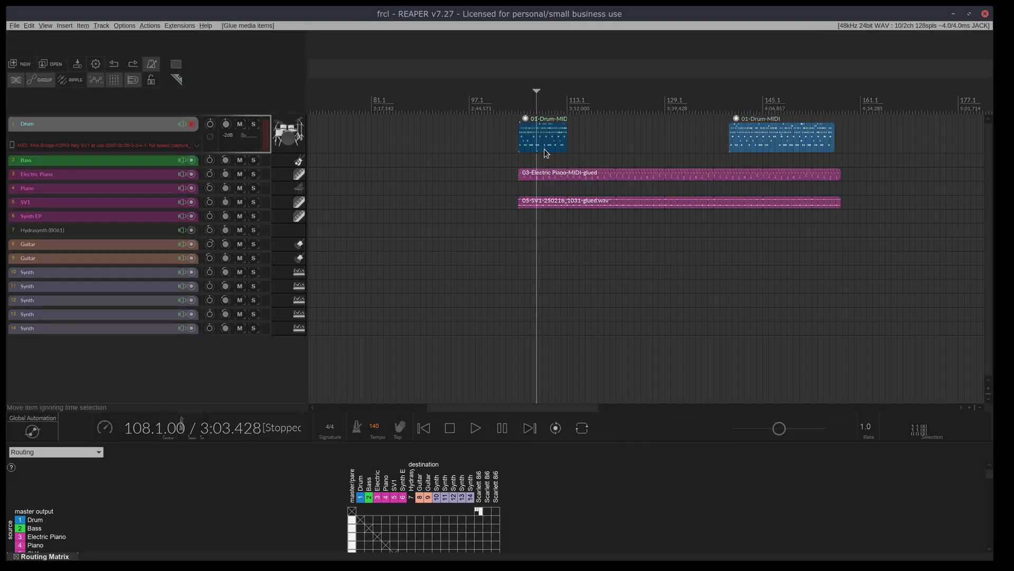
Loop the glued Drum item by extending its end to 130.4.00
scroll(548, 150, "up", 8)
scroll(824, 149, "down", 5)
left_click_drag(824, 149, 900, 153)
scroll(899, 153, "down", 5)
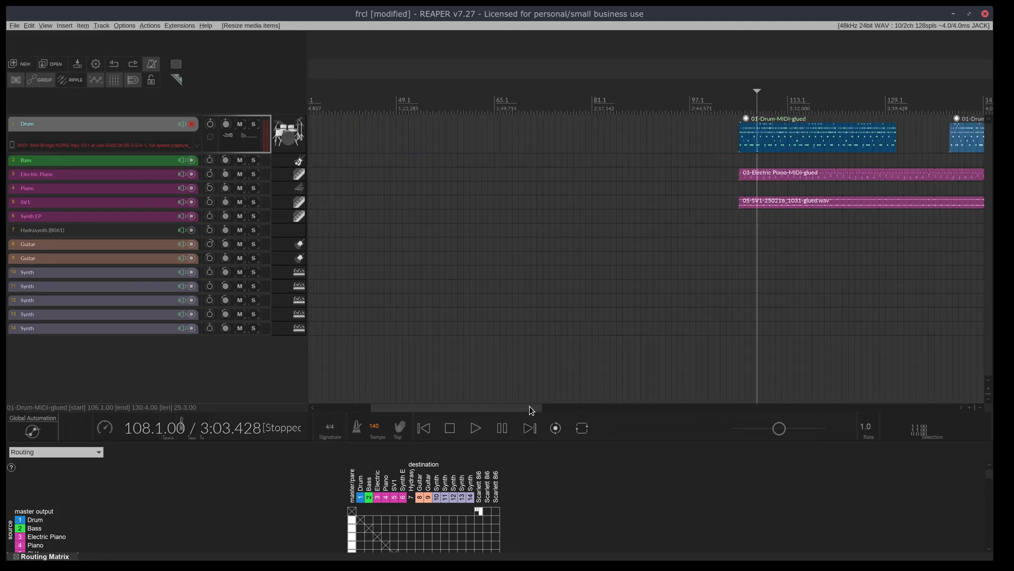
Move the leftover Drum MIDI item ahead of the loop, starting at about bar 81
scroll(546, 410, "right", 5)
left_click_drag(841, 146, 469, 137)
key("ctrl+z")
left_click_drag(897, 134, 542, 137)
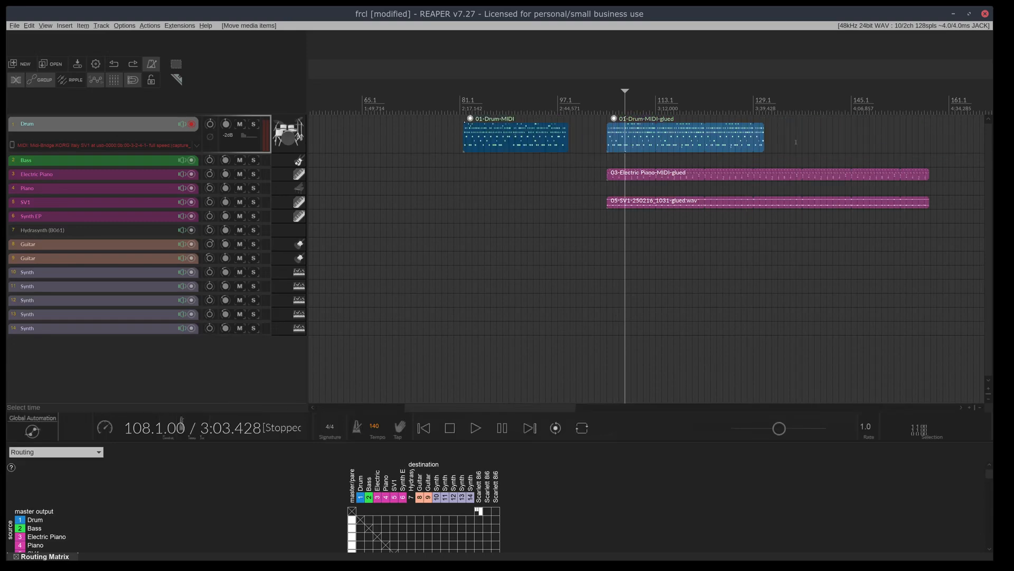
Extend the glued Drum item to 158.1.00 to cover the Electric Piano and SV1 loops
left_click_drag(762, 141, 930, 140)
scroll(657, 127, "up", 5)
scroll(417, 90, "down", 4)
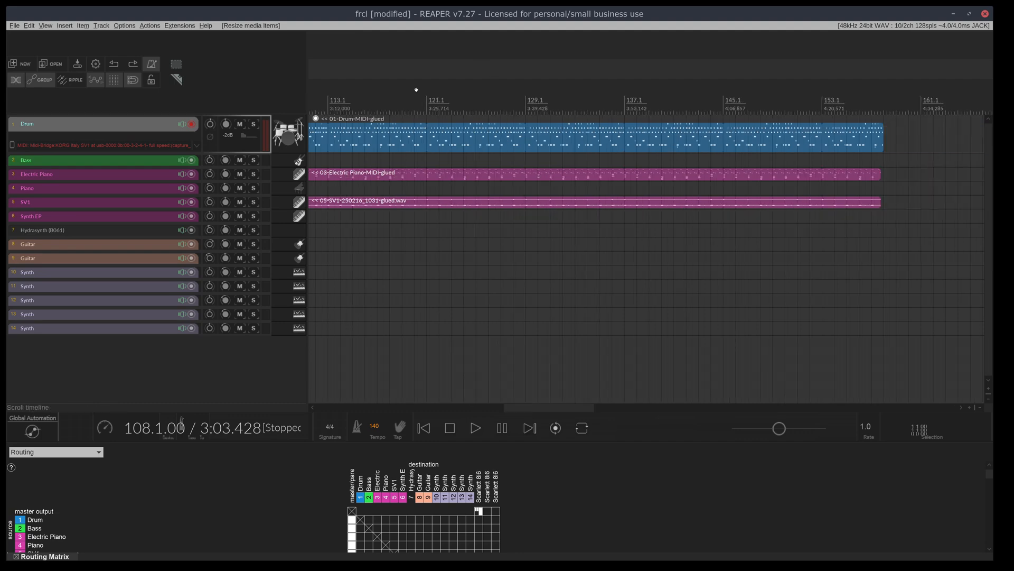
Return the edit cursor to 105.1.00 and save the project
left_click_drag(559, 408, 527, 407)
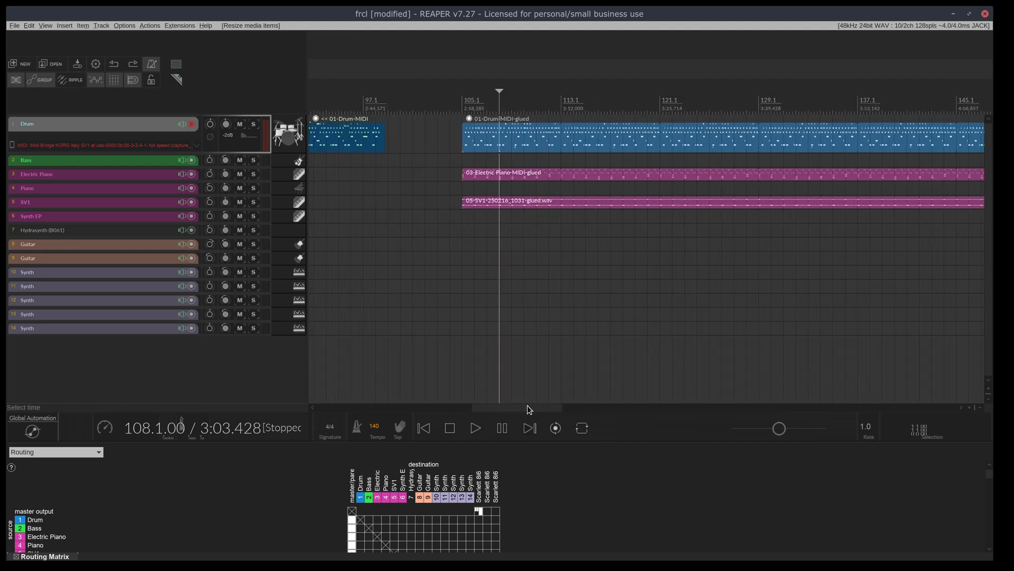
scroll(481, 69, "up", 3)
left_click(448, 99)
scroll(453, 131, "up", 3)
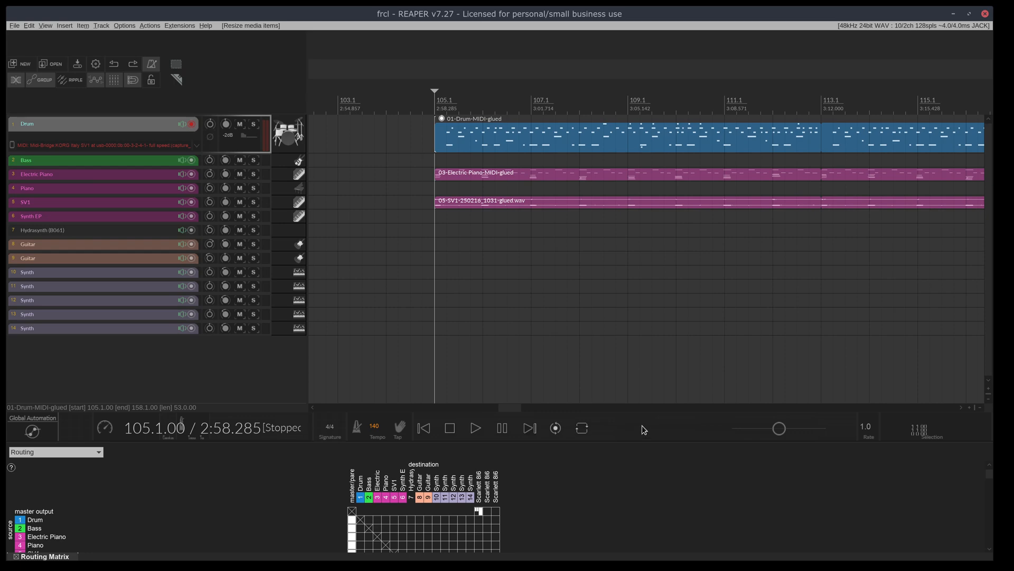
Play back the Drum, Electric Piano and SV1 loops together from 105.1.00 and look over the arrangement
key("space")
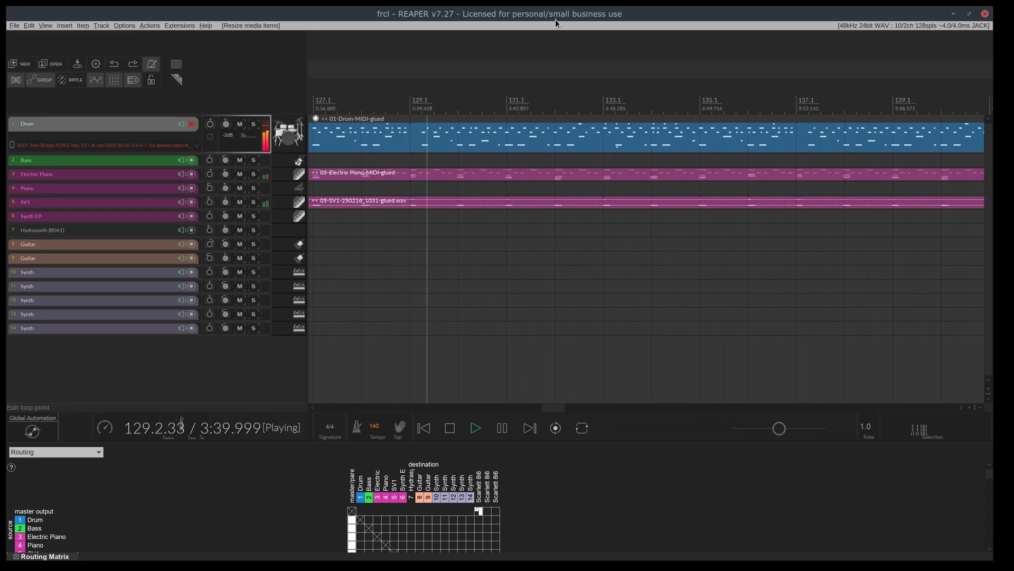
key("space")
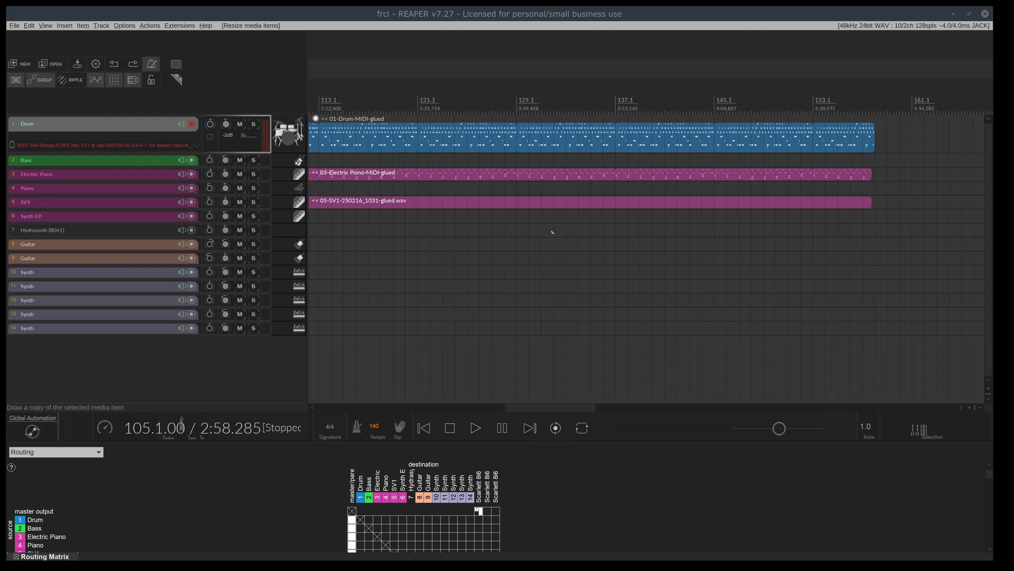
scroll(549, 407, "down", 4)
scroll(454, 154, "up", 3)
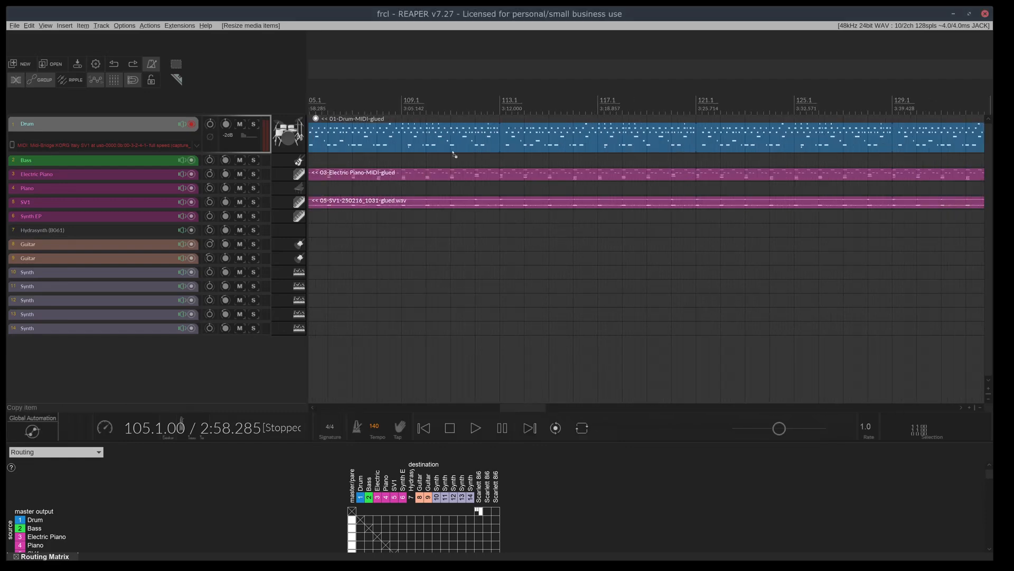
Try out Synth track 10, the last Synth track and the Bass track, and settle on the last Synth track for recording
scroll(492, 401, "left", 5)
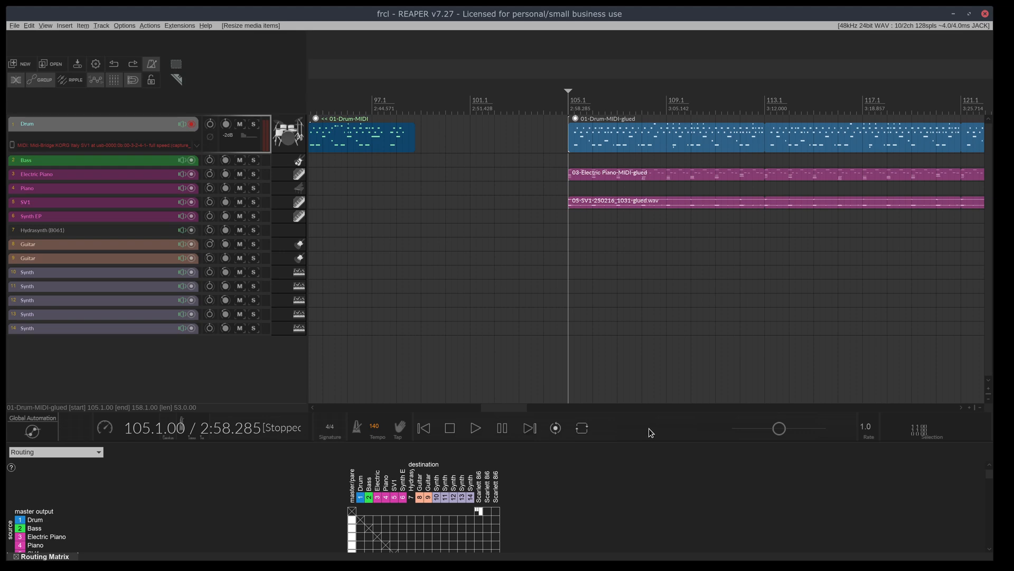
scroll(500, 410, "right", 5)
scroll(515, 407, "left", 1)
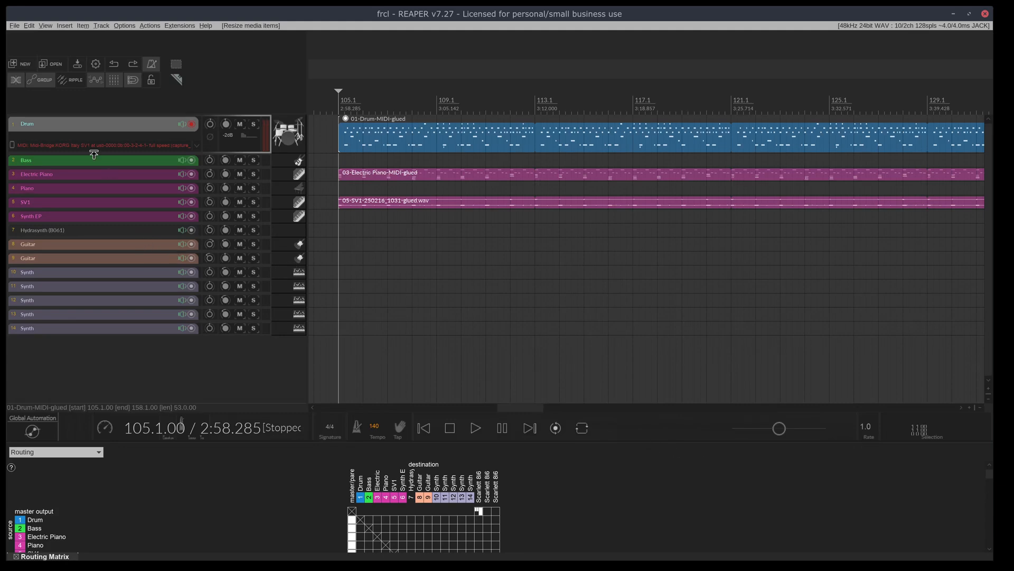
left_click(89, 276)
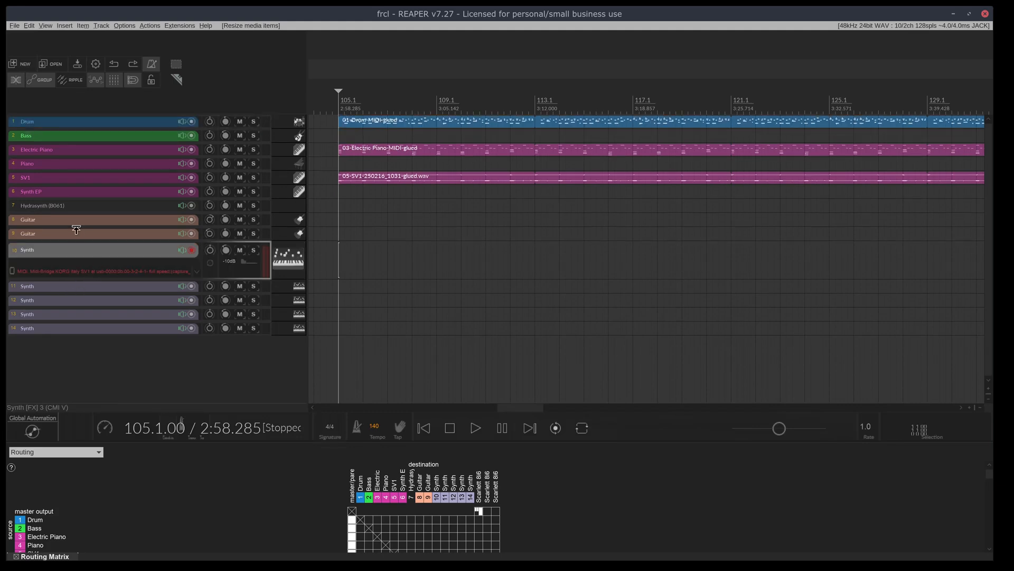
left_click(152, 329)
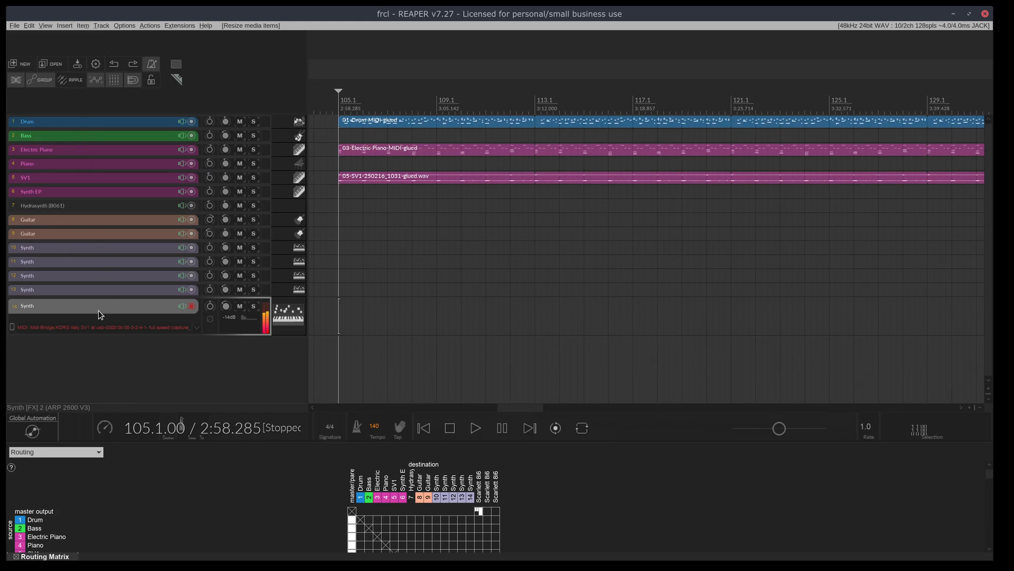
left_click(67, 136)
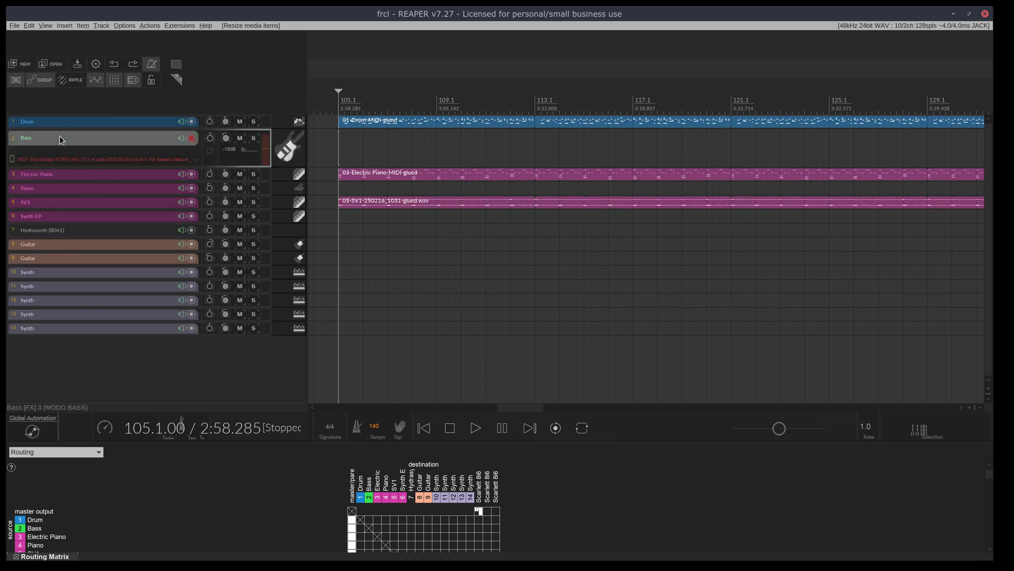
left_click(75, 328)
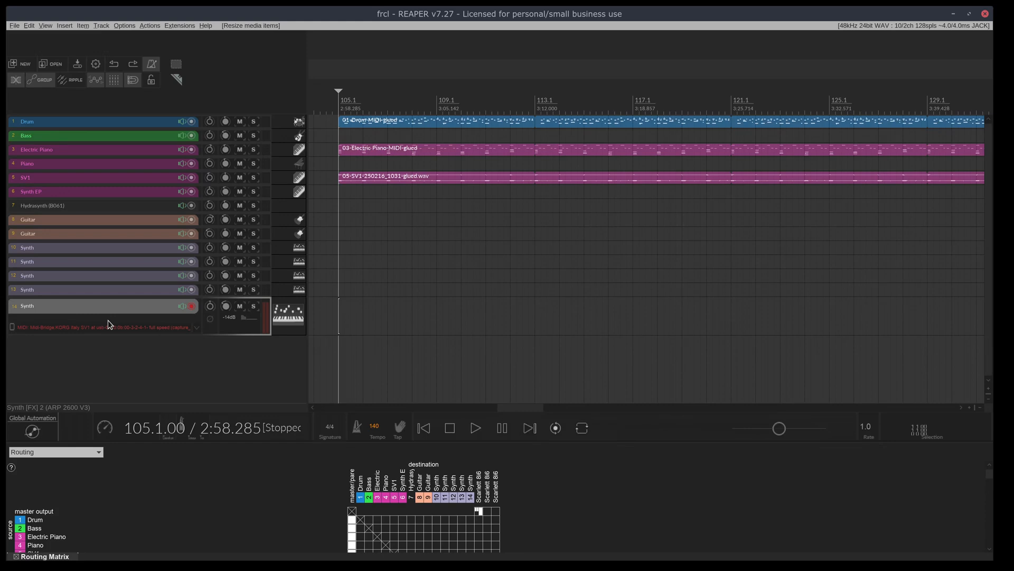
Try a first MIDI take on the last Synth track from 105.1.00 and delete it
key("ctrl+r")
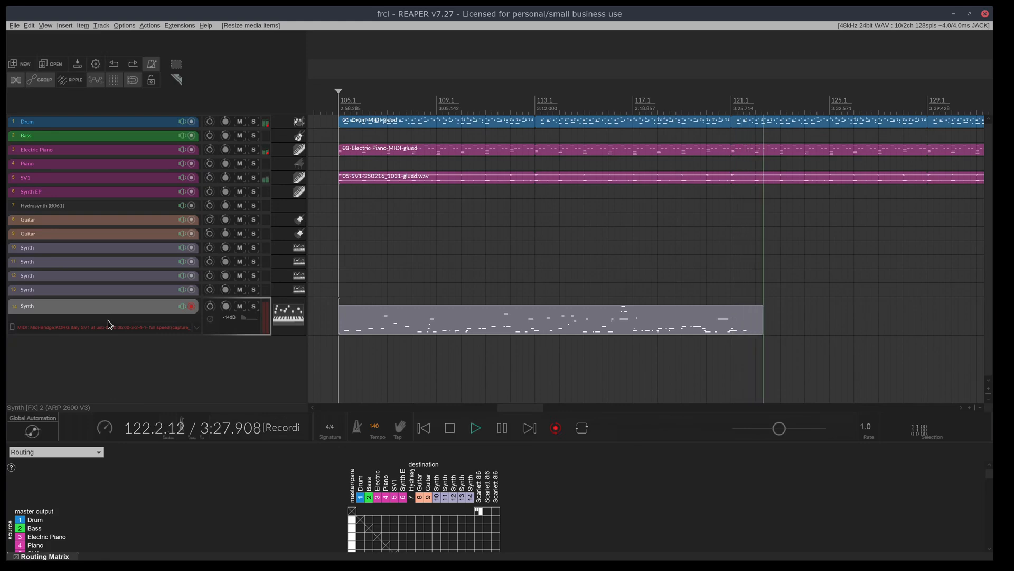
key("space")
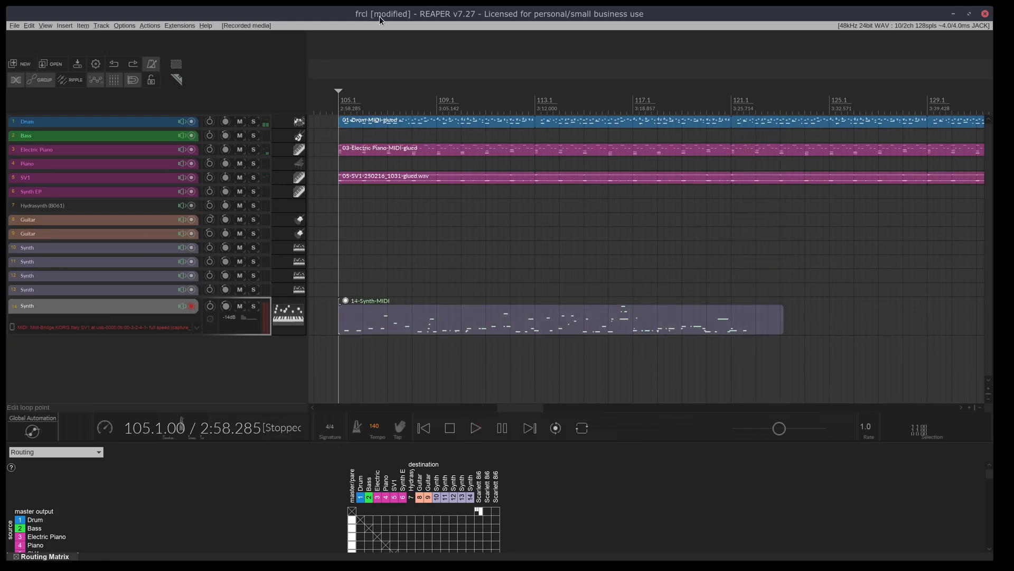
key("Delete")
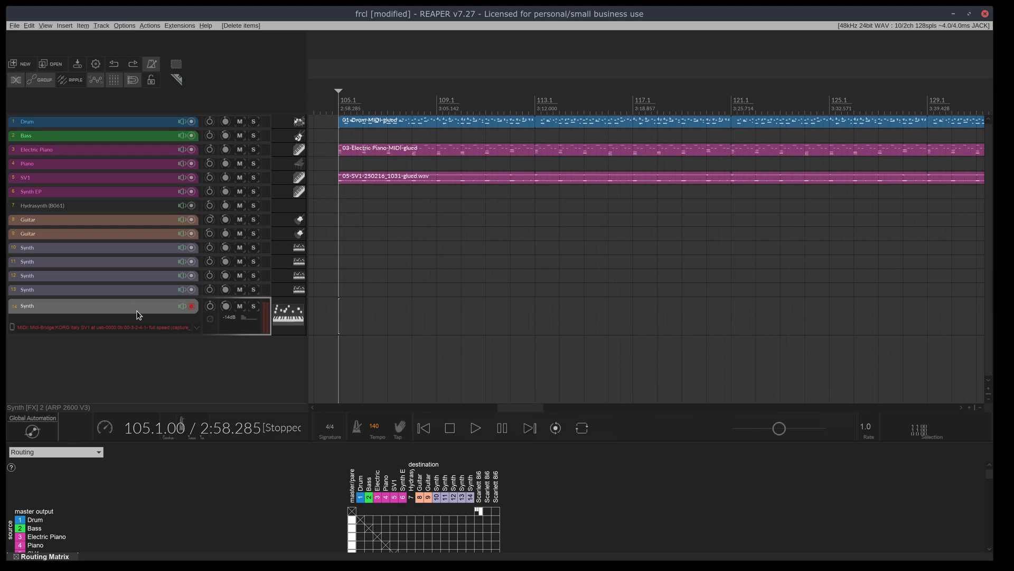
Record a new MIDI take on the last Synth track from 105.1.00 and trim its end to 113.1.00
key("ctrl+r")
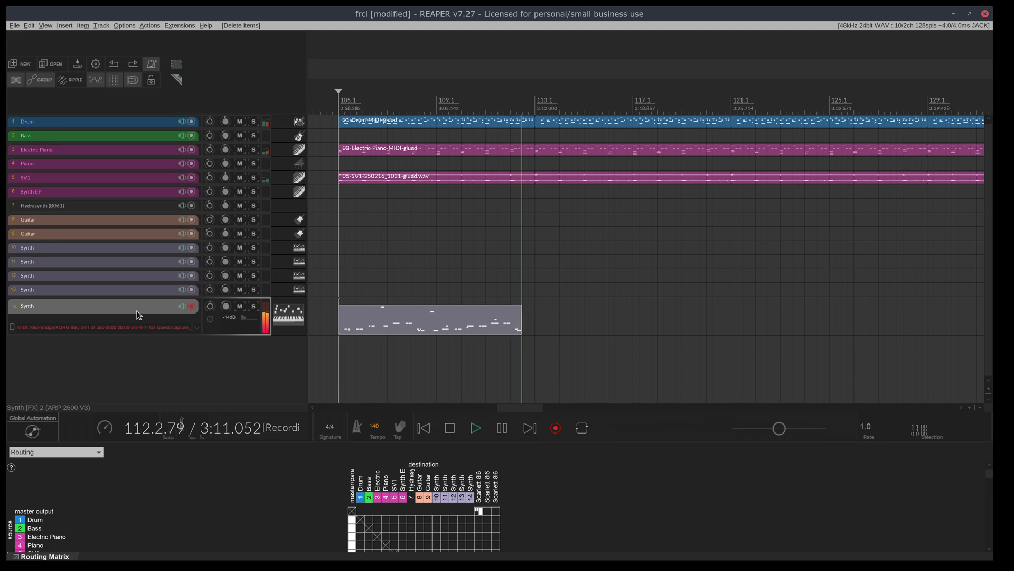
key("space")
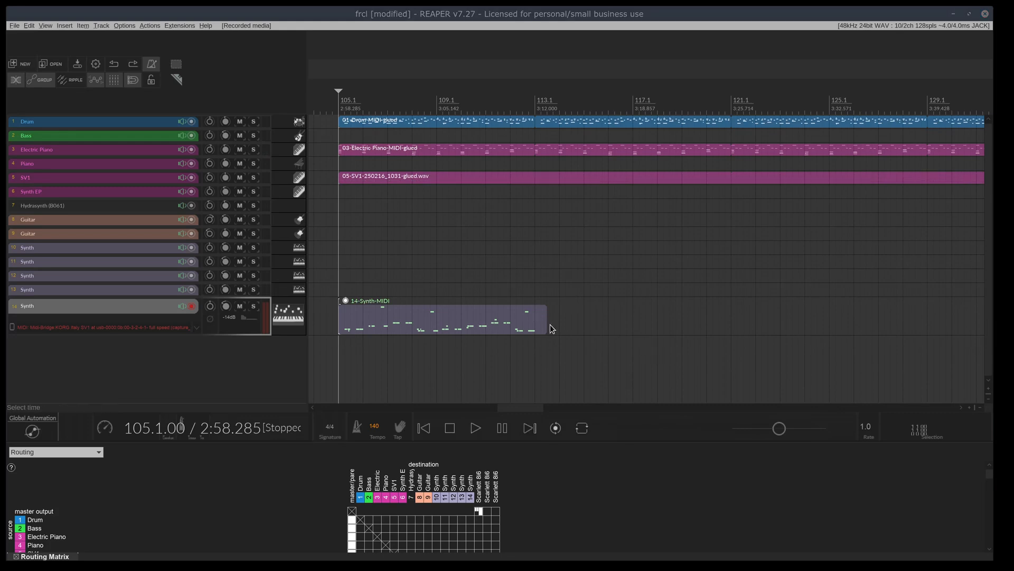
scroll(544, 327, "up", 3)
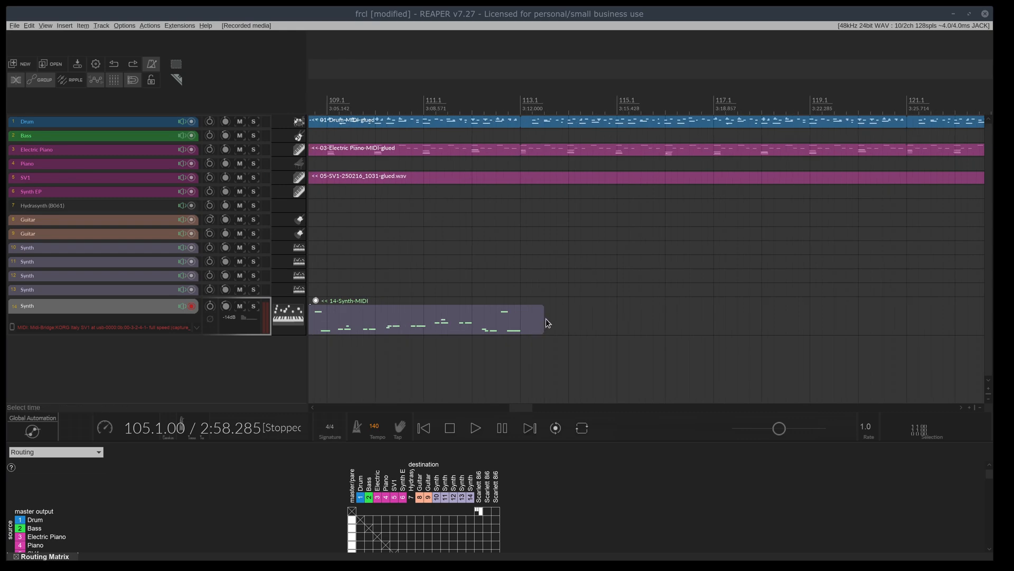
left_click(499, 321)
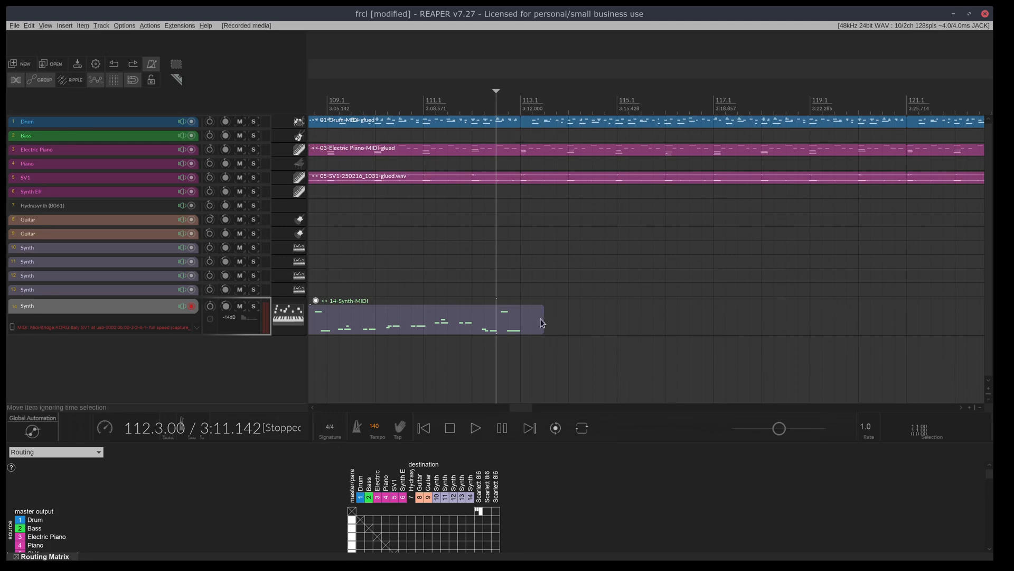
left_click_drag(540, 318, 520, 319)
key("ctrl+s")
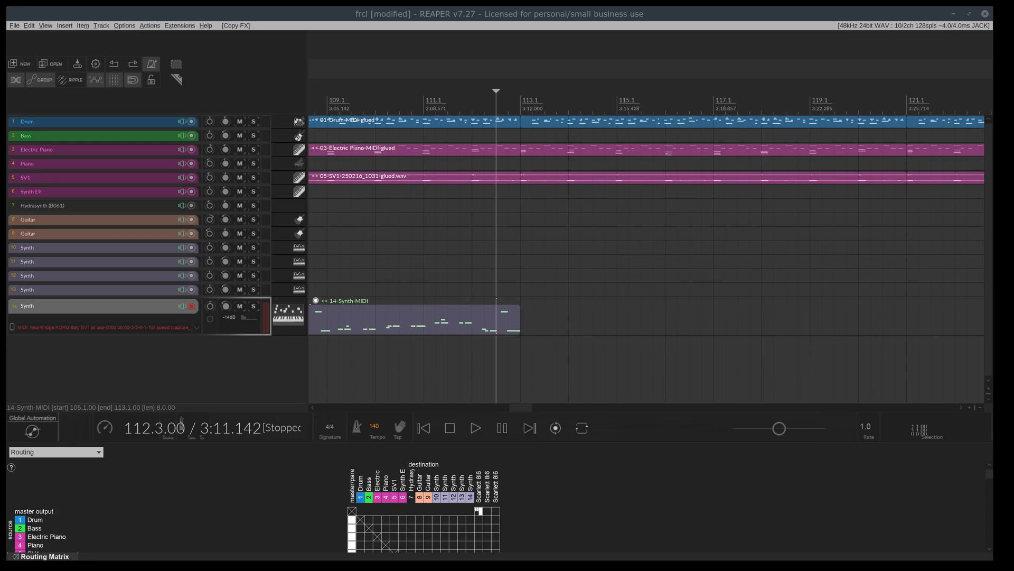
Place the edit cursor at the Synth item's end, 113.1.00, and save the project
left_click(983, 28)
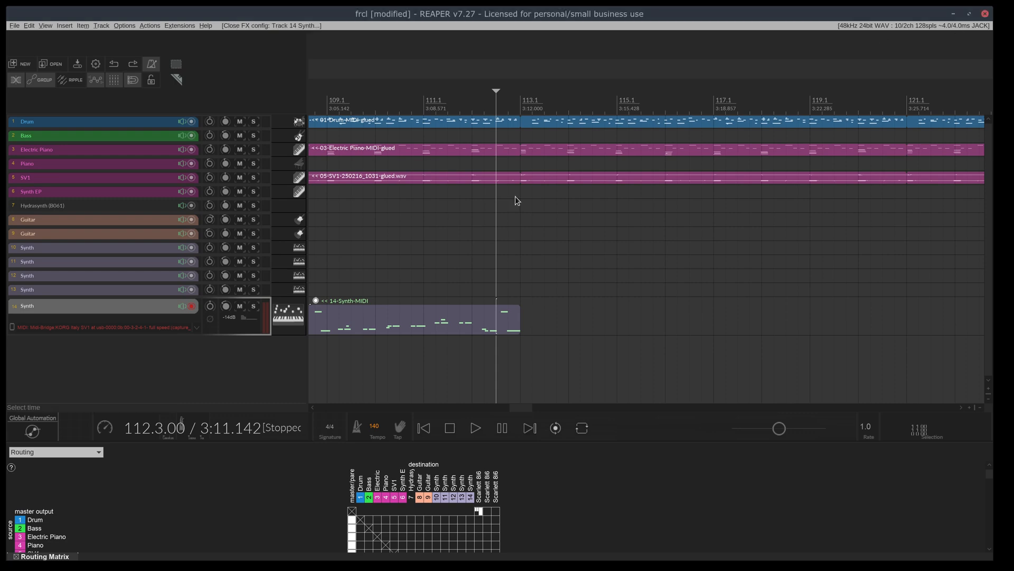
mouse_move(512, 407)
left_mouse_down()
mouse_move(496, 401)
mouse_move(510, 404)
left_mouse_up()
left_click(704, 316)
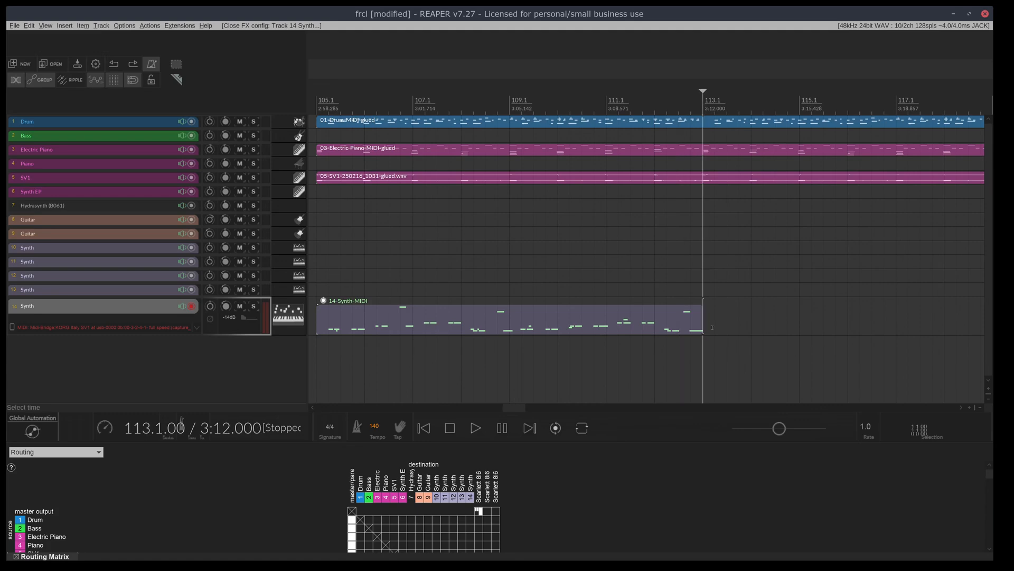
key("ctrl+s")
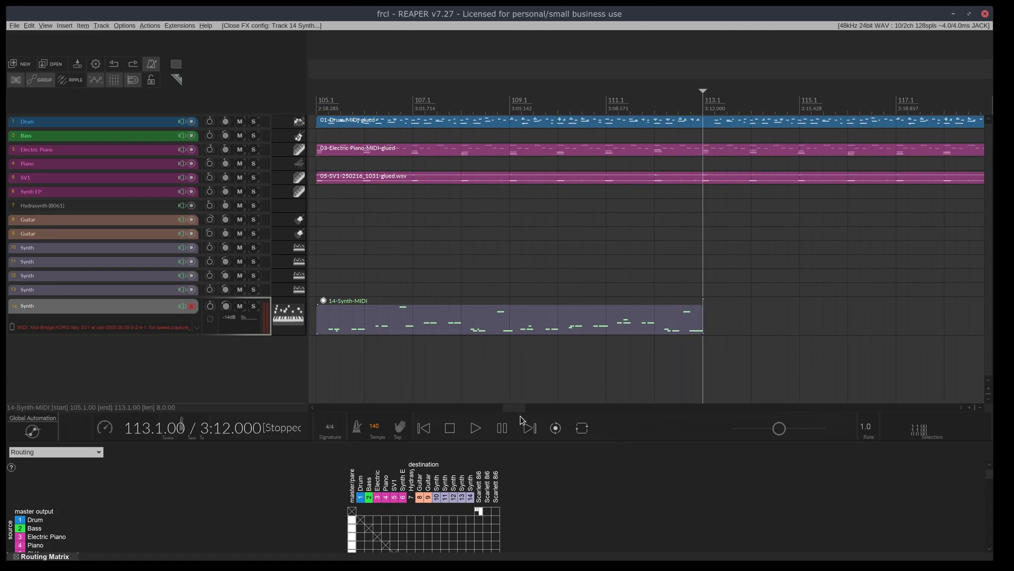
Glue the Synth item and extend it as a loop to 121.1.00, saving the project
left_click_drag(514, 410, 513, 409)
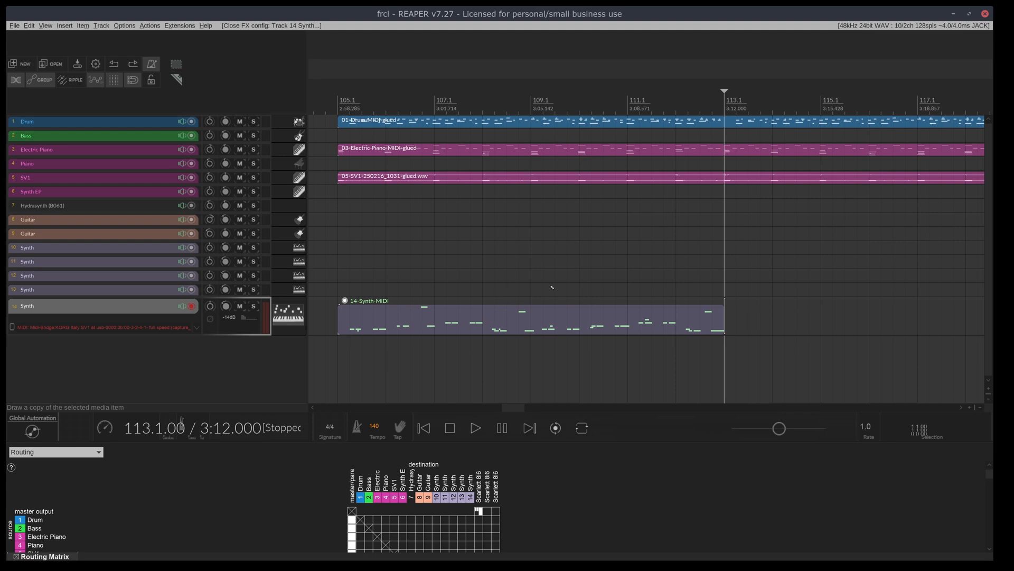
left_click_drag(722, 322, 721, 325)
left_click_drag(409, 266, 453, 341)
key("ctrl+g")
left_click_drag(728, 314, 682, 327)
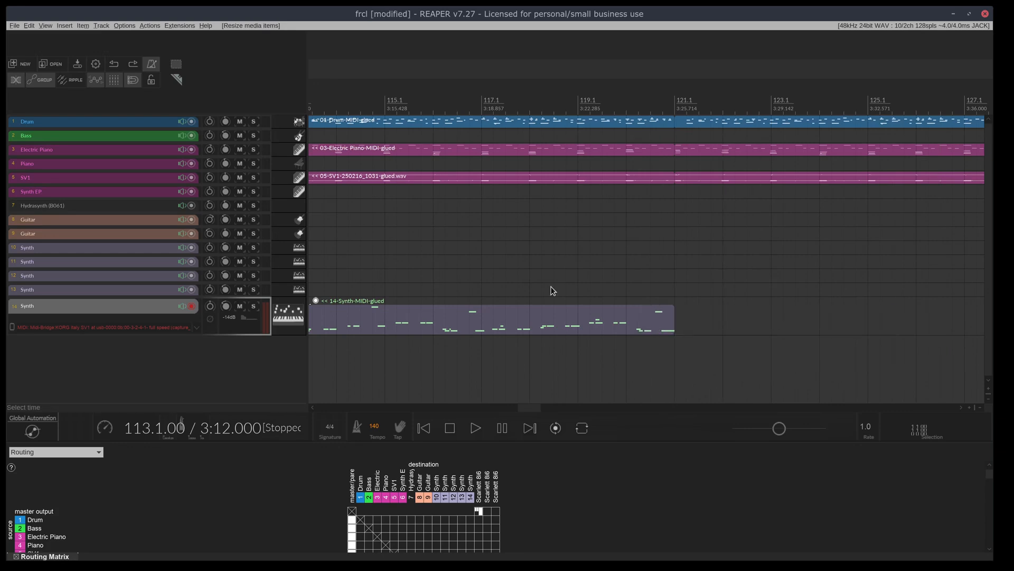
scroll(550, 287, "down", 4)
key("ctrl+s")
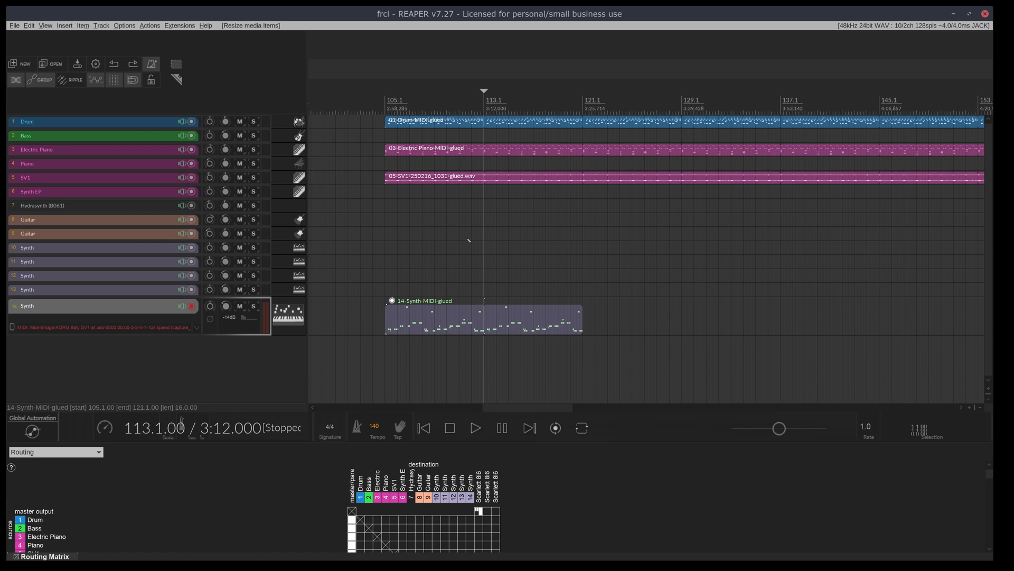
Arm the Piano track with the edit cursor at 105.1.00, and enable repeat over a loop range from 105.1.00 to 121.1.00
left_click(390, 99)
left_click(385, 99)
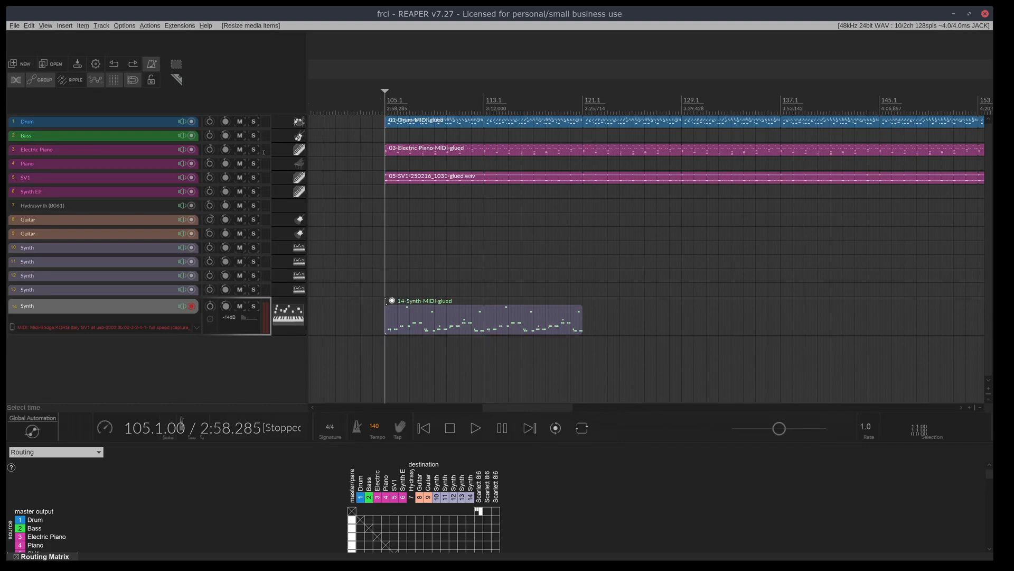
left_click(74, 167)
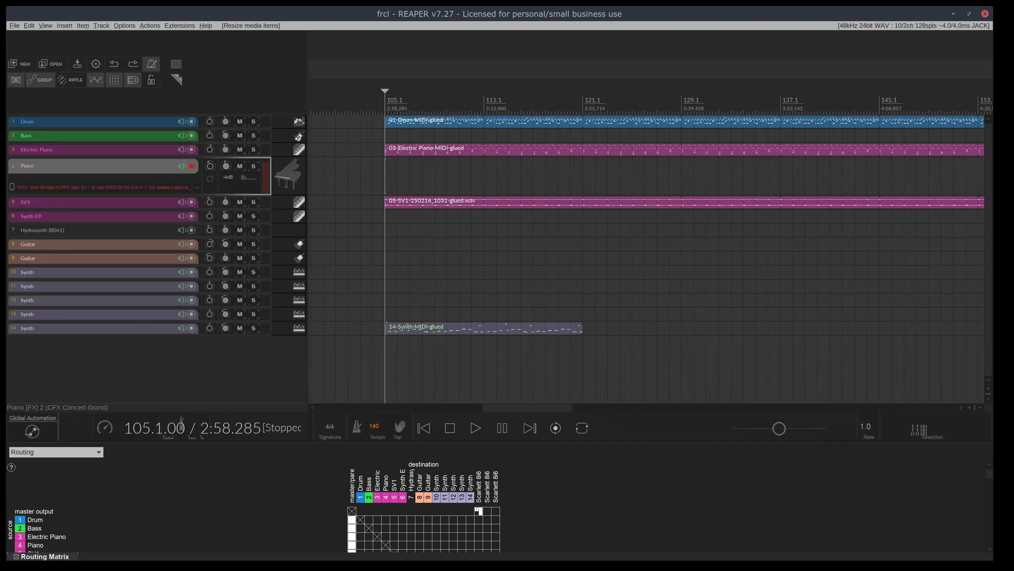
left_click_drag(579, 100, 386, 100)
left_click(584, 428)
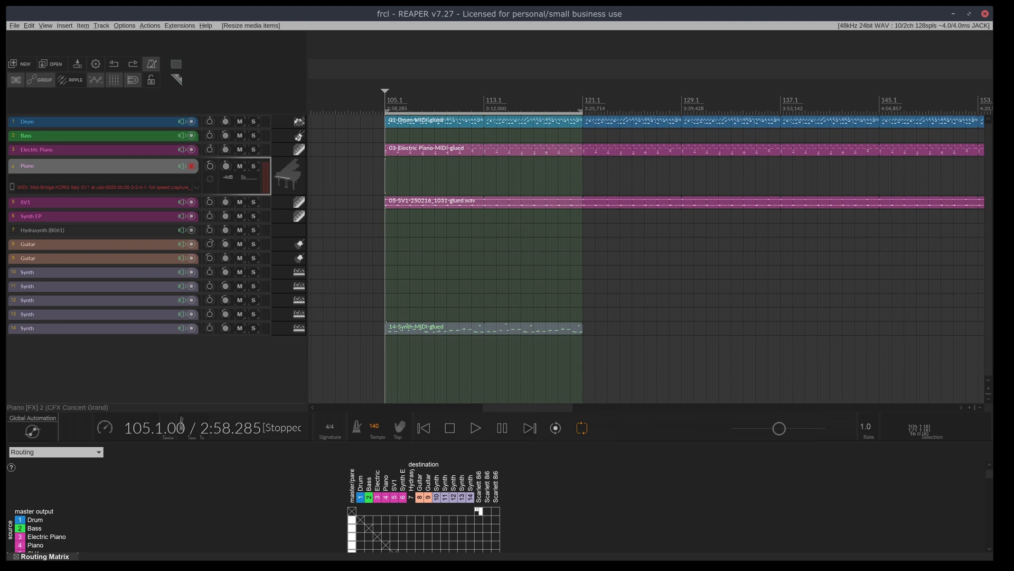
Examine how the loop range's end at bar 121 lines up with the Drum, Electric Piano, SV1 and Synth items
scroll(568, 142, "up", 10)
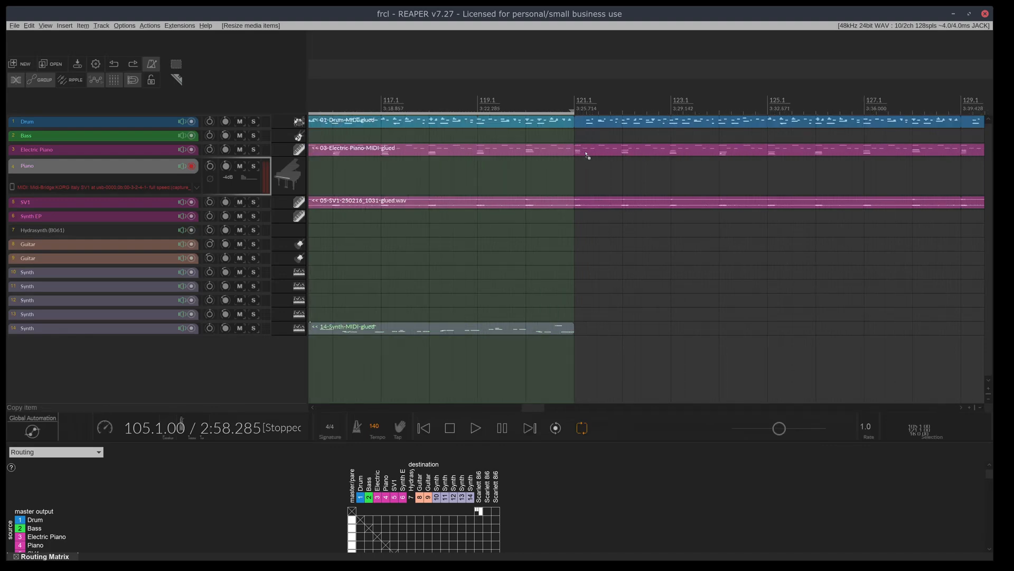
scroll(563, 140, "down", 15)
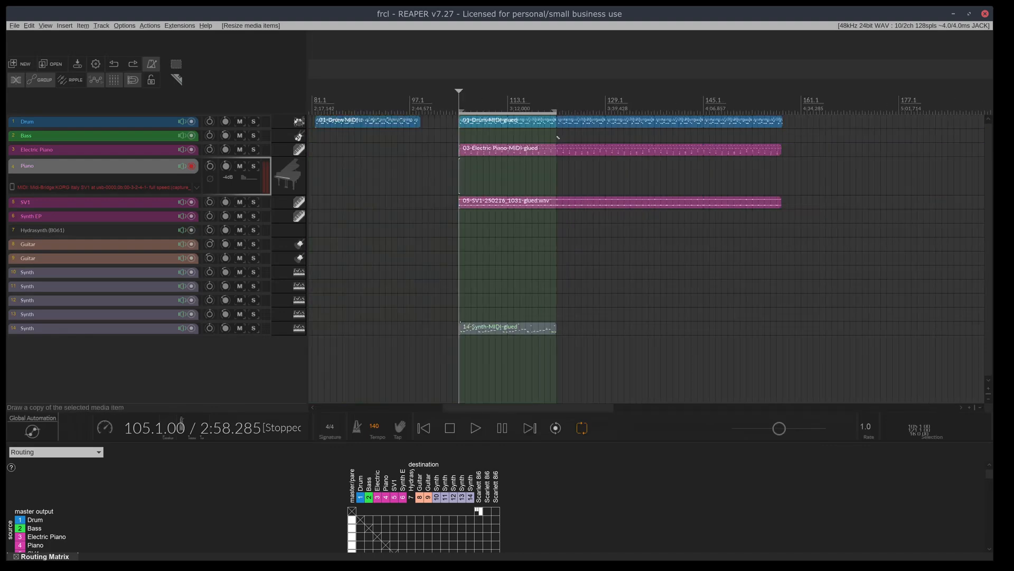
scroll(338, 178, "up", 8)
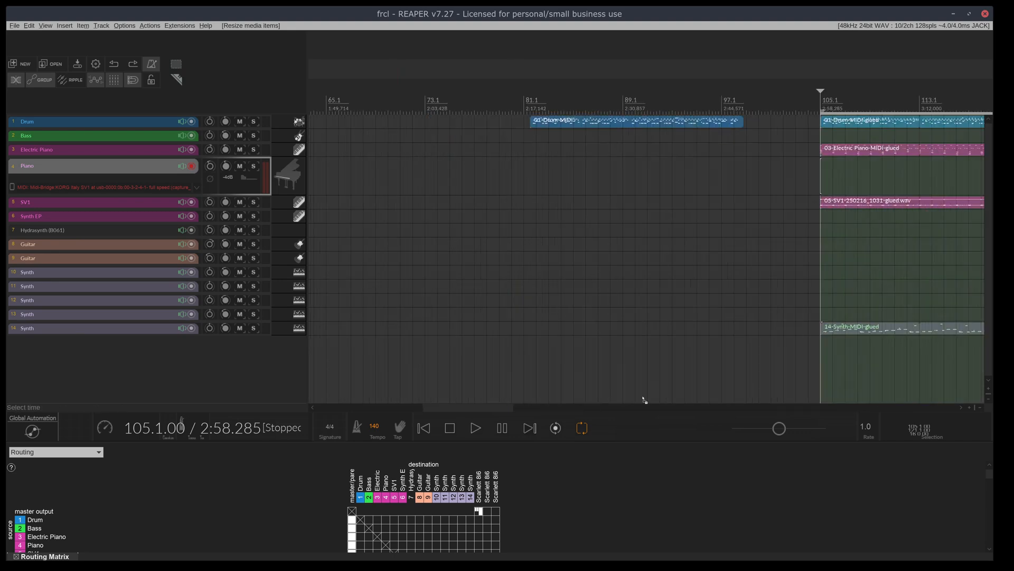
left_click_drag(499, 408, 568, 404)
scroll(546, 207, "up", 8)
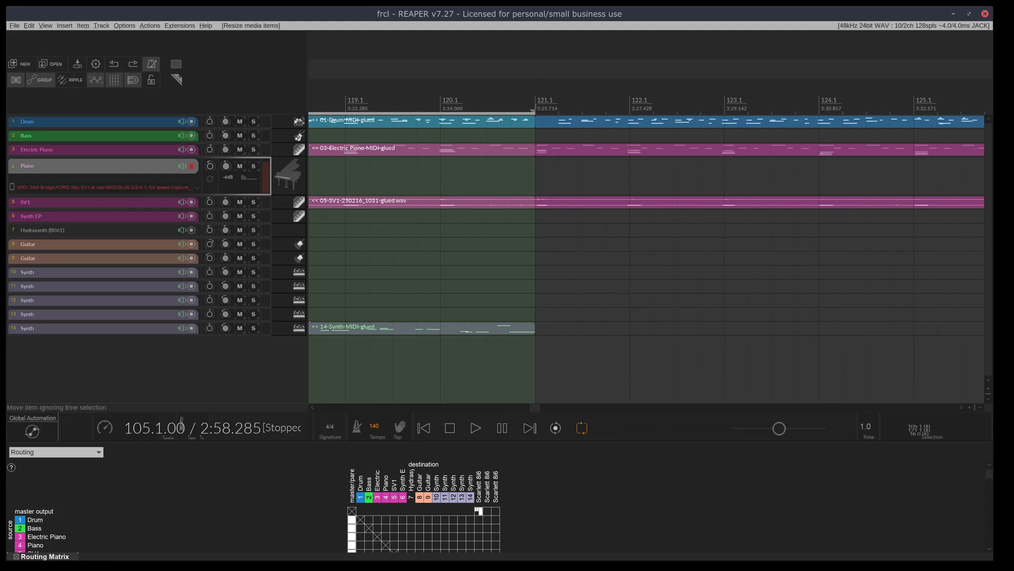
scroll(529, 164, "up", 3)
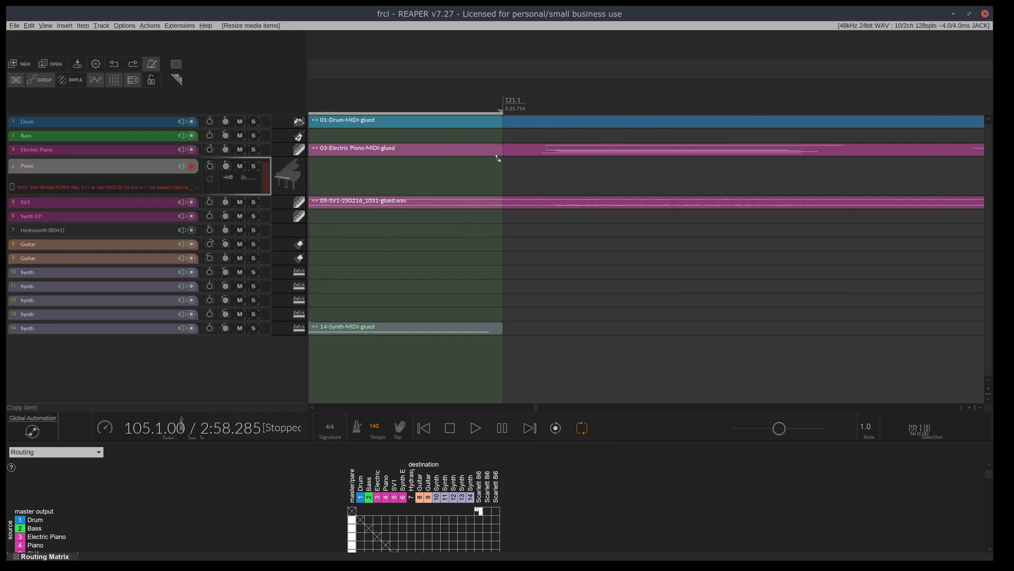
scroll(502, 156, "down", 3)
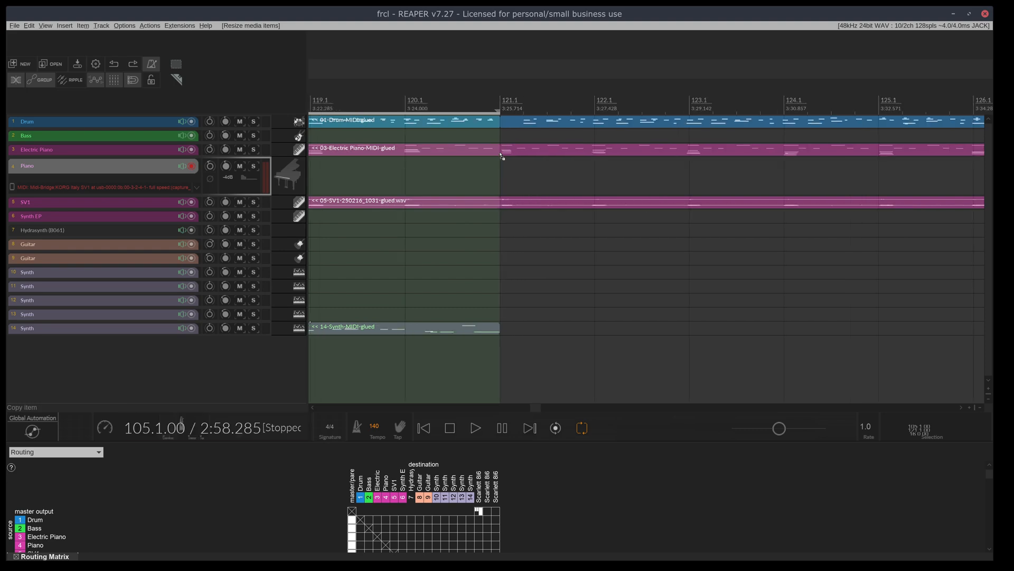
scroll(501, 155, "down", 5)
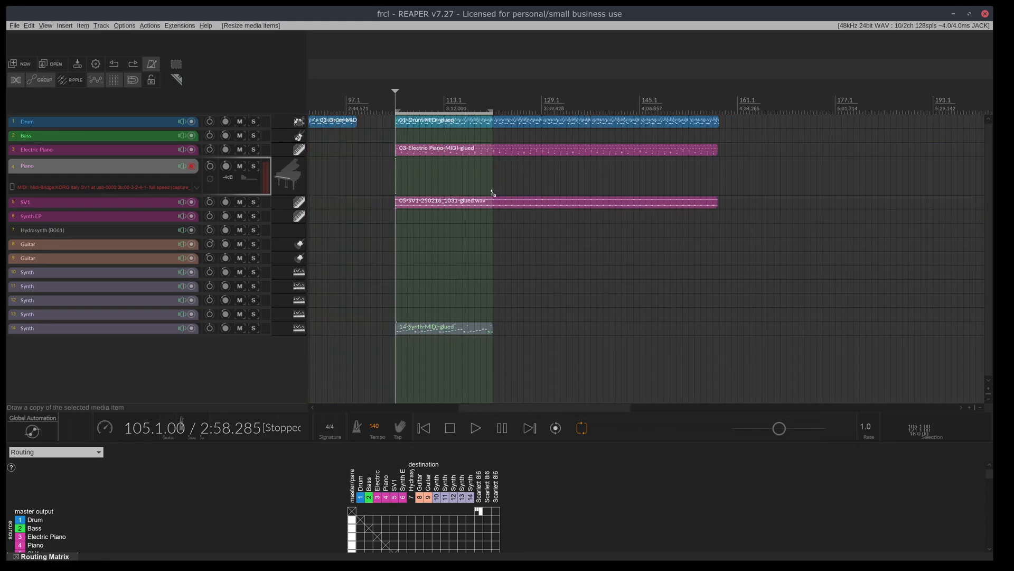
scroll(551, 407, "left", 3)
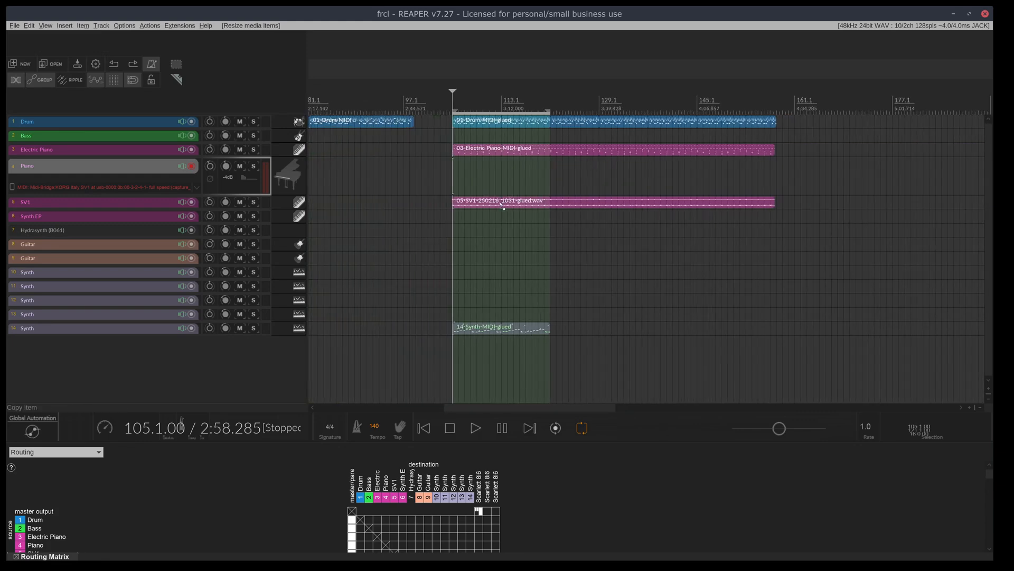
scroll(502, 208, "up", 2)
scroll(501, 209, "down", 1)
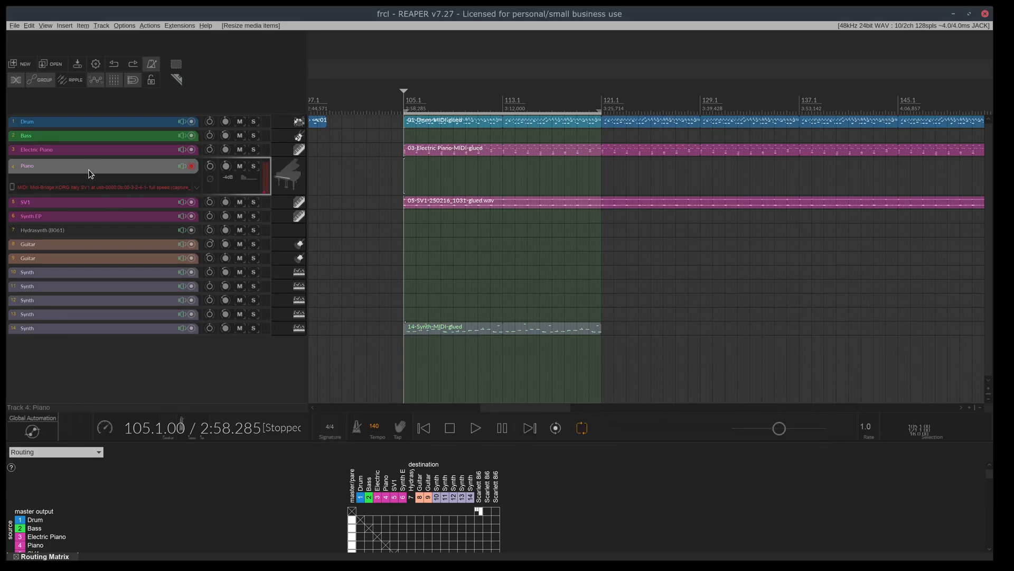
Try recording a Piano take over the loop range from 105.1.00, and undo it
key("ctrl+r")
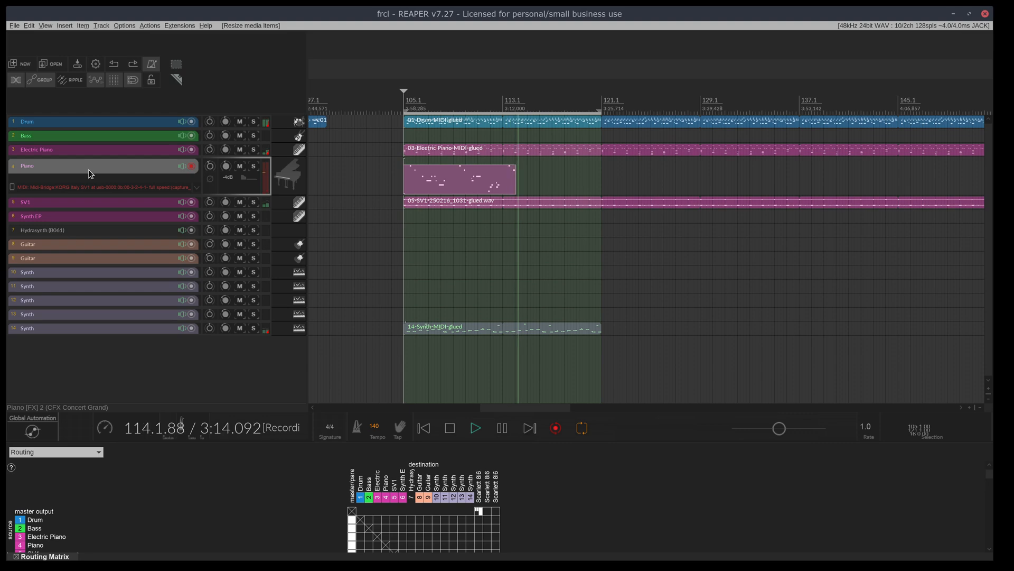
key("space")
key("ctrl+s")
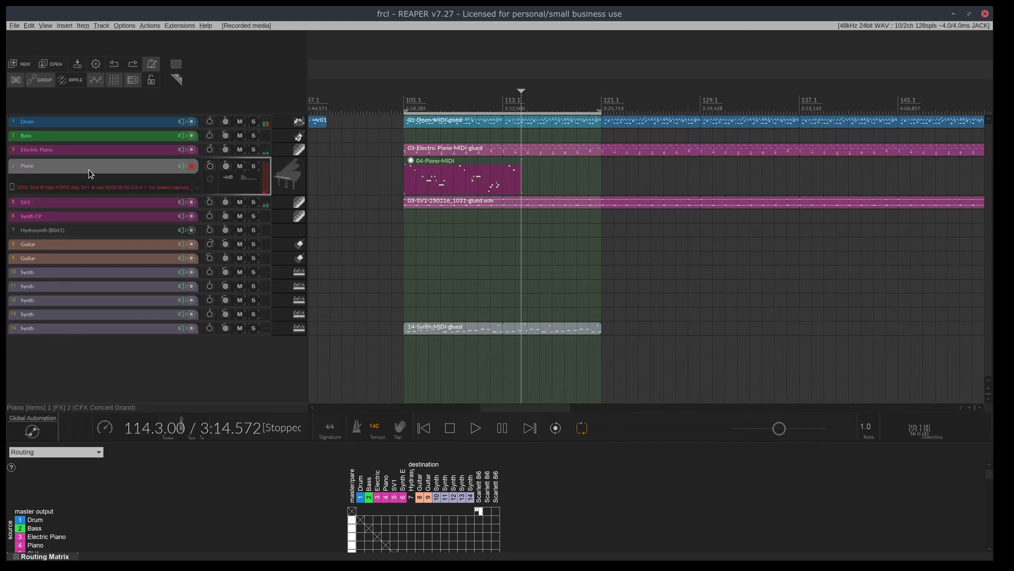
key("ctrl+z")
key("ctrl+r")
key("space")
Return the edit cursor to 105.1.00 and remove the loop time selection
left_click(402, 99)
left_click(404, 99)
key("Escape")
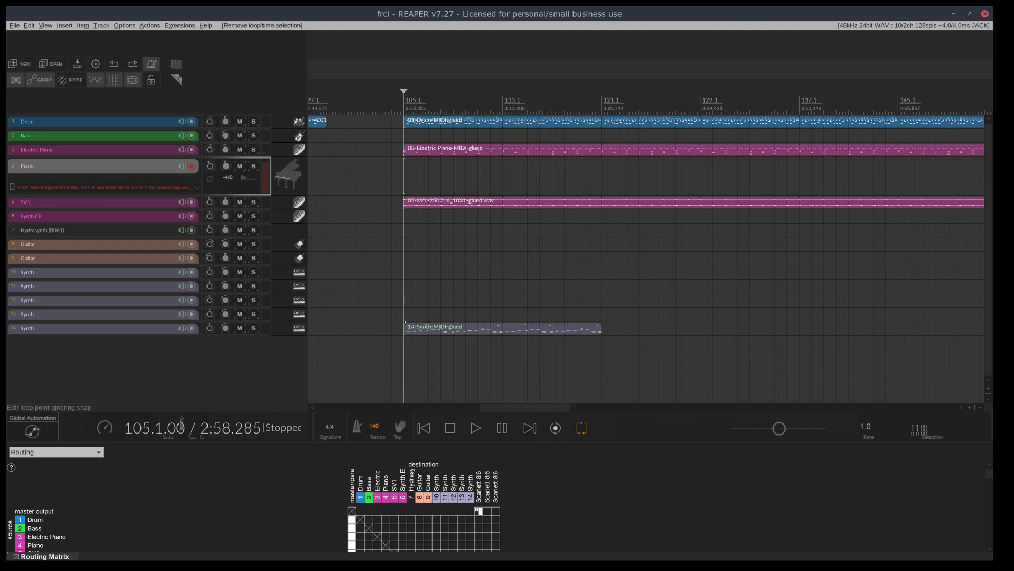
Record a Piano take from 105.1.00, save the project and play the new take back
key("ctrl+r")
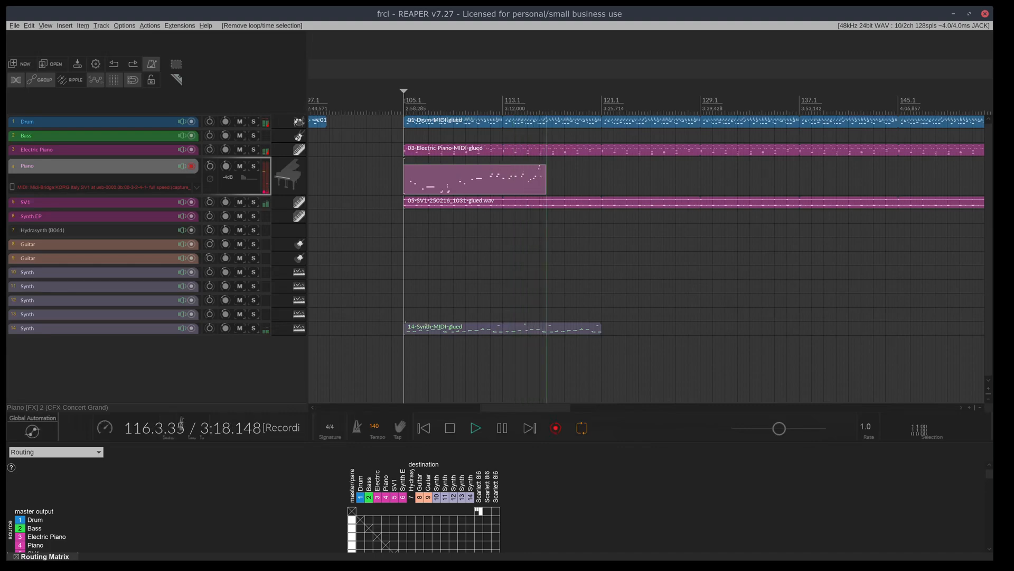
key("space")
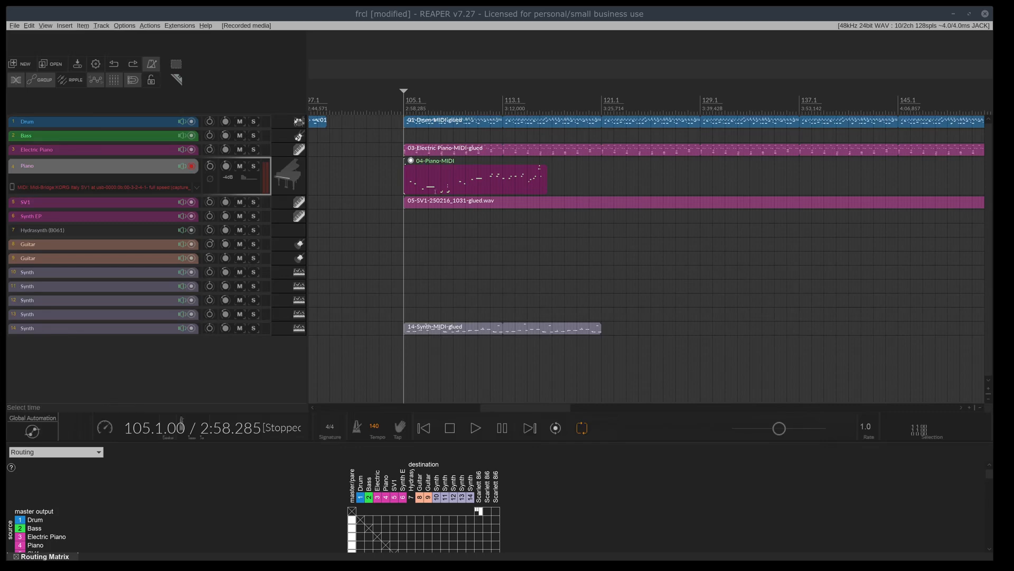
key("ctrl+s")
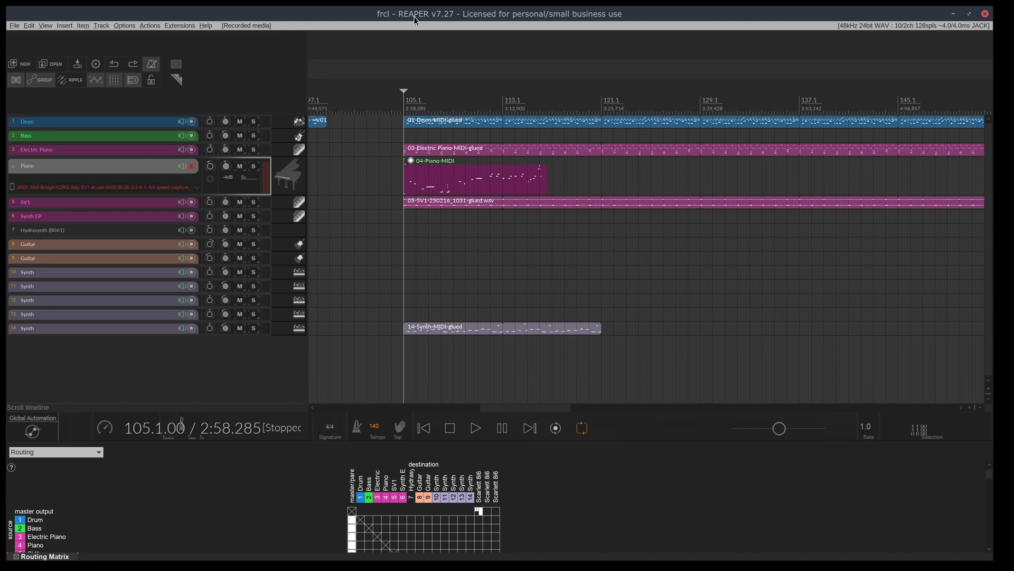
scroll(394, 93, "up", 3)
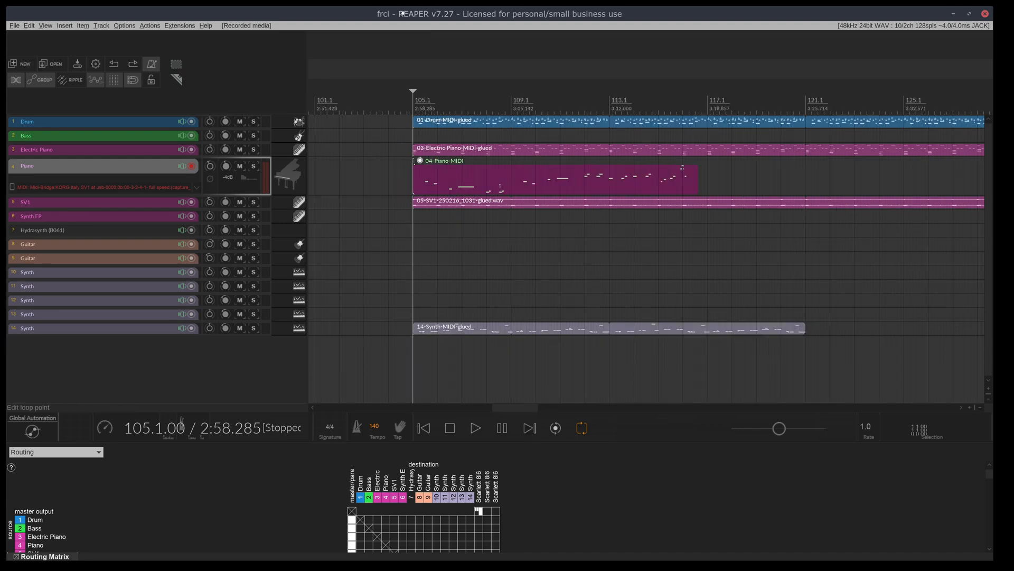
key("space")
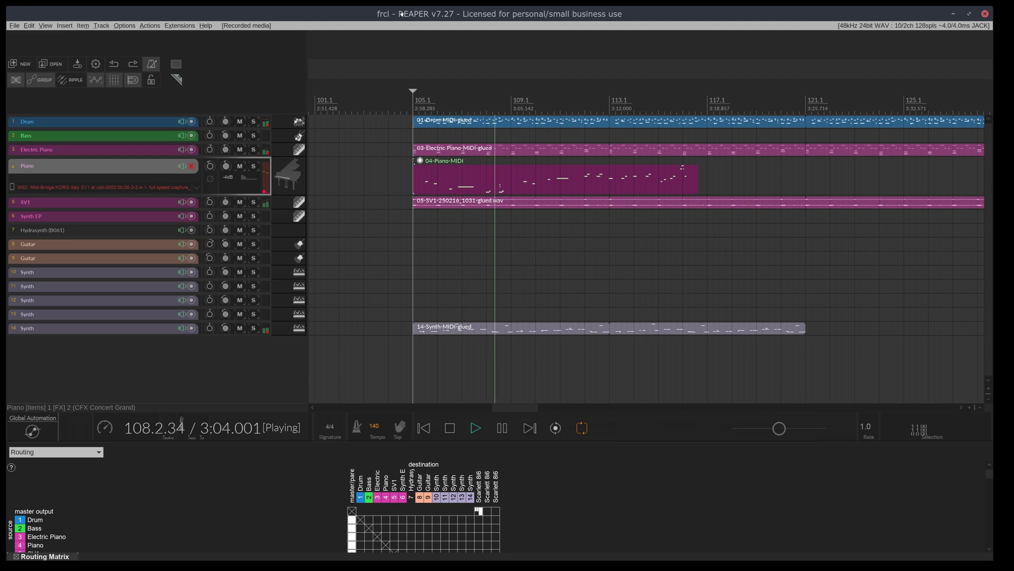
Open the Piano take for note editing and delete the stray note near 108.3 and all notes after bar 115
double_click(487, 180)
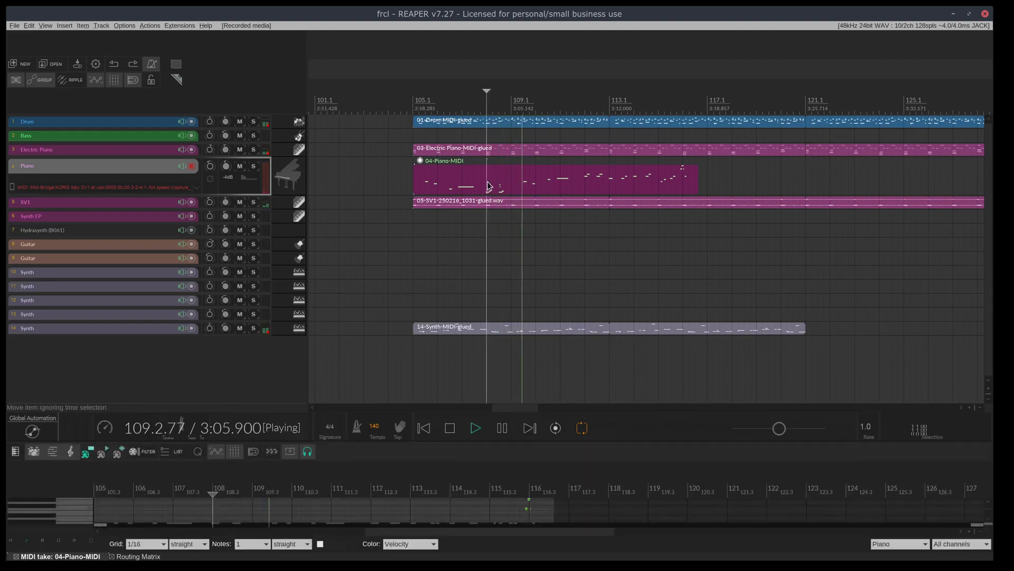
left_click_drag(606, 442, 570, 263)
left_click_drag(236, 400, 234, 388)
key("Delete")
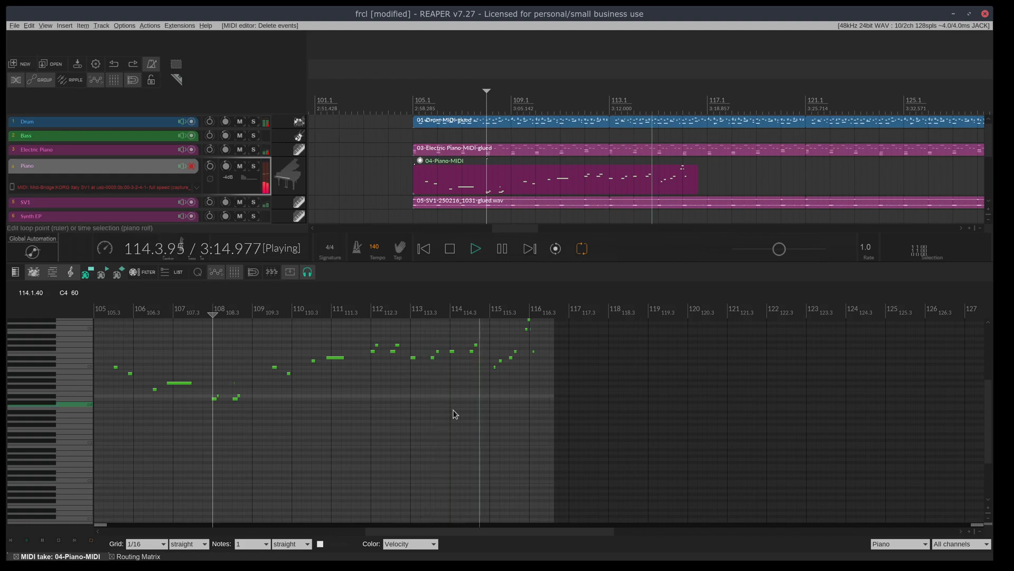
key("space")
scroll(455, 410, "up", 2)
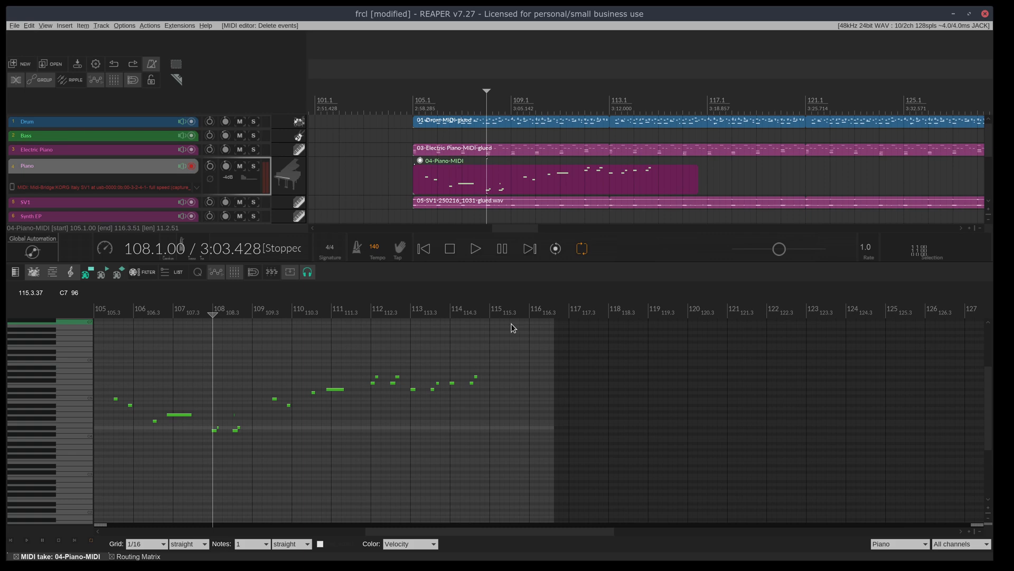
Extend the Piano item's end to 121.1 and play it back from 113.1.00
scroll(446, 164, "down", 3)
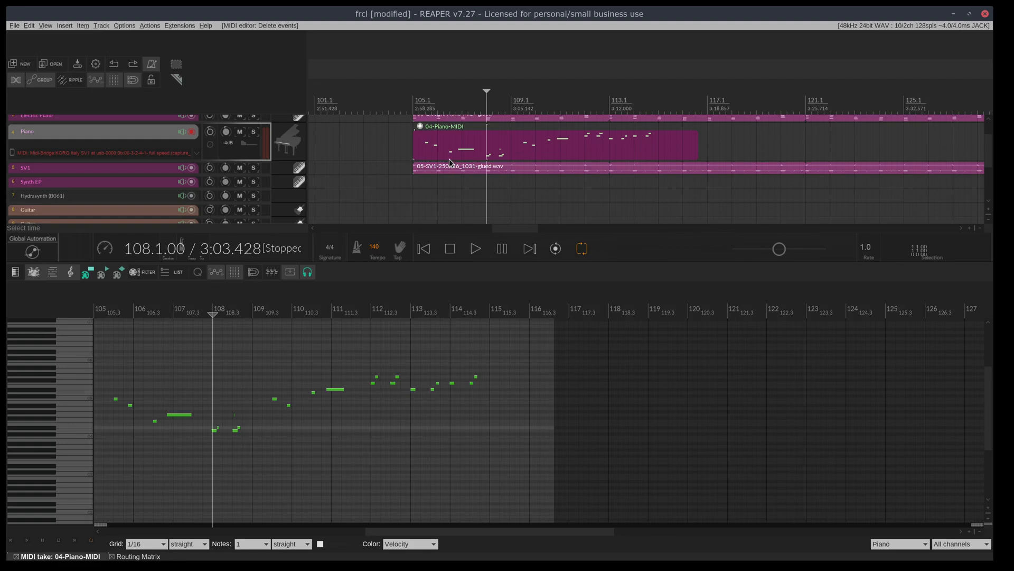
left_click_drag(646, 262, 644, 348)
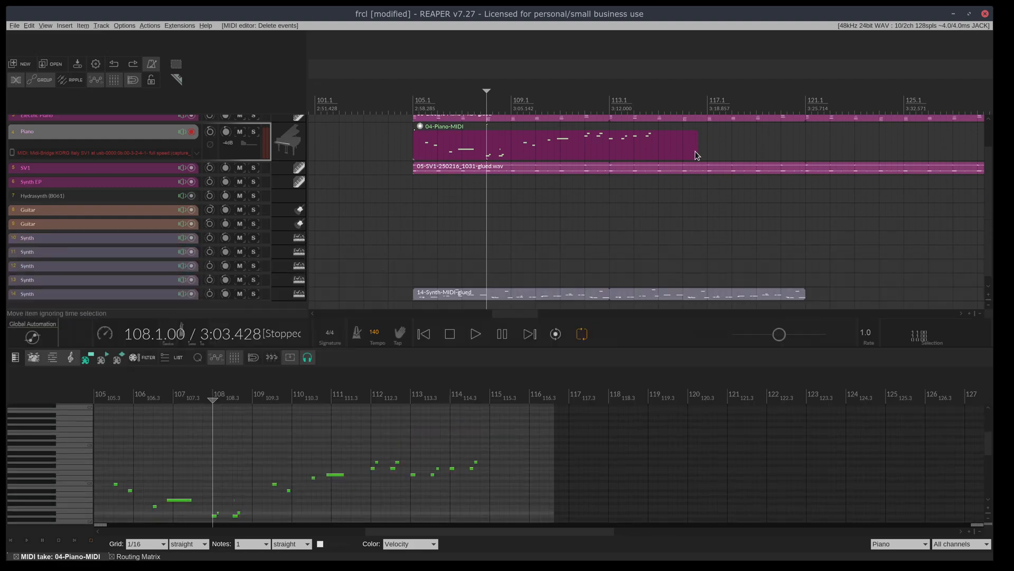
scroll(695, 154, "up", 2)
left_click_drag(698, 159, 806, 170)
left_click(610, 164)
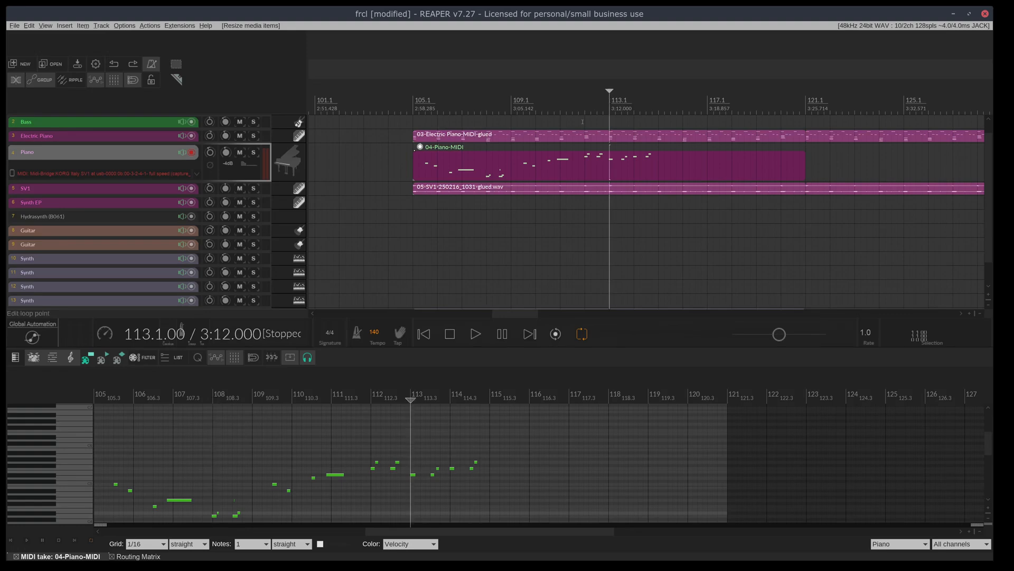
key("space")
scroll(238, 490, "down", 1)
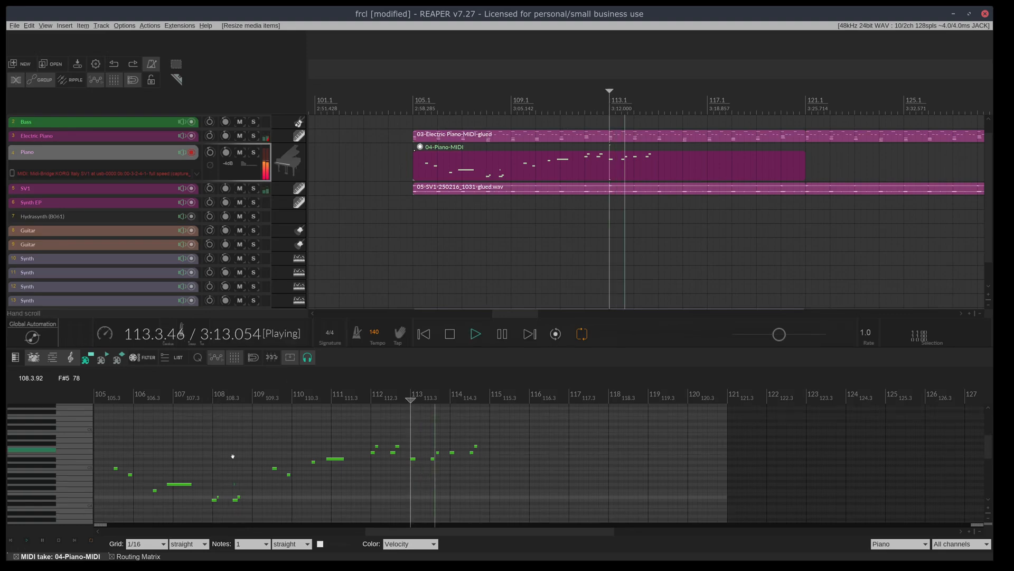
left_click_drag(221, 465, 239, 488)
key("Delete")
key("space")
Trim the Piano item so it ends at 115.1.00, with the edit cursor placed there, and save the project
left_click(658, 110)
left_click_drag(804, 169, 656, 173)
scroll(665, 179, "down", 2)
scroll(685, 192, "up", 1)
scroll(686, 192, "up", 2)
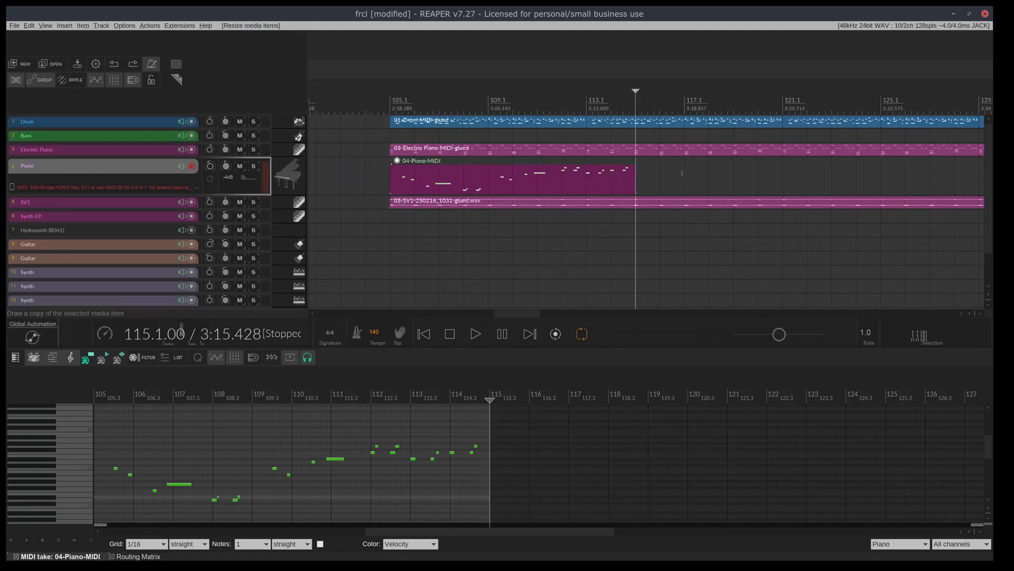
scroll(685, 192, "down", 2)
scroll(721, 178, "down", 2)
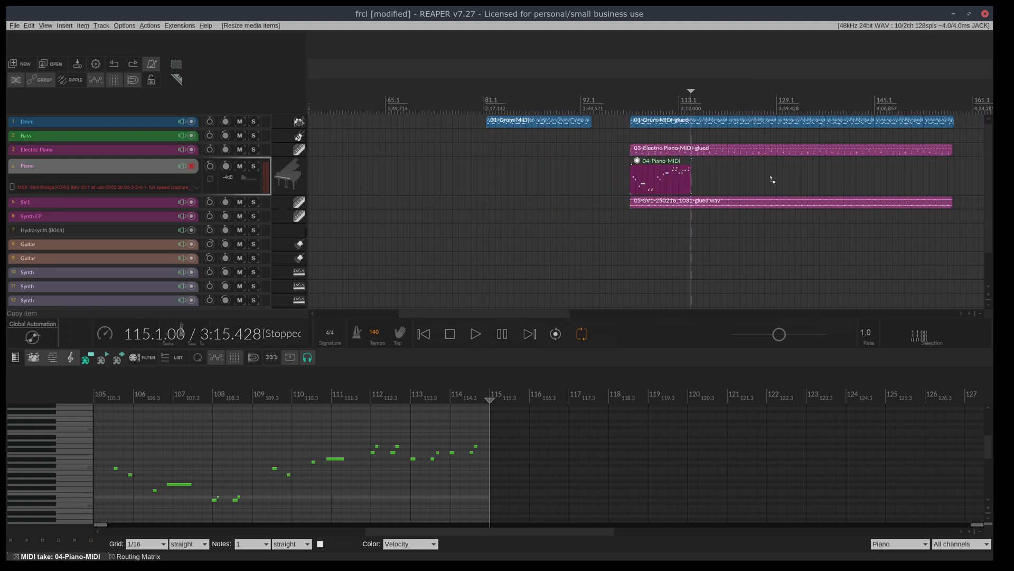
left_click_drag(480, 312, 527, 300)
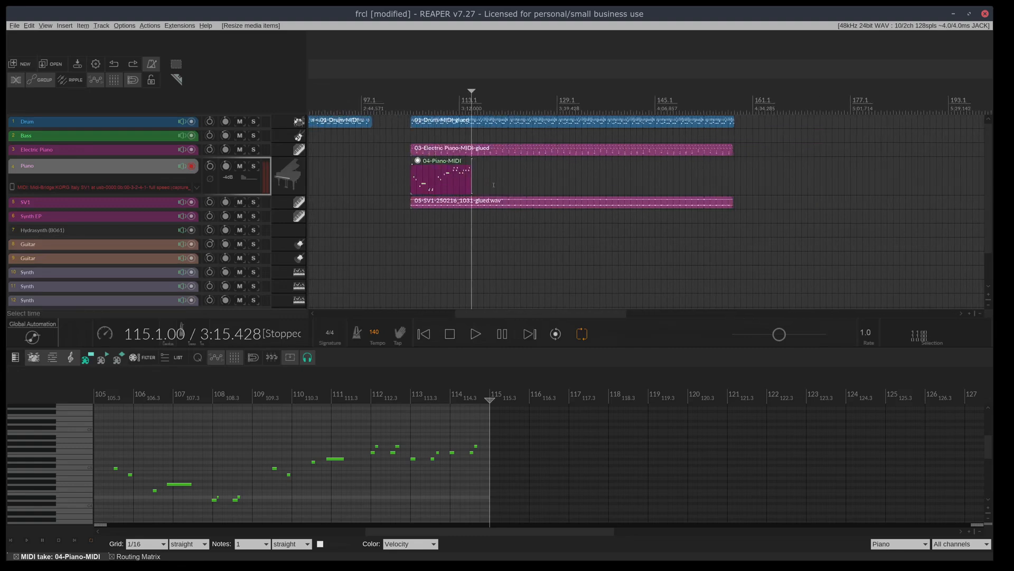
key("ctrl+s")
Shorten the glued Drum, Electric Piano and SV1 items so they all end at 121.1
left_click_drag(721, 255, 647, 64)
left_click_drag(734, 124, 481, 165)
scroll(534, 153, "up", 5)
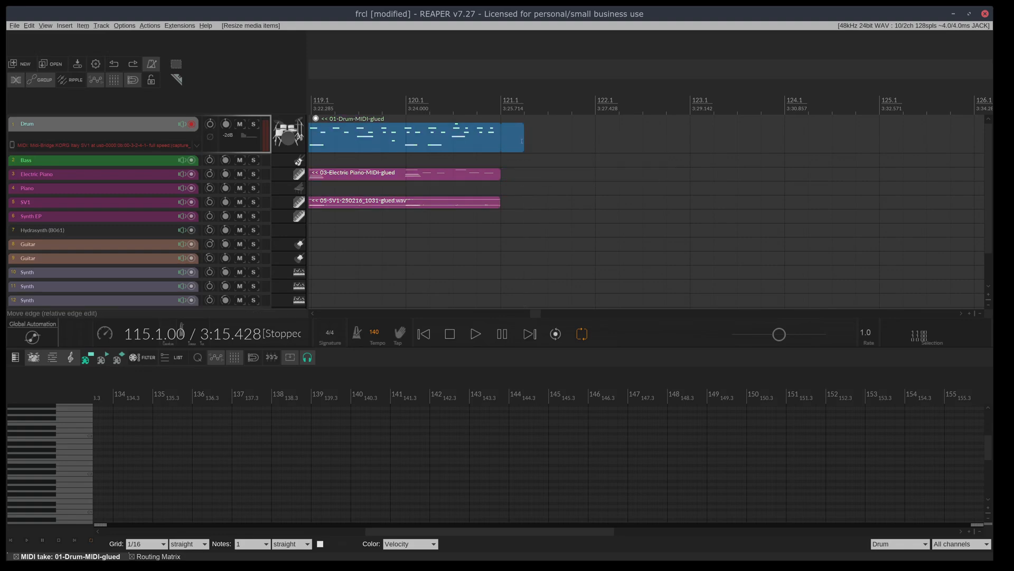
left_click_drag(523, 140, 502, 140)
scroll(497, 142, "down", 4)
scroll(475, 211, "down", 2)
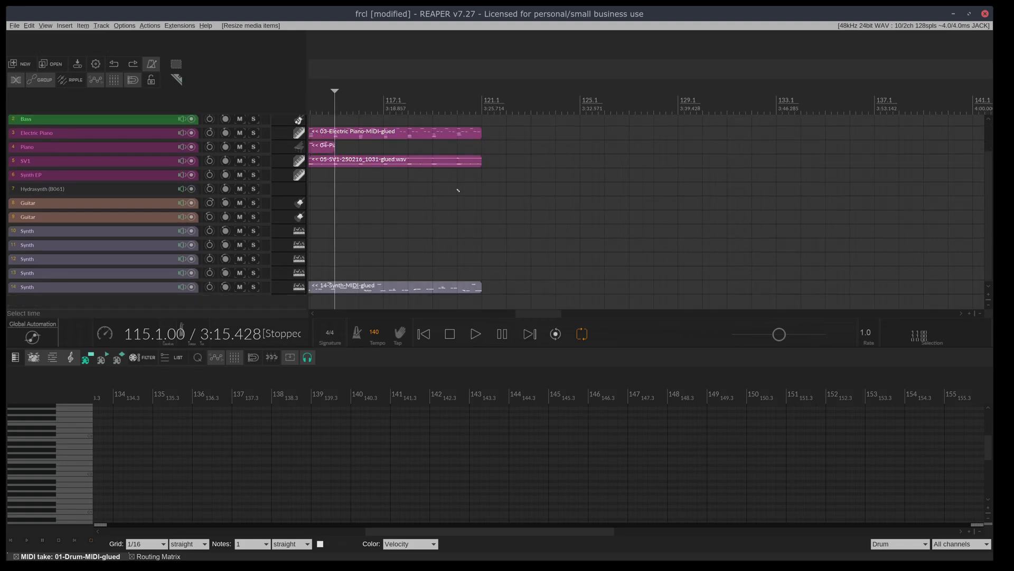
Select the Piano track so it is armed for recording, and save the project
scroll(459, 286, "up", 2)
left_click(130, 190)
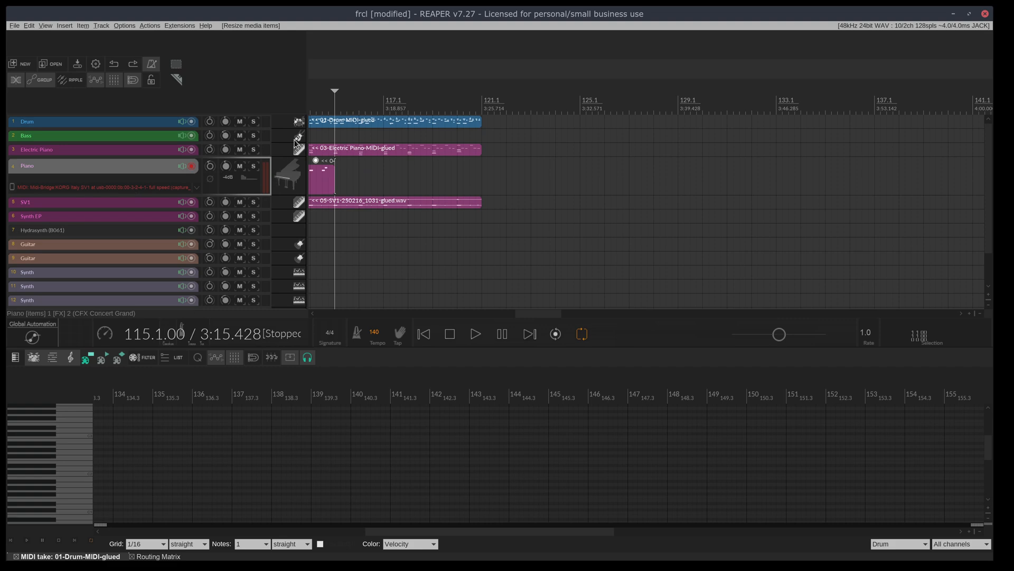
key("ctrl+s")
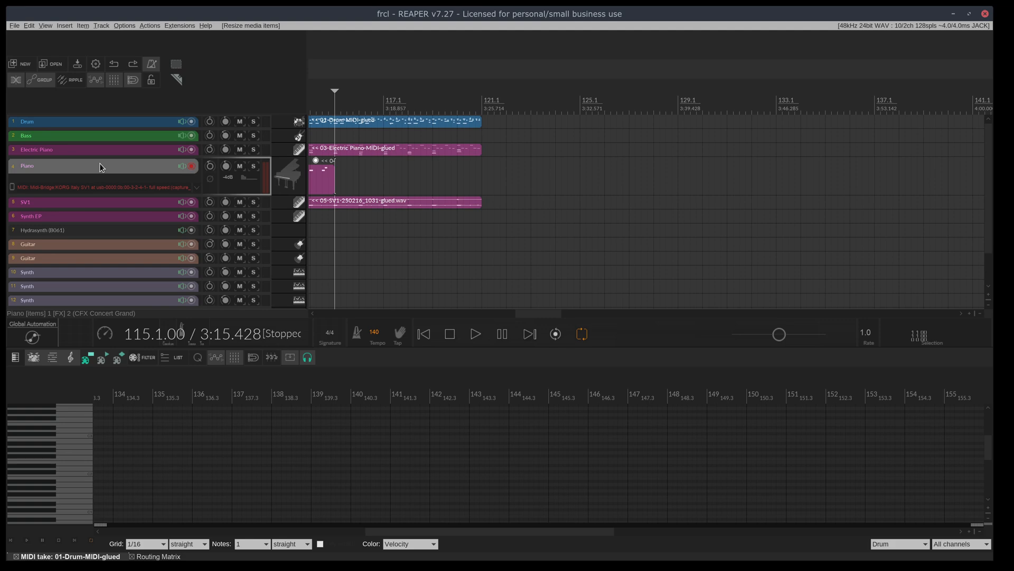
Try recording two successive Piano takes from 115.1.00, undoing each one
key("ctrl+r")
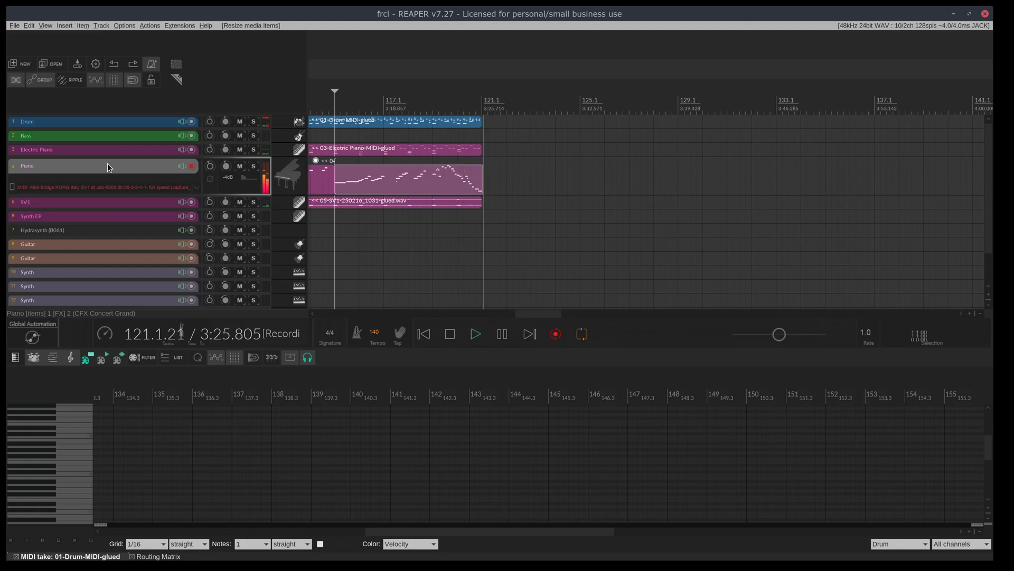
key("space")
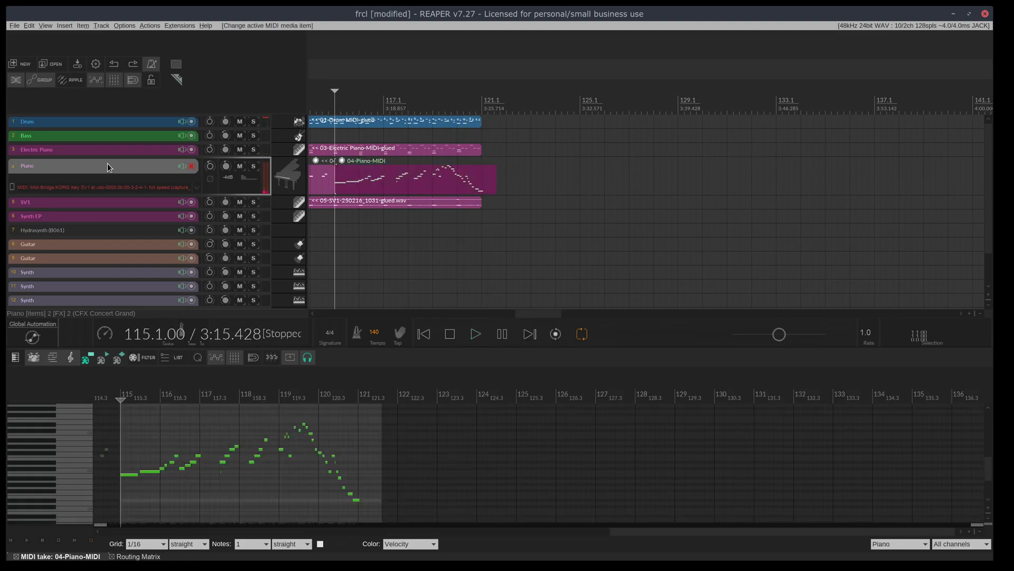
key("ctrl+z")
key("ctrl+s")
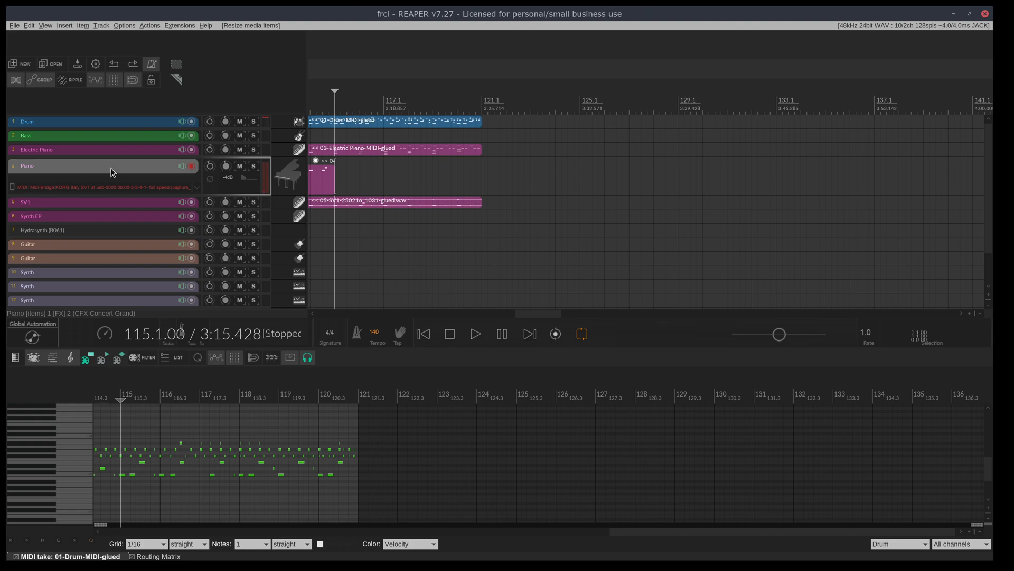
key("ctrl+r")
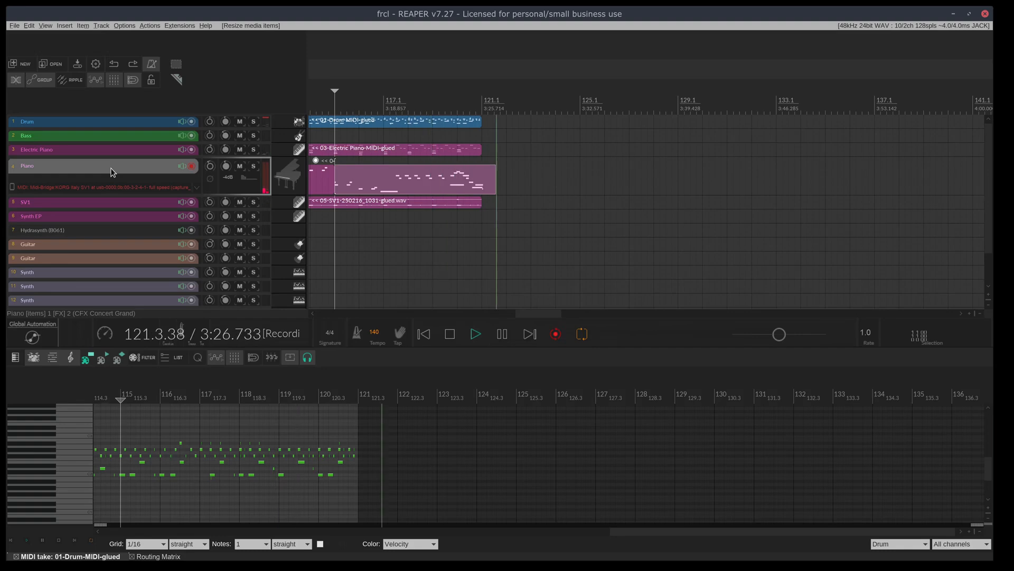
key("space")
key("ctrl+z")
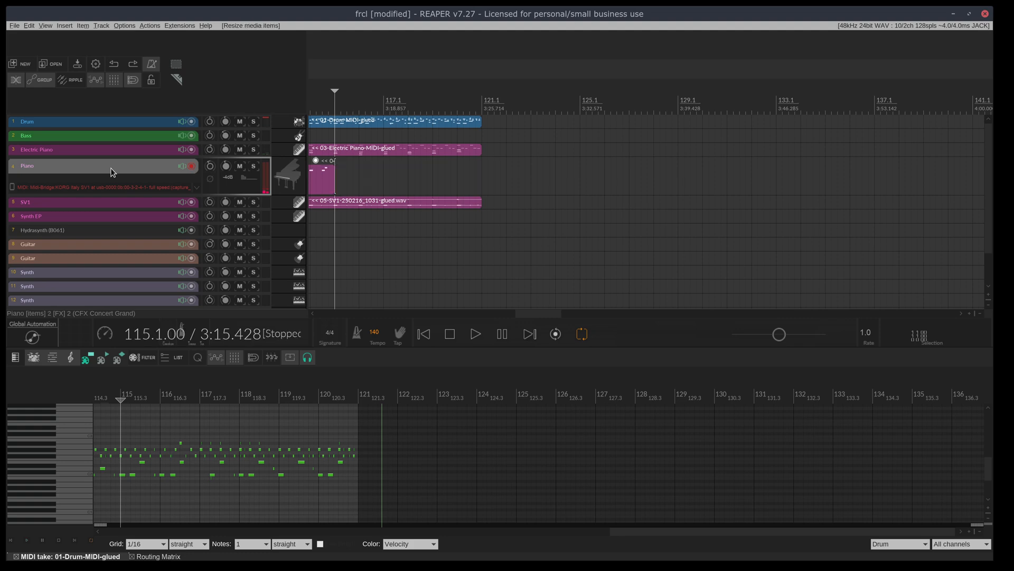
key("ctrl+s")
Record another Piano take from 115.1.00 to just past bar 121, with repeat turned off
key("ctrl+r")
left_click(582, 336)
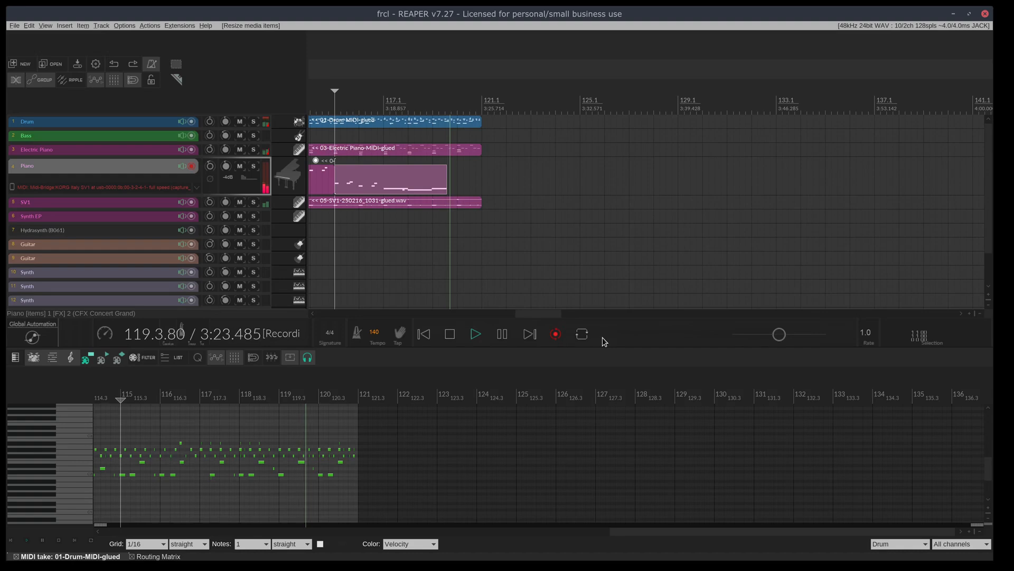
key("space")
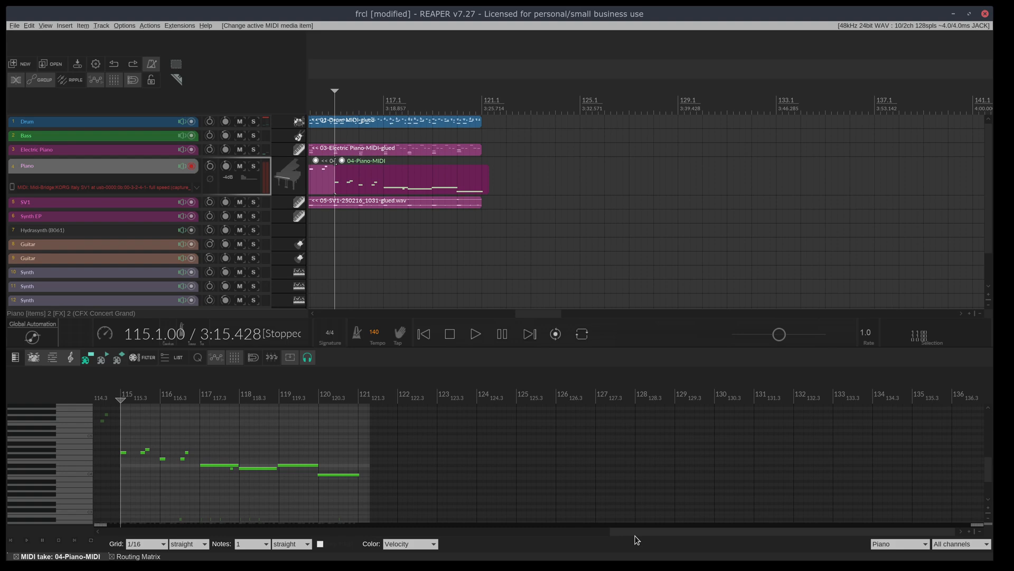
Delete the short stray note near the end of bar 117 and raise the long note at bar 120 to D4
key("space")
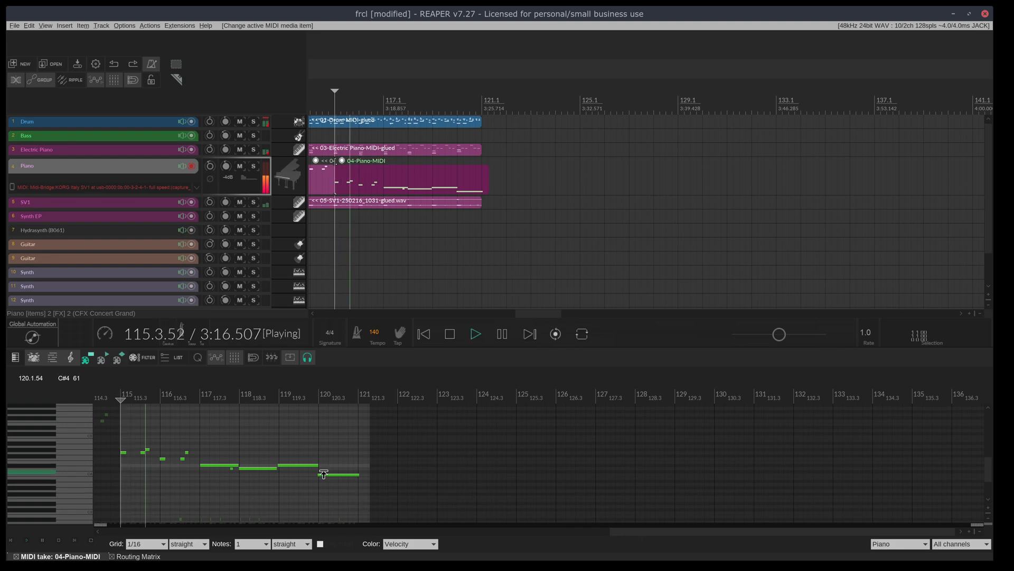
double_click(231, 468)
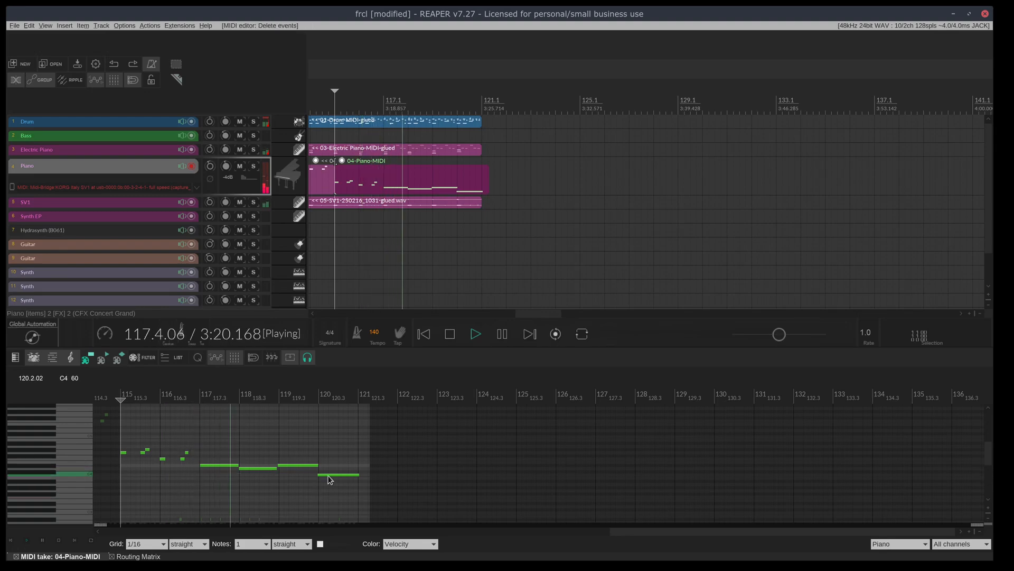
left_click_drag(328, 475, 330, 478)
key("space")
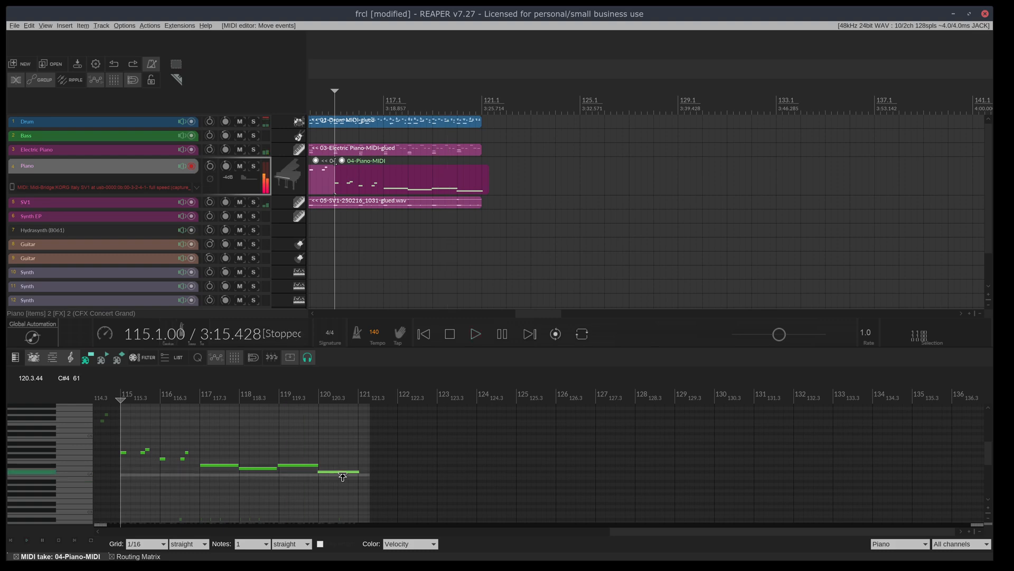
left_click_drag(333, 472, 334, 468)
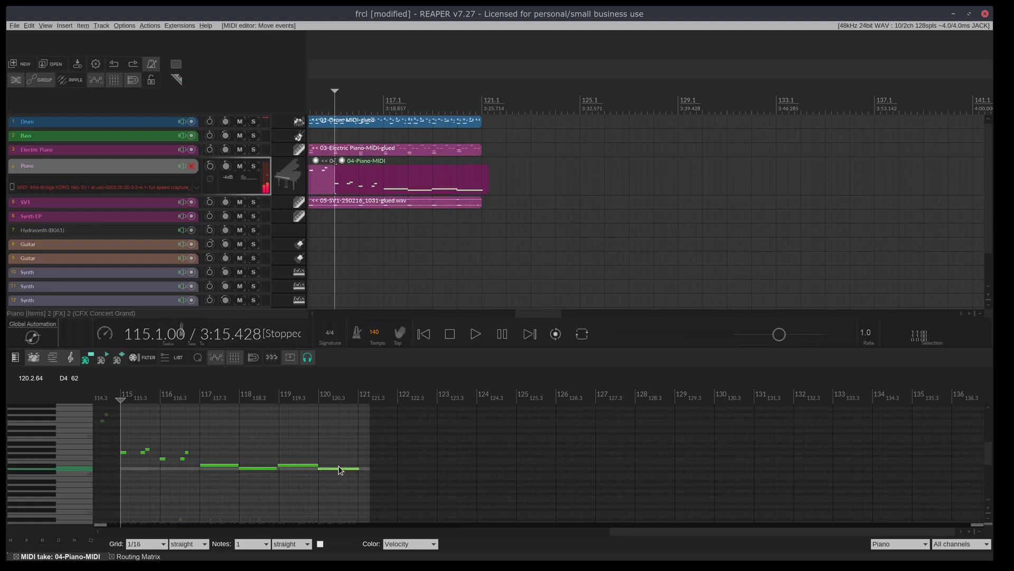
Trim the second Piano item's end to 121.1 and listen to it from 115.1.00
key("space")
left_click_drag(488, 186, 482, 186)
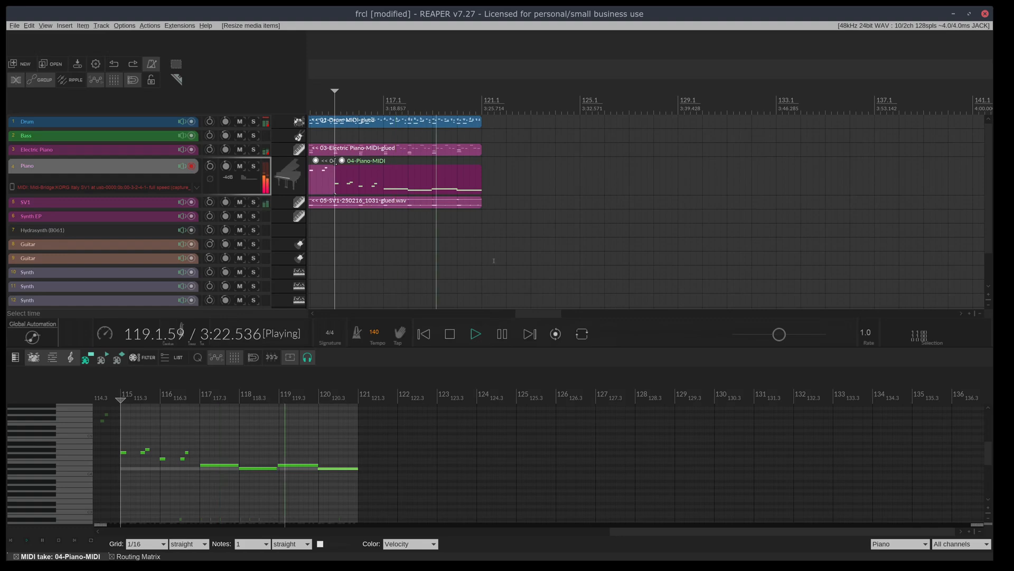
scroll(494, 260, "down", 2)
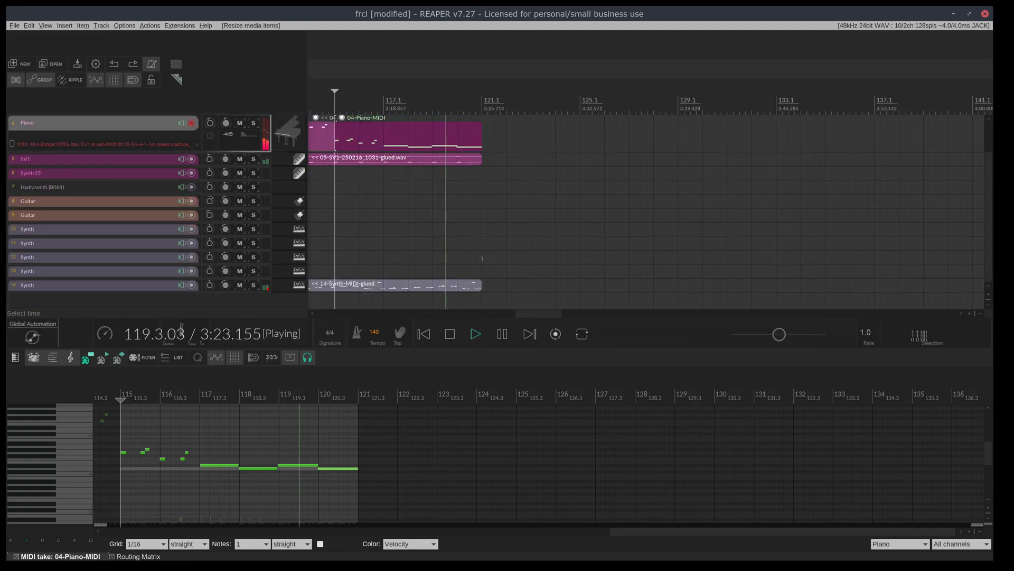
key("space")
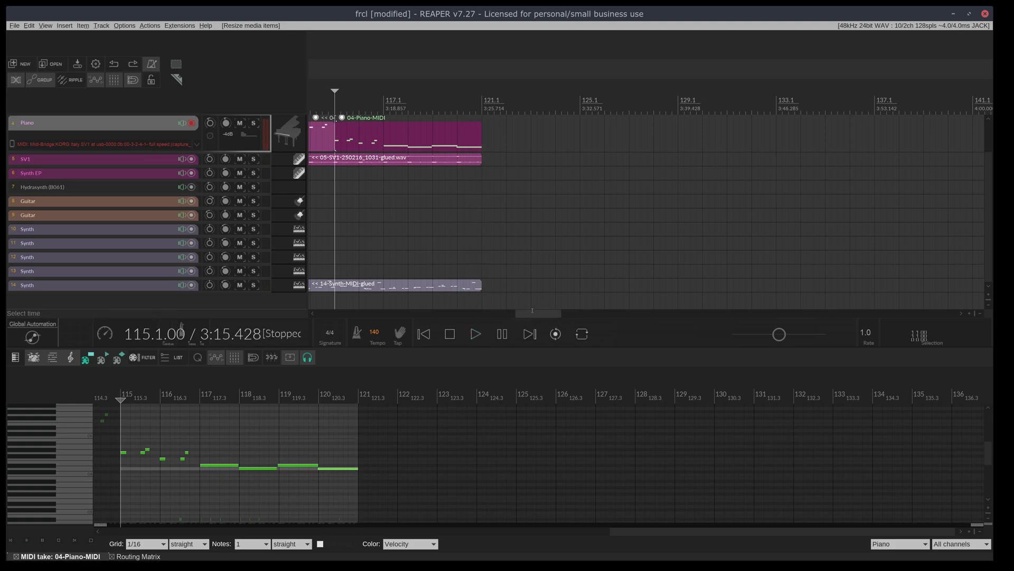
Move the glued Synth item past the section to start around bar 128, set the edit cursor at 105.1.00 and save the project
scroll(520, 310, "left", 5)
scroll(520, 310, "left", 2)
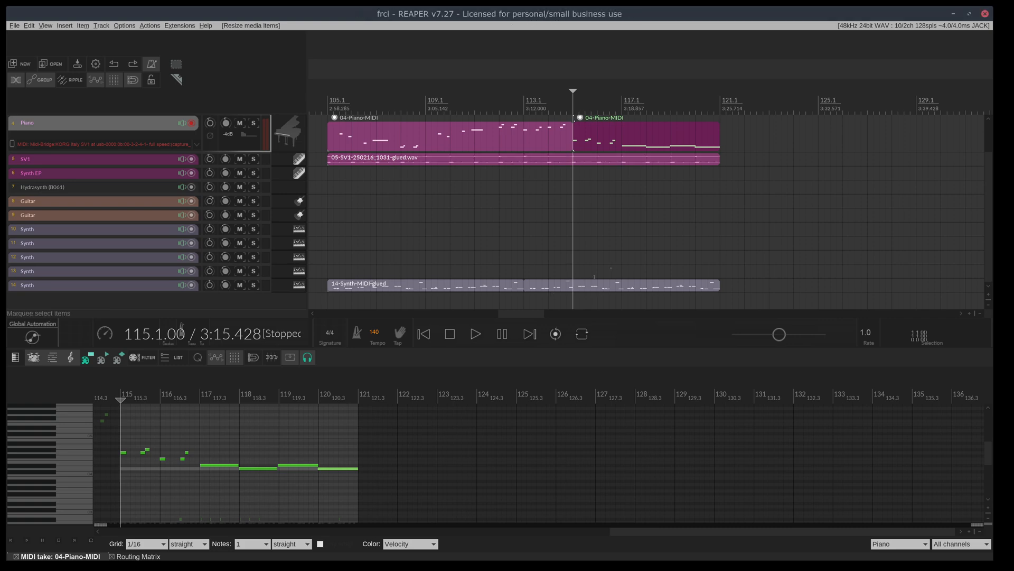
left_click(571, 289)
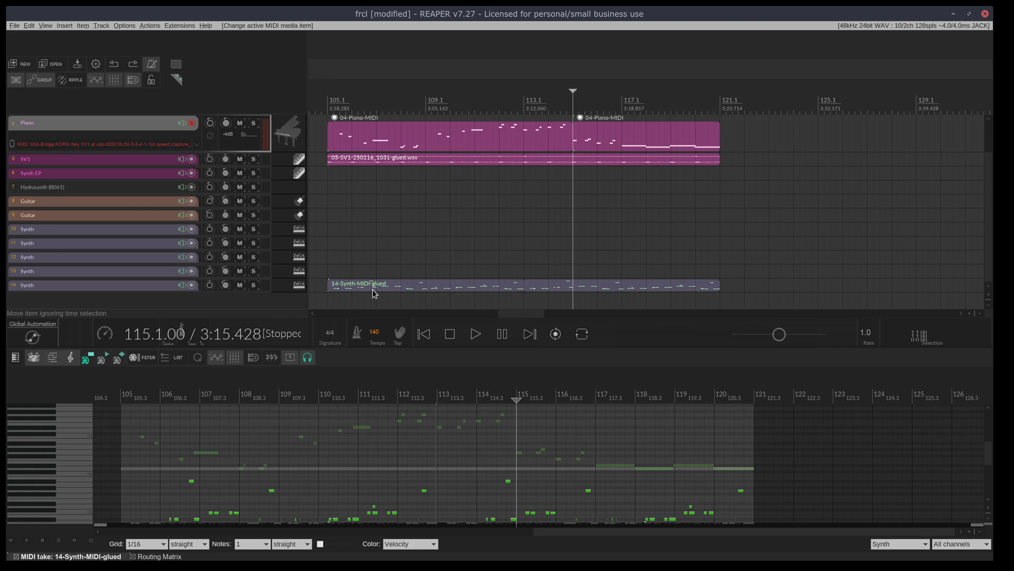
scroll(372, 290, "down", 4)
left_click_drag(375, 287, 543, 290)
key("Escape")
scroll(367, 185, "up", 3)
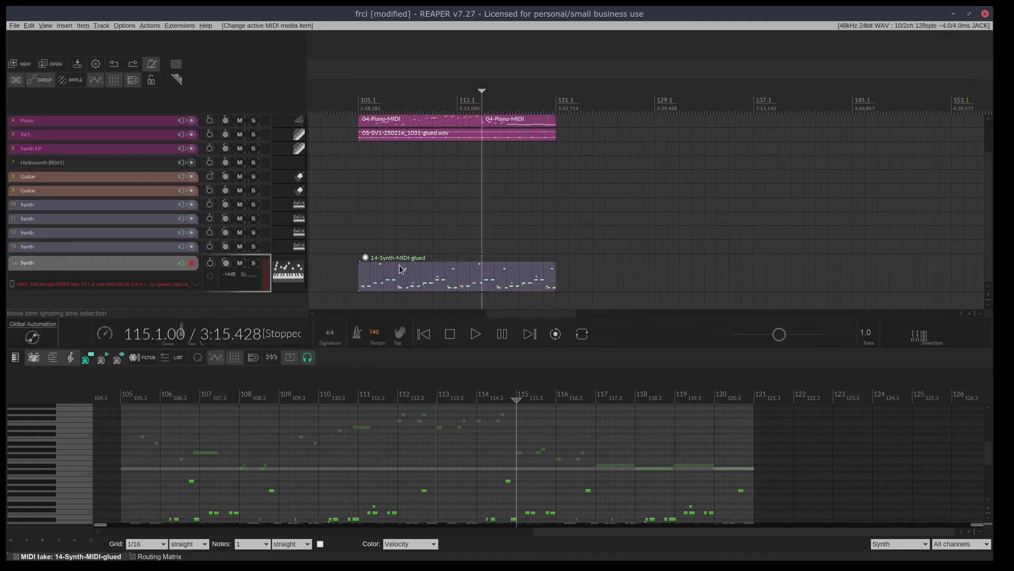
left_click_drag(403, 288, 684, 289)
left_click(358, 101)
key("ctrl+s")
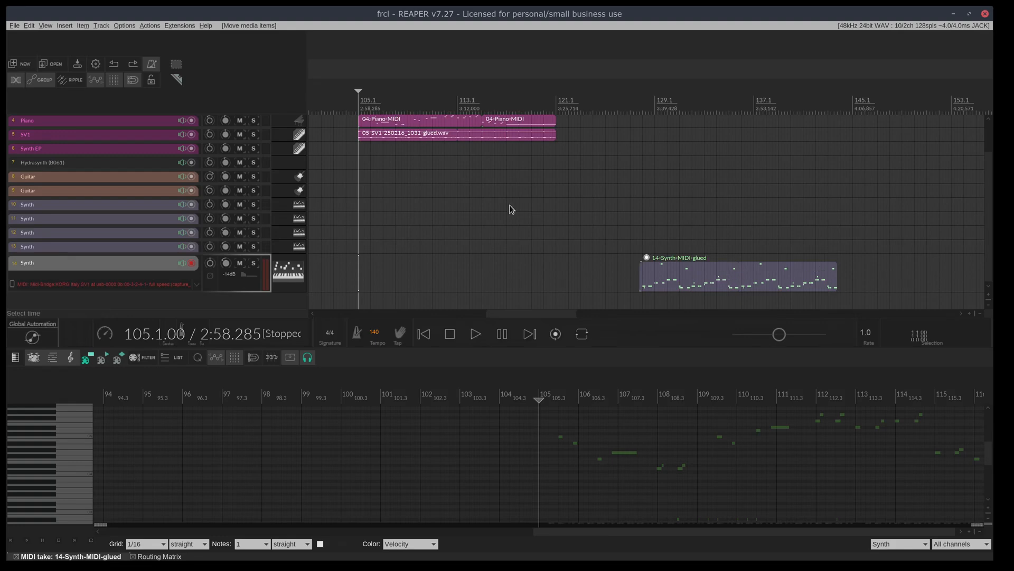
scroll(456, 208, "up", 3)
scroll(454, 206, "down", 3)
scroll(447, 203, "up", 3)
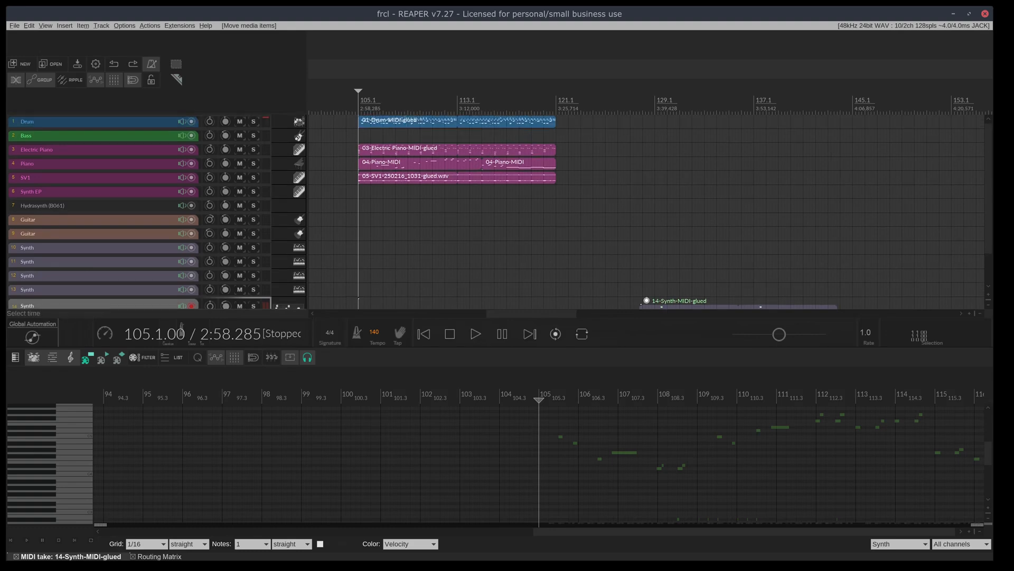
left_click_drag(353, 108, 482, 105)
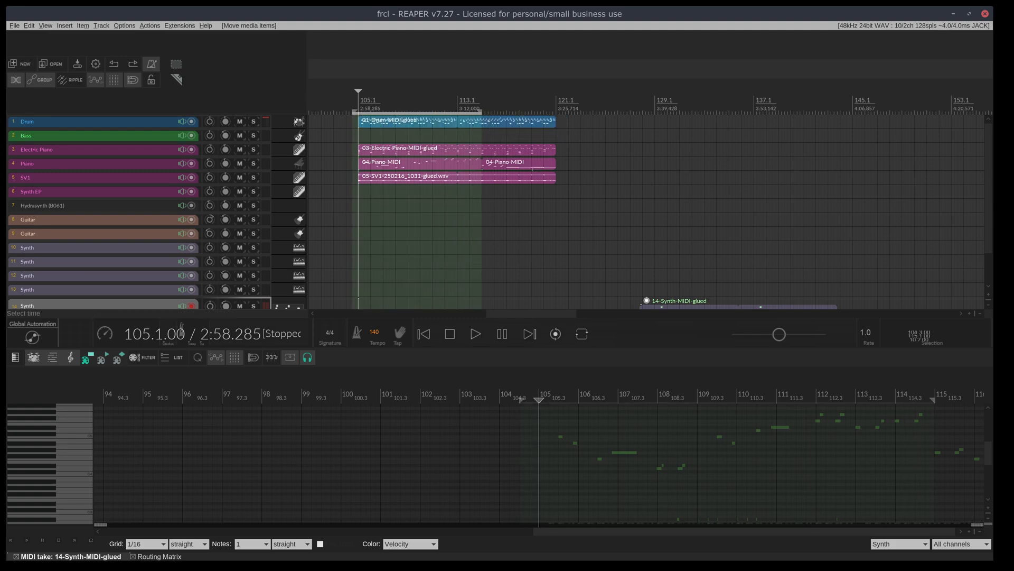
key("Escape")
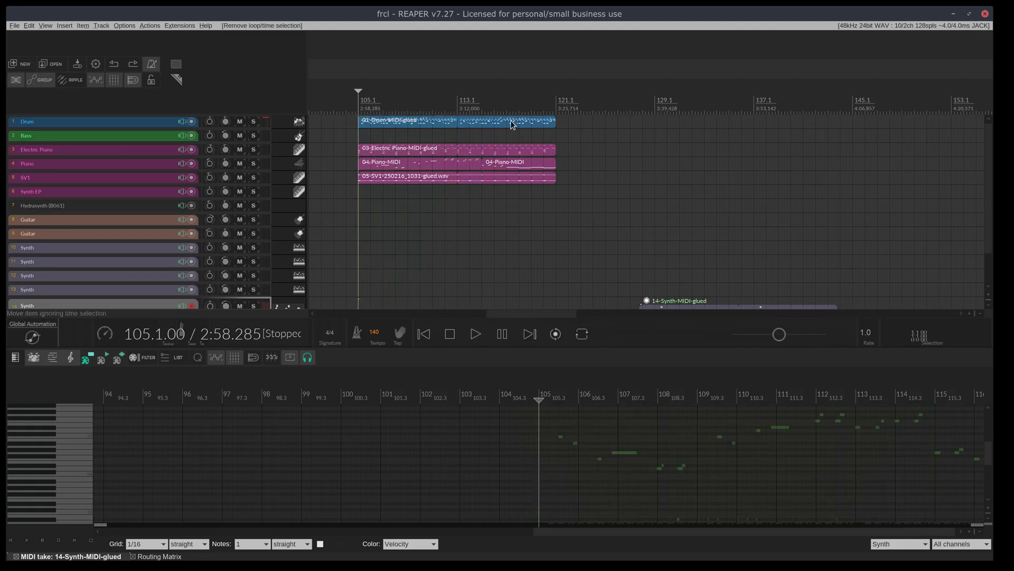
scroll(513, 124, "up", 3)
scroll(513, 125, "down", 3)
scroll(494, 195, "down", 3)
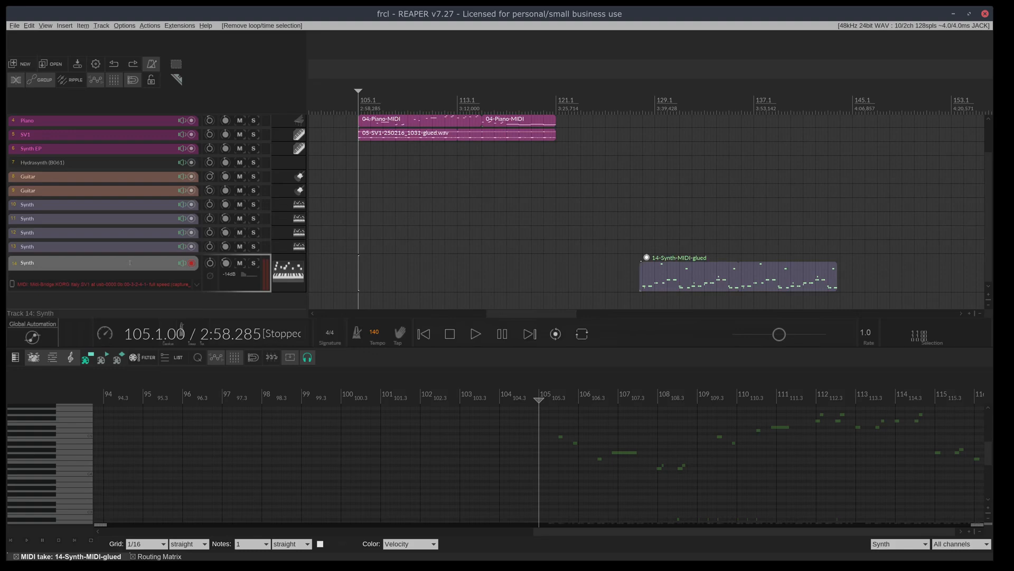
scroll(523, 161, "up", 2)
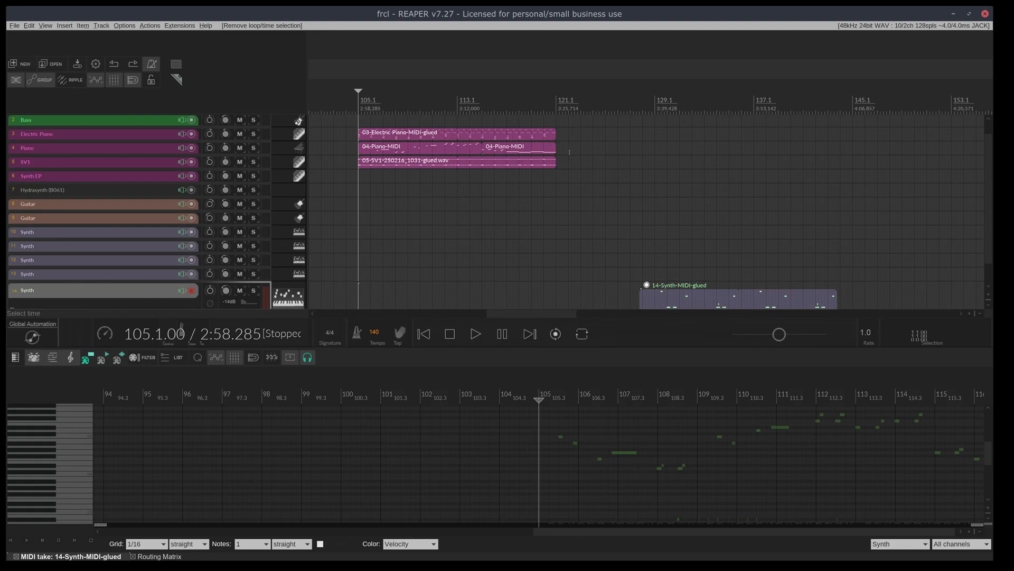
scroll(560, 133, "down", 1)
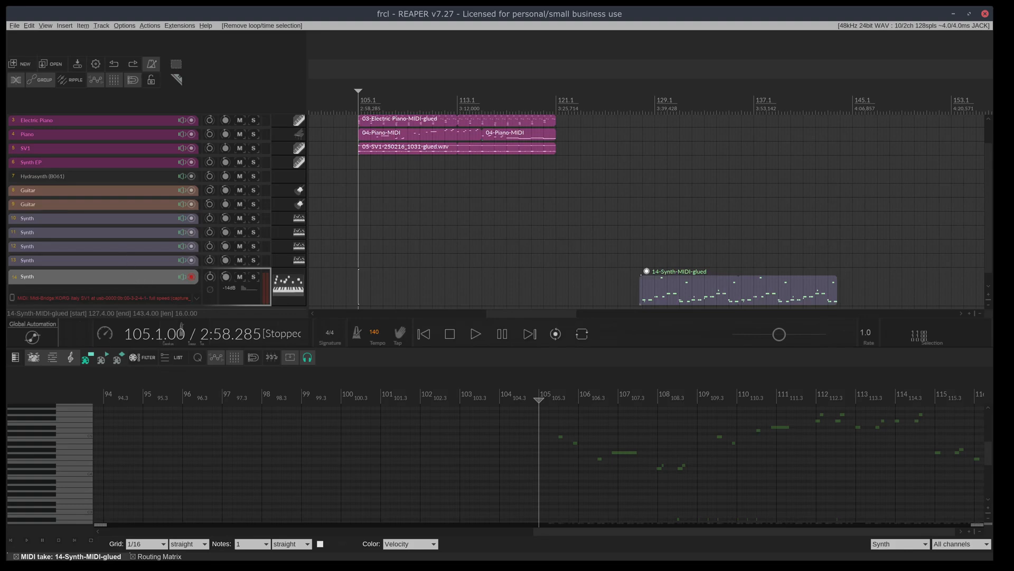
Try recording two successive takes on the armed Synth track from 105.1.00, undoing each one
key("ctrl+r")
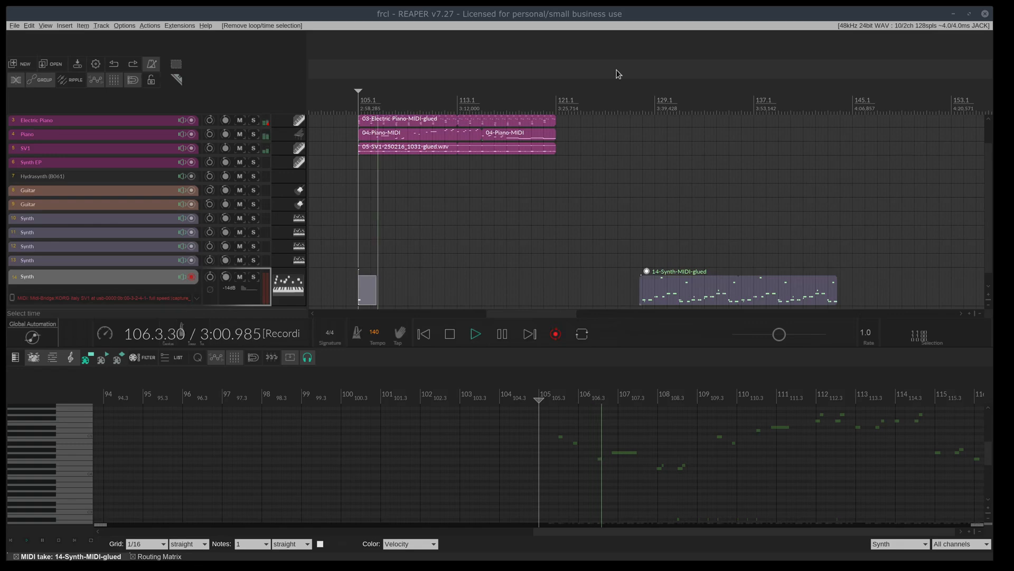
key("space")
key("ctrl+s")
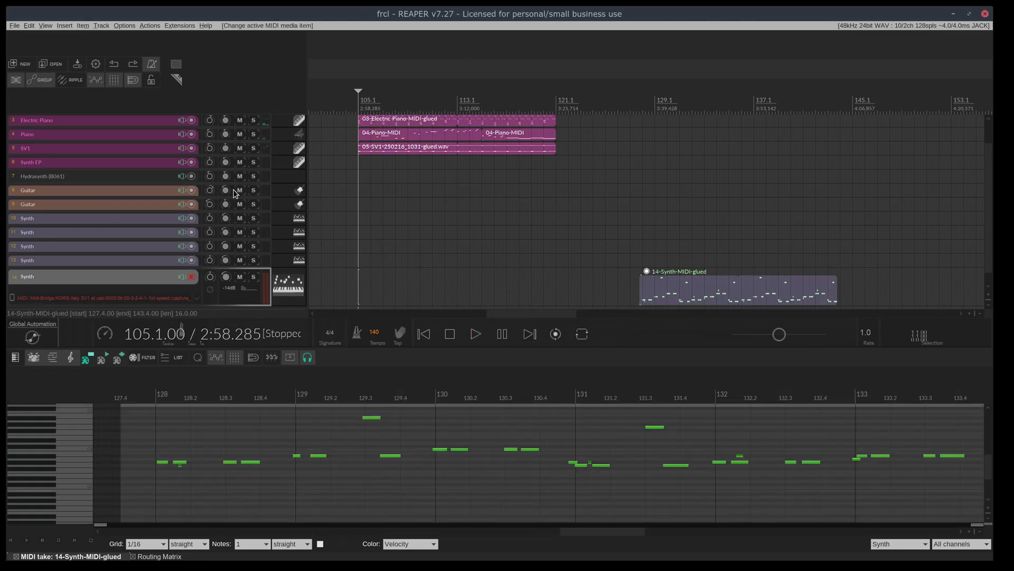
key("ctrl+r")
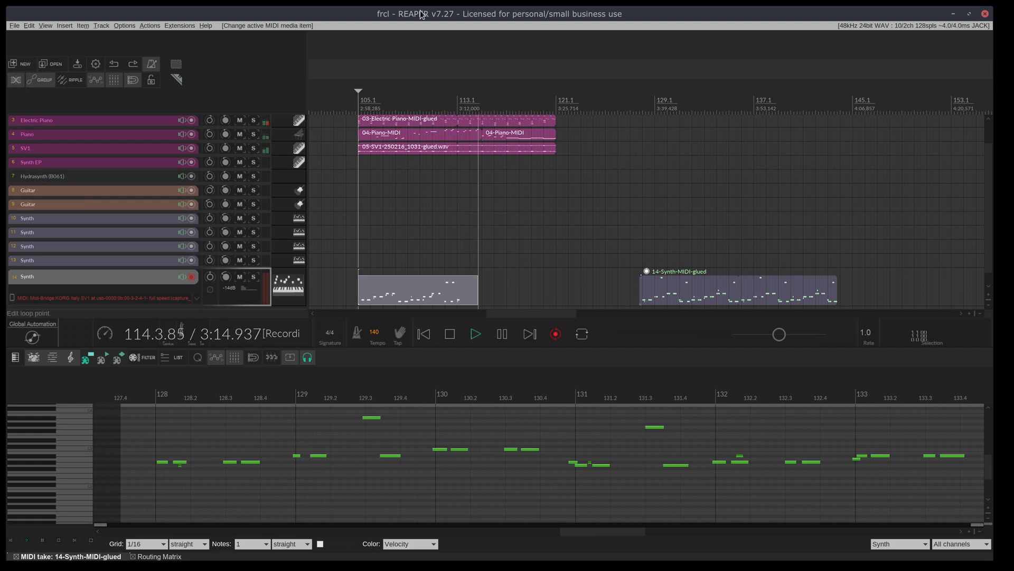
key("space")
key("ctrl+z")
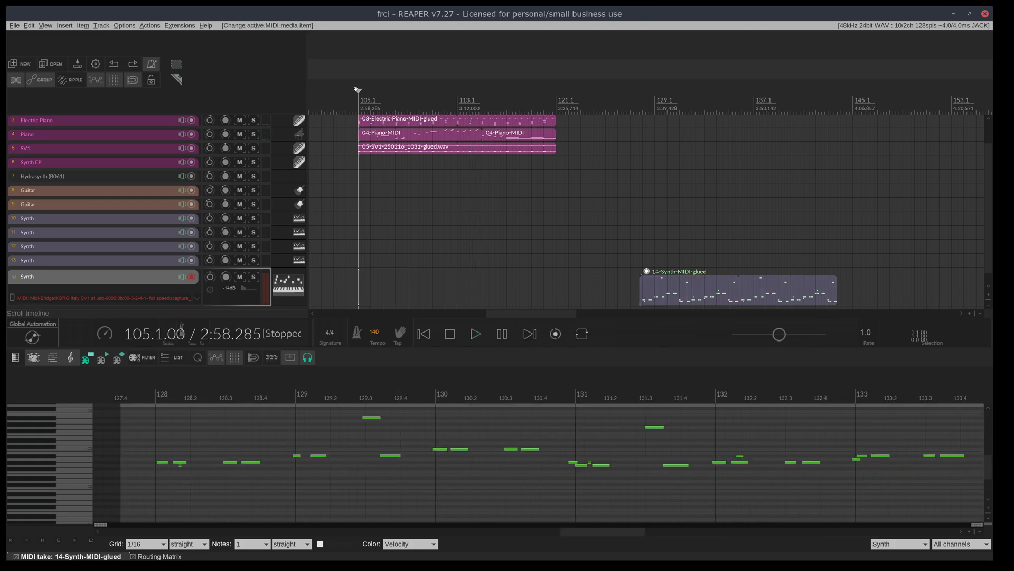
Record another Synth take from 105.1.00 to just past bar 121 and delete the tiny stray high note near 105.4
key("ctrl+r")
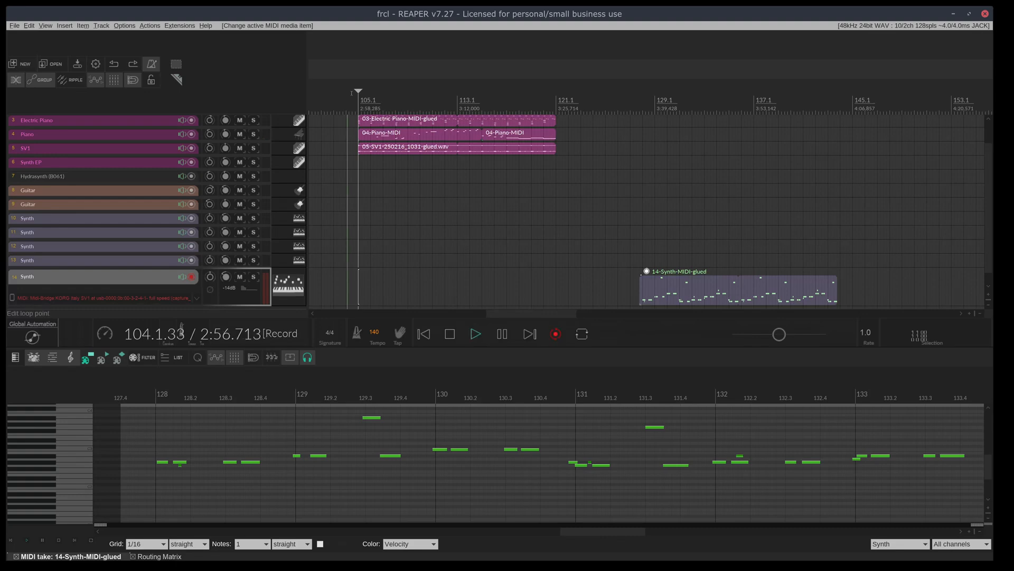
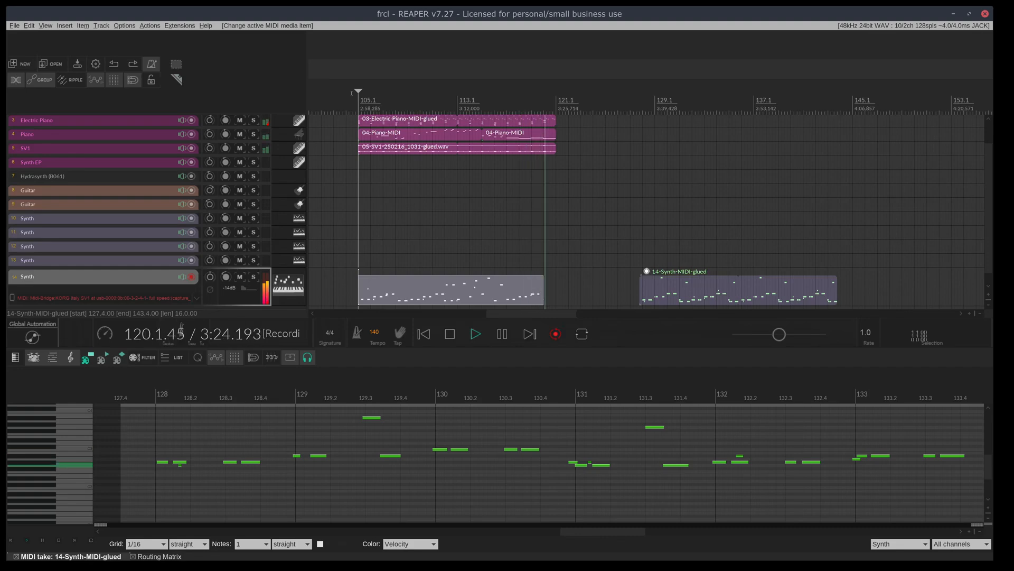
key("space")
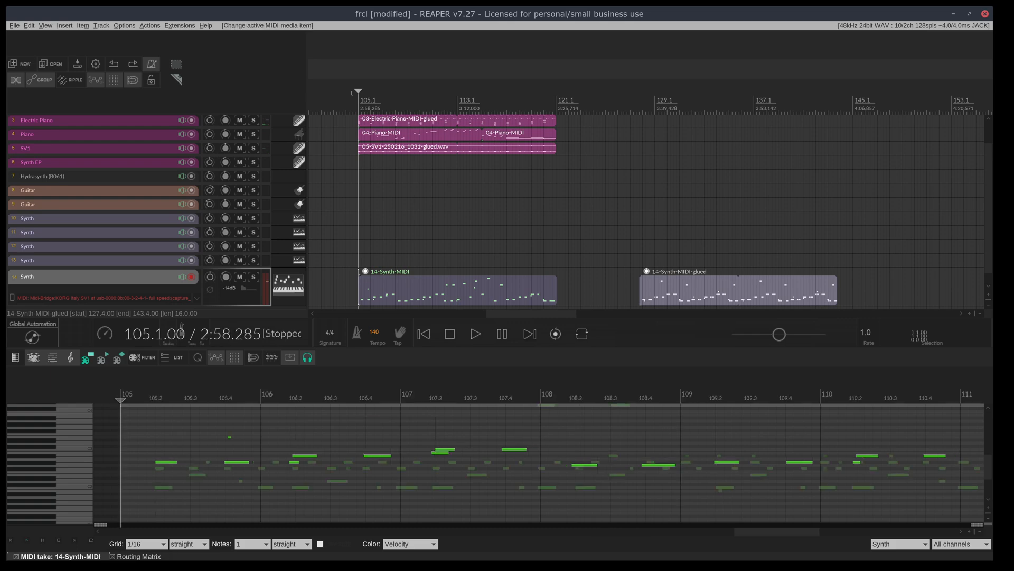
key("space")
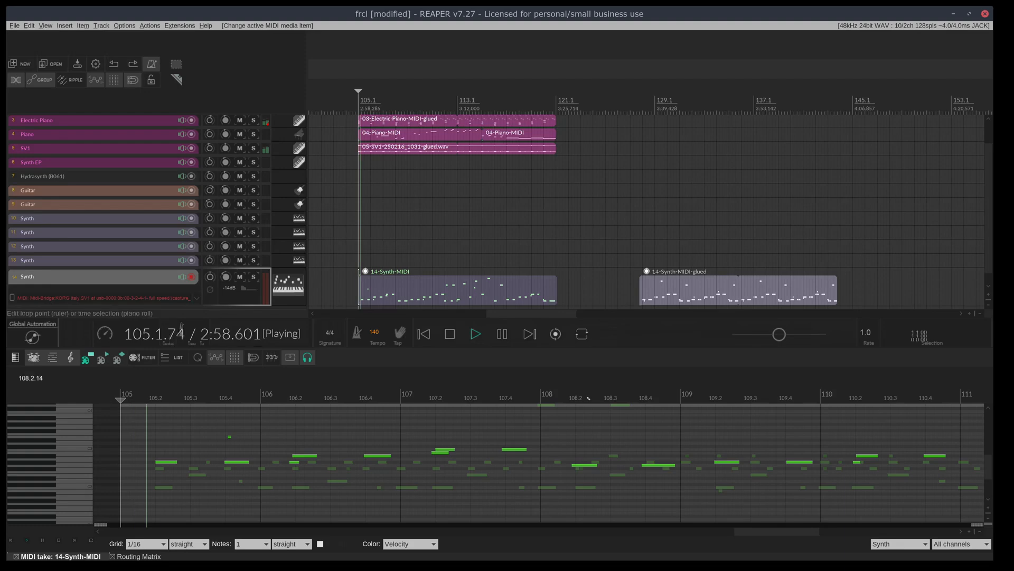
key("Delete")
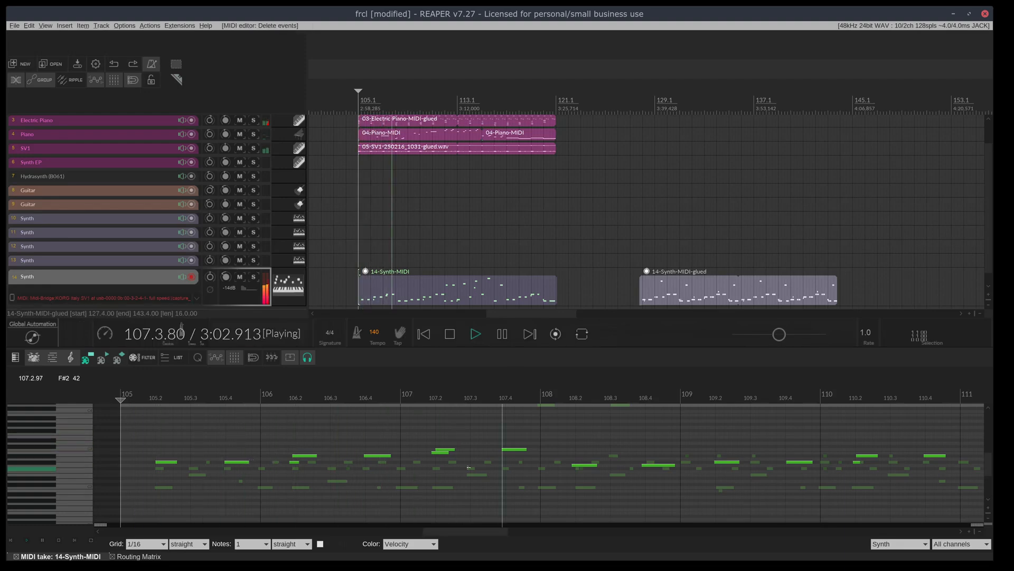
Shorten the overlong Synth notes near 108.4 and 106.2 while listening from 105.1.00, saving the project after the edits
scroll(468, 466, "up", 1)
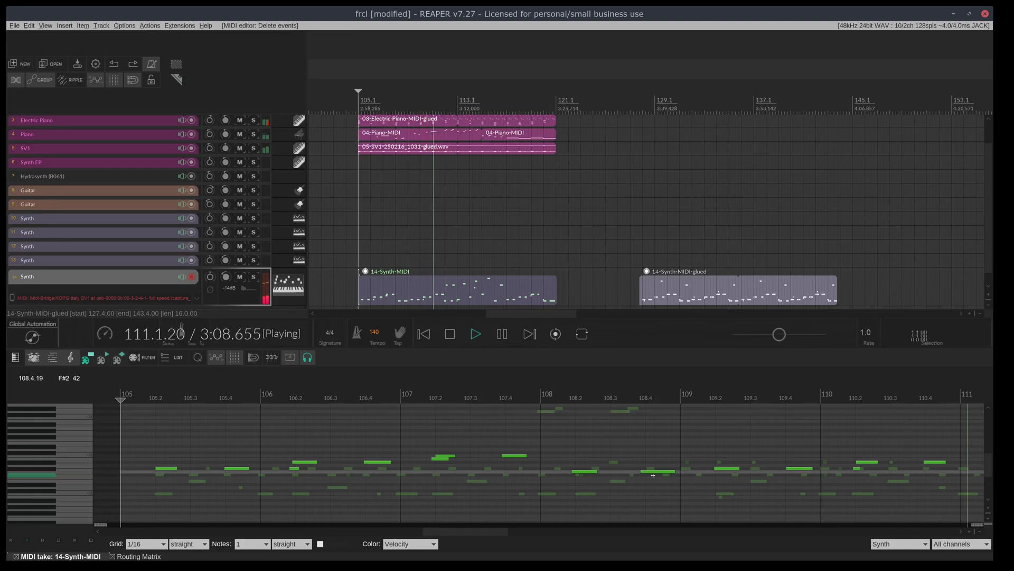
left_click_drag(674, 471, 665, 473)
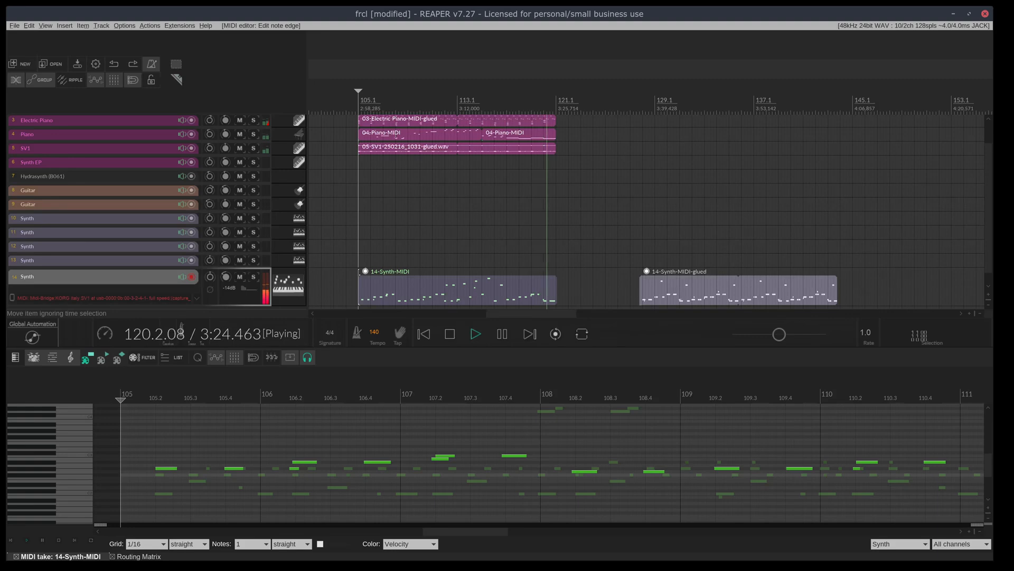
key("space")
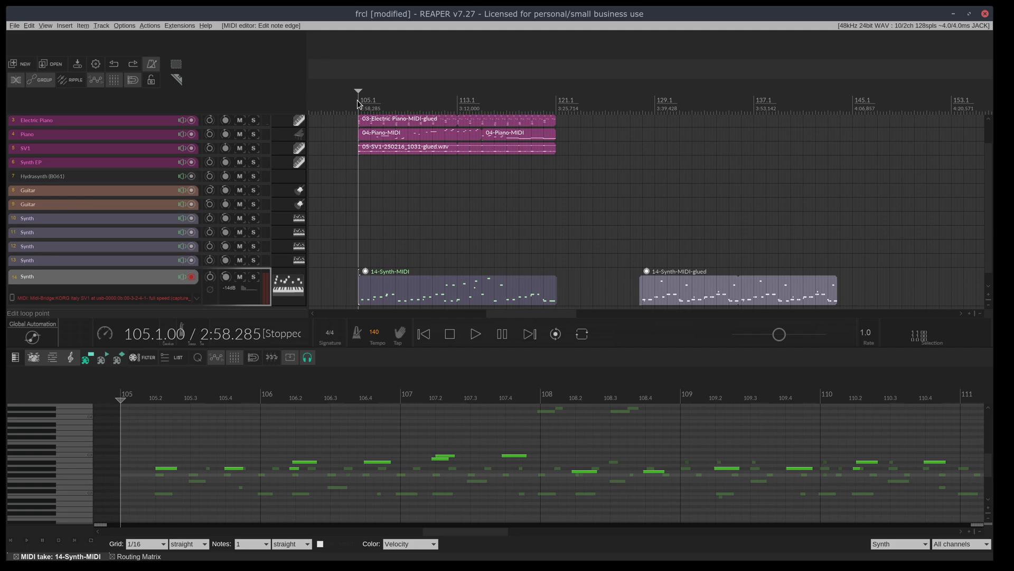
key("ctrl+s")
key("space")
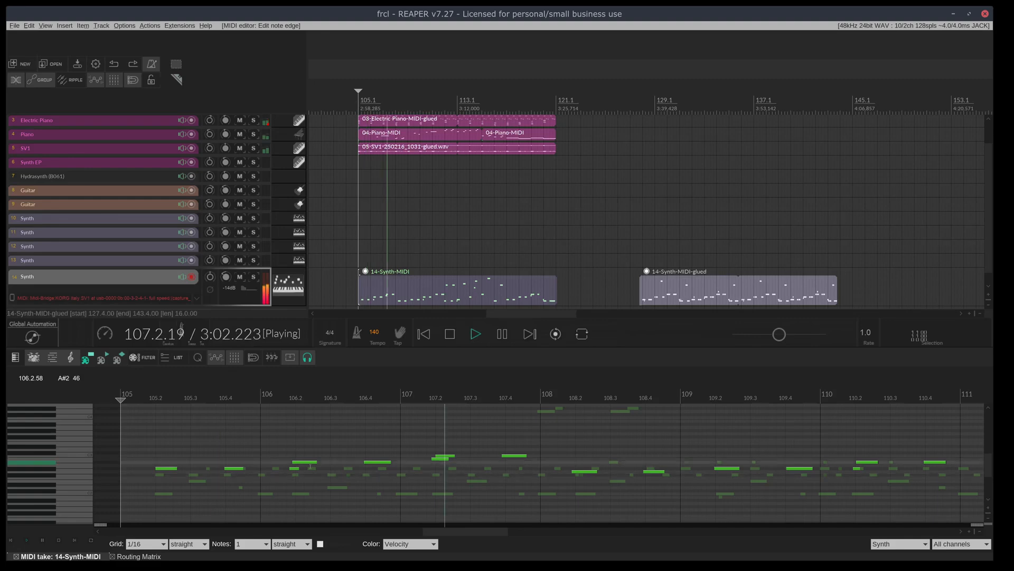
left_click_drag(316, 463, 313, 463)
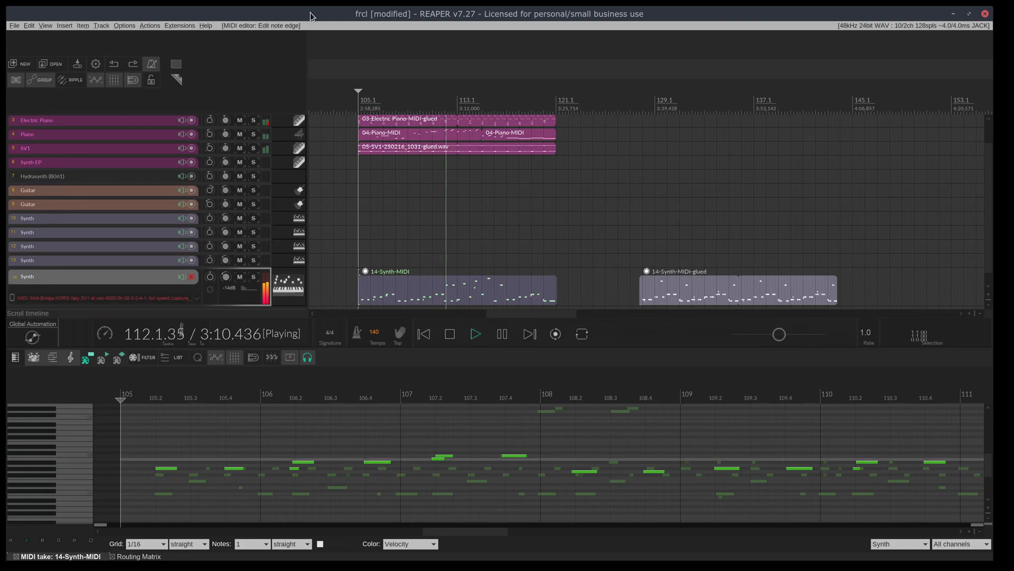
key("space")
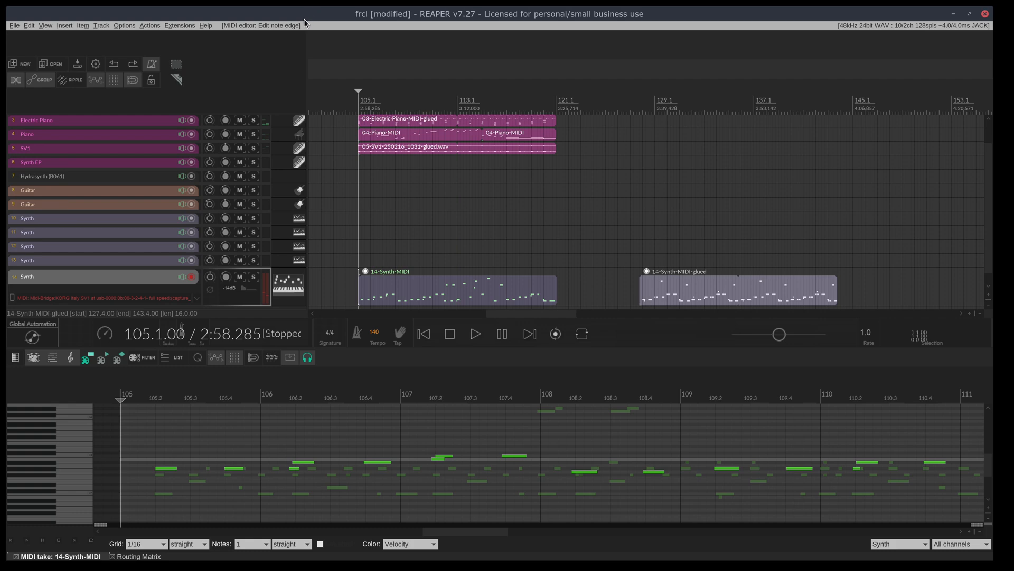
key("ctrl+s")
Delete the short extra Synth note at 106.2, shorten the note near 106.4 to about half its length and save the project
key("space")
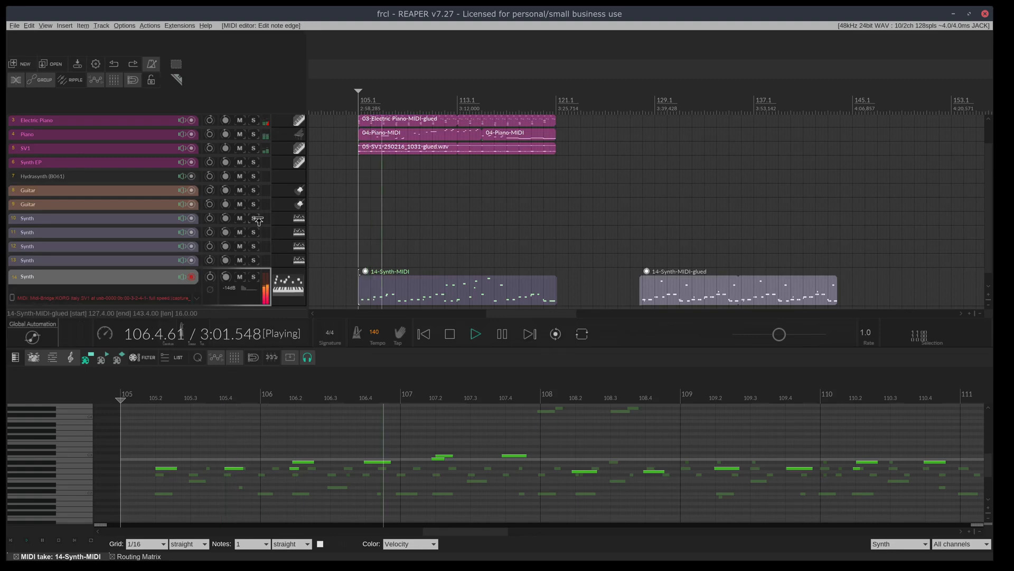
double_click(295, 468)
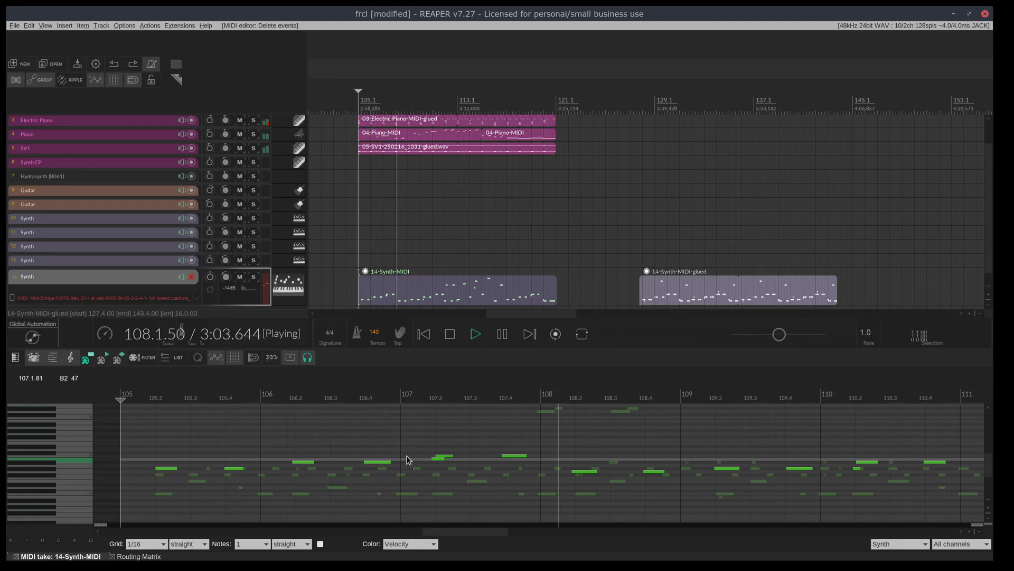
key("space")
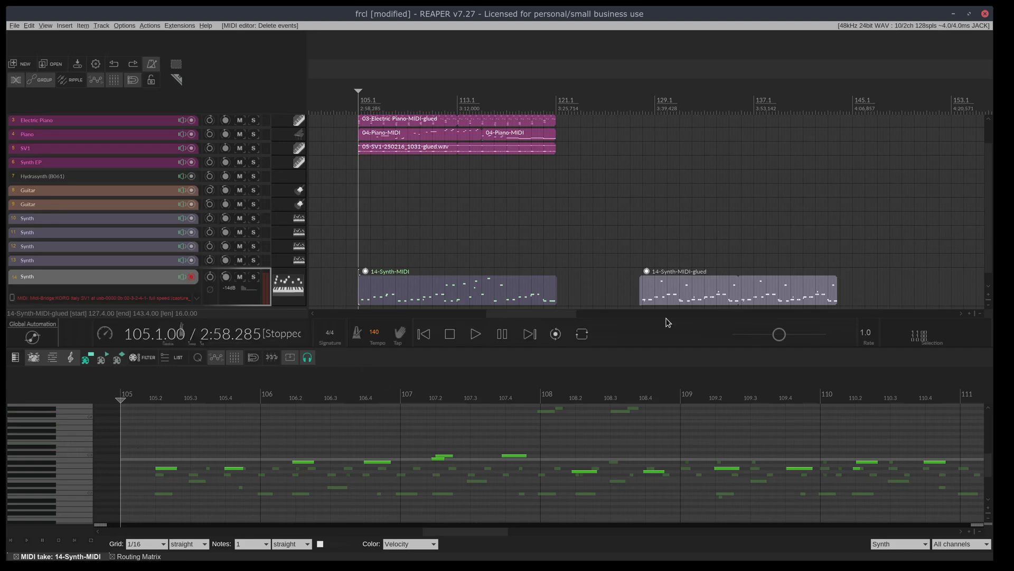
key("space")
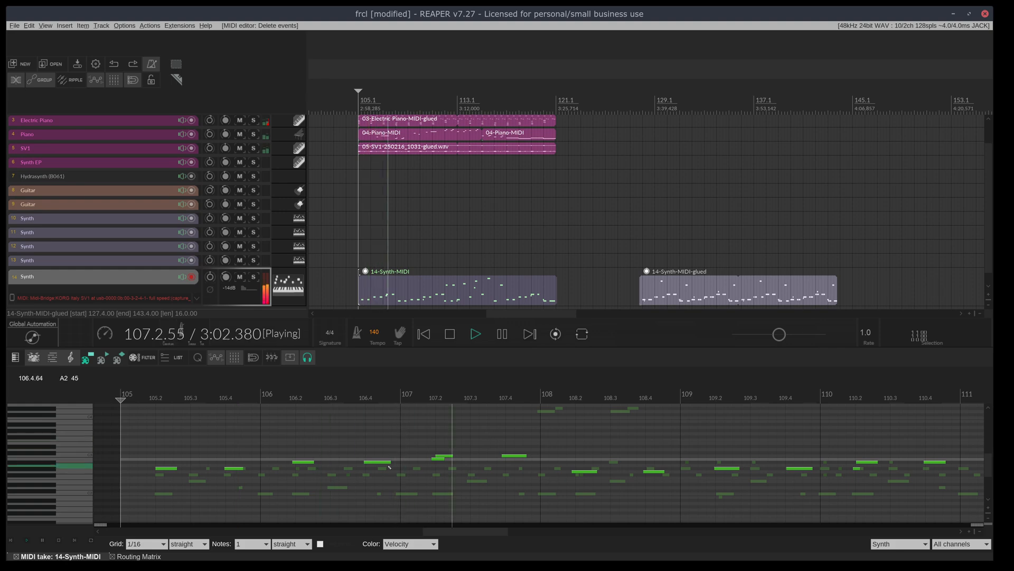
left_click_drag(391, 462, 379, 462)
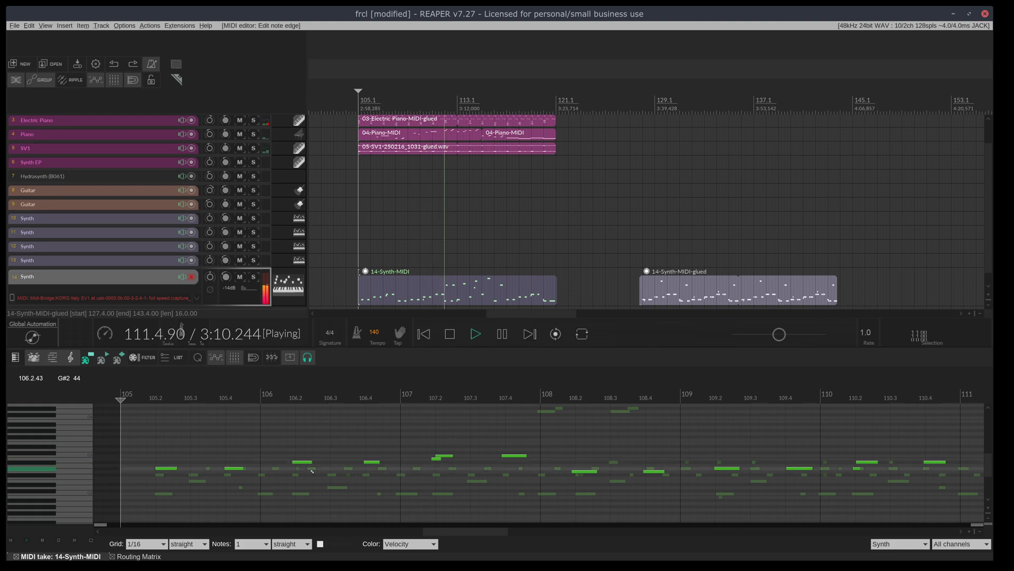
key("ctrl+s")
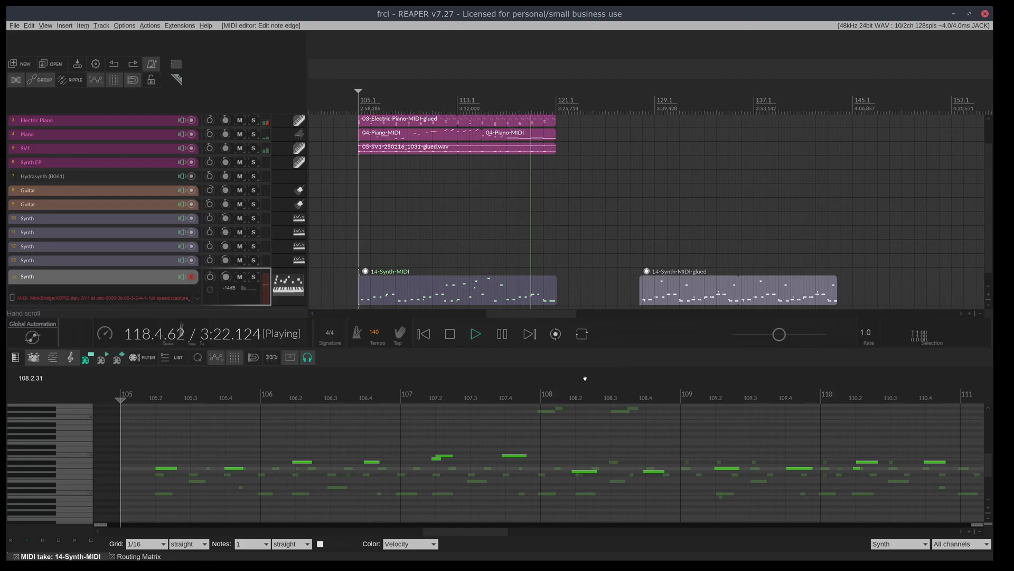
Delete the old glued Synth item near bar 129 and move the edit cursor to 121.1.00
left_click_drag(483, 532, 502, 521)
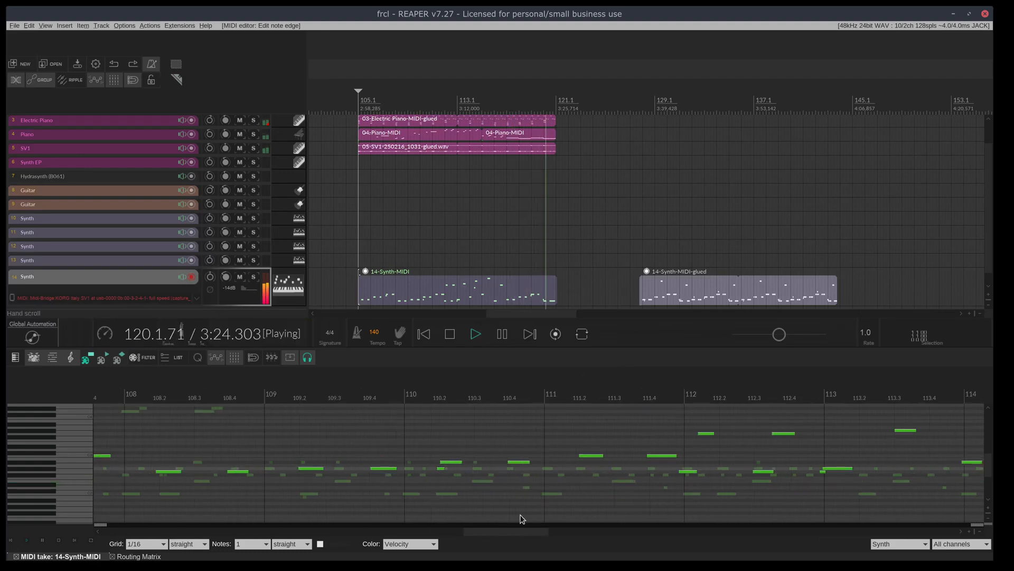
left_click(656, 289)
key("Delete")
key("space")
left_click(553, 94)
left_click(556, 93)
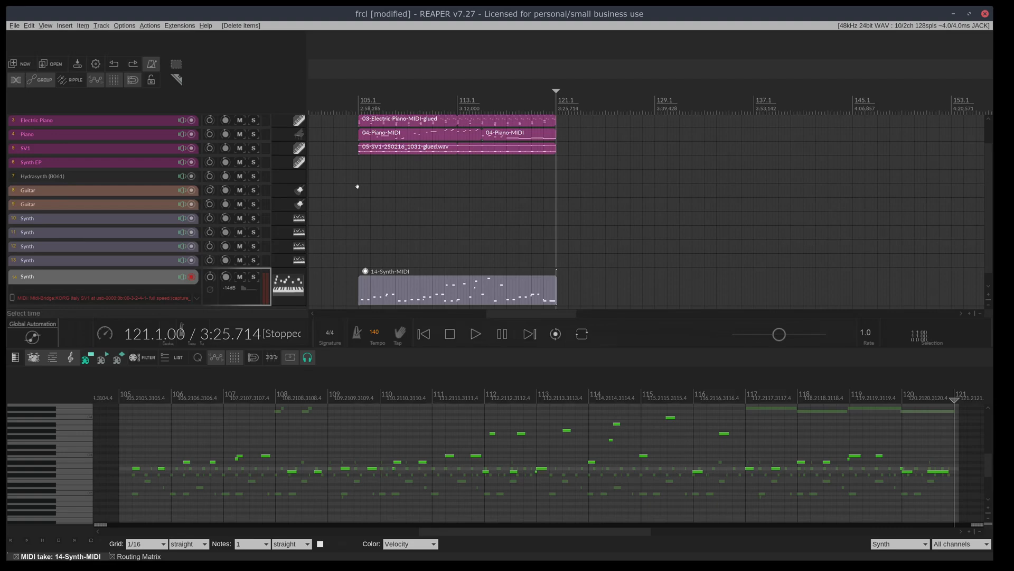
Select the SV1 and Electric Piano tracks together so both are armed, and save the project
left_click(127, 151)
scroll(135, 140, "up", 1)
left_click(136, 140)
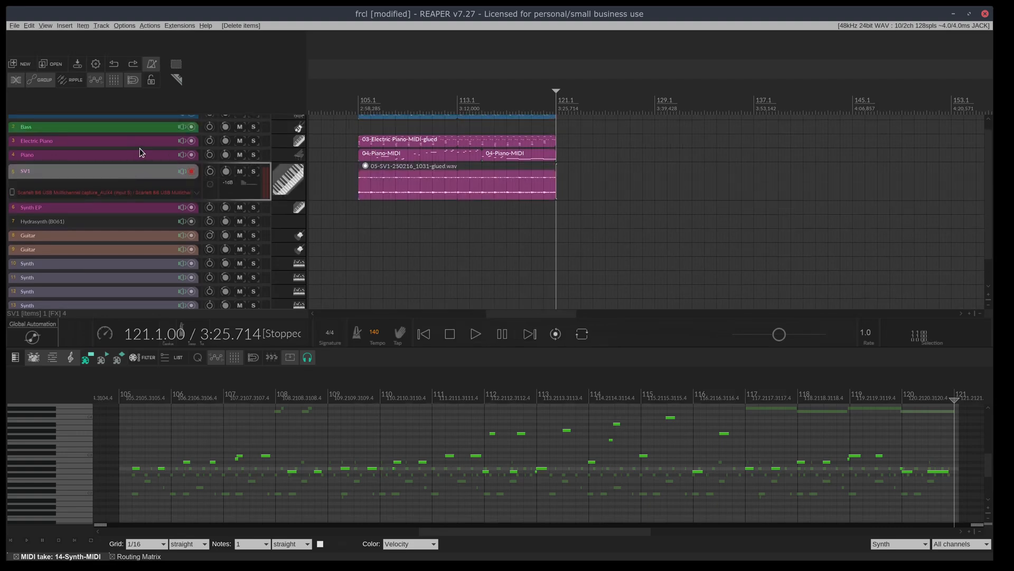
key("ctrl+s")
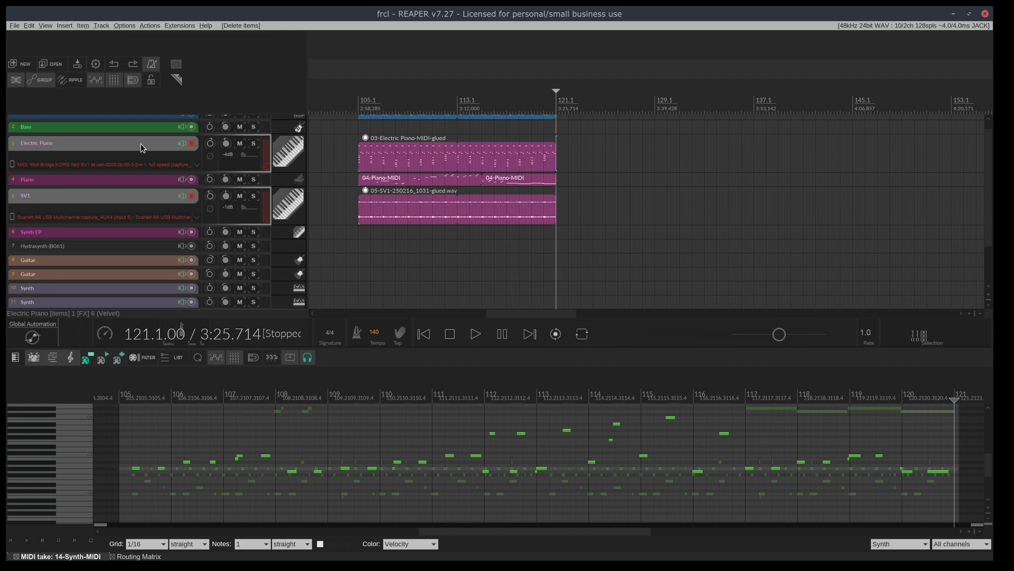
key("space")
key("space")
key("space")
left_click(534, 101)
left_click(559, 100)
left_click(556, 100)
key("ctrl+r")
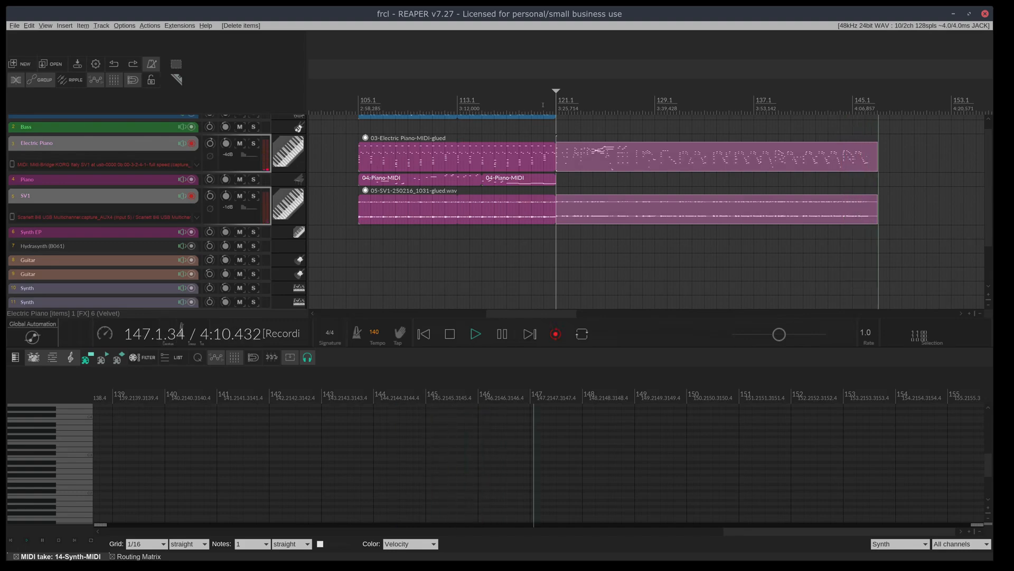
key("space")
key("ctrl+z")
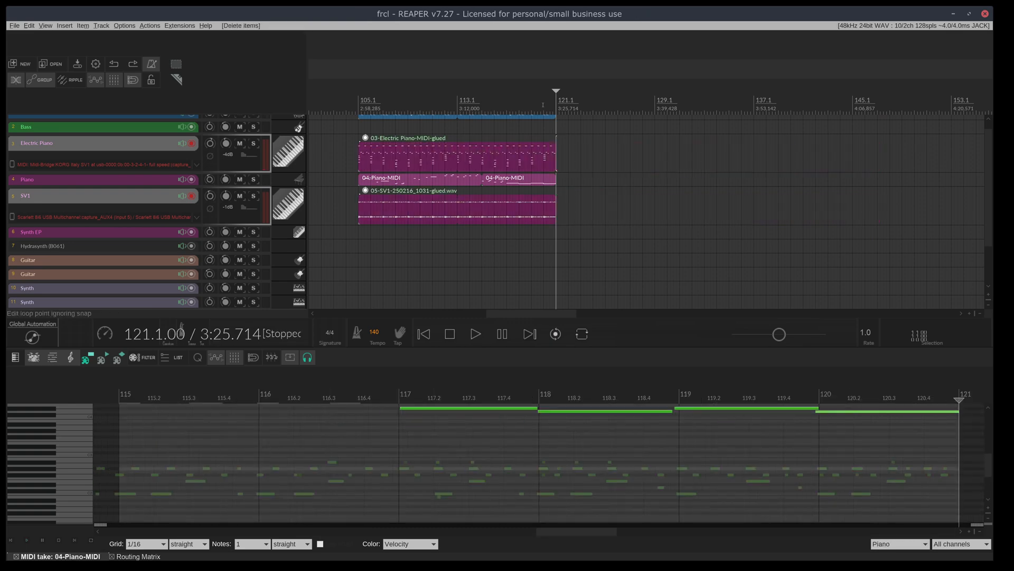
Record an Electric Piano and SV1 take from 121.1.00, split it at 159.4.00 and delete everything before the split
key("ctrl+r")
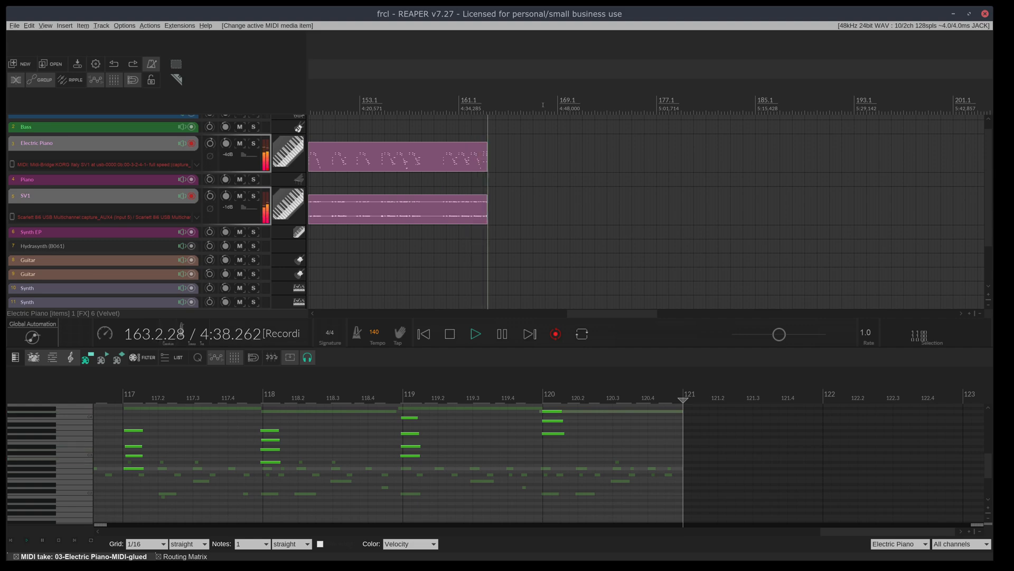
key("space")
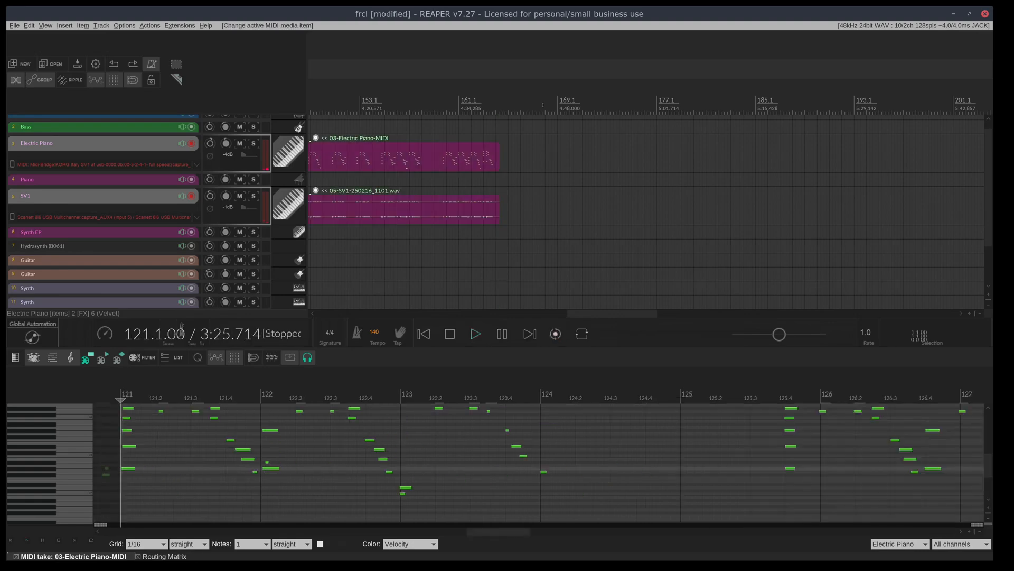
scroll(428, 121, "up", 5)
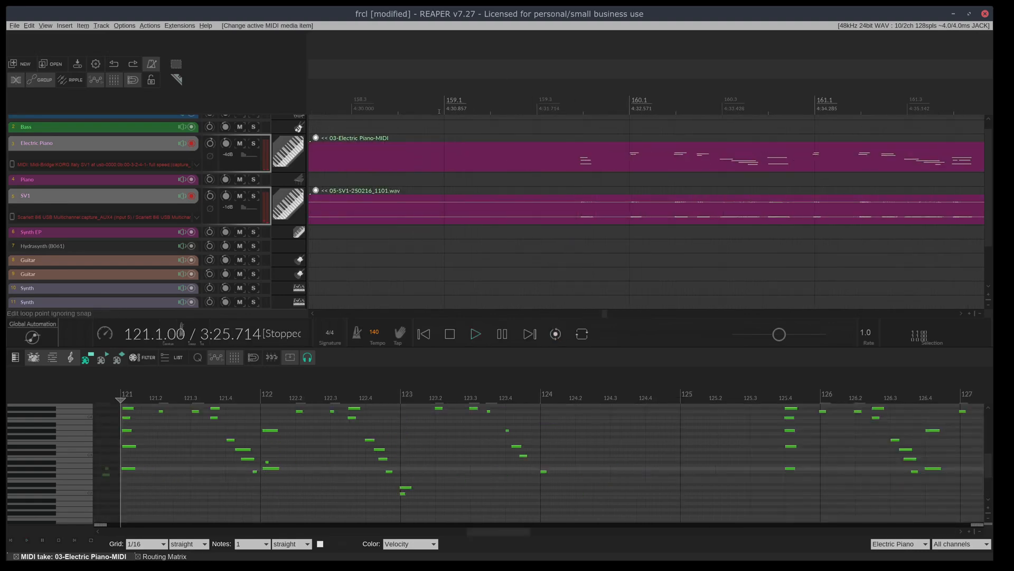
left_click(581, 98)
left_click_drag(577, 281, 501, 242)
key("s")
key("Escape")
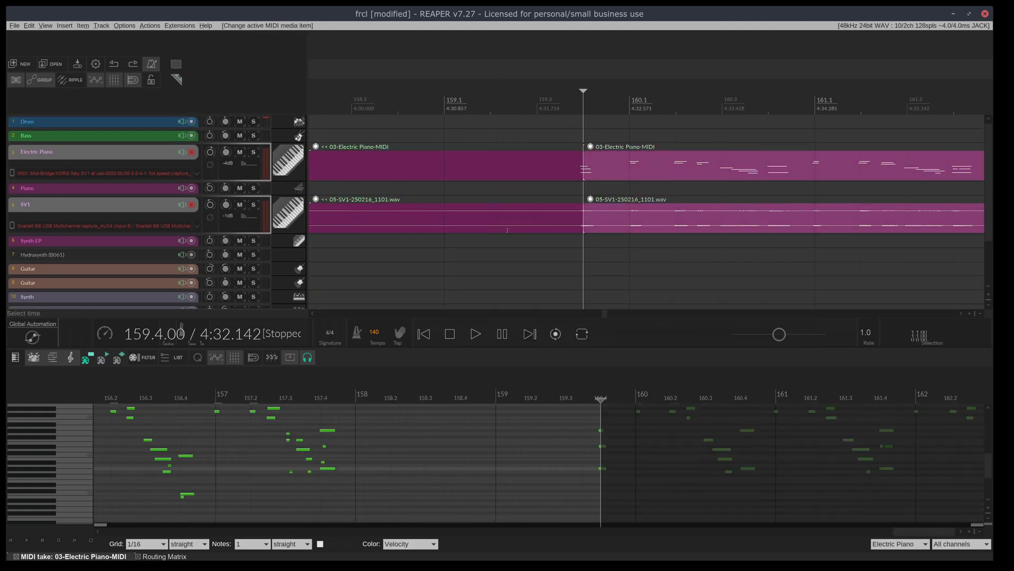
key("Delete")
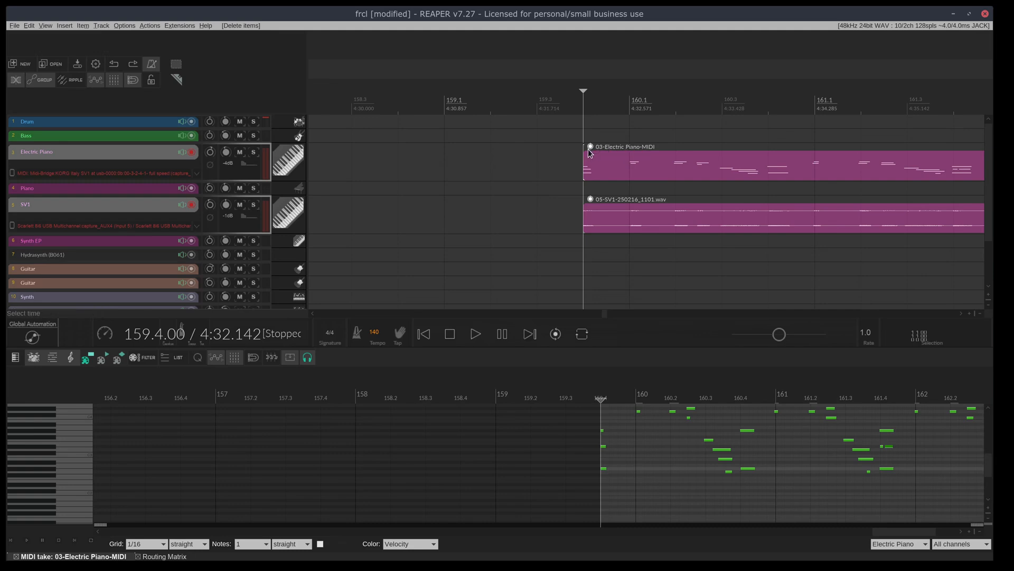
Shorten the remaining Electric Piano and SV1 items to end at 163.4.00 while listening from 159.4.00
key("space")
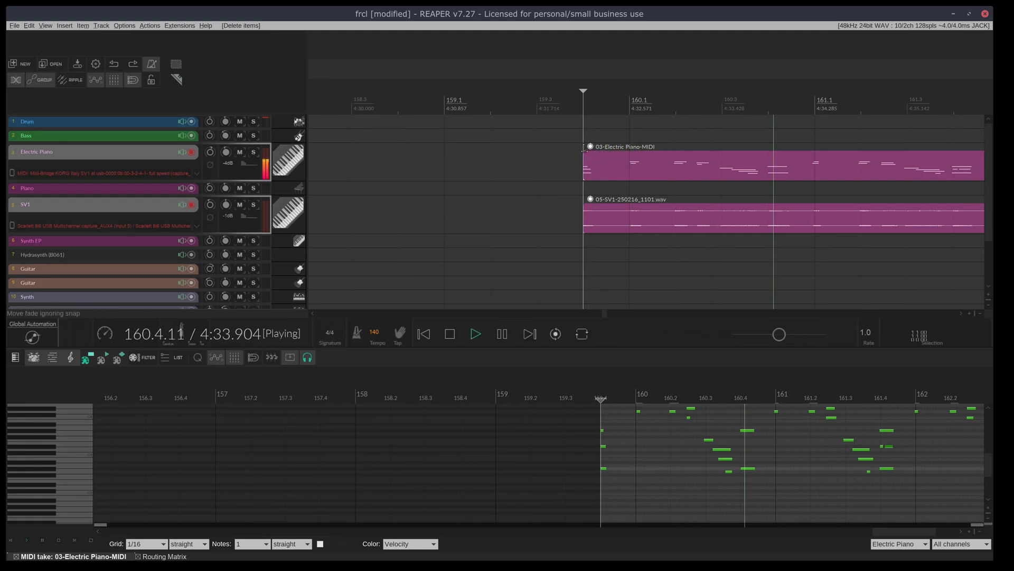
scroll(621, 205, "down", 4)
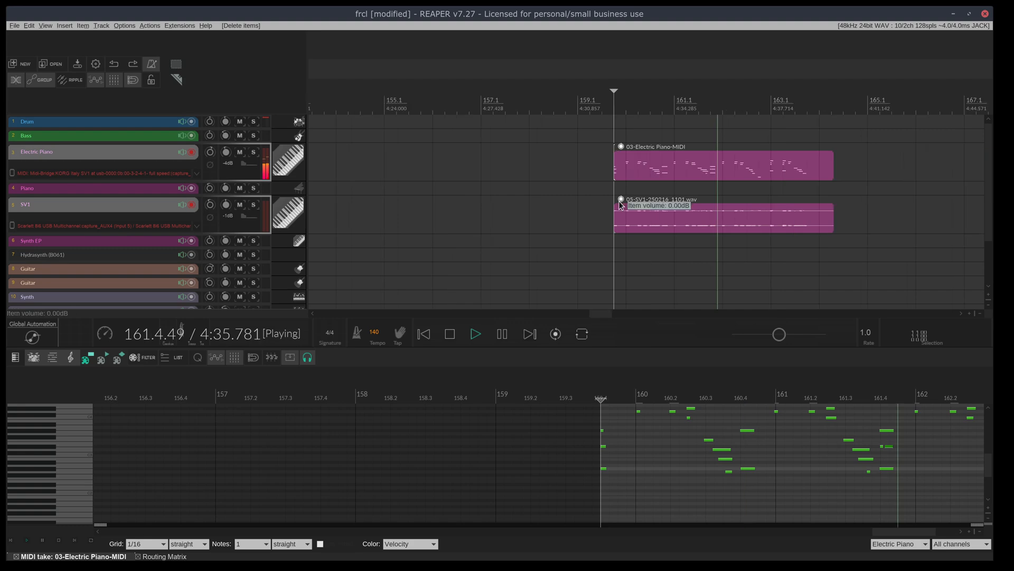
left_click(827, 208)
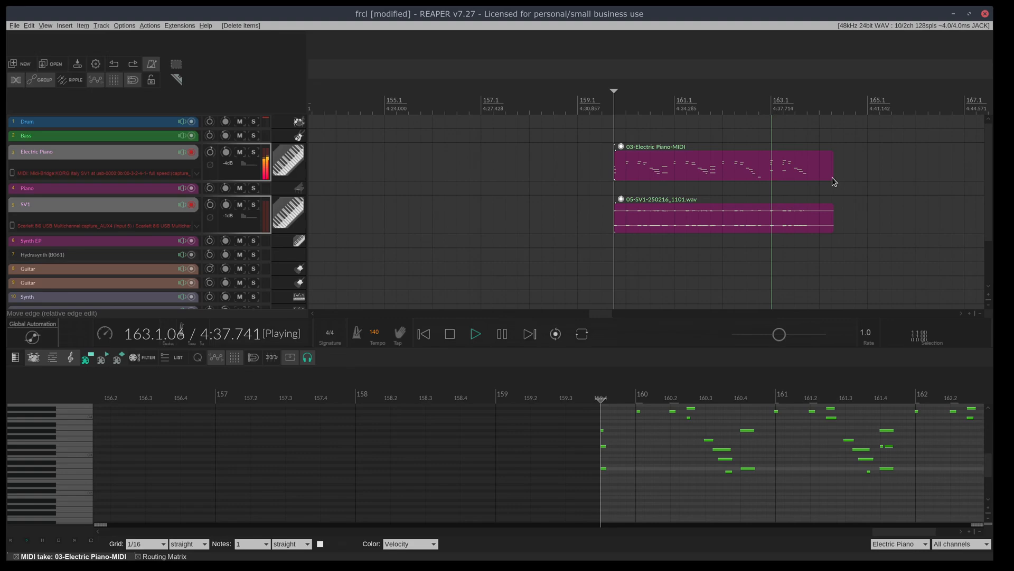
left_click_drag(832, 183, 799, 189)
key("space")
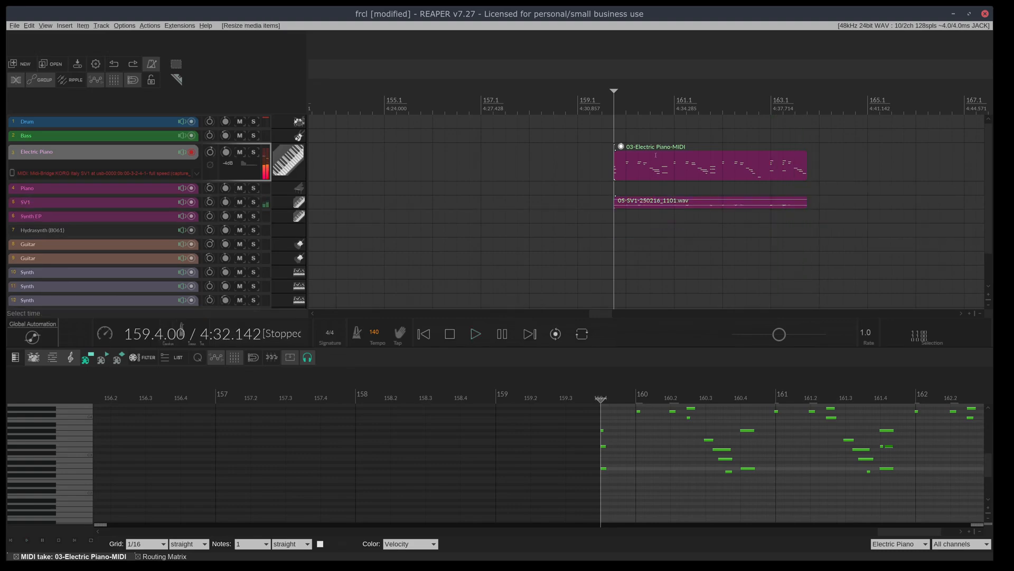
key("space")
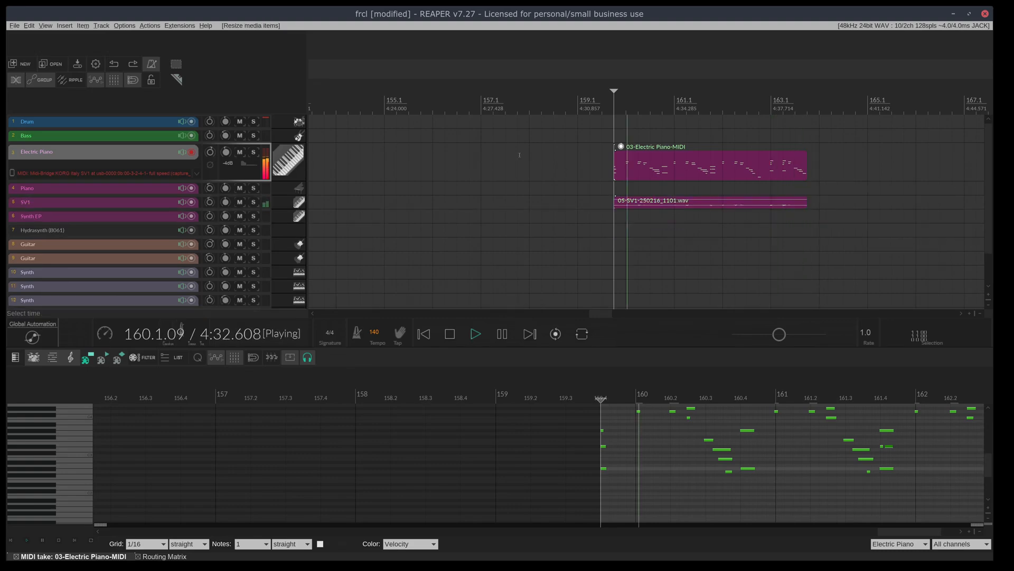
key("space")
Glue the trimmed items at 159.1.00 and loop them out to 166.3.00, saving the project and playing from their start
left_click_drag(654, 169, 611, 170)
key("ctrl+g")
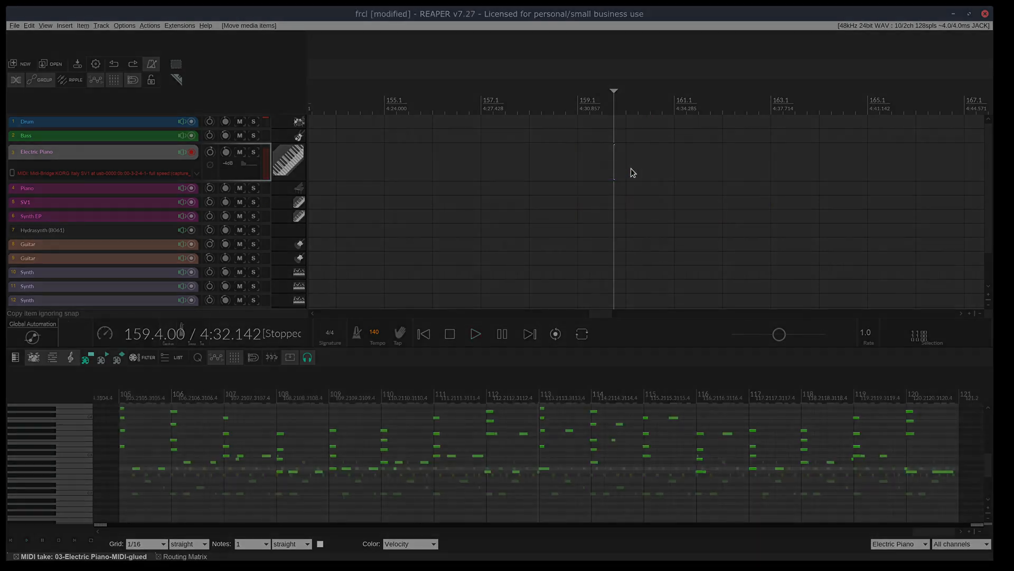
left_click_drag(770, 164, 939, 164)
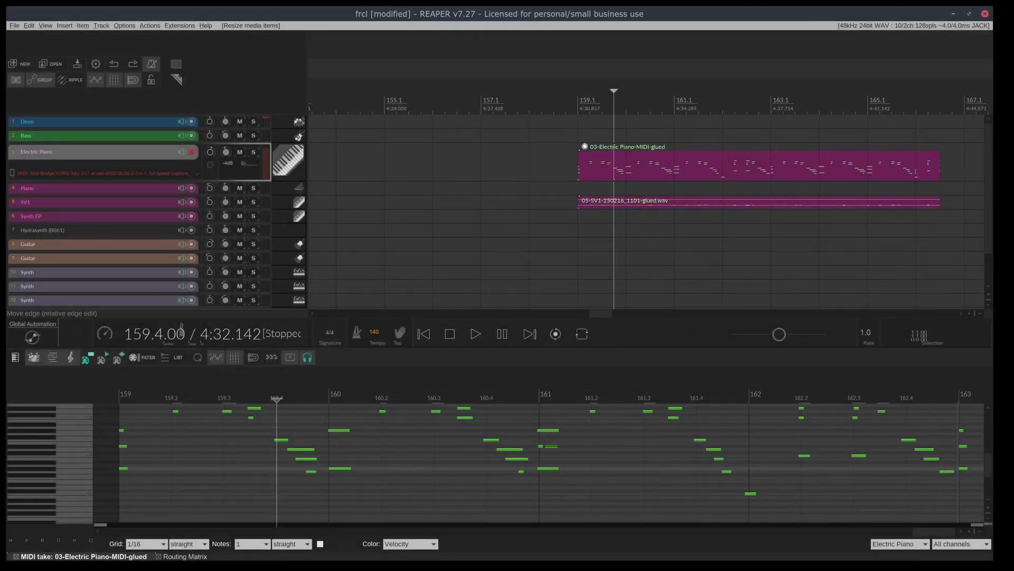
left_click(575, 109)
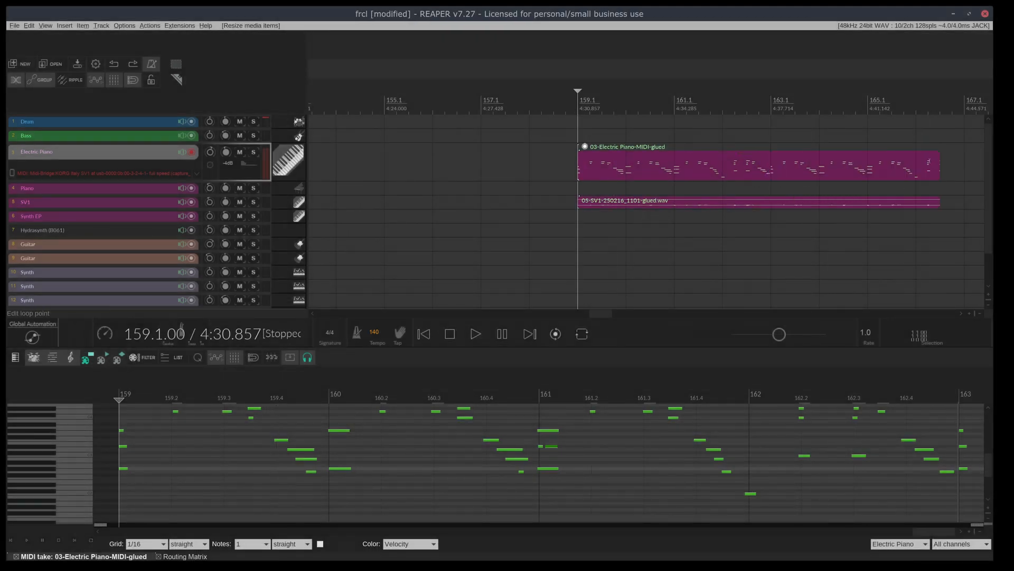
key("ctrl+s")
key("space")
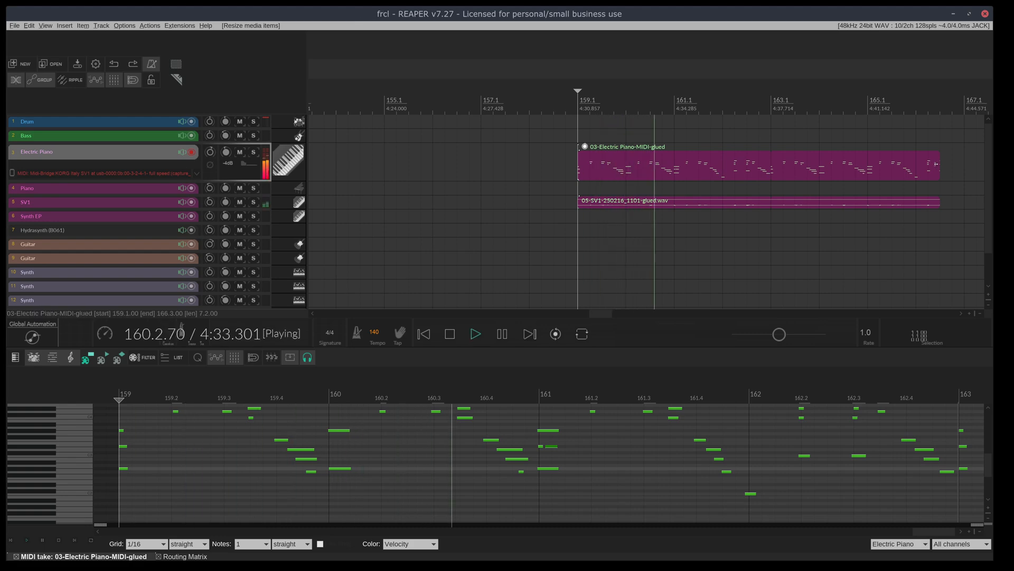
Set the looped Electric Piano and SV1 items to eight bars long and place them from 161.1.00 to 169.1.00
left_click_drag(922, 161, 875, 173)
left_click_drag(545, 164, 517, 165)
left_click_drag(858, 230, 785, 159)
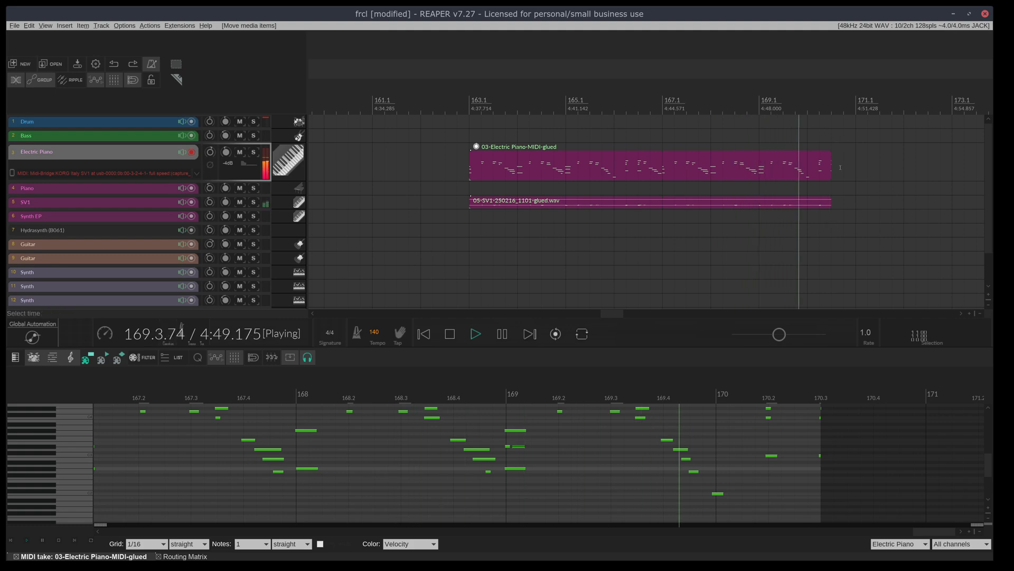
mouse_move(843, 170)
left_mouse_down()
mouse_move(905, 175)
mouse_move(856, 207)
left_mouse_up()
key("space")
left_click_drag(795, 243, 524, 154)
mouse_move(511, 162)
left_mouse_down()
mouse_move(355, 173)
mouse_move(365, 174)
left_mouse_up()
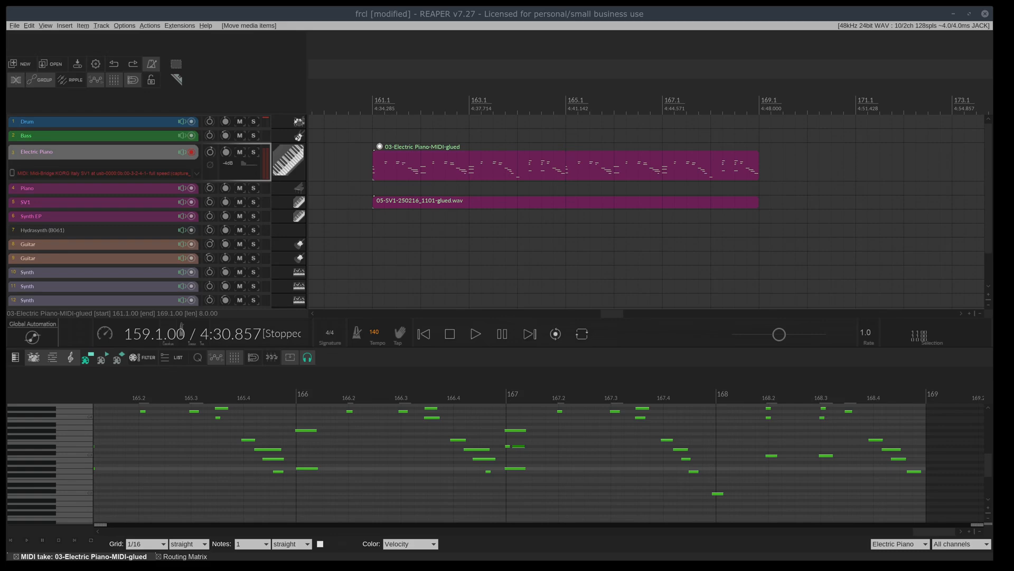
Move the edit cursor to the end of the looped items at 169.1.00 and save the project
left_click(518, 204)
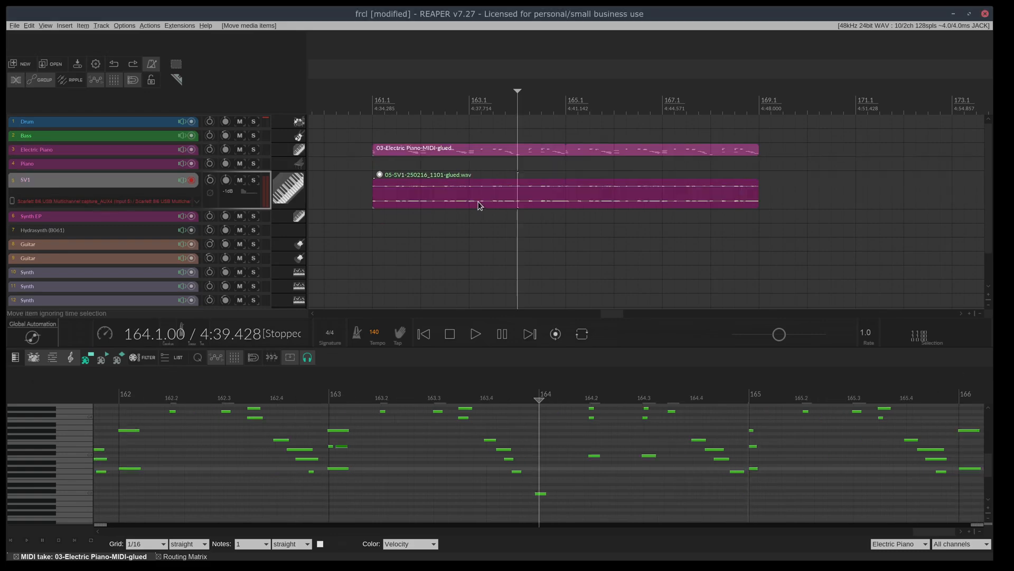
key("End")
key("ctrl+s")
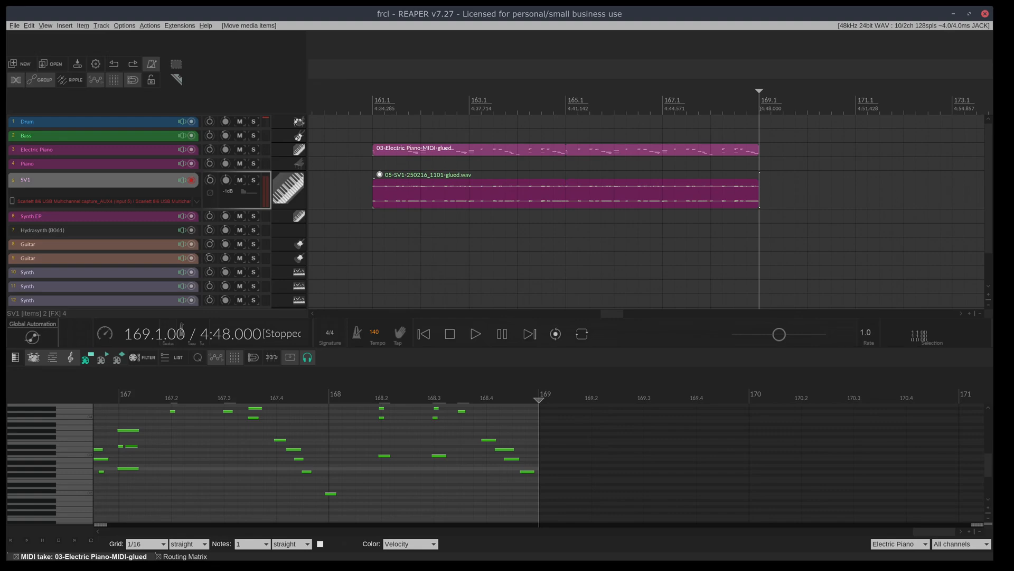
mouse_move(784, 103)
left_mouse_down()
mouse_move(805, 99)
mouse_move(784, 101)
left_mouse_up()
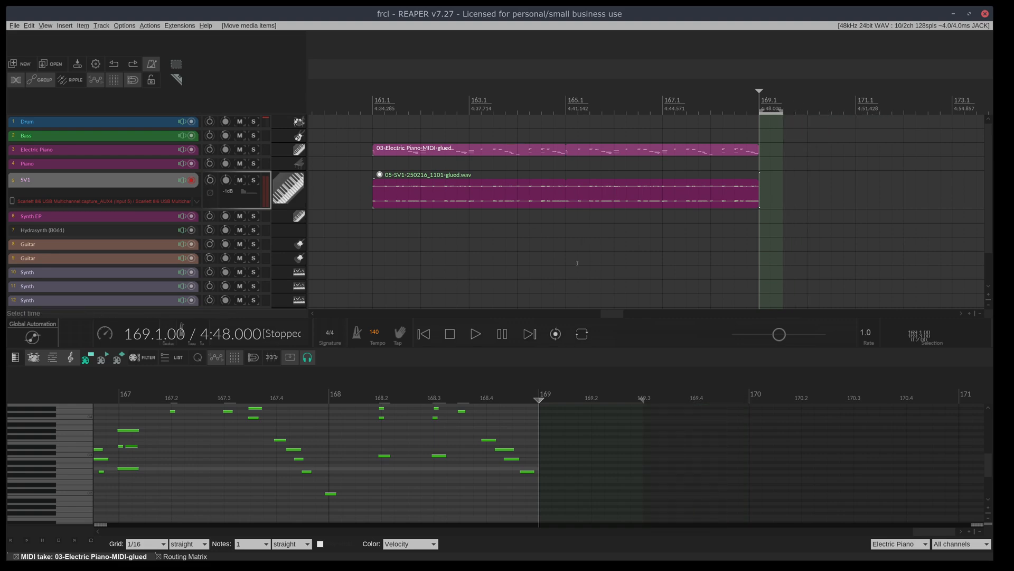
left_click(565, 96)
left_click(760, 101)
key("Escape")
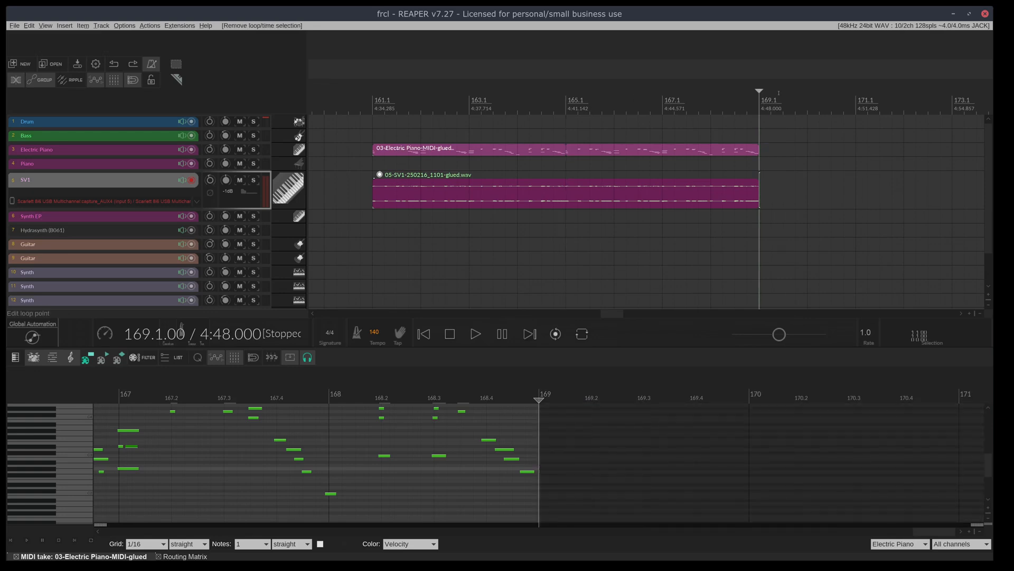
Arm the Electric Piano and SV1 tracks together and record a new take from 169.1.00
left_click(132, 154)
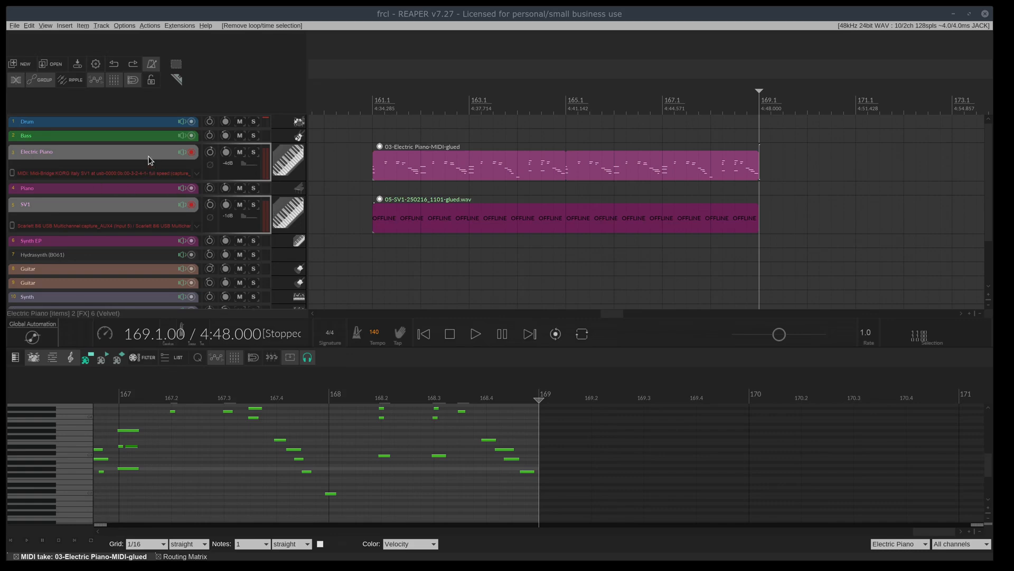
left_click(161, 207, "ctrl")
left_click(160, 203)
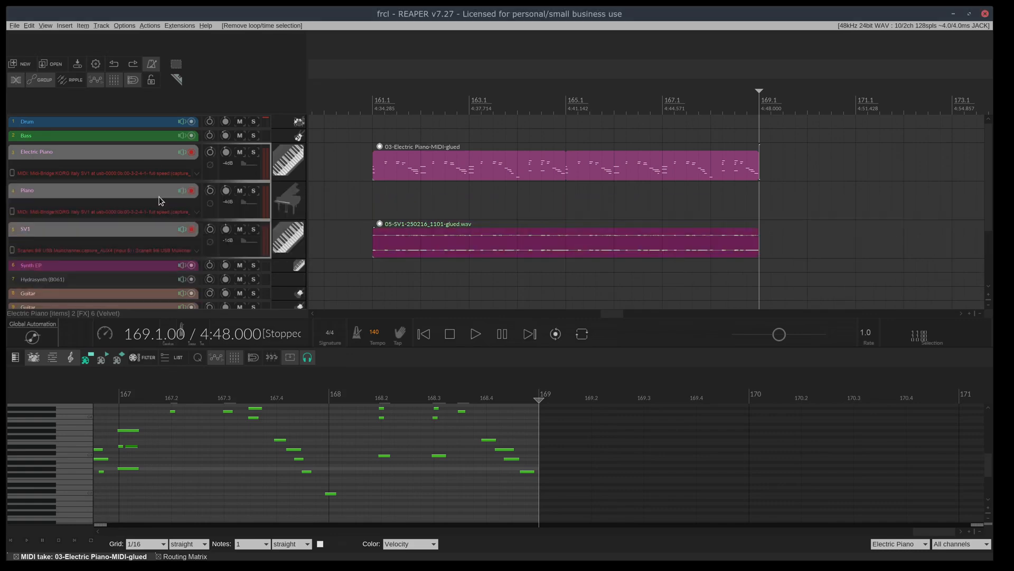
left_click(157, 161, "ctrl")
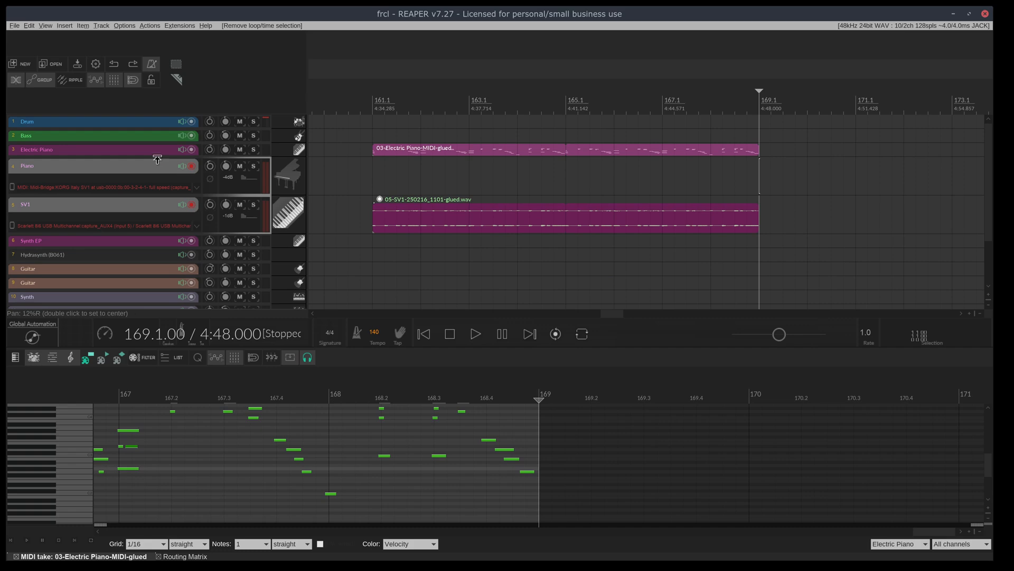
left_click(156, 155)
left_click(160, 204, "ctrl")
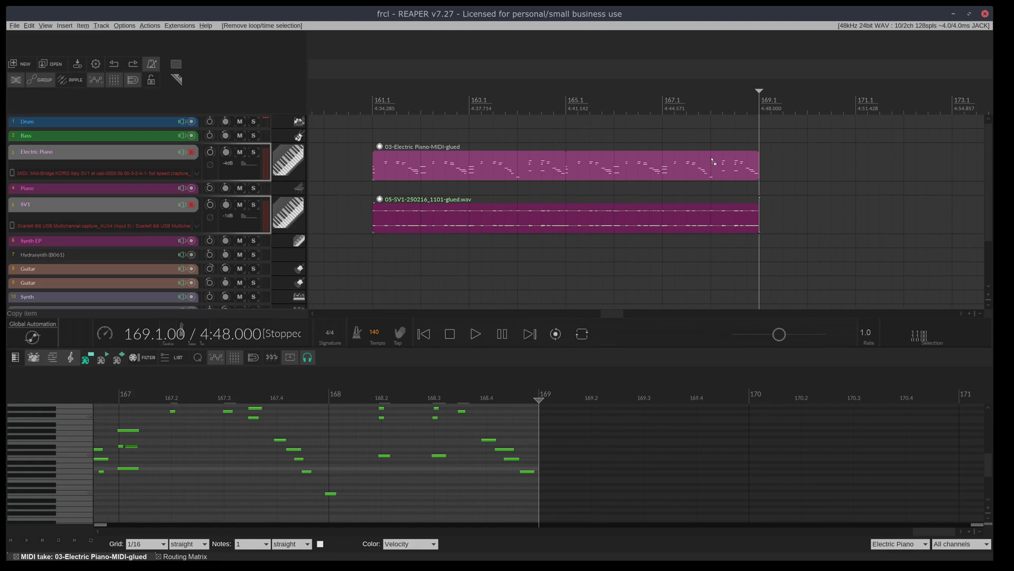
key("ctrl+r")
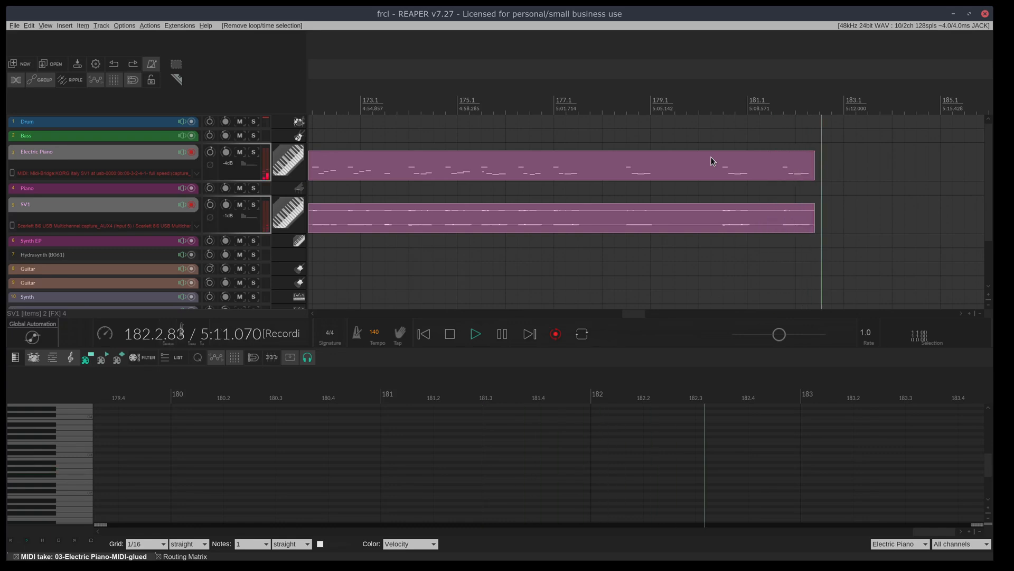
key("space")
Save the project, split the new Electric Piano and SV1 takes at 181.4.00 and delete the part before the split
left_click(723, 122)
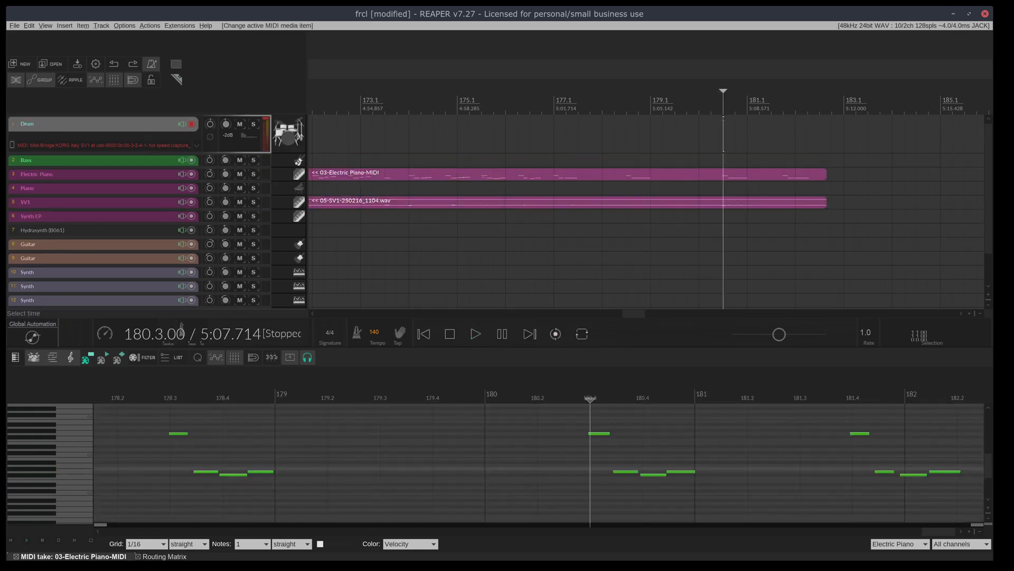
left_click(795, 119)
left_click(783, 108)
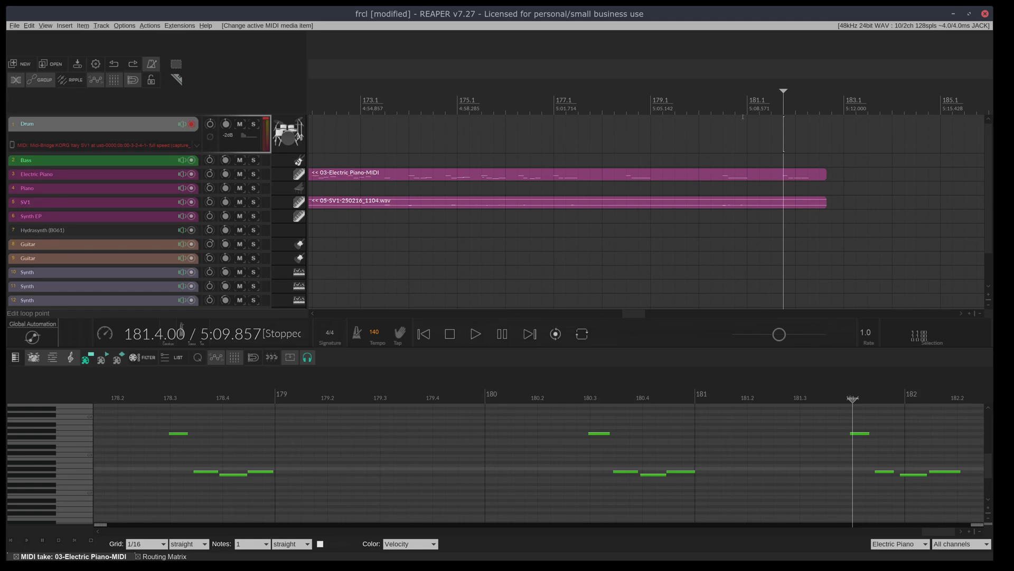
key("ctrl+s")
key("space")
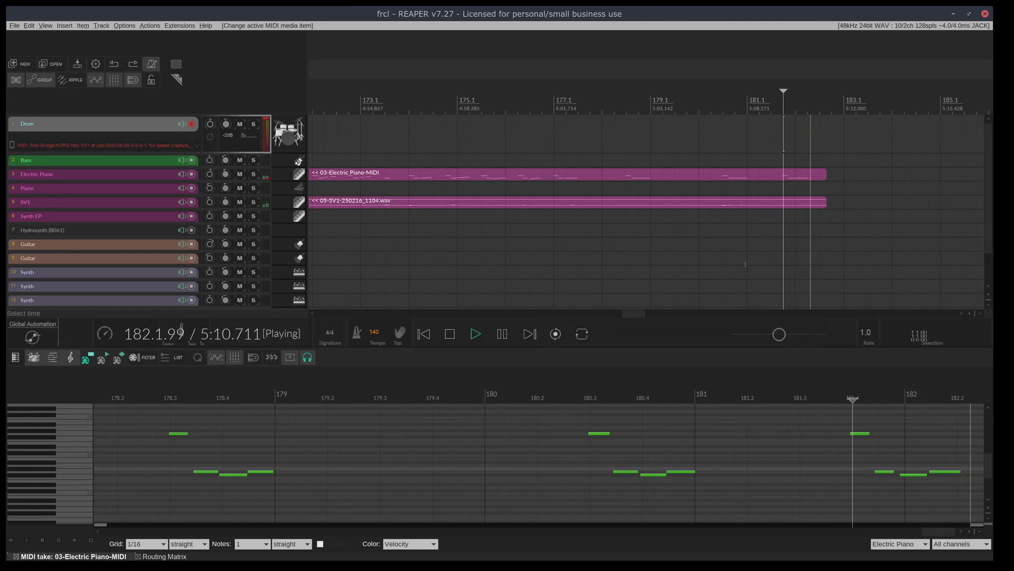
key("space")
key("s")
key("Delete")
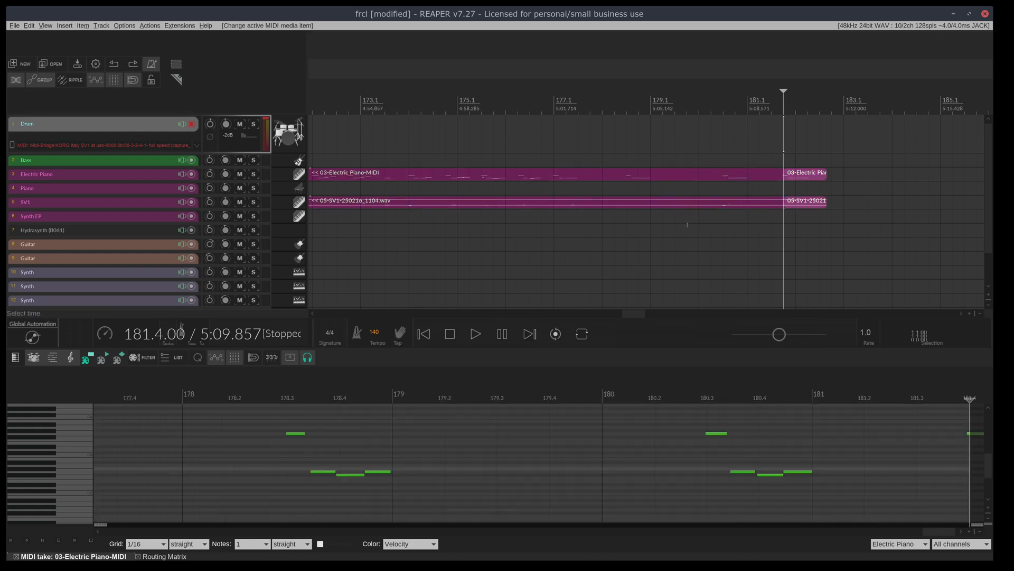
left_click_drag(796, 177, 604, 182)
key("ctrl+z")
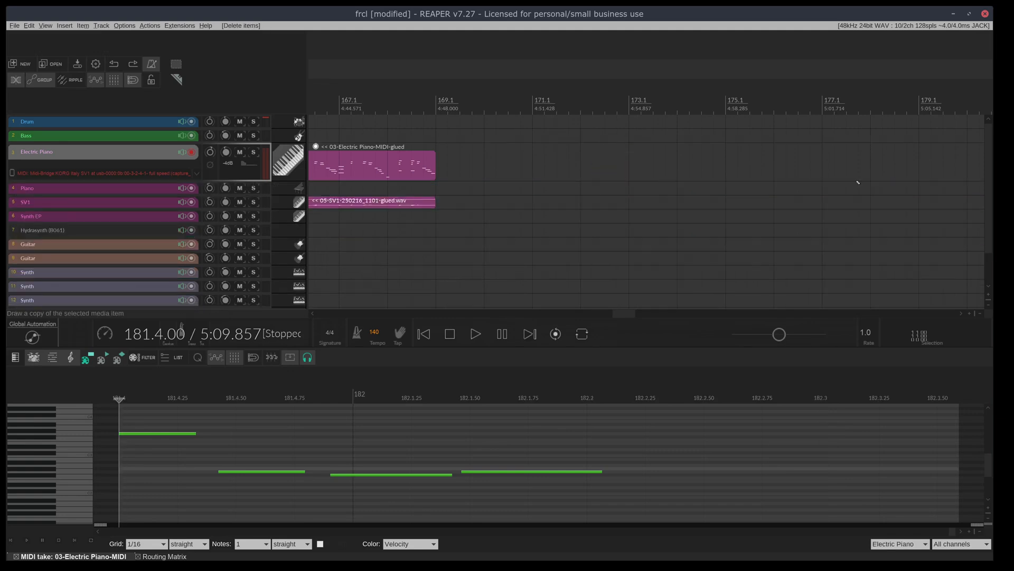
left_click_drag(970, 168, 668, 171)
key("ctrl+z")
Move the remaining short takes to 169.1.00 and shorten them to end at 169.3.00
left_click_drag(967, 168, 677, 162)
scroll(643, 165, "up", 5)
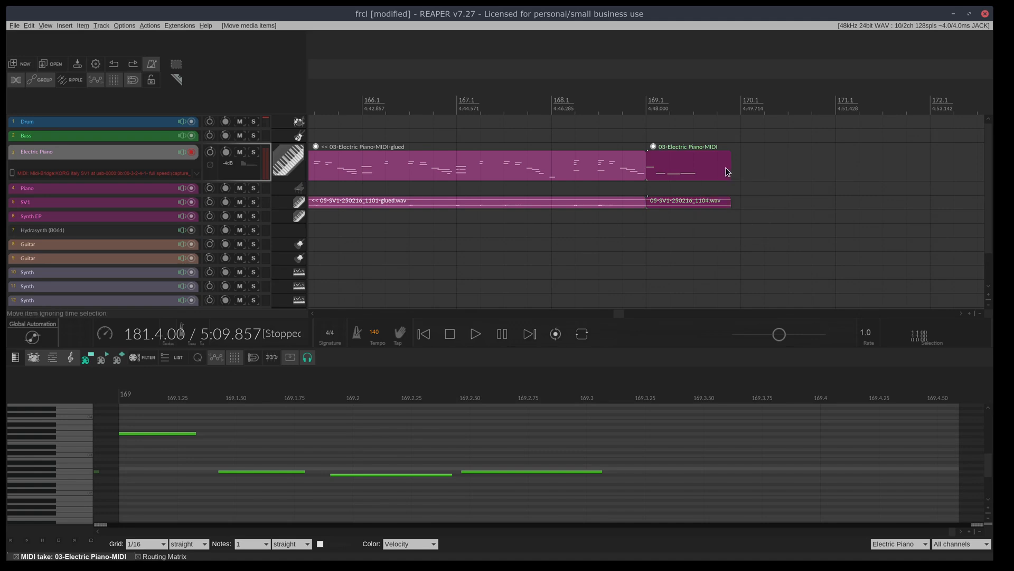
left_click_drag(729, 170, 693, 179)
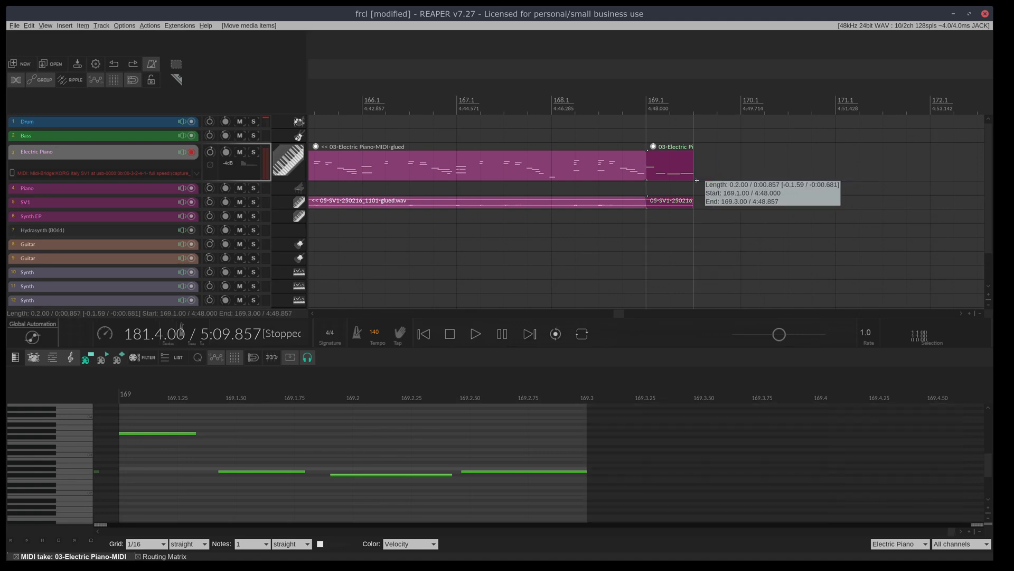
scroll(700, 181, "down", 3)
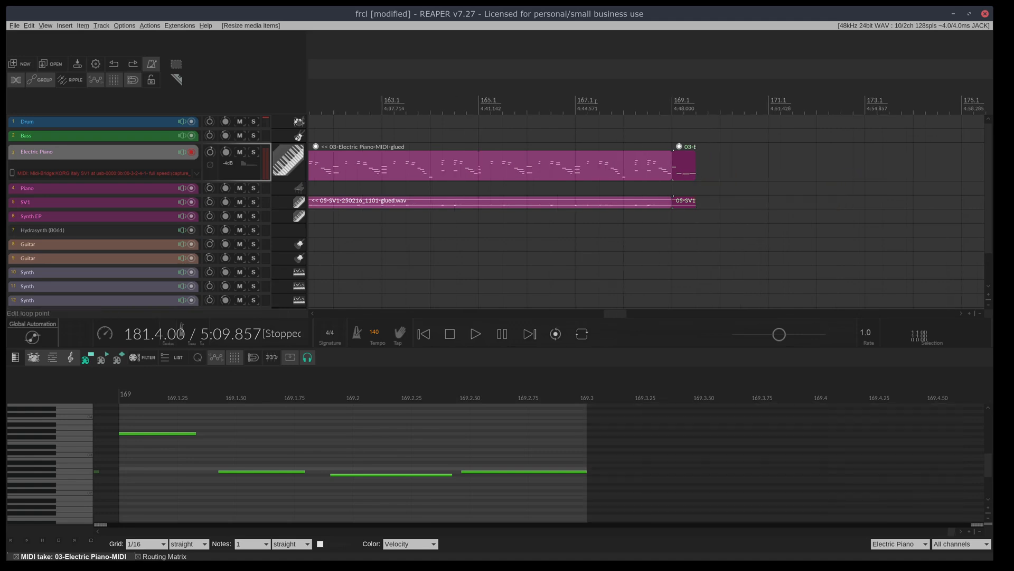
Shorten the long Electric Piano and SV1 items to end at 165.1.00 and move the short takes to start there
left_click_drag(603, 257, 581, 141)
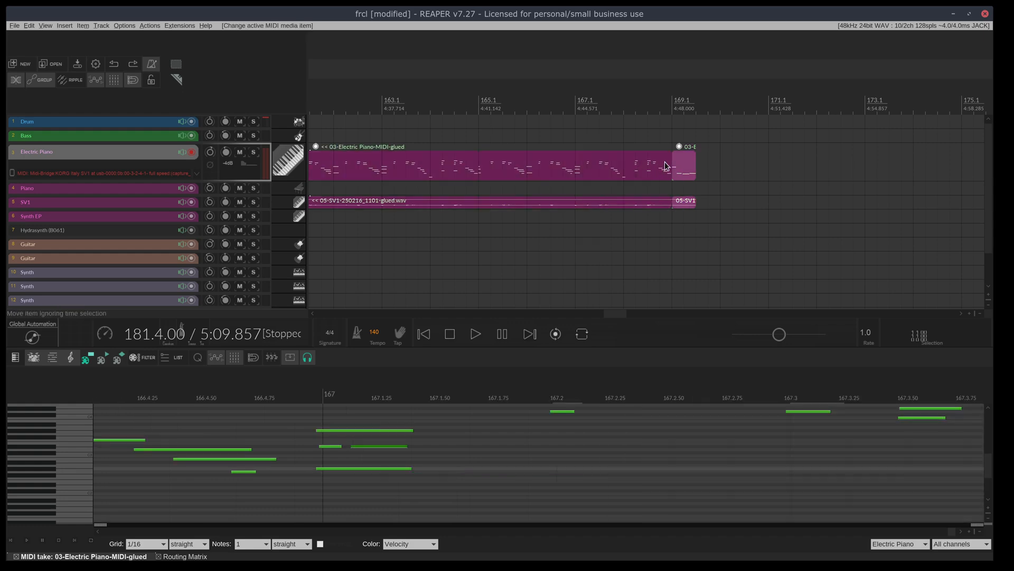
left_click_drag(670, 159, 591, 186)
left_click_drag(478, 195, 472, 195)
left_click_drag(727, 244, 636, 145)
left_click_drag(687, 178, 530, 185)
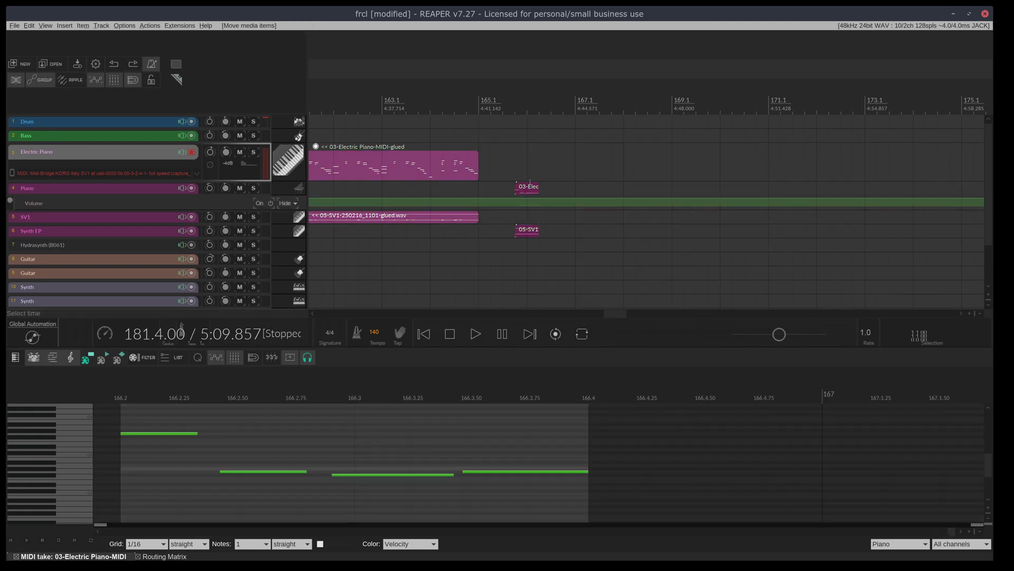
key("ctrl+z")
left_click_drag(679, 162, 432, 159)
Copy the four-bar Electric Piano and SV1 items from 161.1.00 and paste them at 165.3.00
key("ctrl+c")
left_click(505, 163)
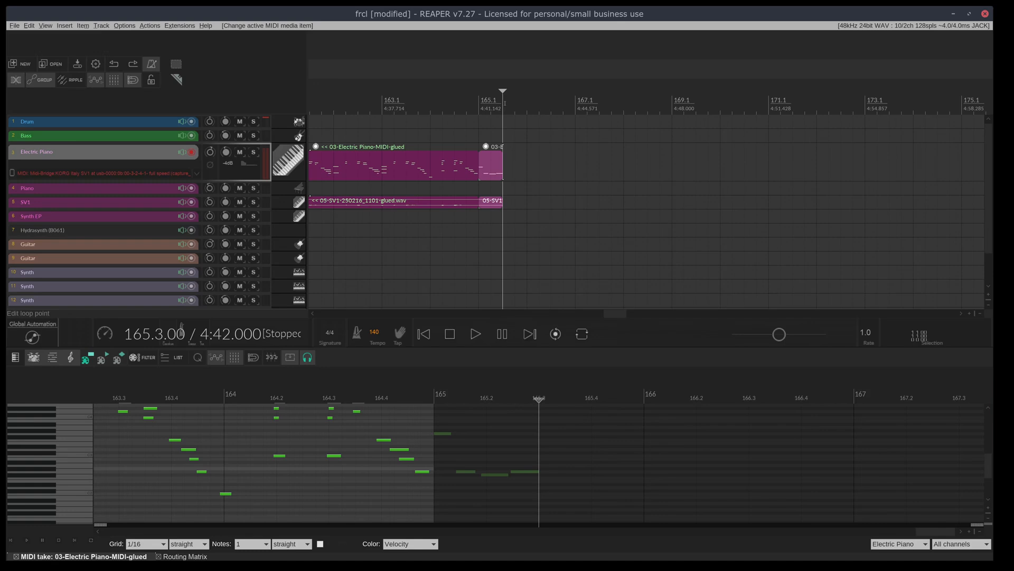
key("ctrl+v")
Copy the short Electric Piano and SV1 takes and paste them twice, at 169.3.00 and 170.1.00
left_click(497, 163)
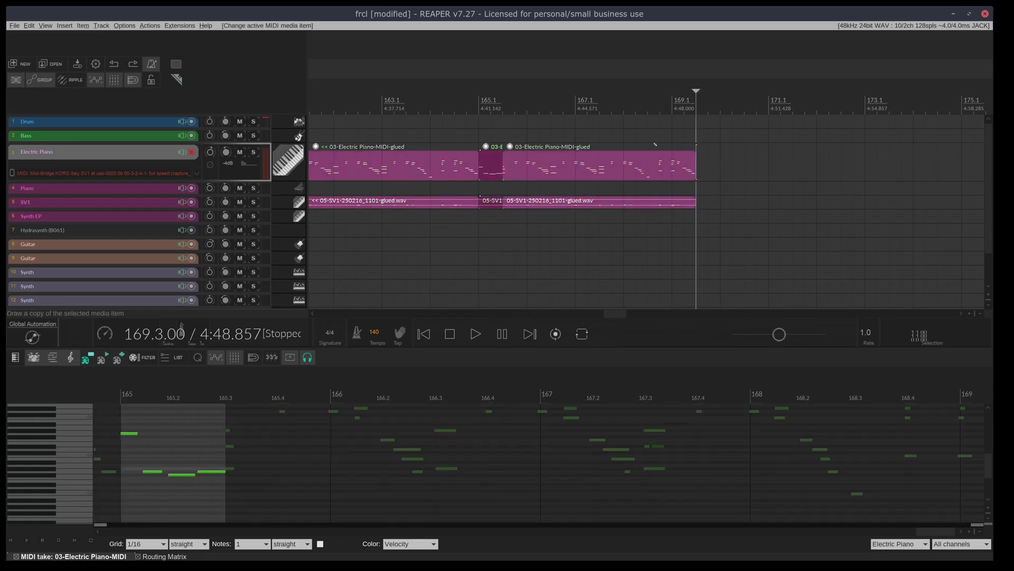
key("ctrl+v")
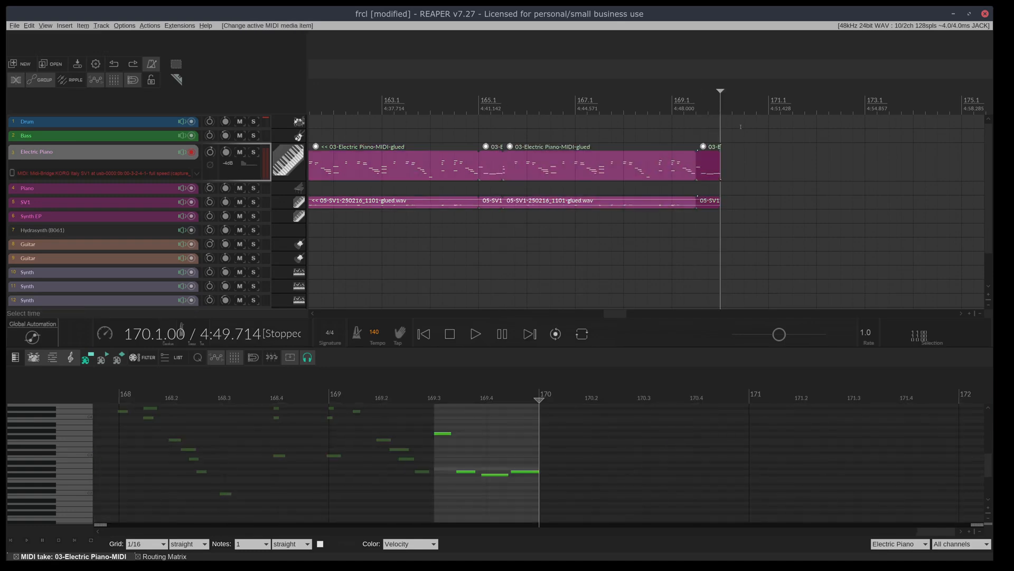
key("ctrl+v")
Copy the four-bar Electric Piano and SV1 items again and paste them at 170.3.00
left_click(572, 157)
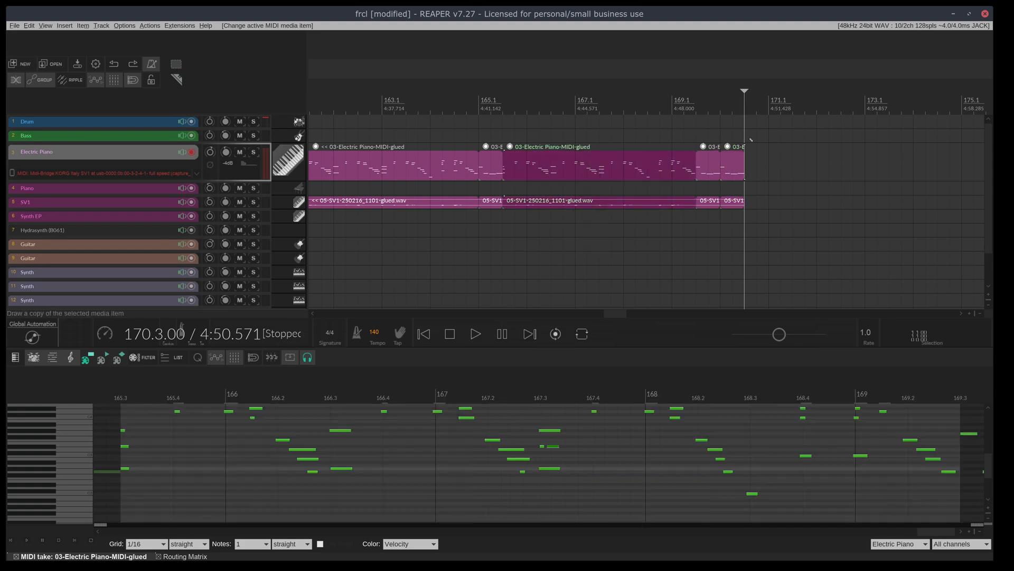
key("ctrl+c")
key("ctrl+v")
Save the project and play the new arrangement from 161.1.00
scroll(732, 170, "down", 2)
left_click(505, 103)
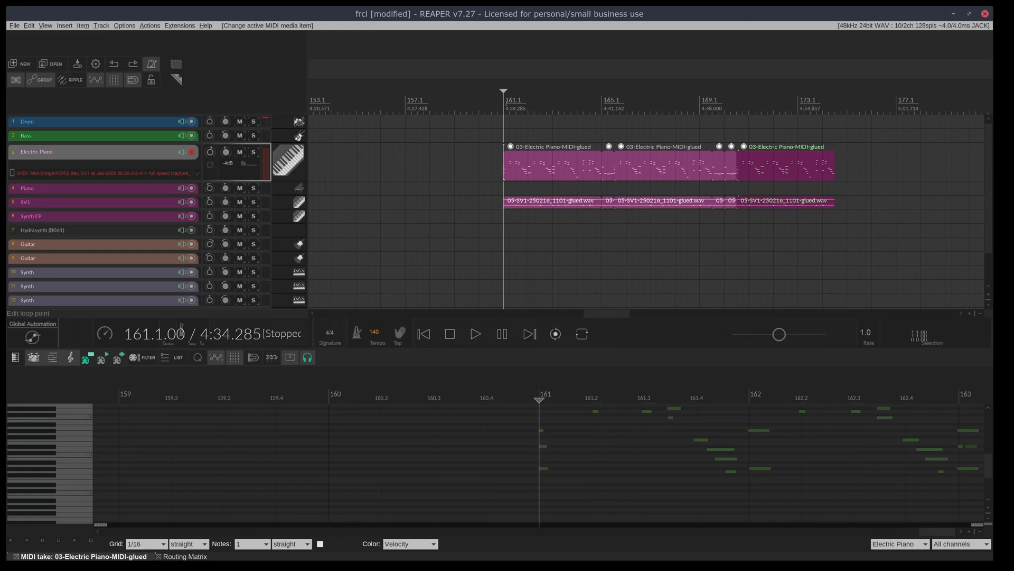
key("ctrl+s")
key("space")
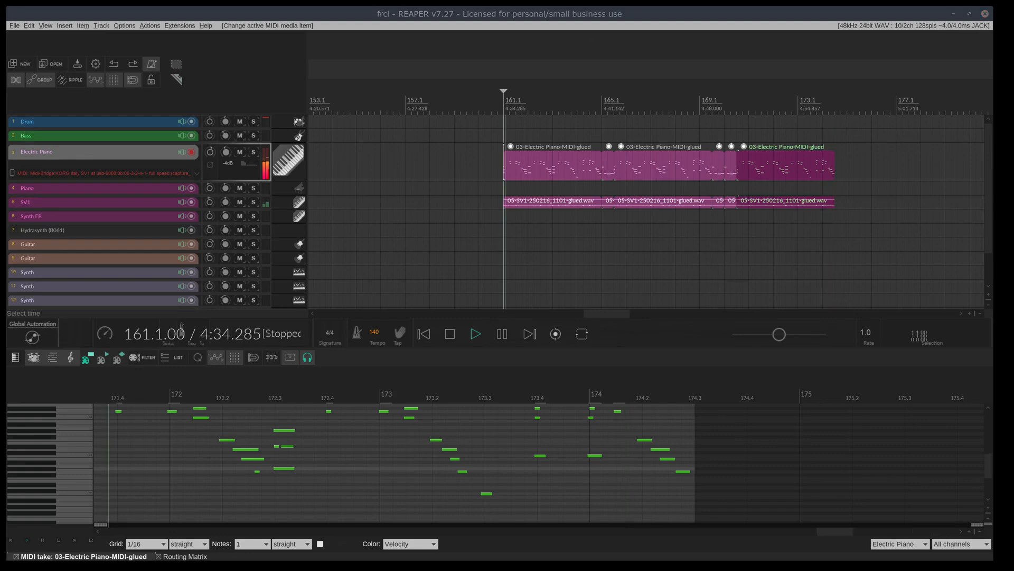
key("space")
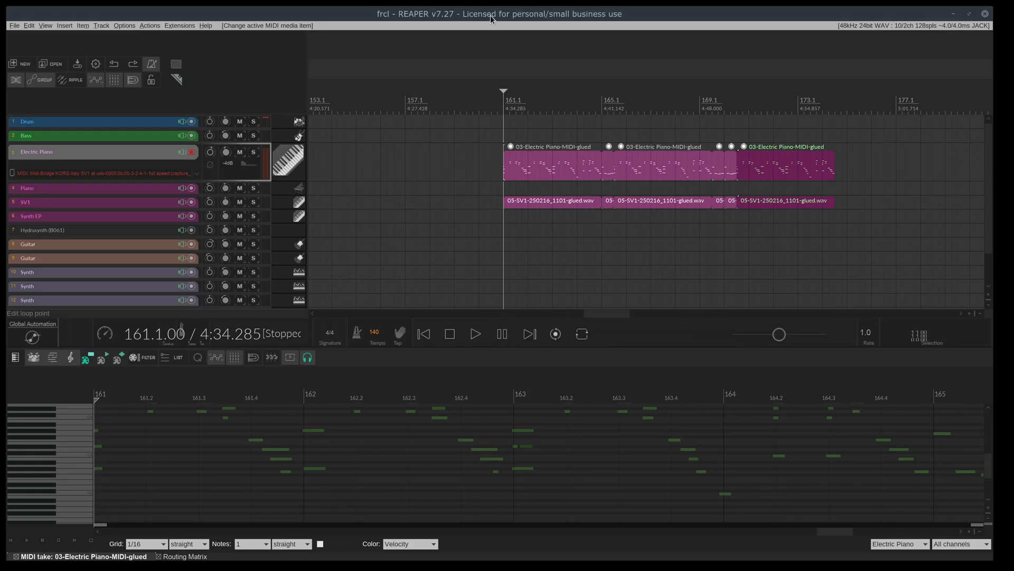
Move the whole Electric Piano and SV1 arrangement from 161.1.00 to start at 121.1.00
mouse_move(528, 170)
left_mouse_down()
mouse_move(233, 170)
mouse_move(525, 174)
left_mouse_up()
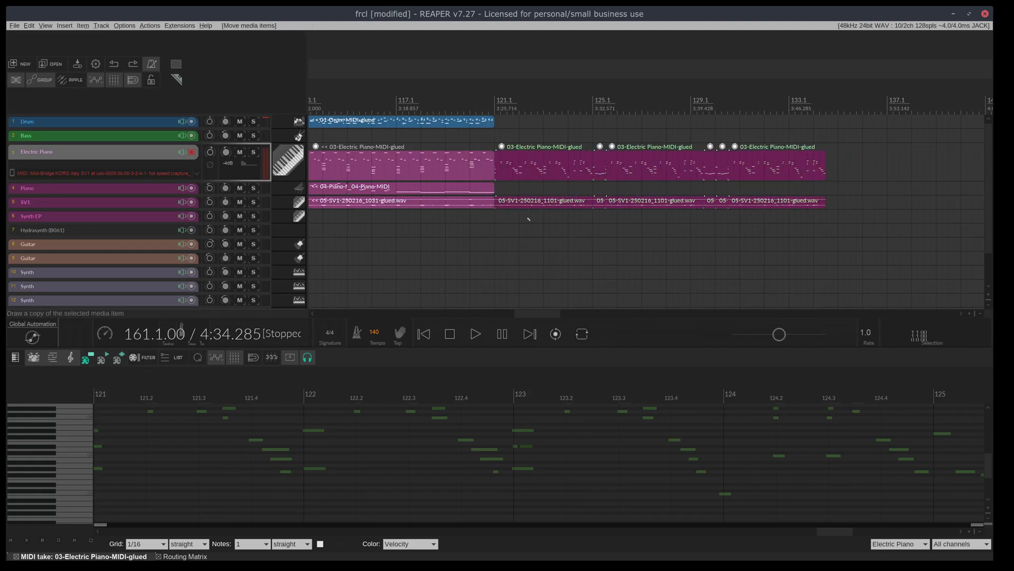
scroll(528, 218, "down", 3)
Save the project and play the song from 105.1.00 into the moved section
left_click(318, 105)
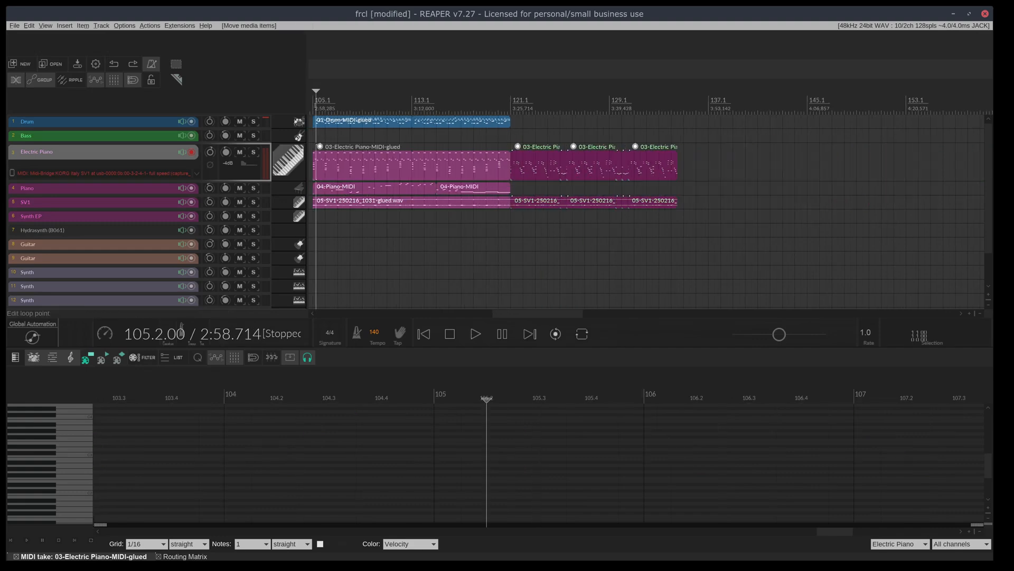
left_click(314, 106)
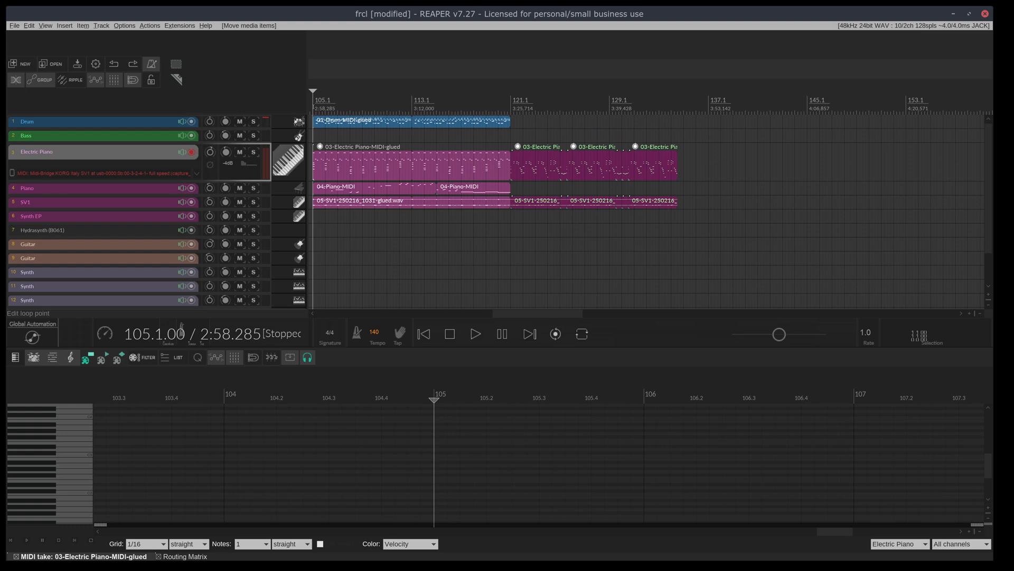
key("ctrl+s")
key("space")
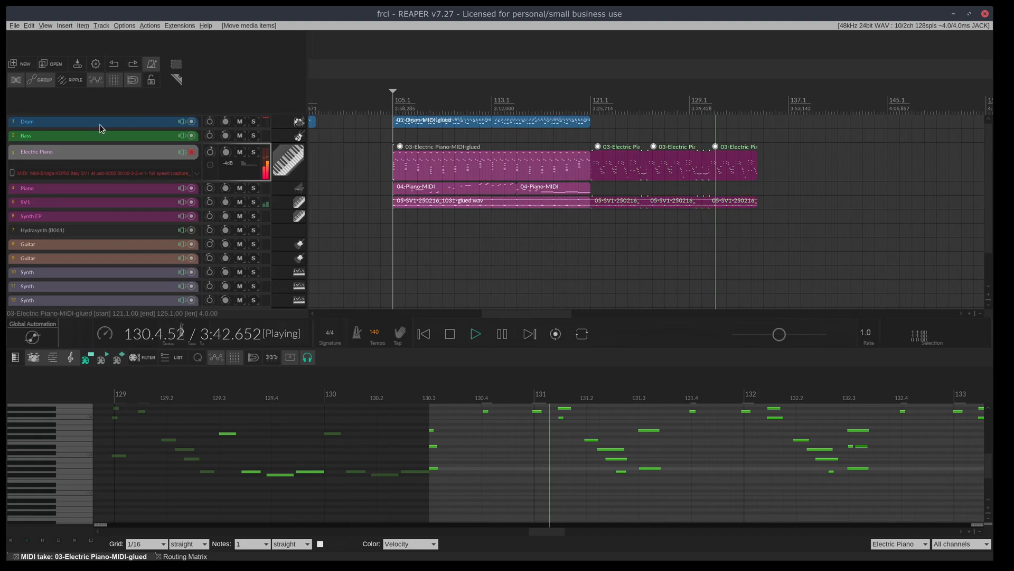
Arm the Drum track for recording, stop playback and place the edit cursor at 121.1.00
left_click(131, 127)
key("space")
left_click(594, 99)
left_click(590, 100)
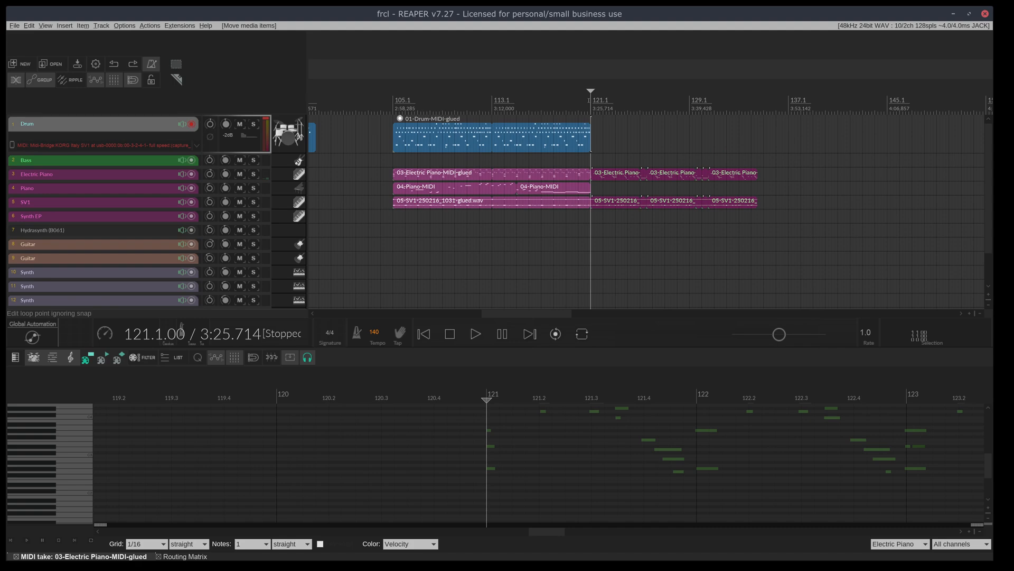
key("ctrl+r")
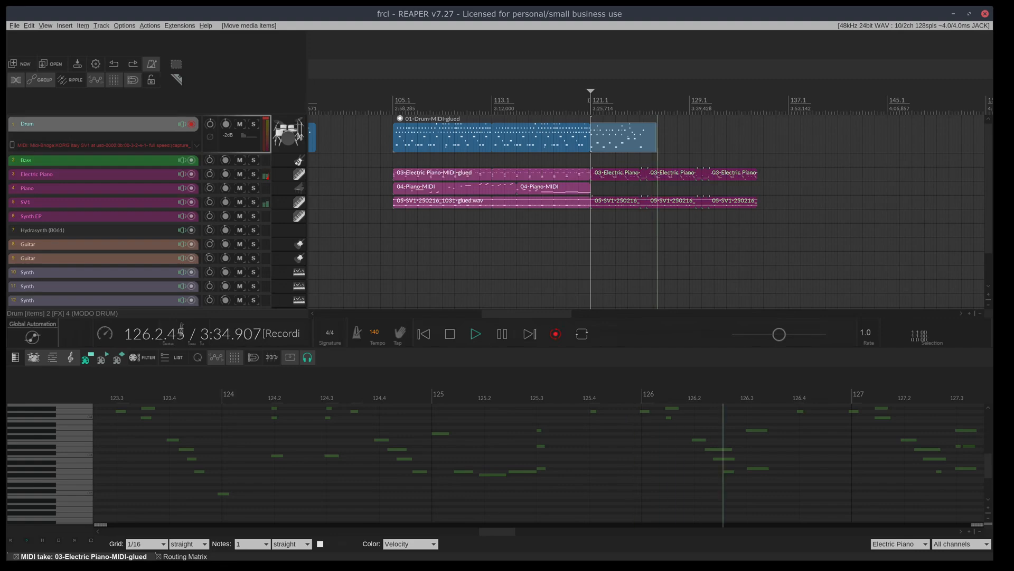
key("space")
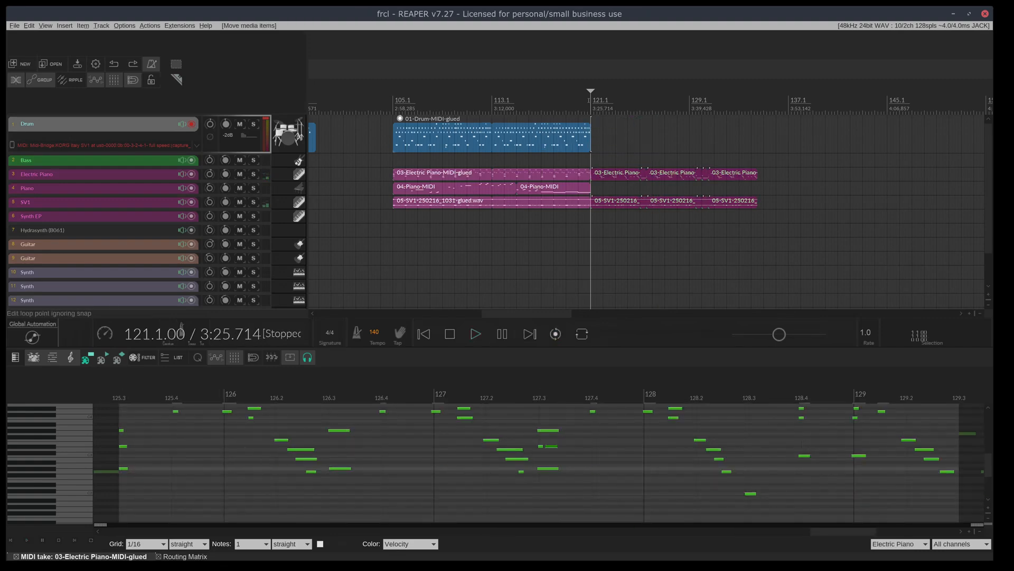
key("ctrl+r")
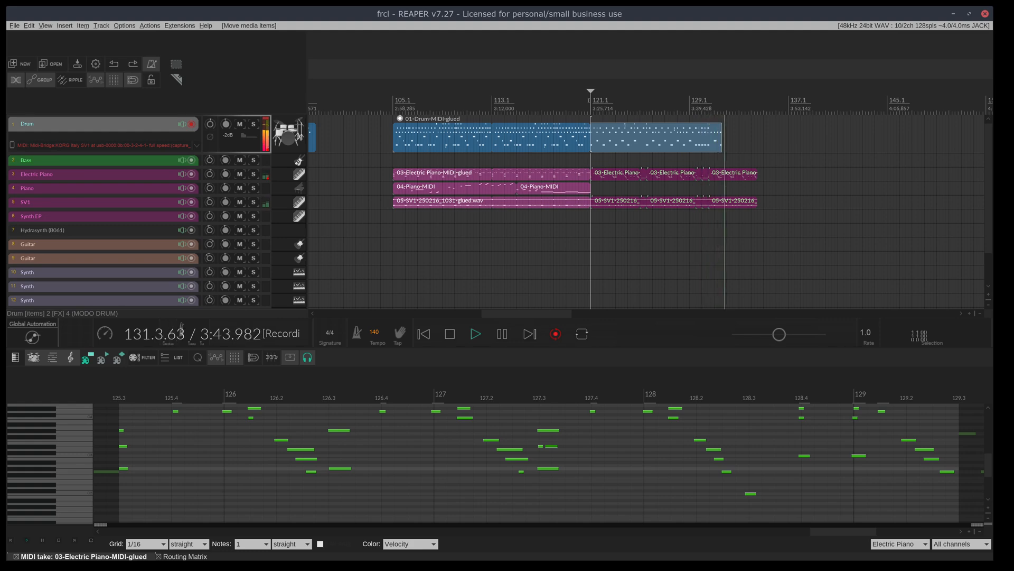
key("space")
key("ctrl+z")
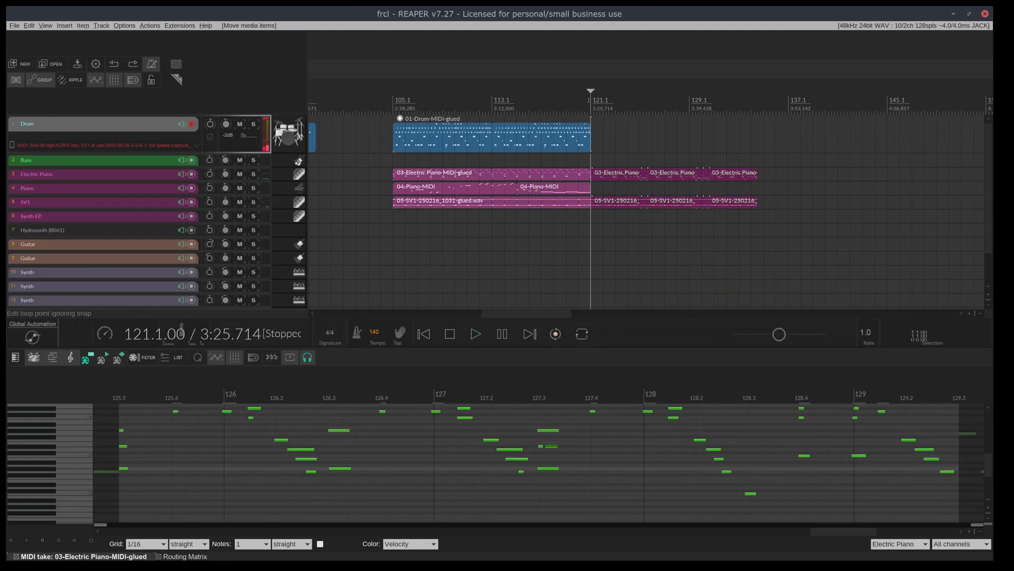
Record a Drum take from 121.1.00 to about 135.2 and play back its beginning
key("ctrl+r")
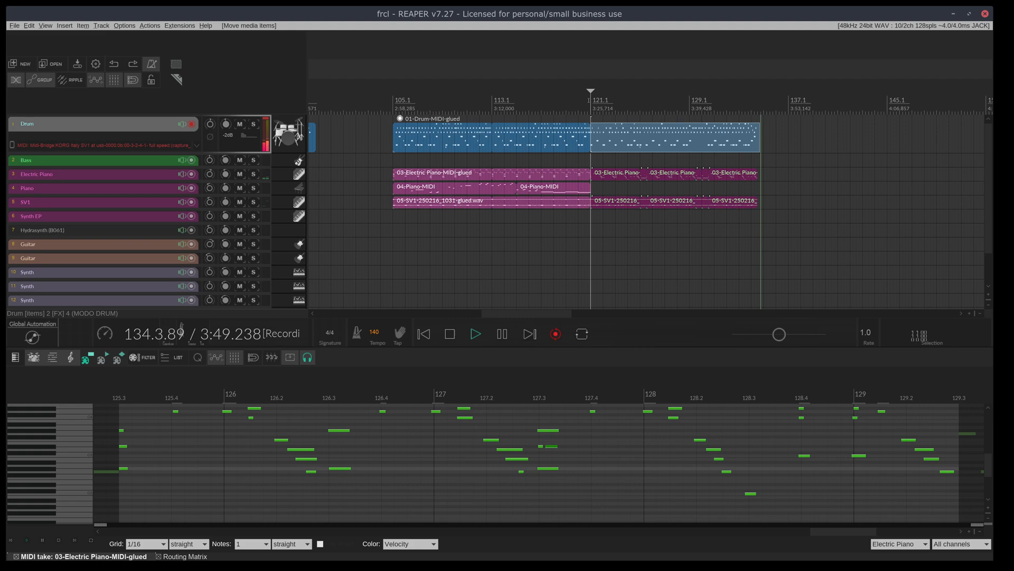
key("space")
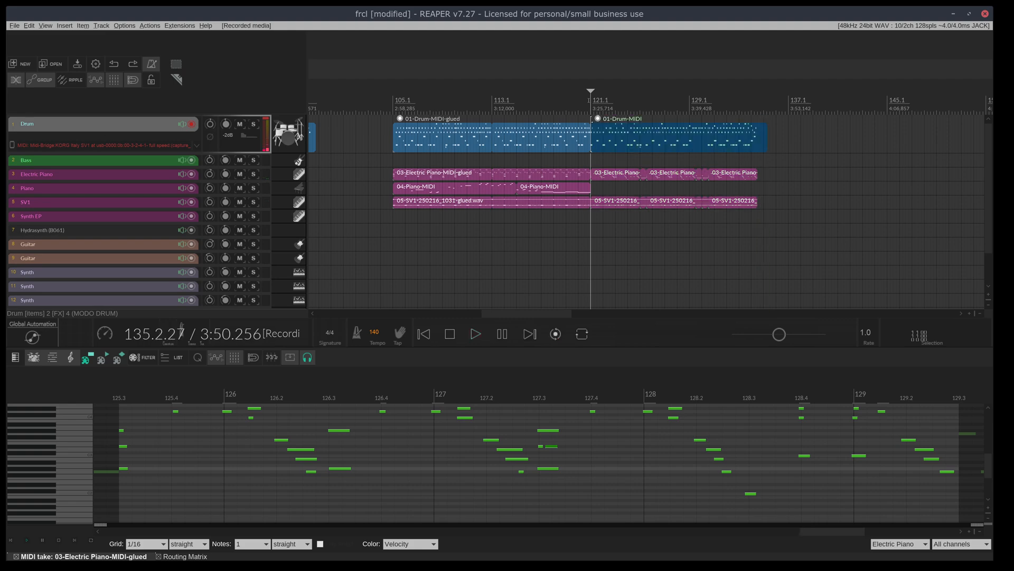
key("space")
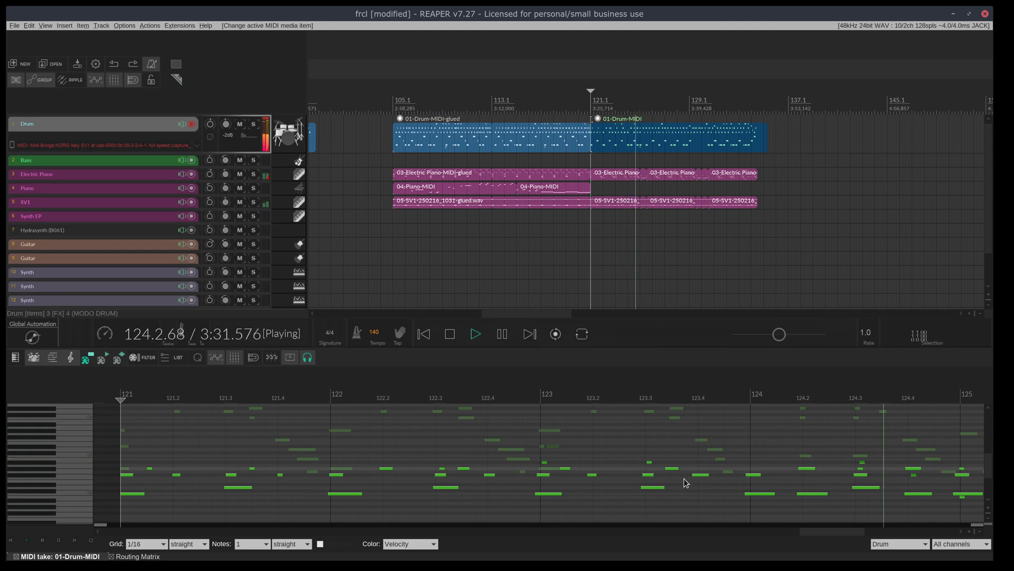
key("space")
Delete the recorded Drum notes at 125.1 and insert a single short F#2 note in their place
left_click(632, 107)
scroll(782, 470, "down", 2)
left_click_drag(773, 532, 785, 526)
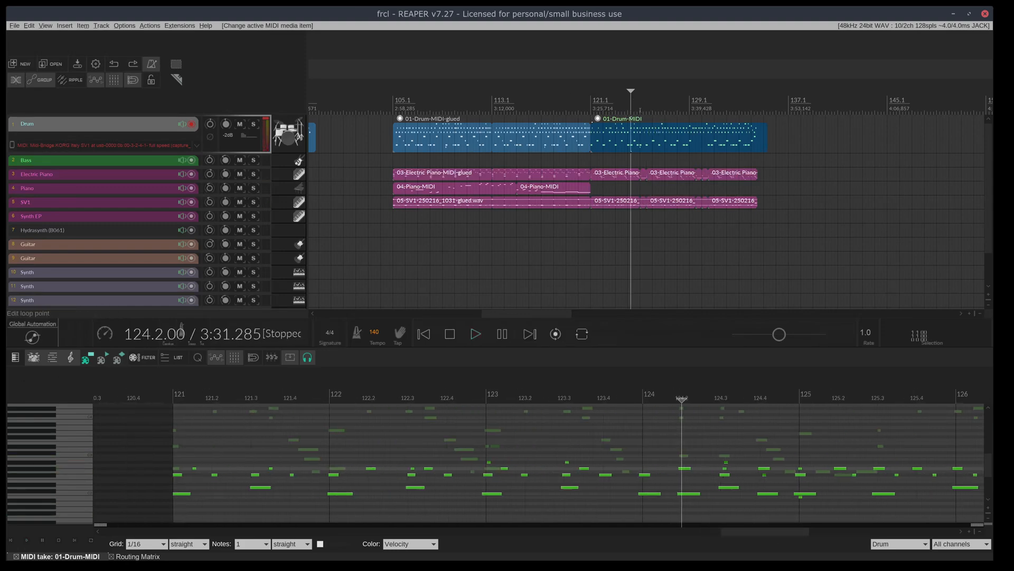
left_click(640, 110)
left_click_drag(797, 440, 820, 518)
key("Delete")
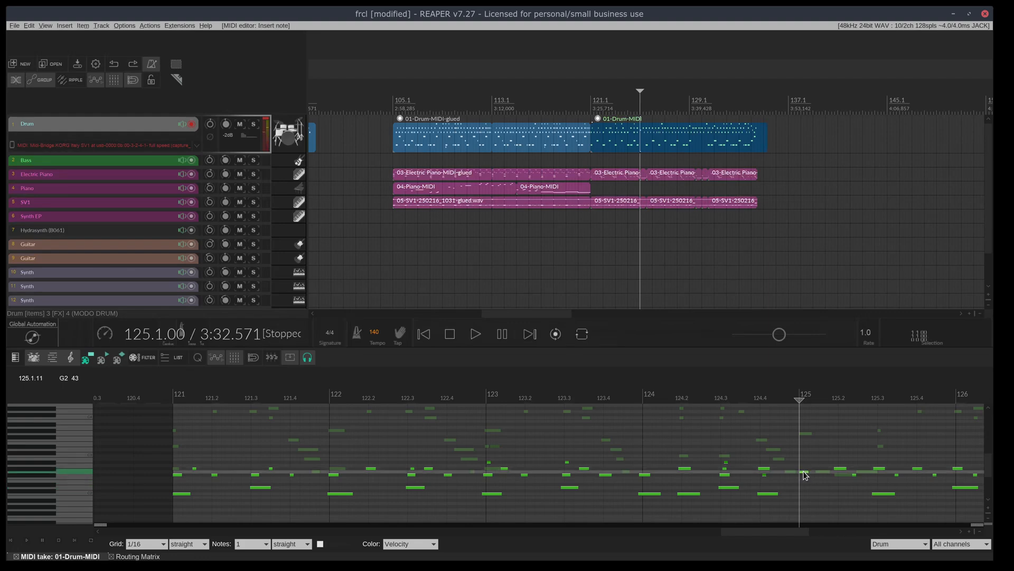
left_click_drag(801, 474, 801, 477)
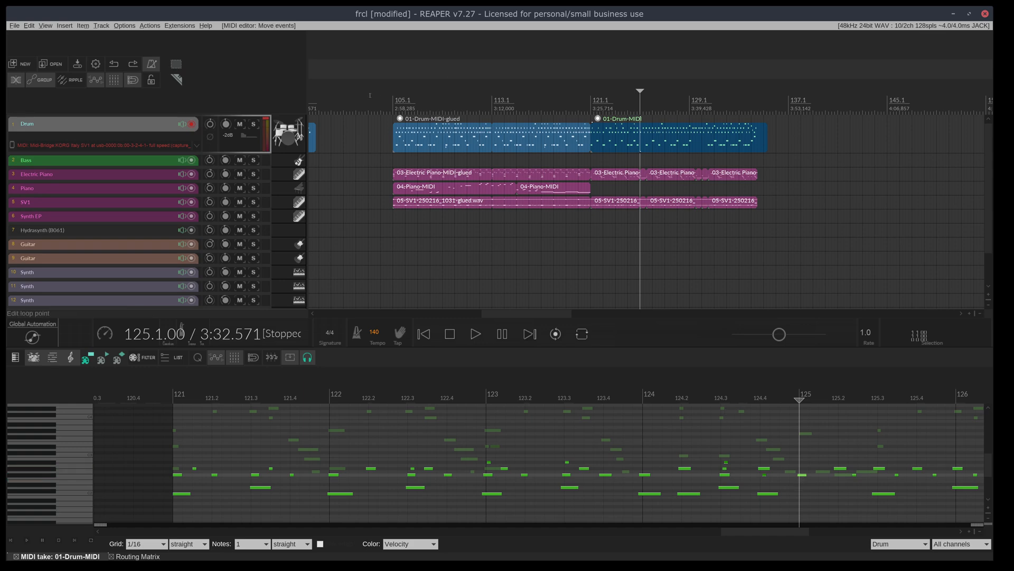
Save the project and play the Drum take from 121.1.00 to its end
left_click(592, 107)
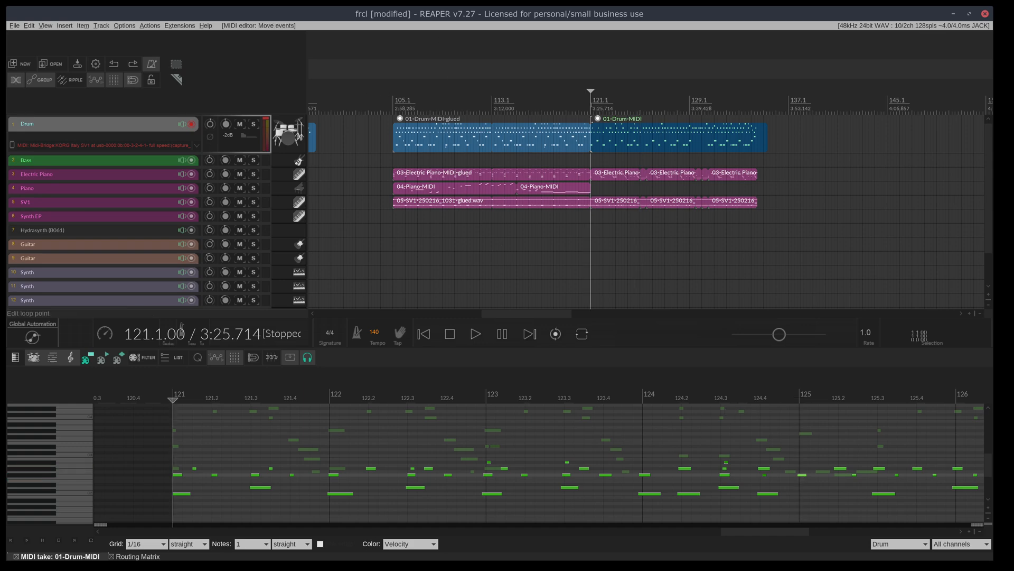
key("ctrl+s")
key("space")
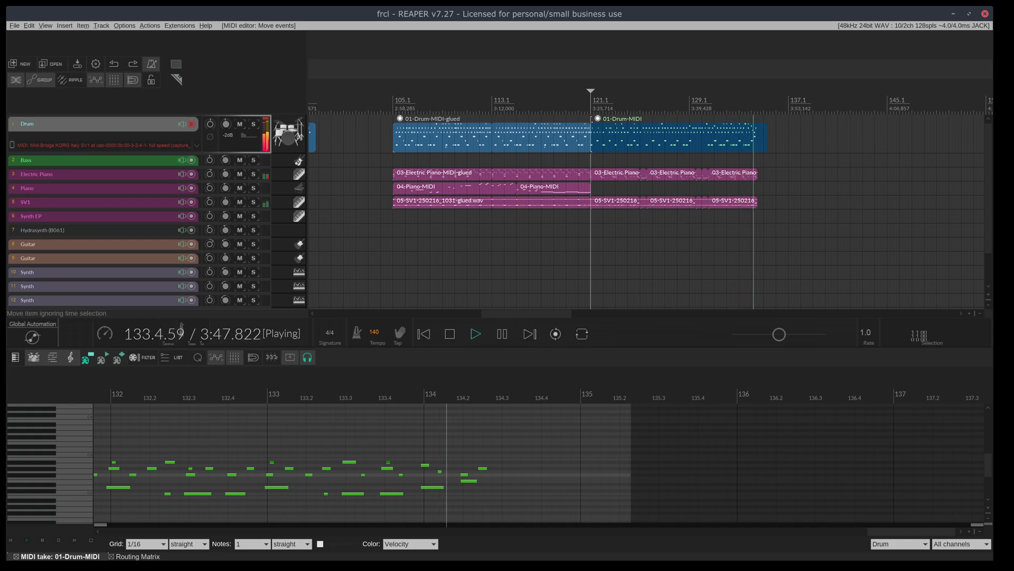
key("space")
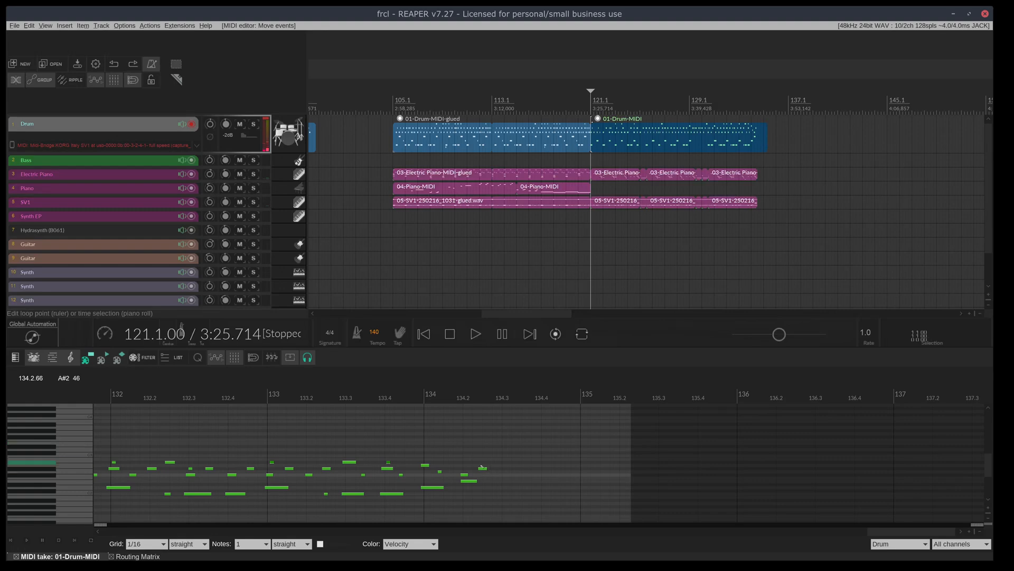
Delete the last note of the Drum take, after 134.2, and save the project with the edit cursor at 119.4.00
left_click(486, 468)
key("Delete")
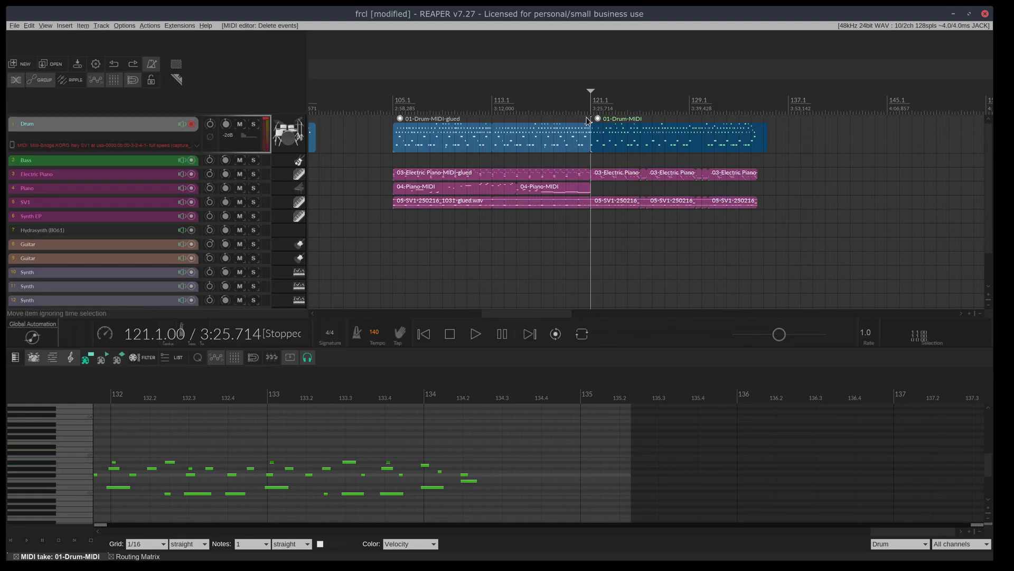
left_click(576, 100)
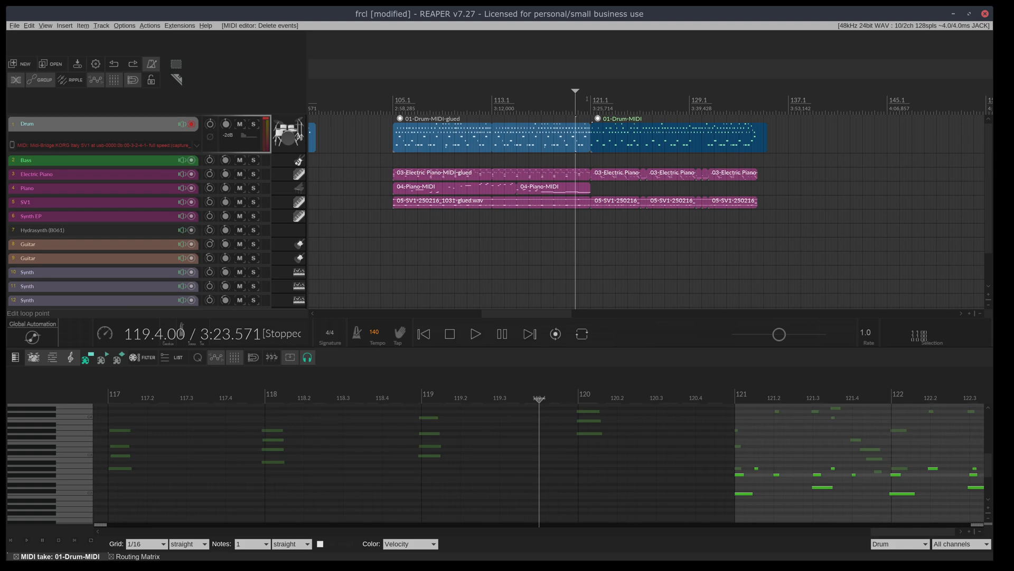
key("ctrl+s")
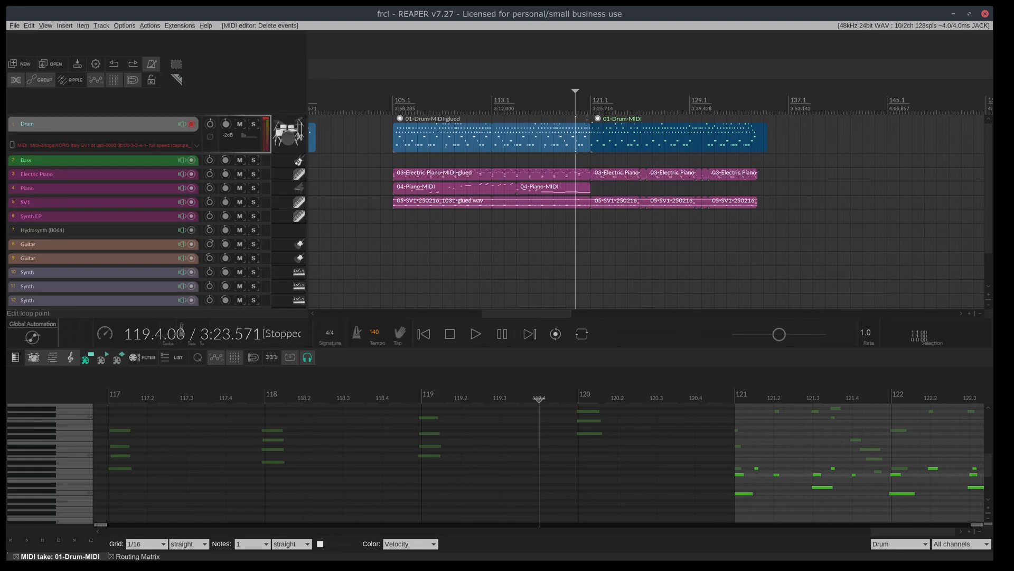
Play the song from 118.3.00 to check the Drum part around bar 125
left_click(561, 106)
key("space")
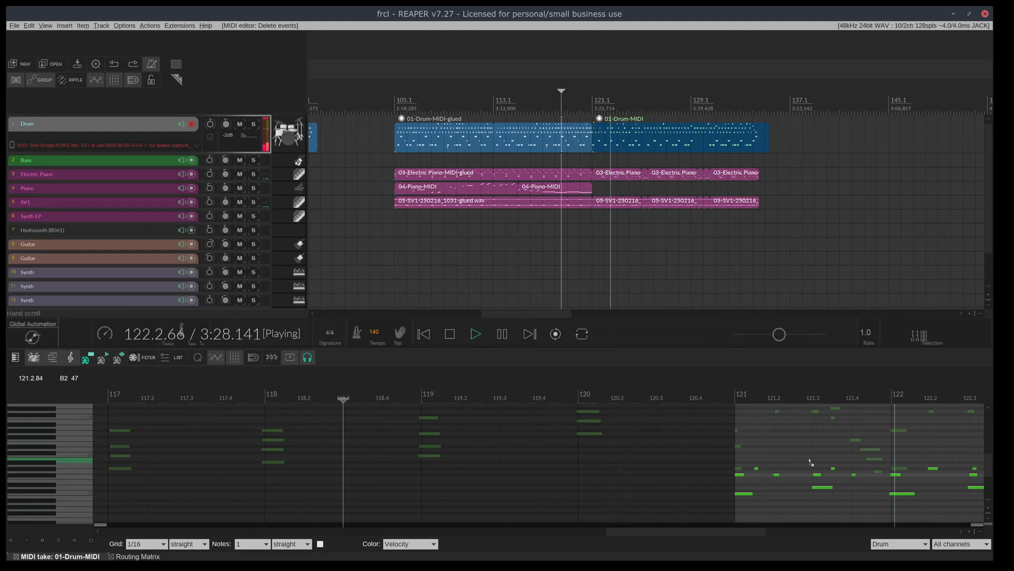
scroll(814, 465, "down", 3)
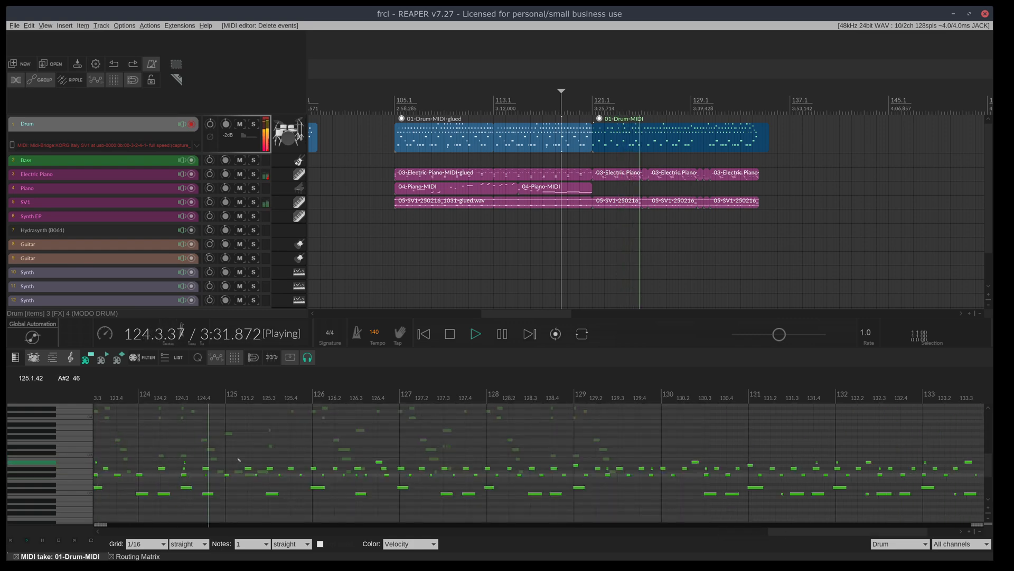
key("space")
Replace the Drum notes around 125.2 with a single F#2 note and play from 118.3.00
left_click_drag(241, 454, 255, 477)
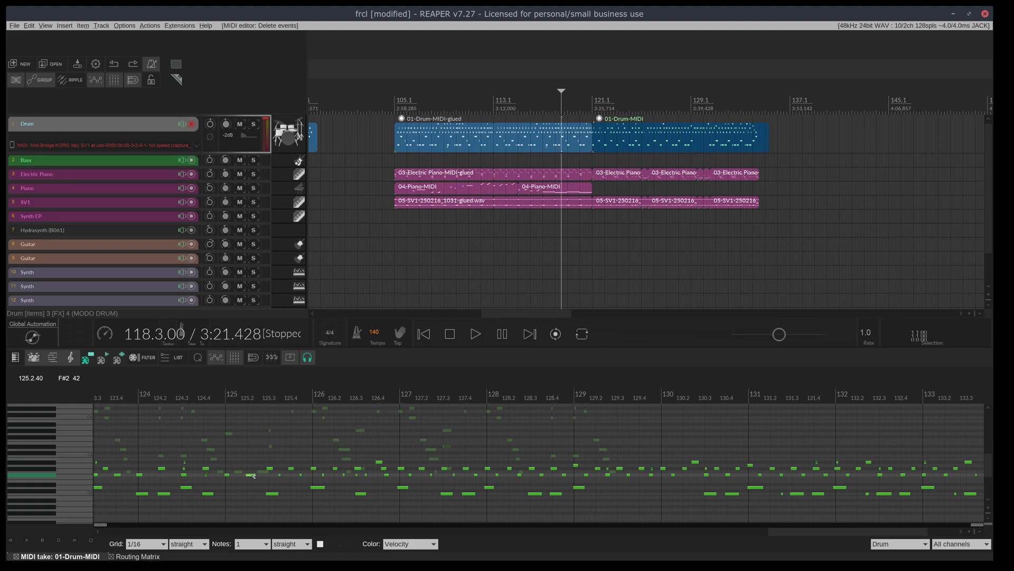
left_click(253, 477)
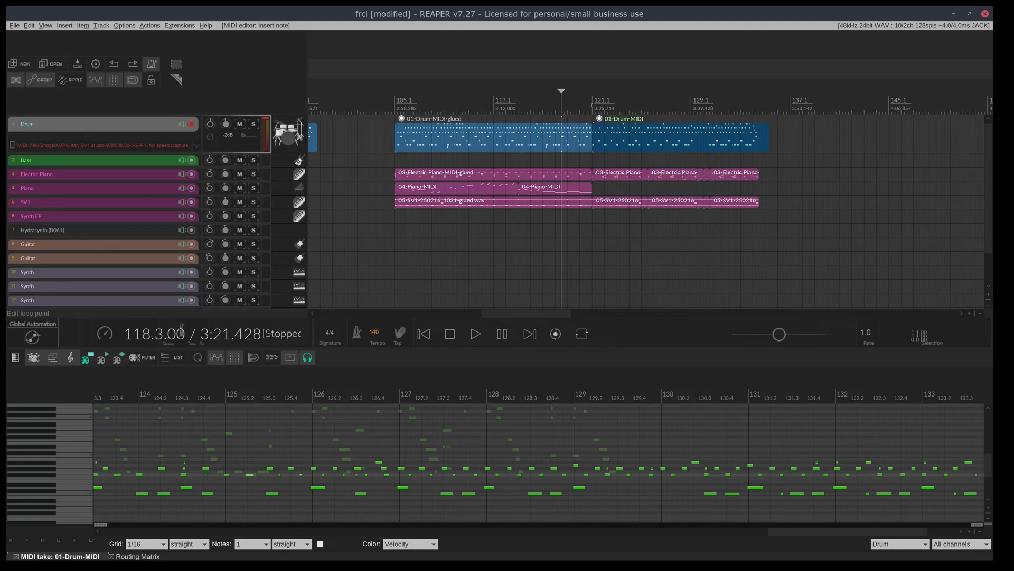
key("space")
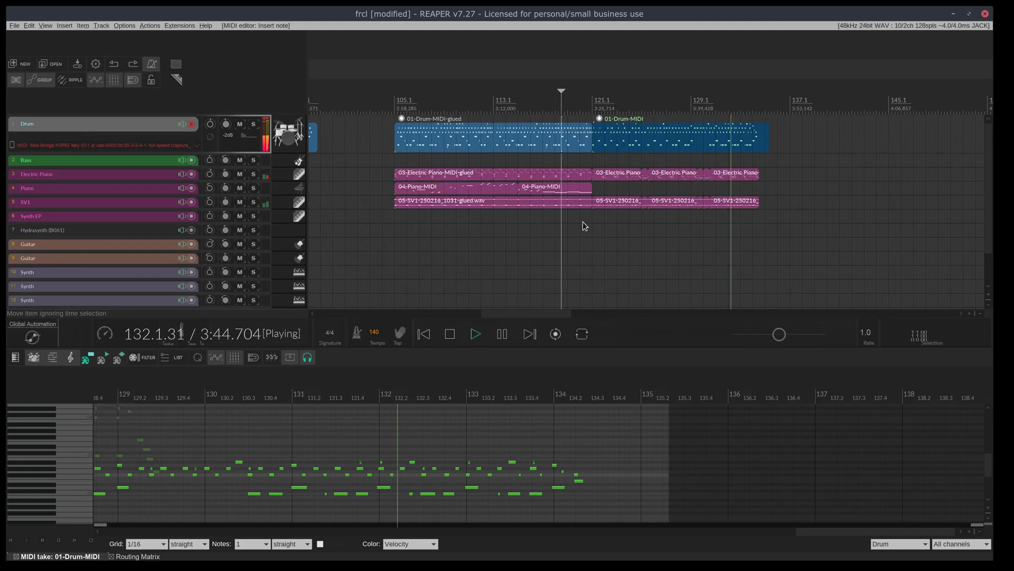
Stop playback, place the edit cursor at 121.1.00, arm Synth track 14 for recording and save the project
scroll(585, 226, "down", 3)
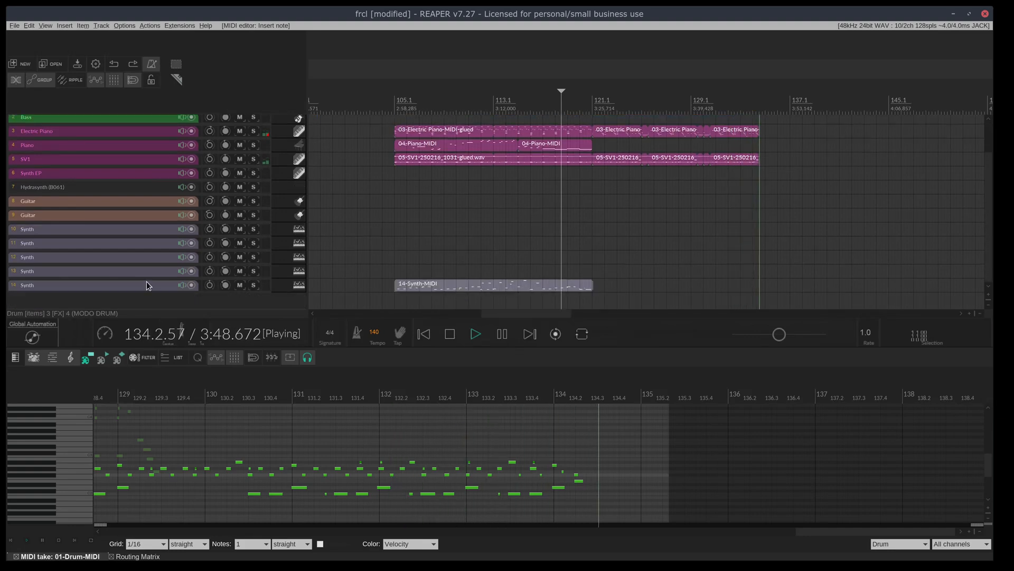
key("space")
left_click(593, 110)
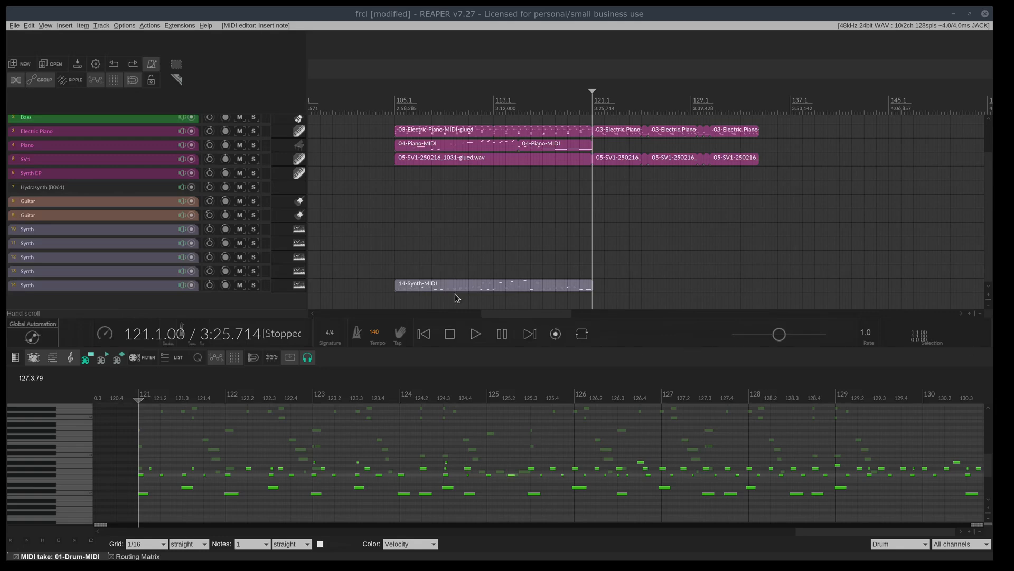
left_click(149, 288)
key("ctrl+s")
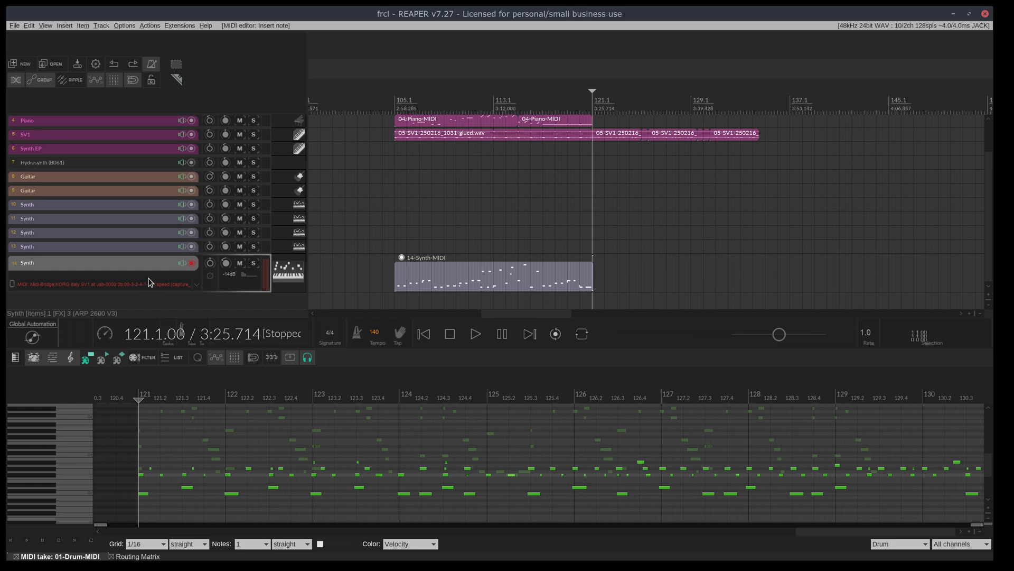
Try recording a Synth part on track 14 from 121.1.00, then undo the take
key("ctrl+r")
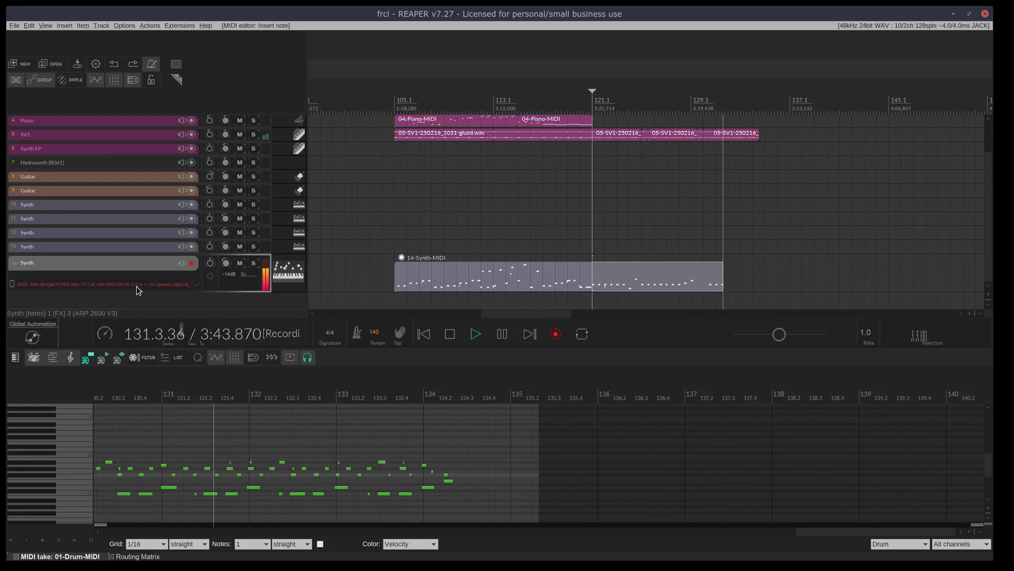
key("space")
key("ctrl+z")
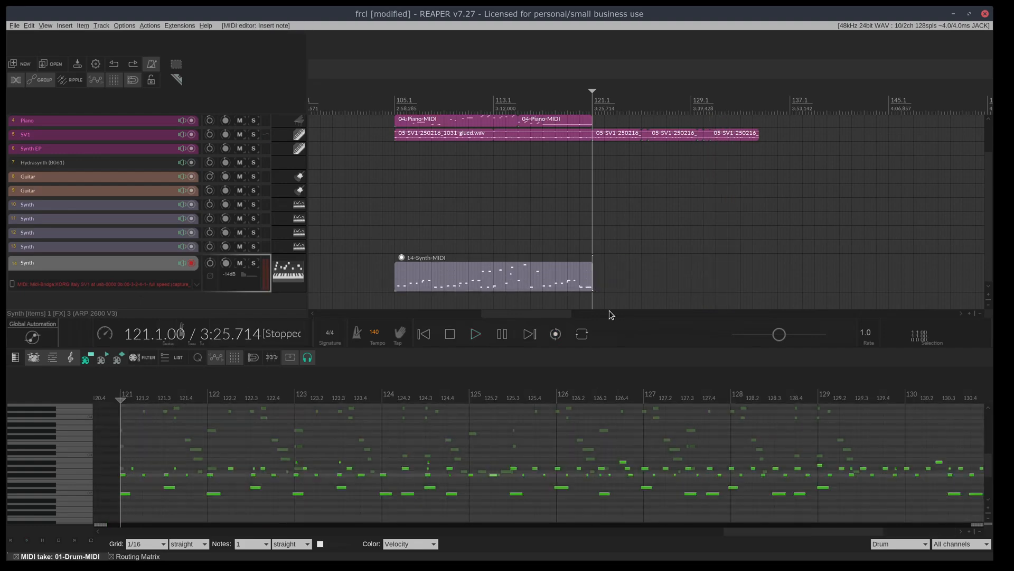
Trim the end of the existing Synth item on track 14 to exactly 121.1.00 and save the project
scroll(657, 291, "up", 6)
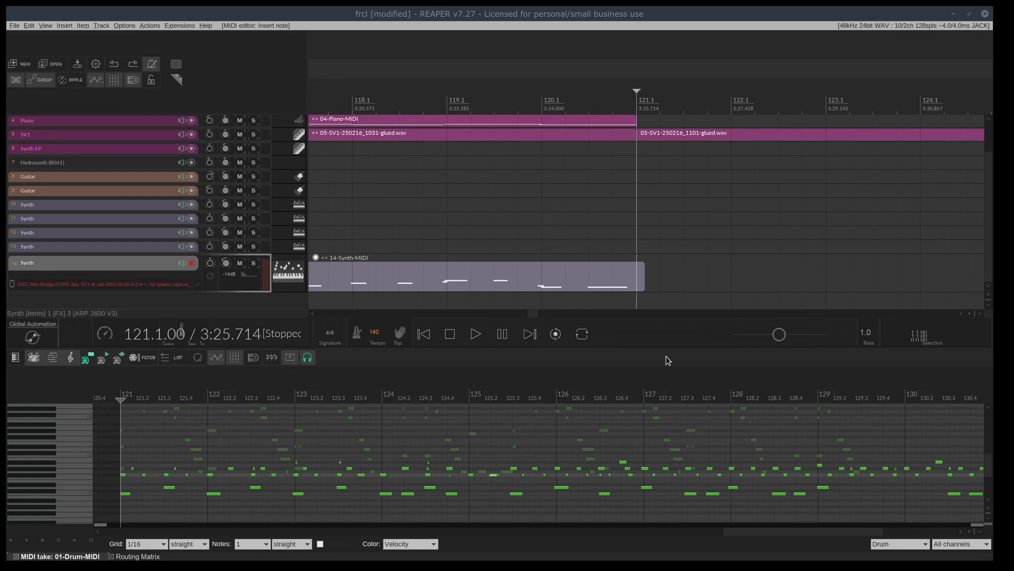
key("ctrl+s")
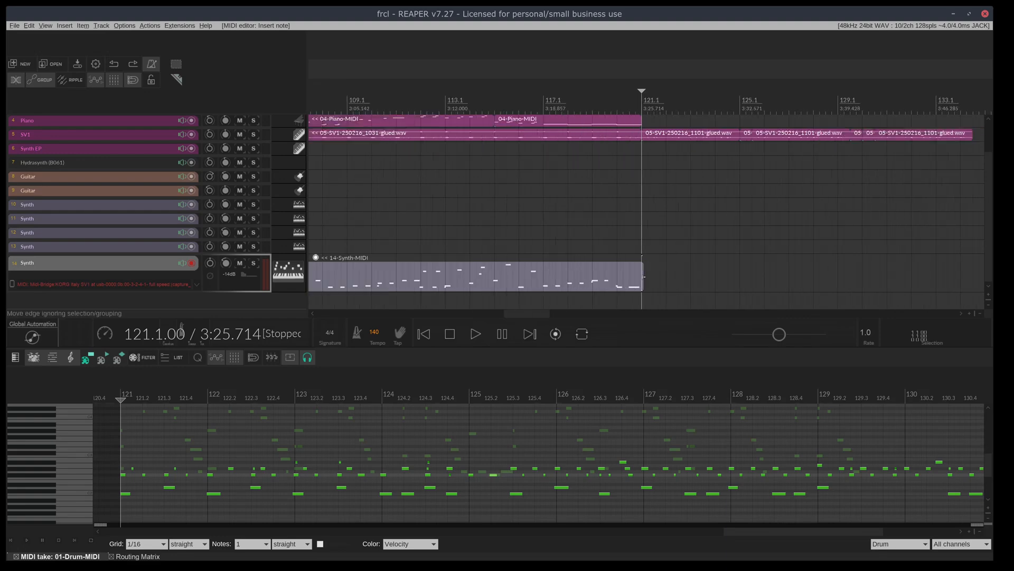
scroll(644, 276, "up", 4)
left_click_drag(644, 276, 644, 281)
scroll(646, 276, "down", 8)
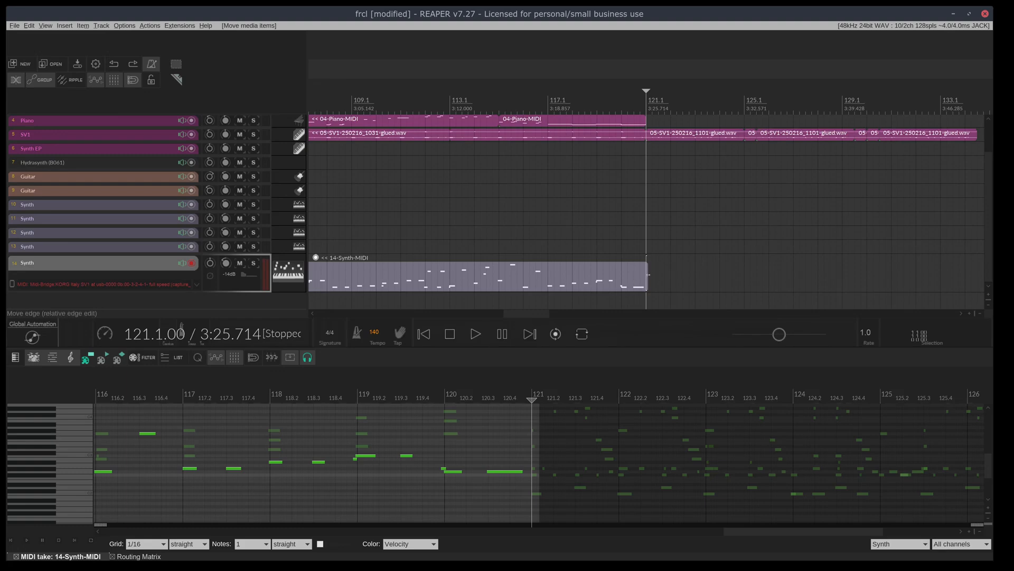
scroll(648, 273, "up", 7)
left_click_drag(640, 276, 631, 277)
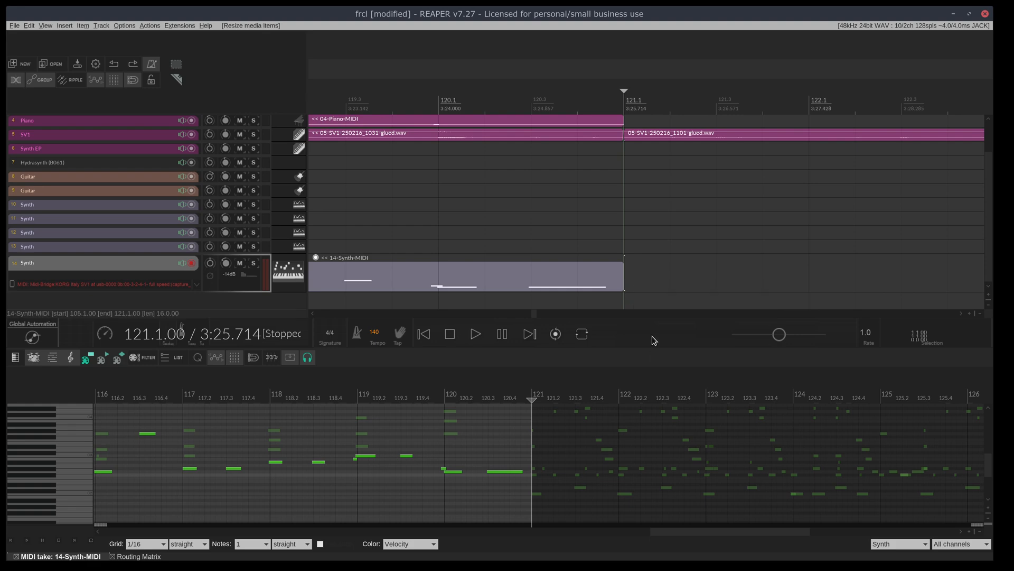
key("ctrl+s")
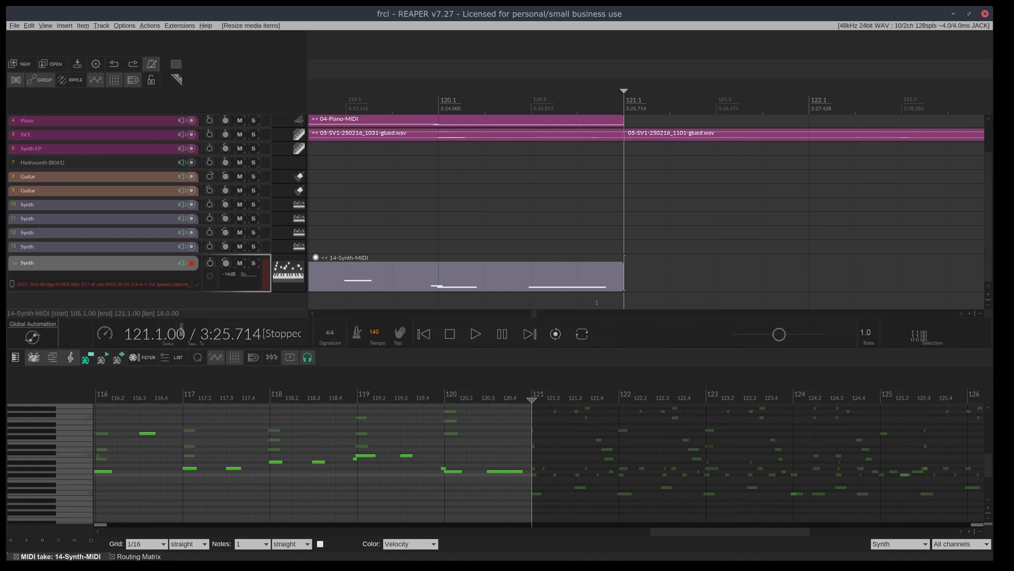
Record a Synth take on track 14 from 121.1.00 and trim its end to 125.3.00
scroll(644, 170, "down", 10)
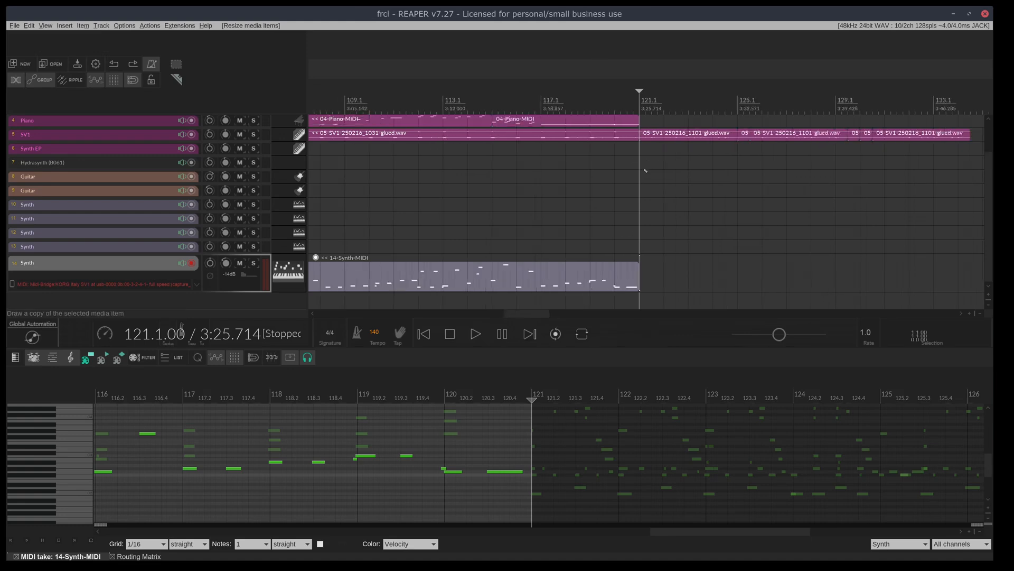
scroll(650, 185, "up", 3)
scroll(653, 195, "down", 1)
scroll(653, 196, "down", 2)
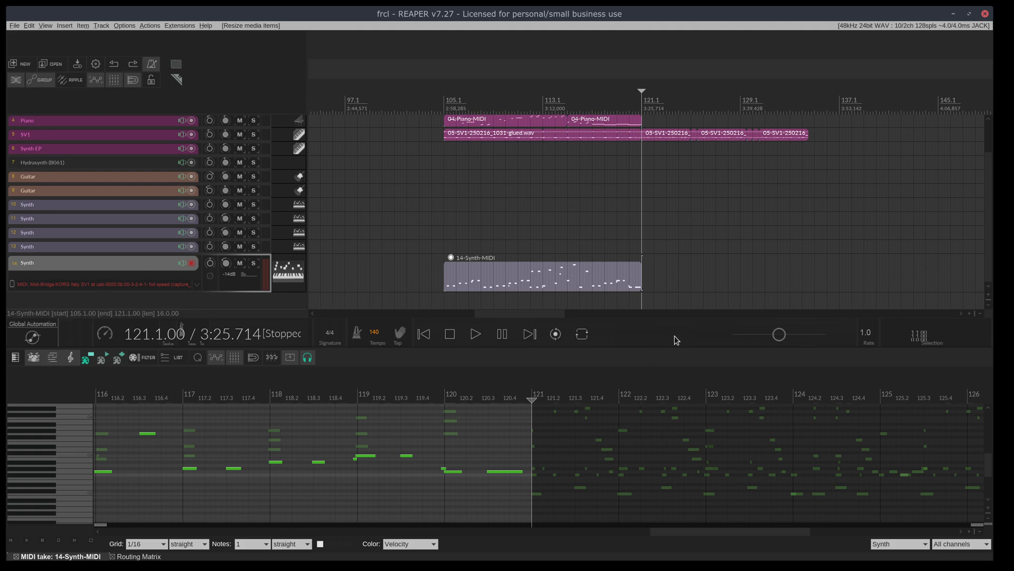
left_click_drag(523, 313, 537, 310)
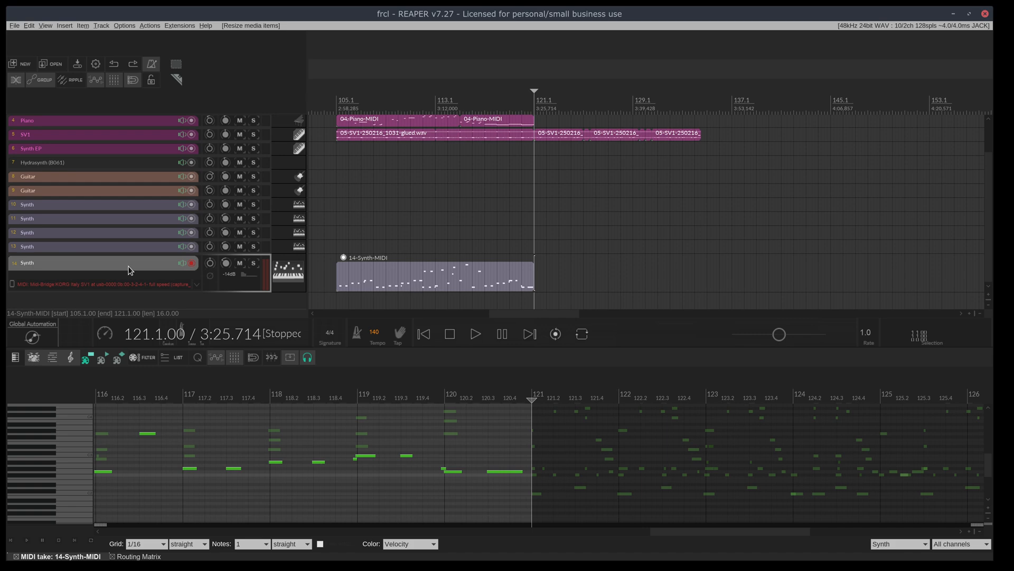
key("ctrl+r")
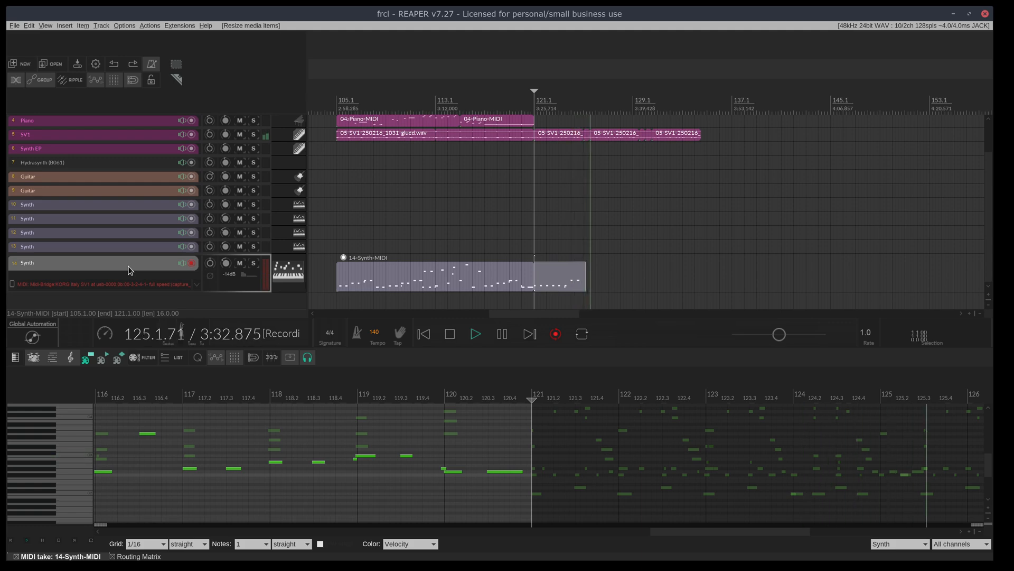
key("space")
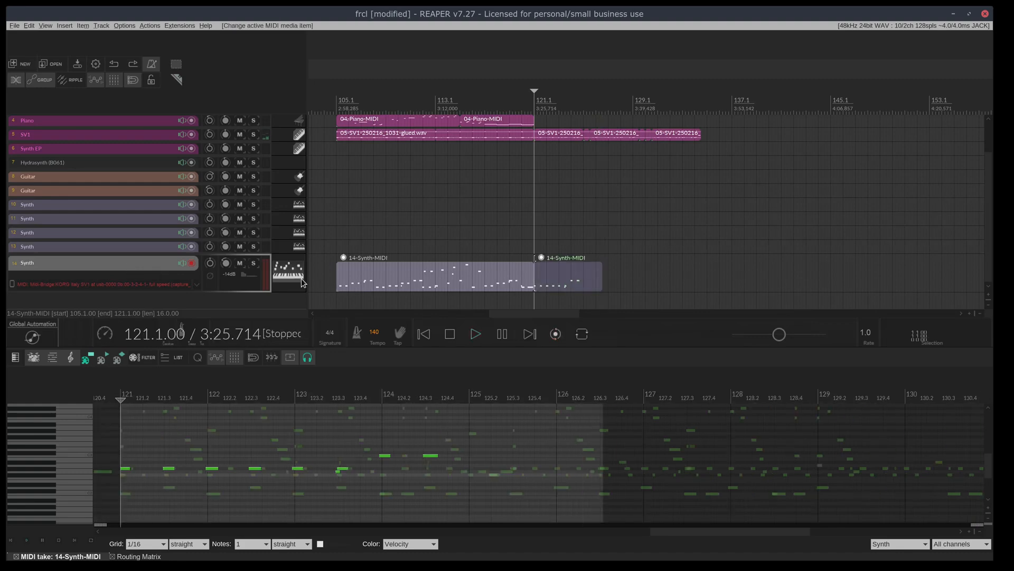
left_click_drag(599, 281, 589, 281)
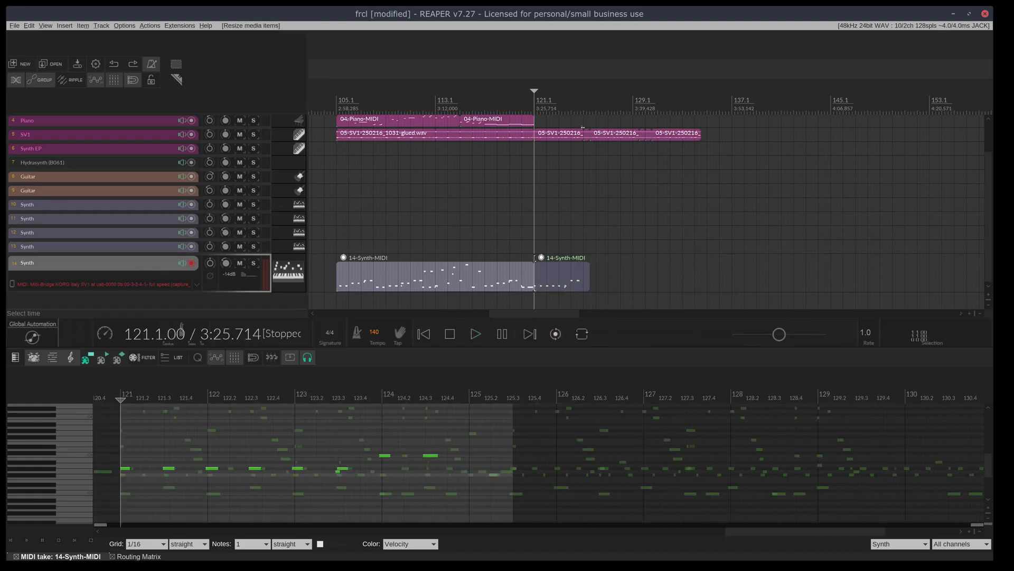
Save the project with the edit cursor at 125.3.00 and record a second Synth take from there to about 134.3
left_click_drag(591, 98, 591, 98)
key("ctrl+s")
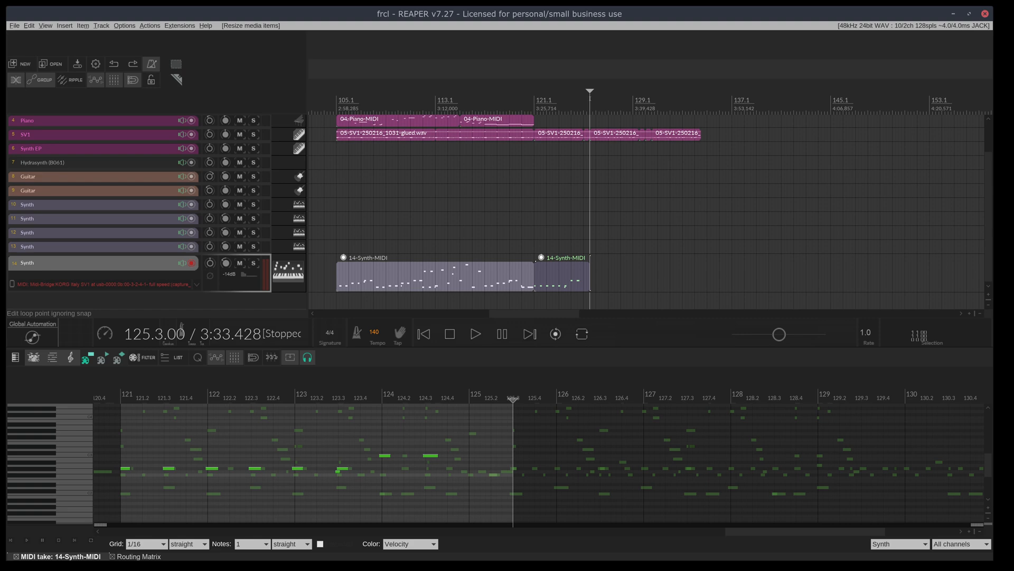
key("ctrl+r")
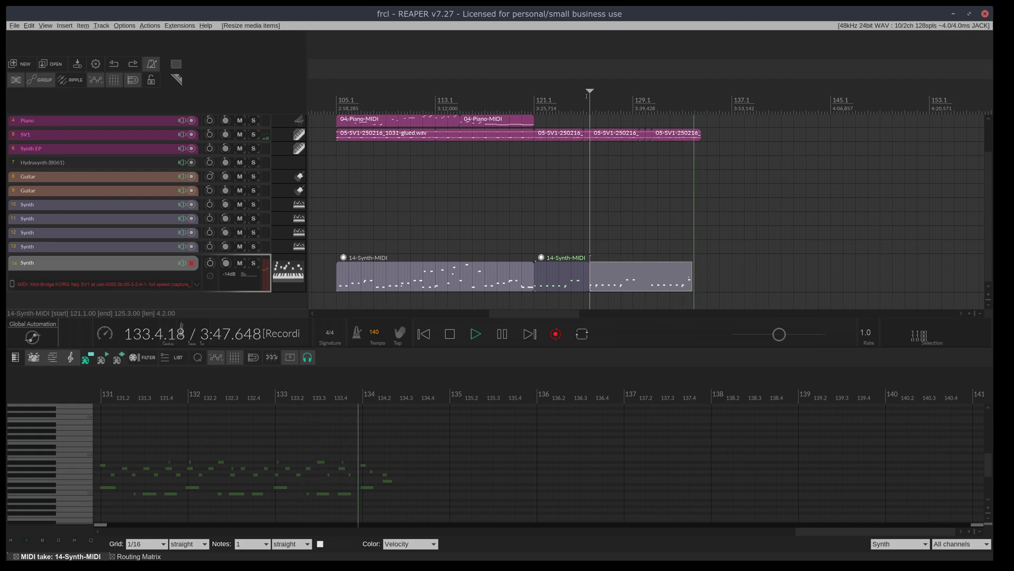
key("space")
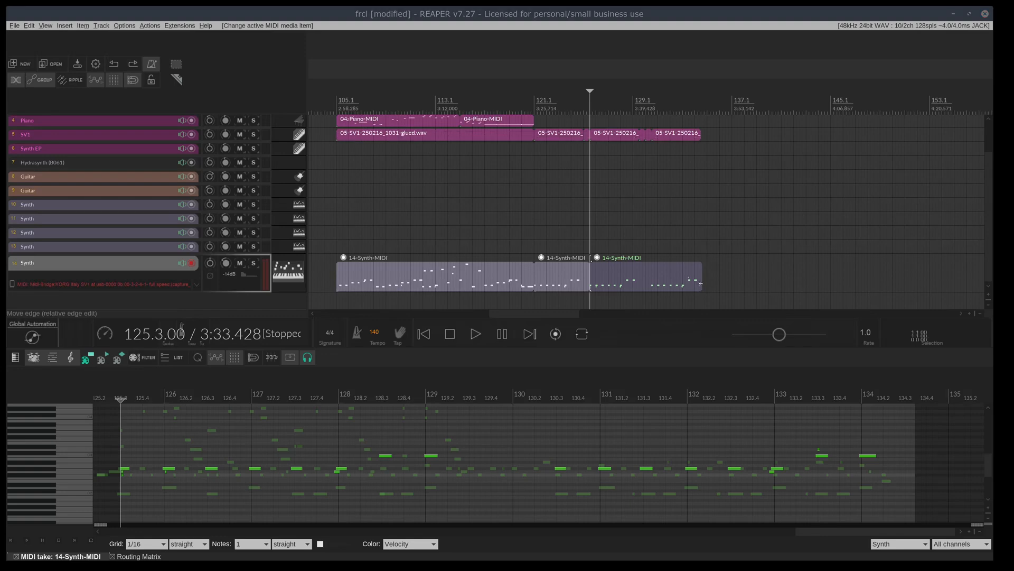
Select both new Synth takes and save the project with the edit cursor at 121.1.00
left_click(580, 262)
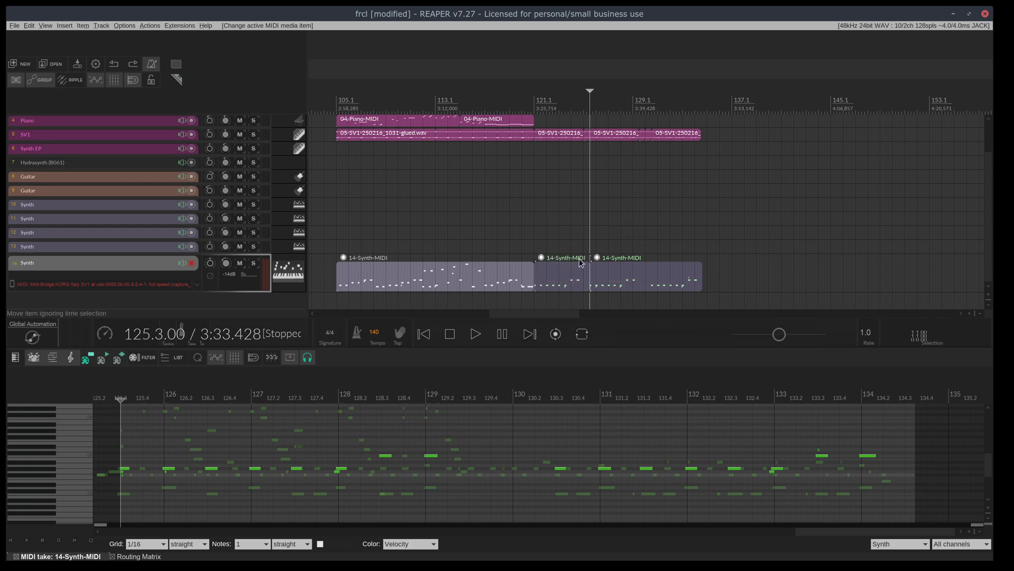
left_click(535, 102)
key("ctrl+s")
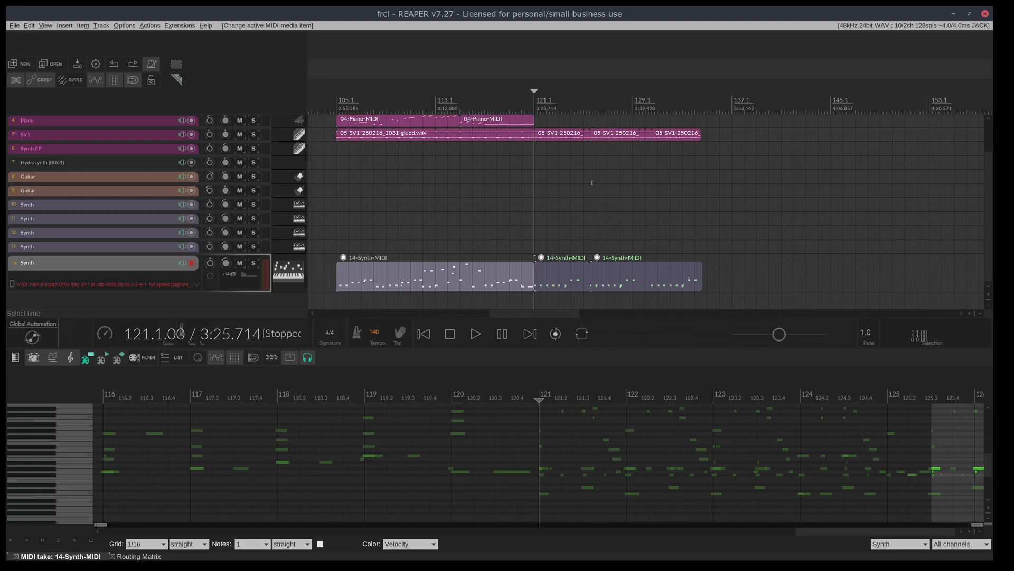
Trim the end of the Drum take to about 134.3, level with the ends of the Electric Piano and SV1 items
scroll(712, 209, "up", 3)
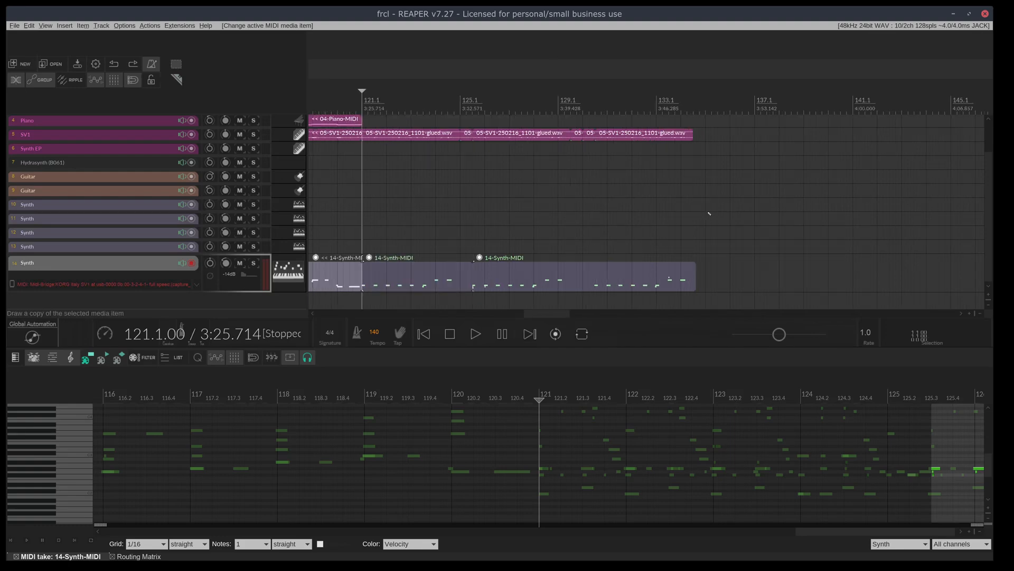
scroll(705, 216, "up", 3)
scroll(638, 226, "down", 6)
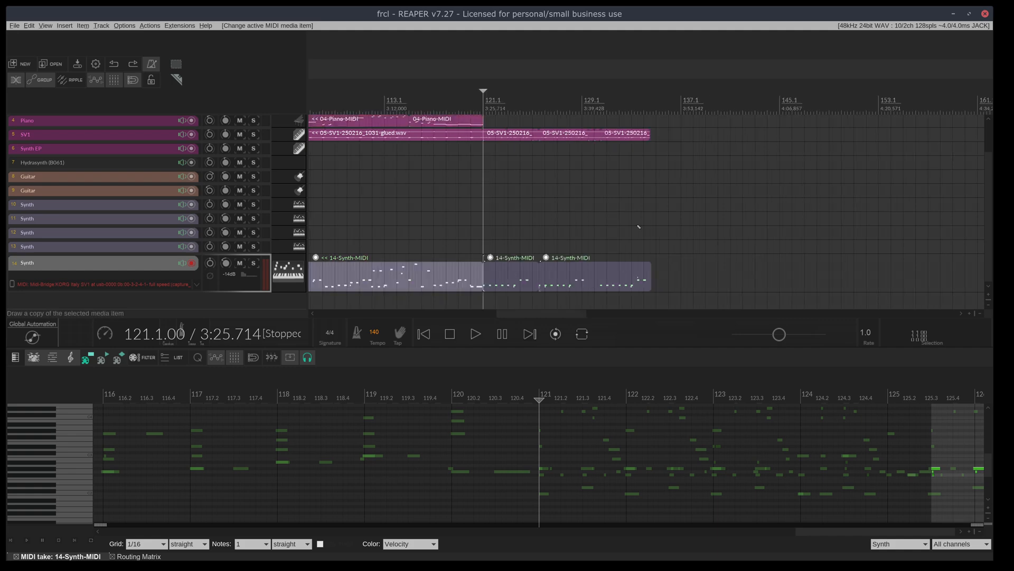
scroll(442, 192, "up", 3)
left_click(84, 169)
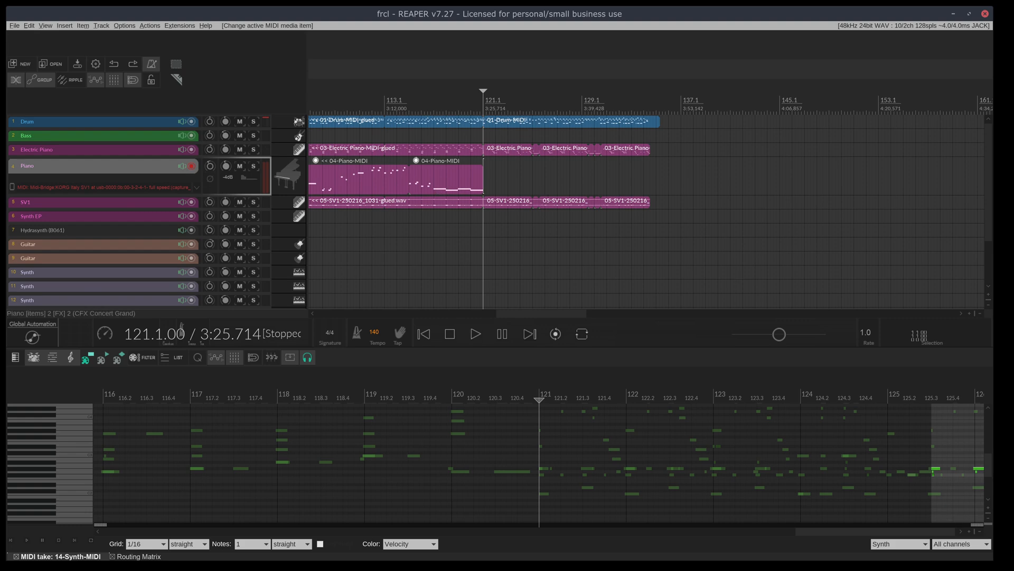
left_click(660, 125)
left_click_drag(660, 140, 649, 140)
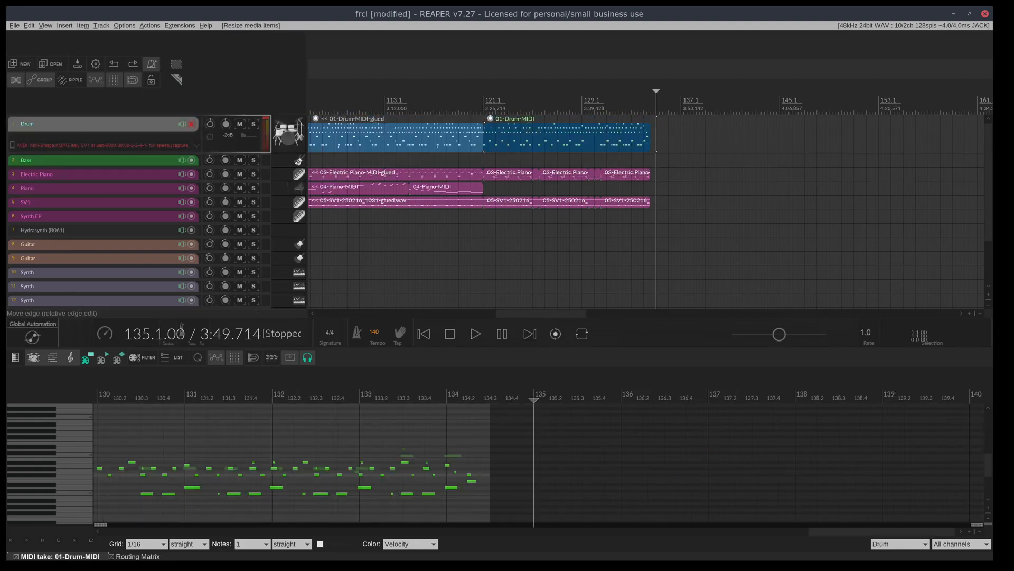
Arm the Piano track, save the project and return the edit cursor to 121.1.00
left_click(133, 193)
key("ctrl+s")
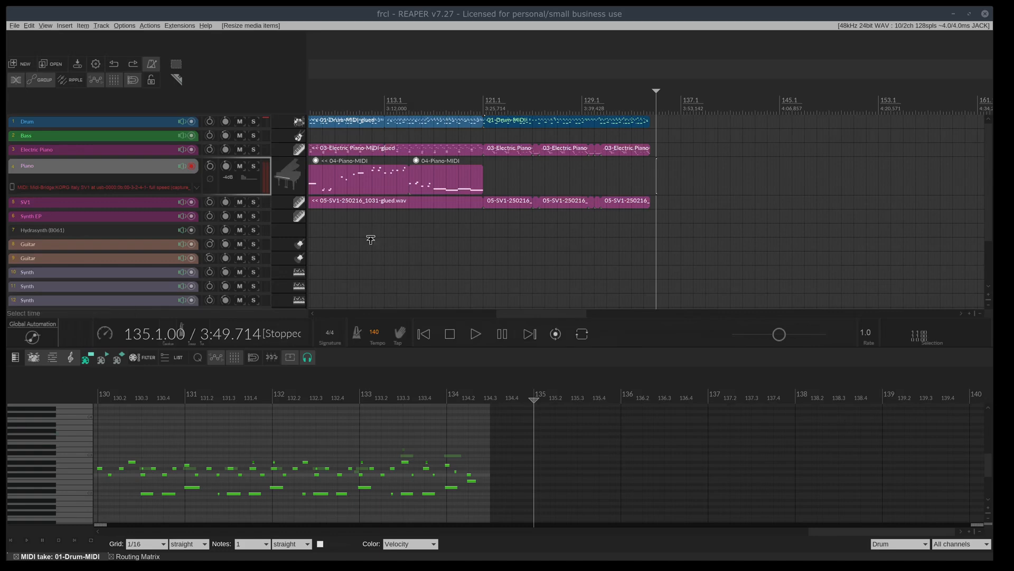
left_click(488, 102)
left_click(484, 105)
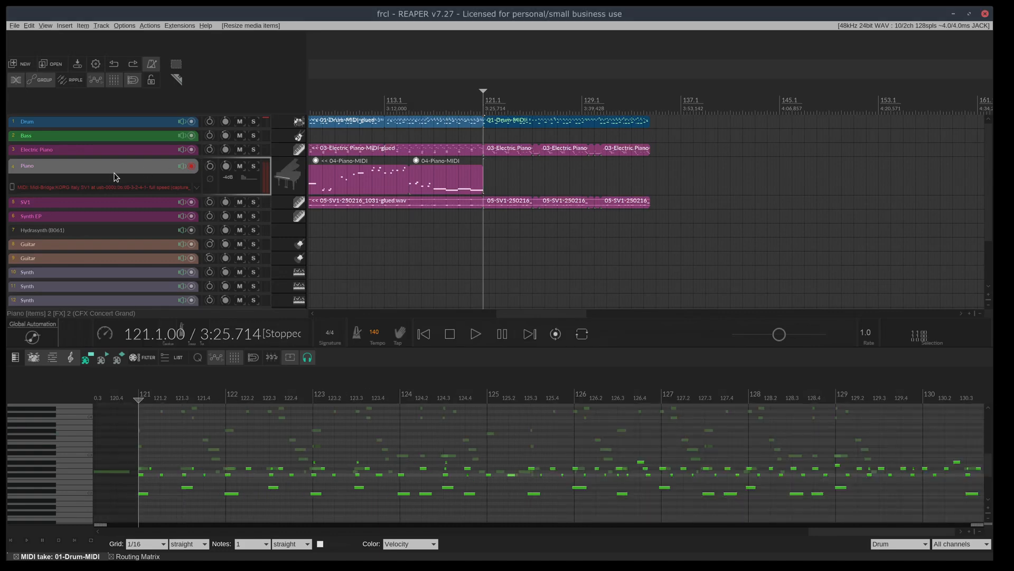
Try recording a Piano part from 121.1.00 through bar 134, then delete the take
key("ctrl+r")
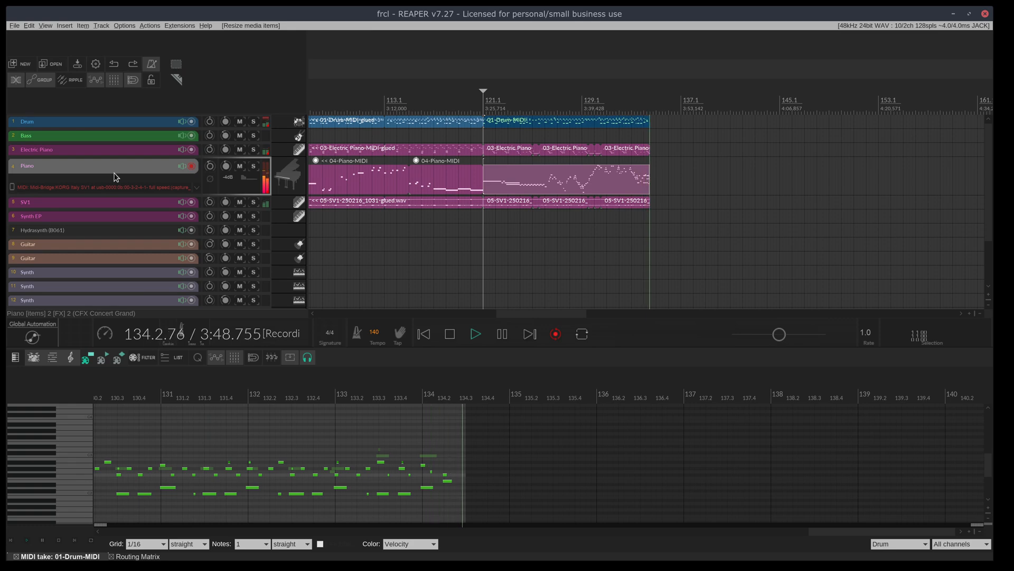
key("space")
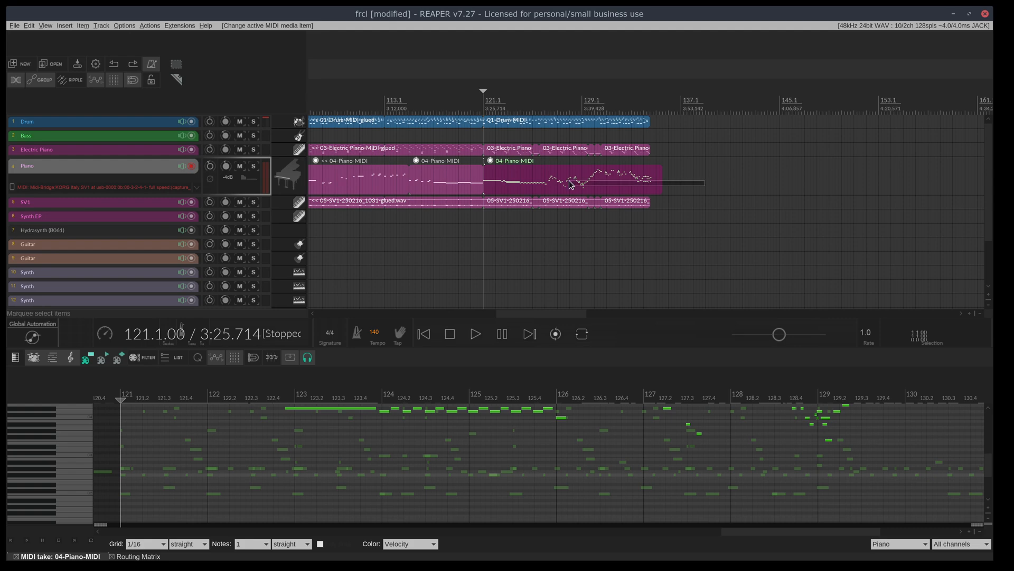
key("Delete")
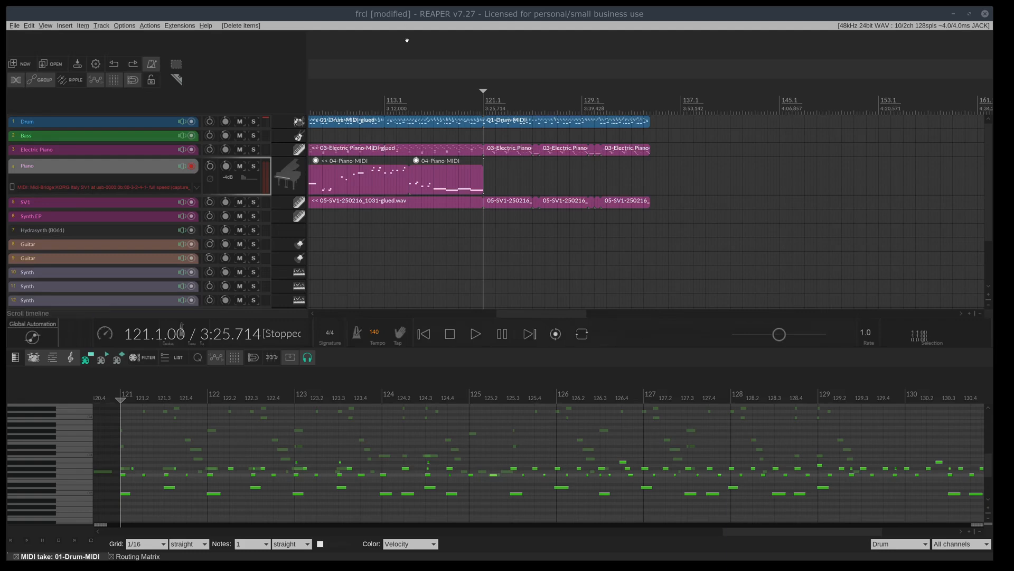
Save the project and record a new Piano take from 121.1.00 to about 127.2
key("ctrl+s")
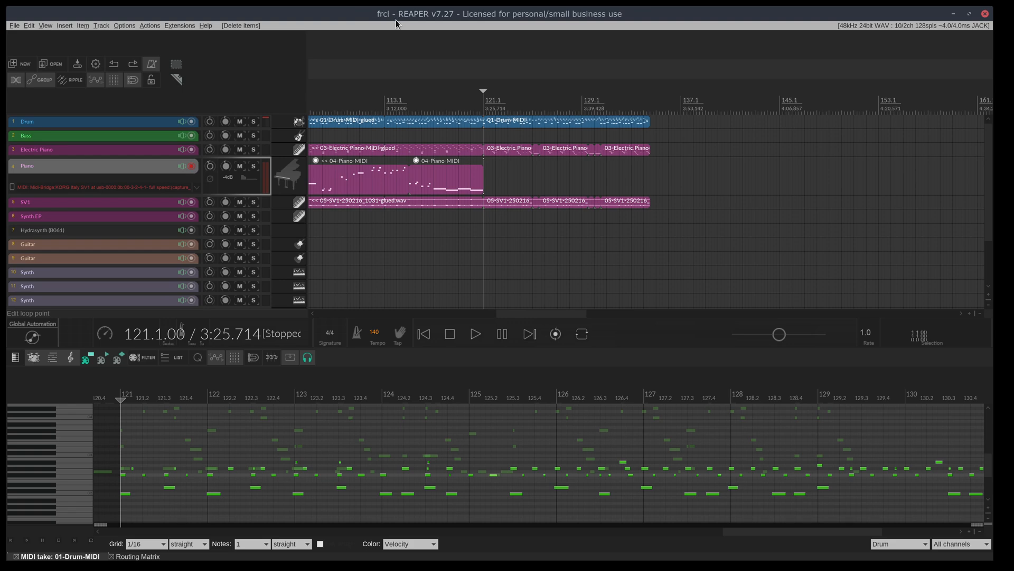
key("ctrl+r")
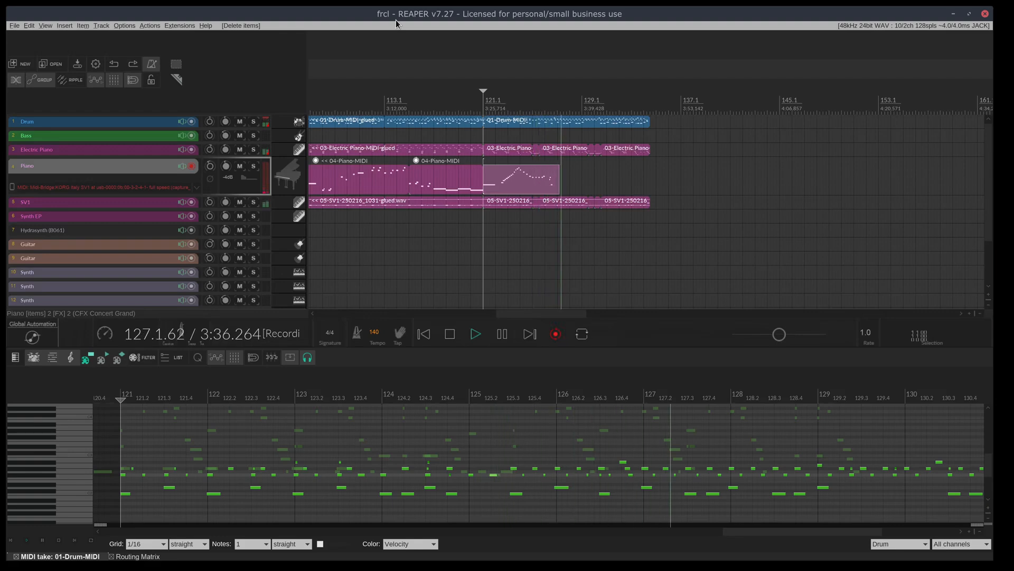
key("space")
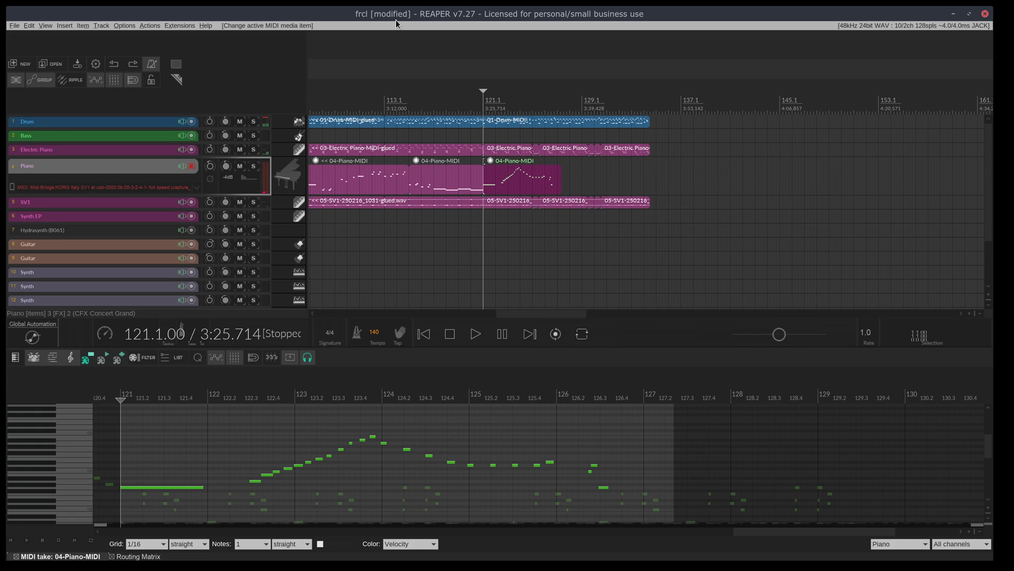
Play the new Piano take from 121.1.00, then stop with the edit cursor at 124.1.00
key("space")
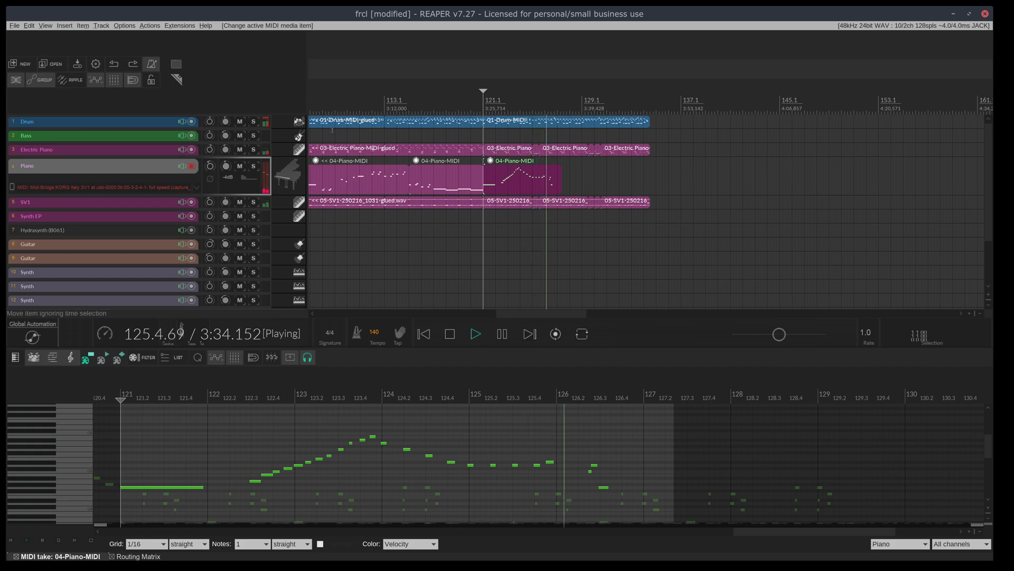
left_click(516, 194)
key("space")
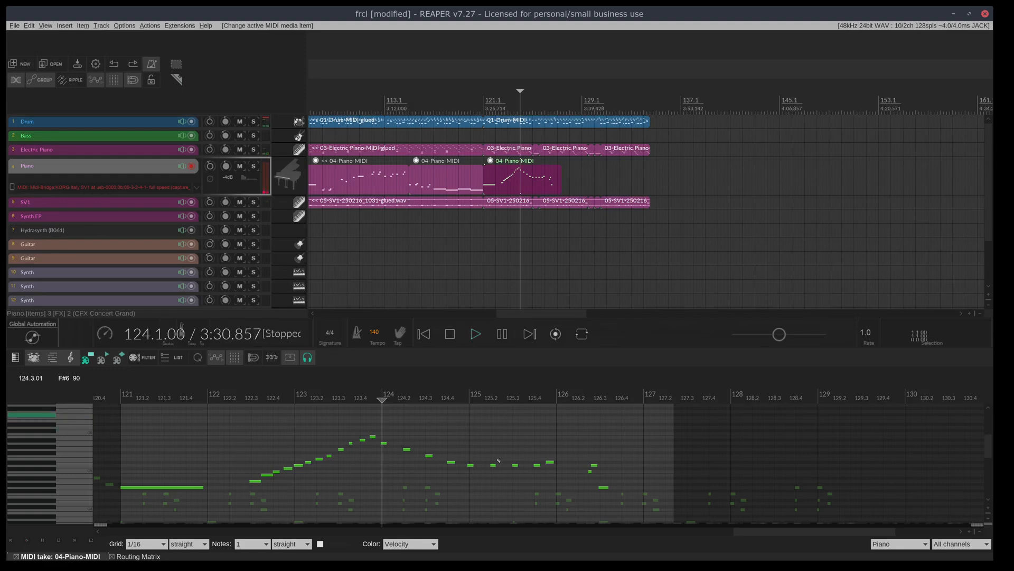
Play the Piano take from 124.1.00 and trim its end back to 125.3.00
key("space")
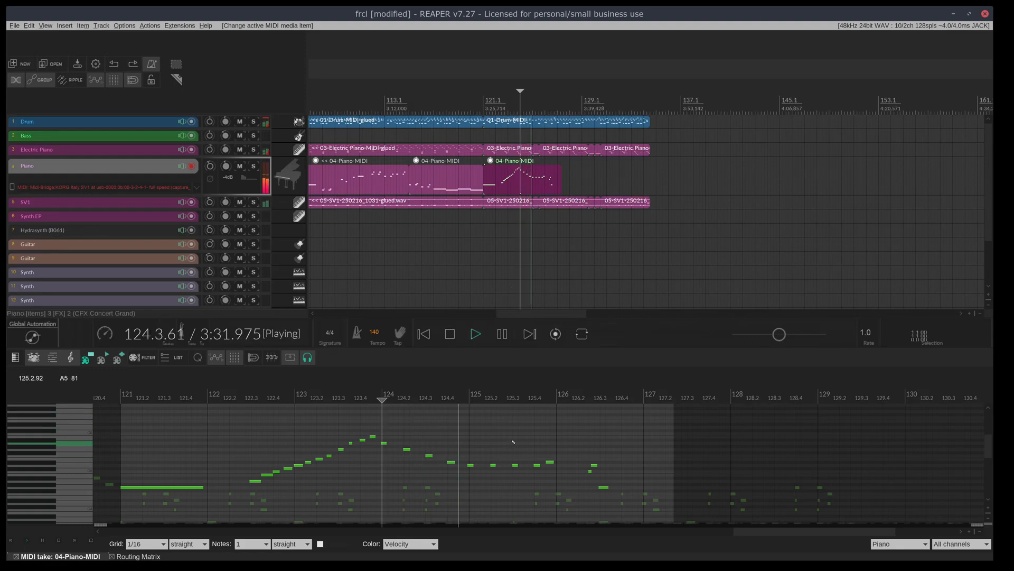
key("space")
scroll(644, 511, "down", 1)
key("Delete")
left_click_drag(560, 188, 539, 189)
left_click(536, 107)
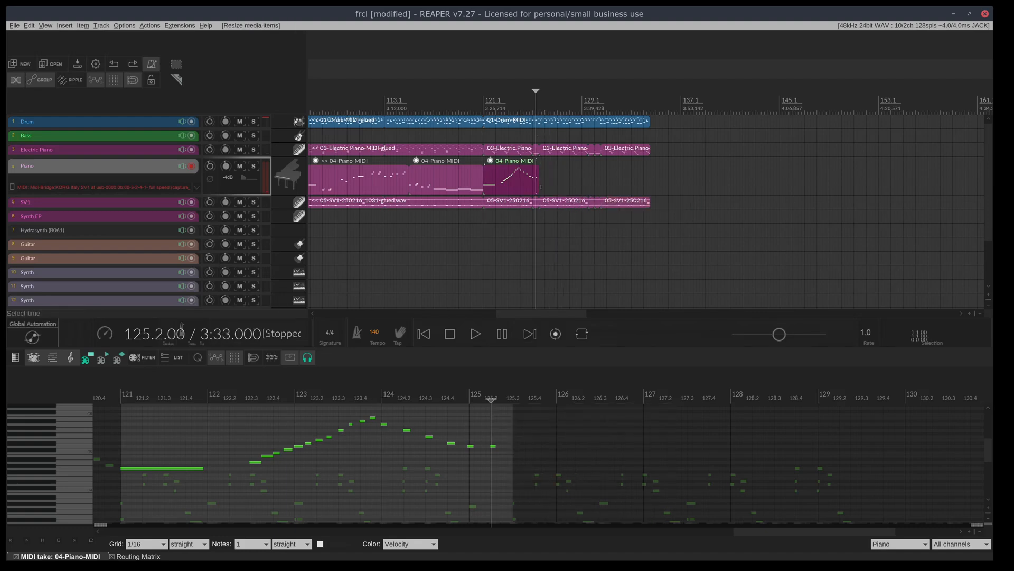
Save the project and record a further Piano take from 125.3.00 to about 134.3, undoing the first false start
scroll(541, 183, "up", 8)
scroll(552, 160, "down", 4)
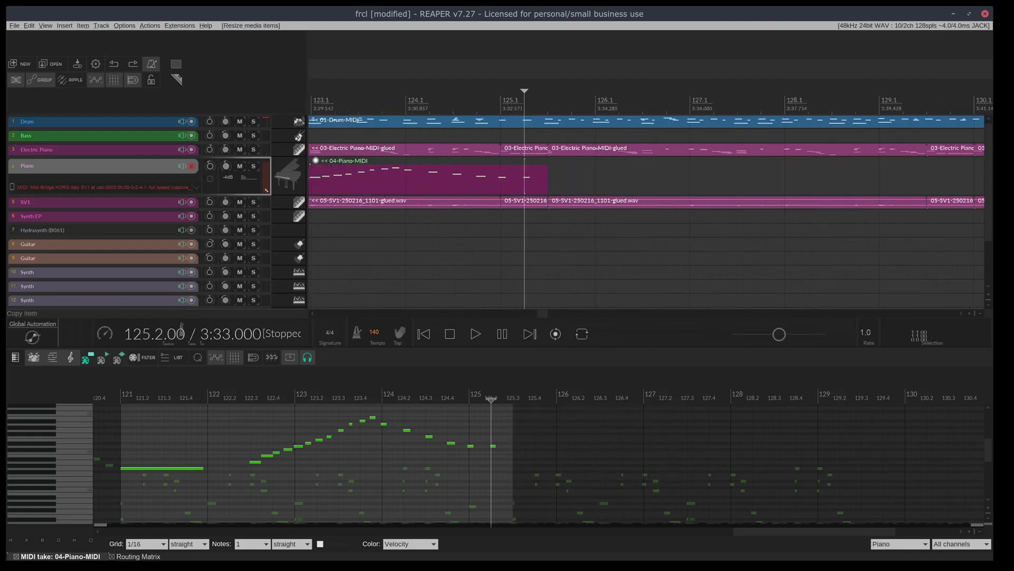
left_click(540, 104)
key("ctrl+s")
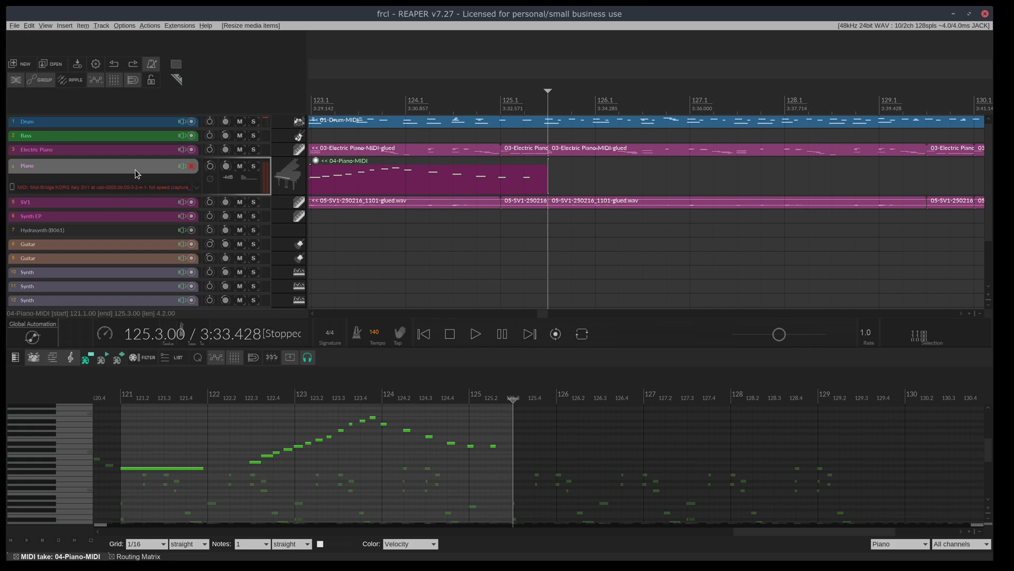
key("ctrl+r")
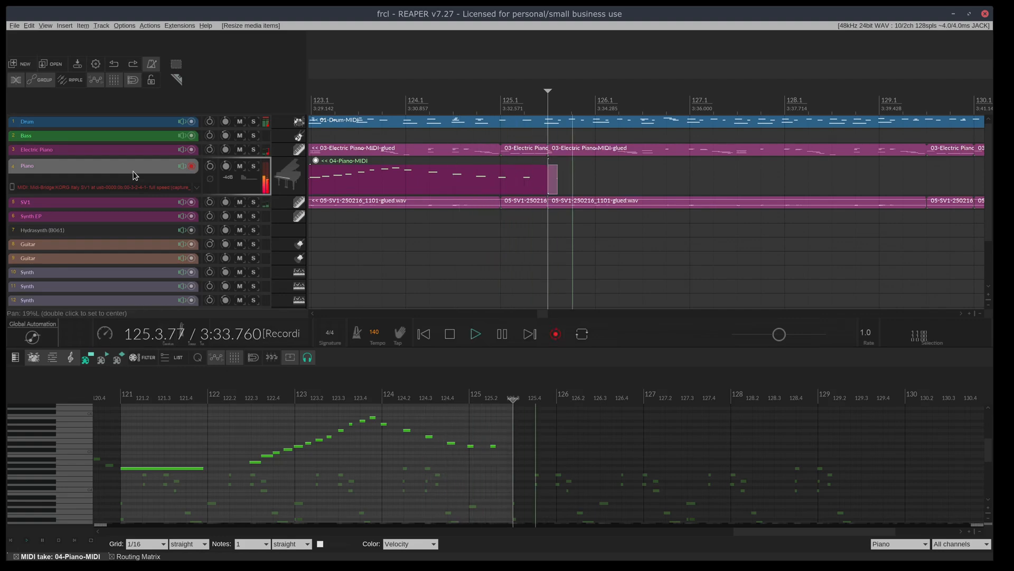
key("ctrl+z")
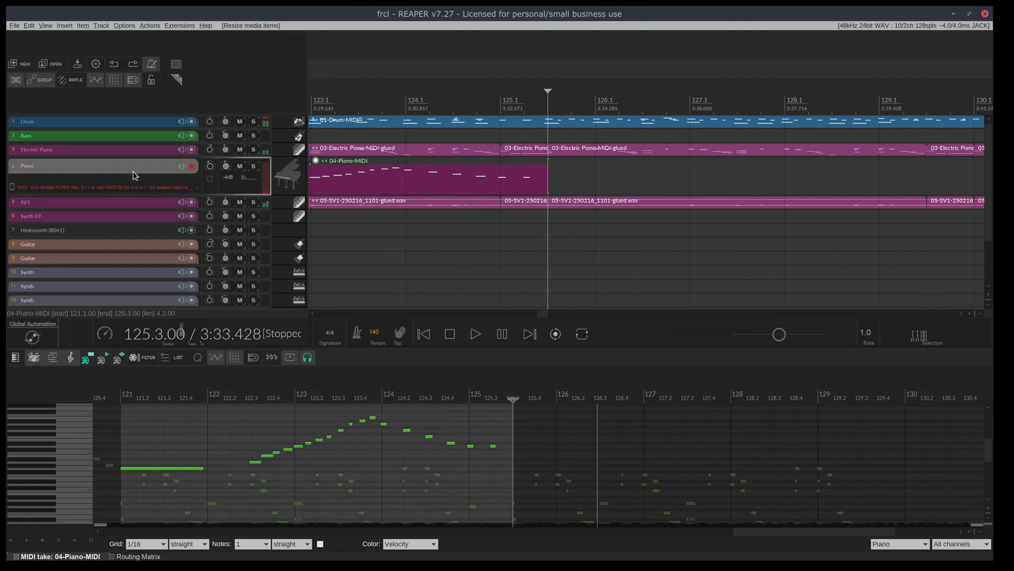
key("ctrl+r")
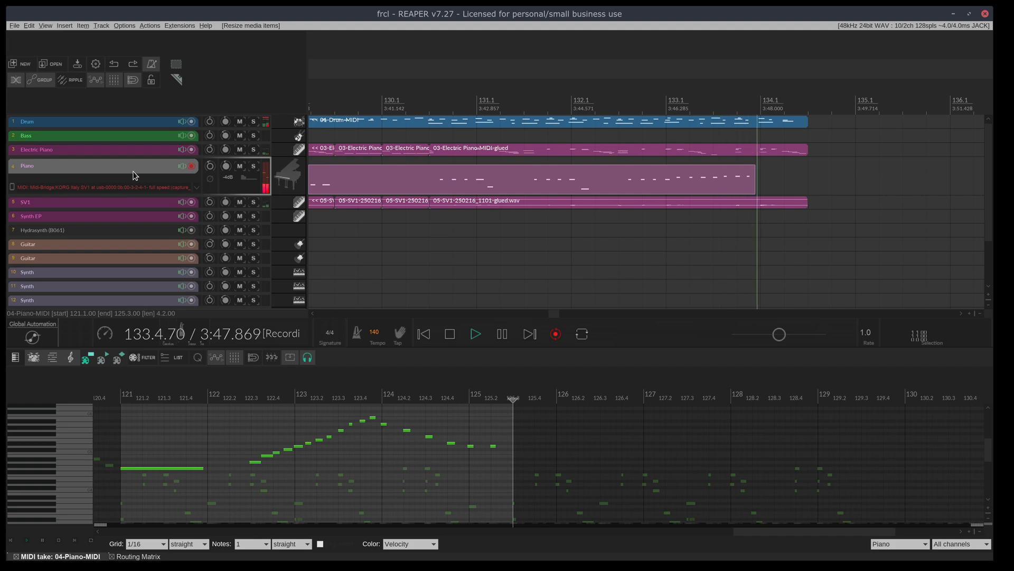
key("space")
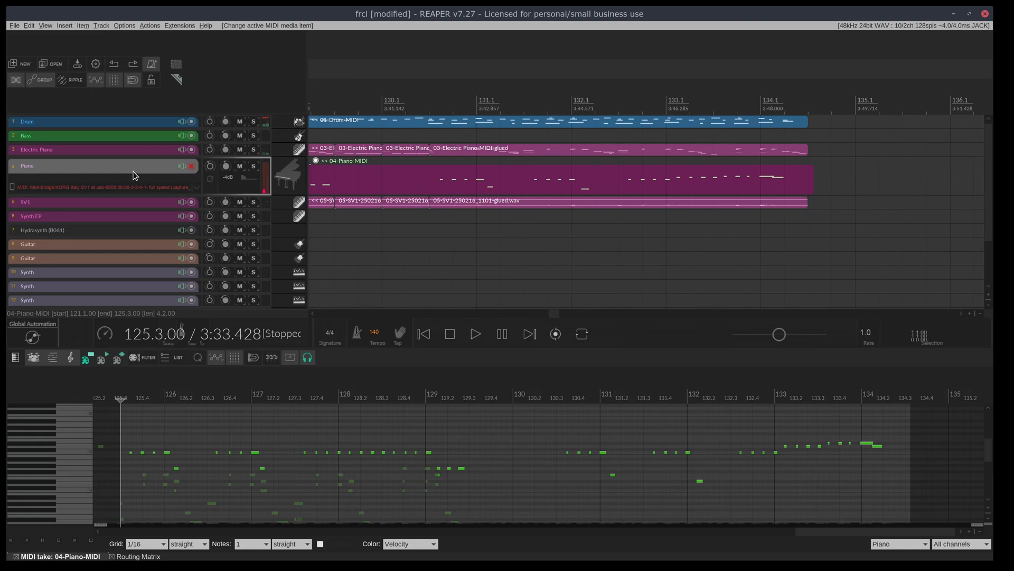
Delete the stray low note just after 129.1 in the new Piano take, save, and trim the take's end to 134.3.00
key("space")
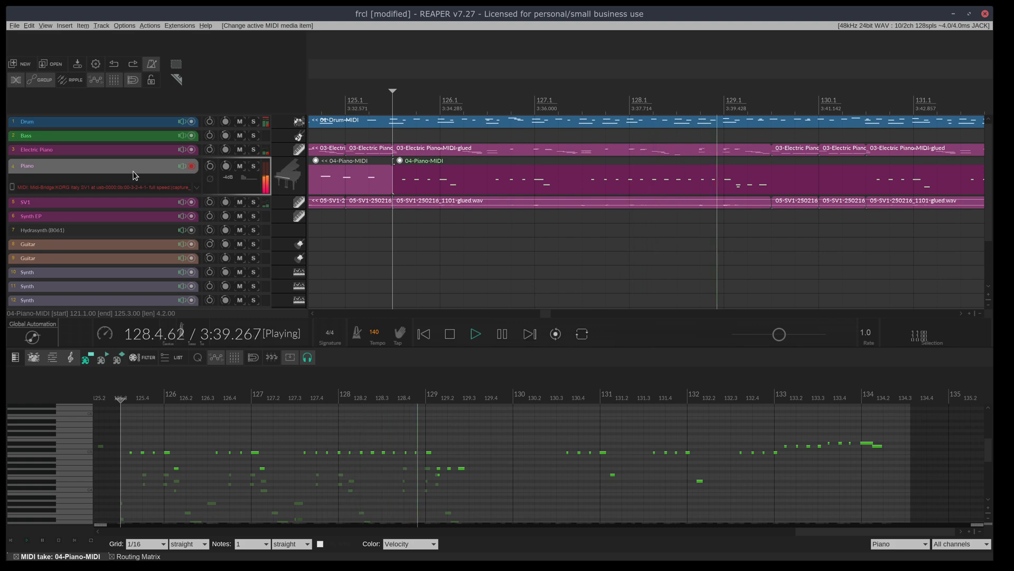
double_click(439, 474)
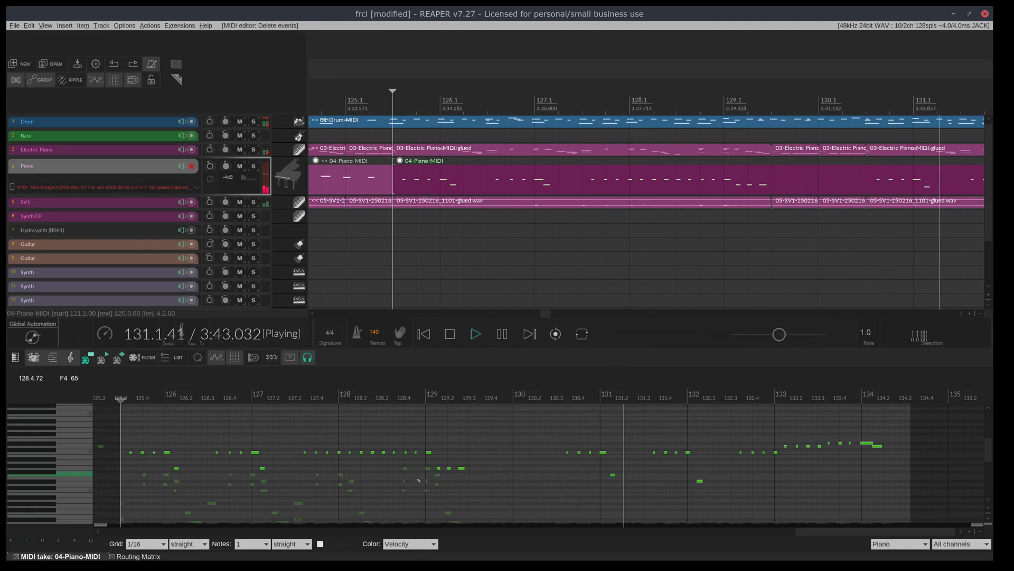
key("ctrl+s")
scroll(602, 183, "down", 4)
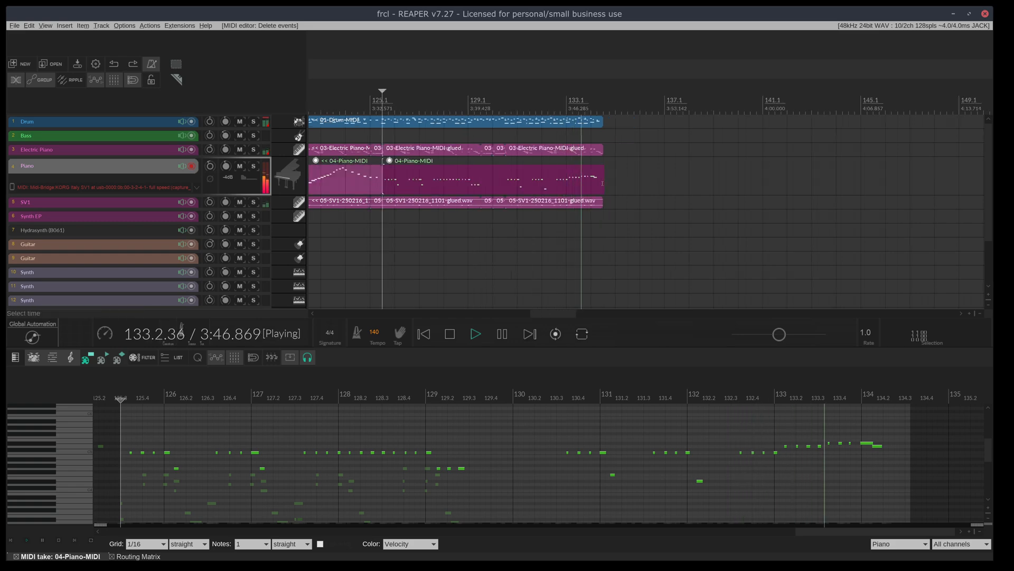
left_click_drag(602, 183, 603, 186)
Save the project and play the arrangement through from 105.1.00
left_click_drag(536, 317, 503, 317)
left_click(320, 98)
left_click(335, 98)
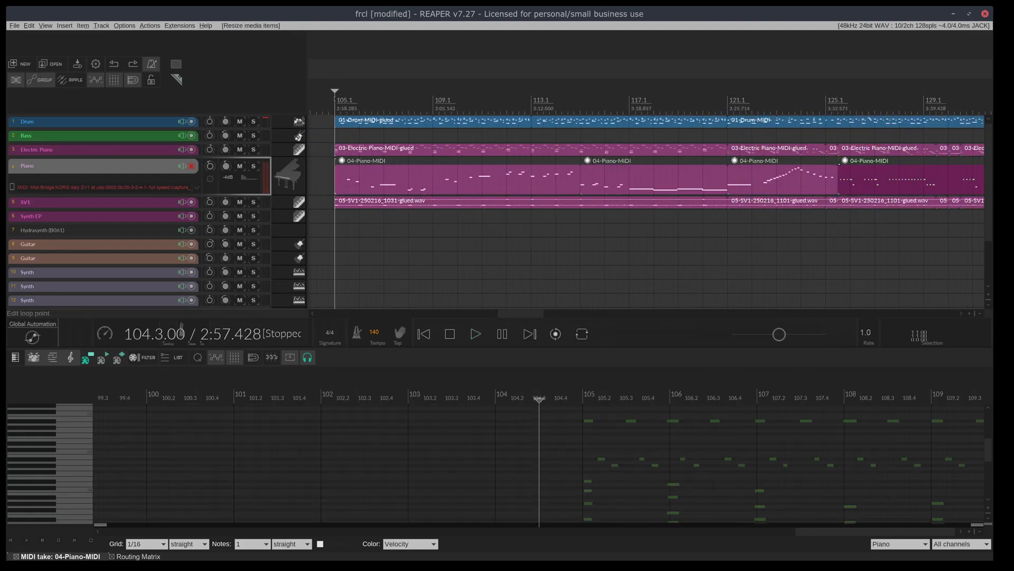
key("ctrl+s")
key("space")
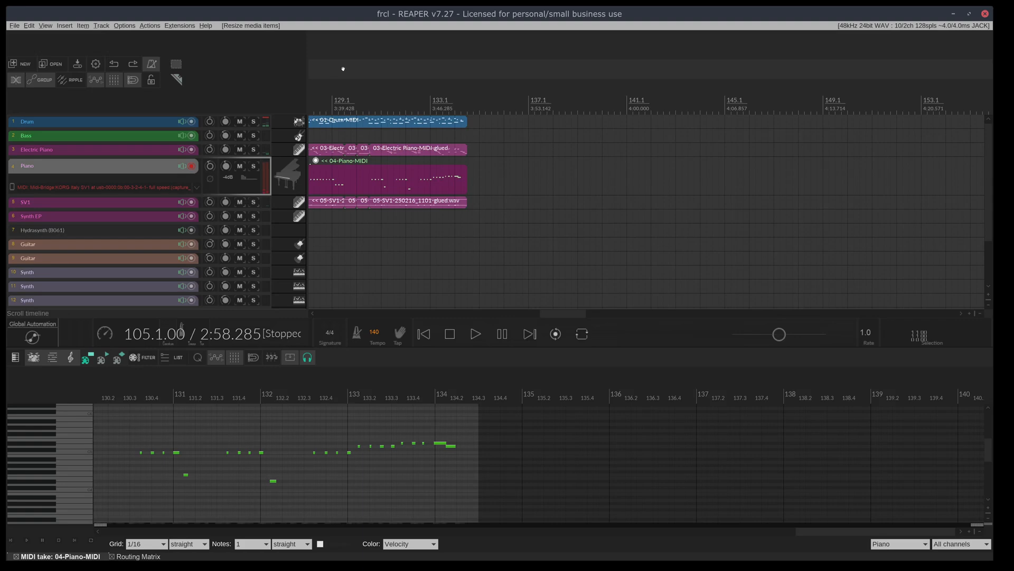
left_click(460, 104)
left_click(466, 104)
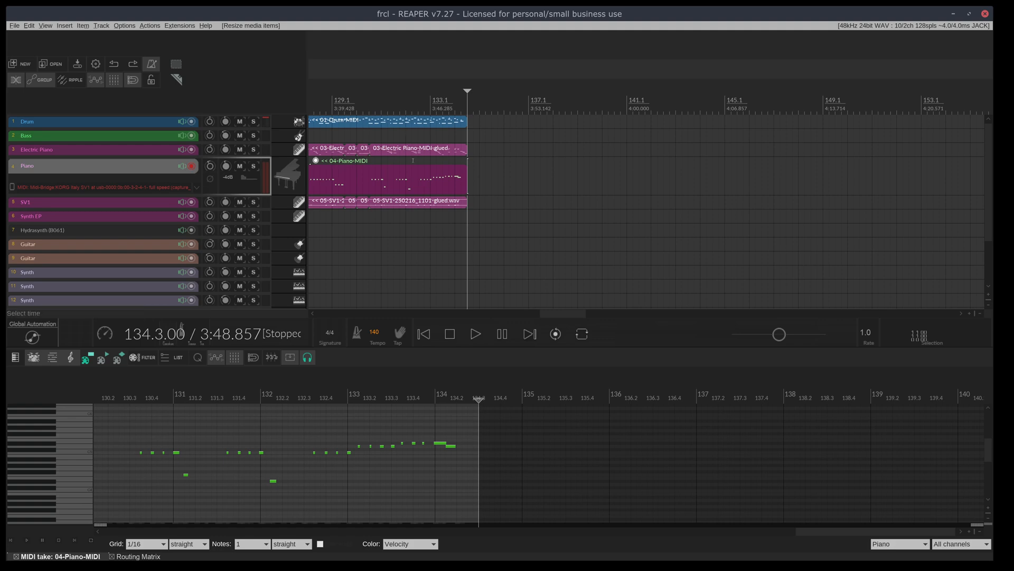
left_click_drag(550, 315, 543, 320)
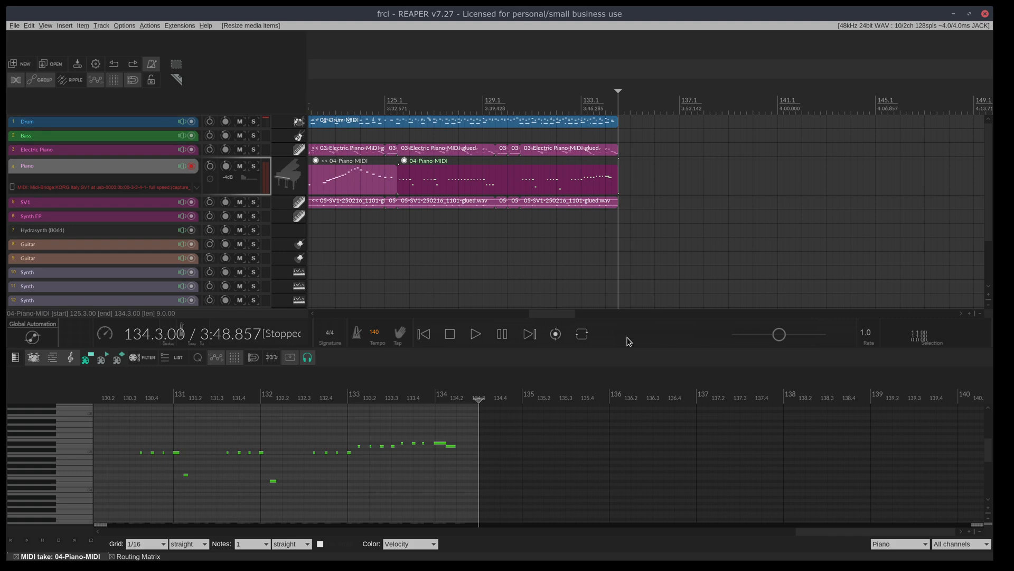
scroll(547, 312, "left", 2)
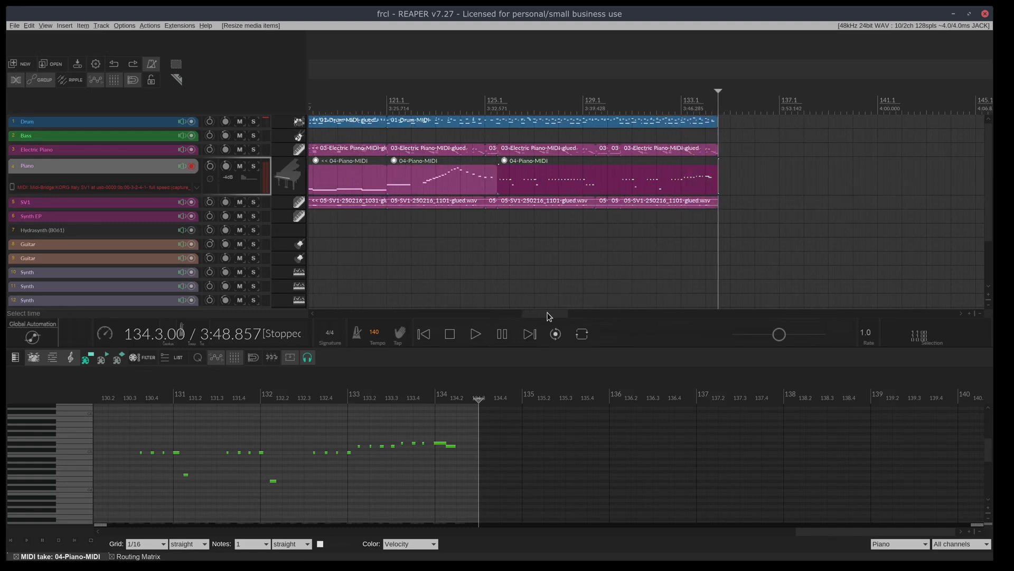
left_click(468, 176)
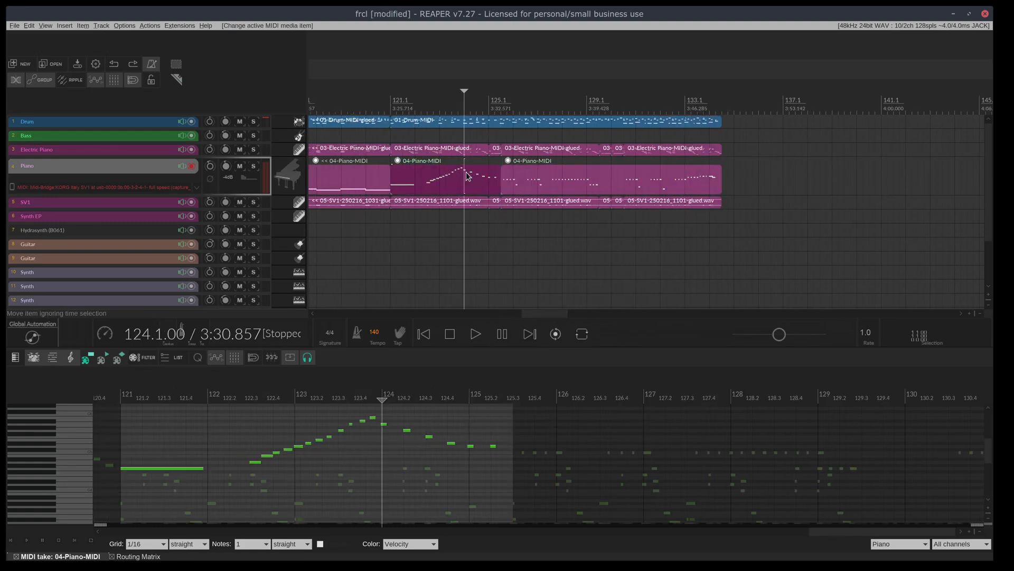
left_click(655, 190)
left_click(472, 187)
left_click(576, 187)
left_click(410, 183)
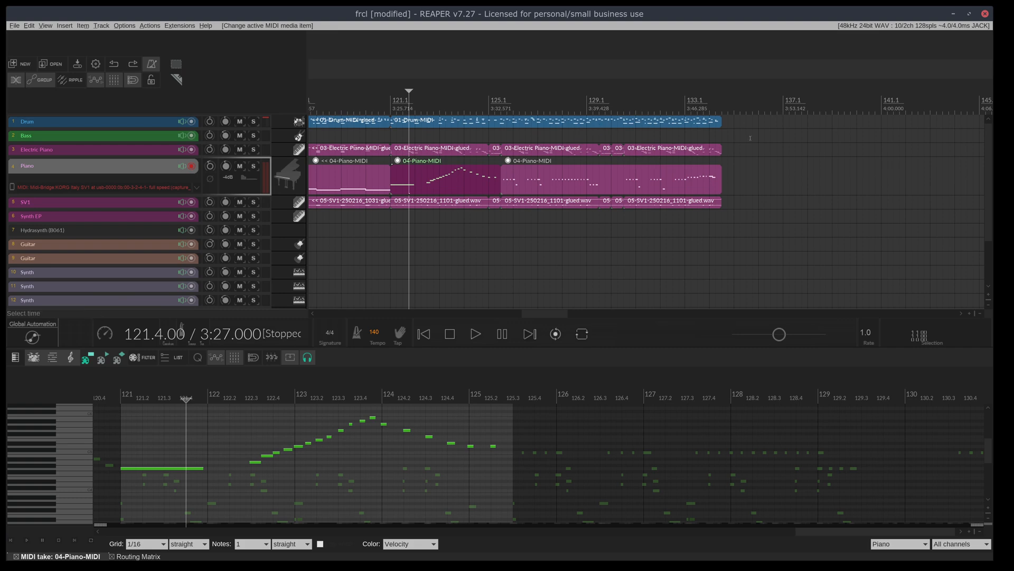
left_click_drag(554, 315, 527, 317)
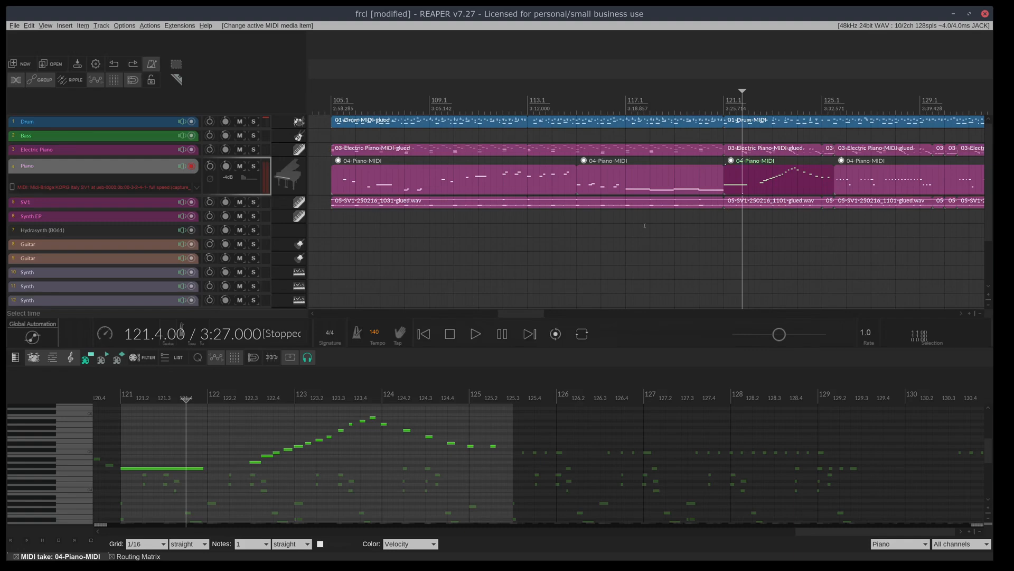
left_click_drag(512, 313, 535, 313)
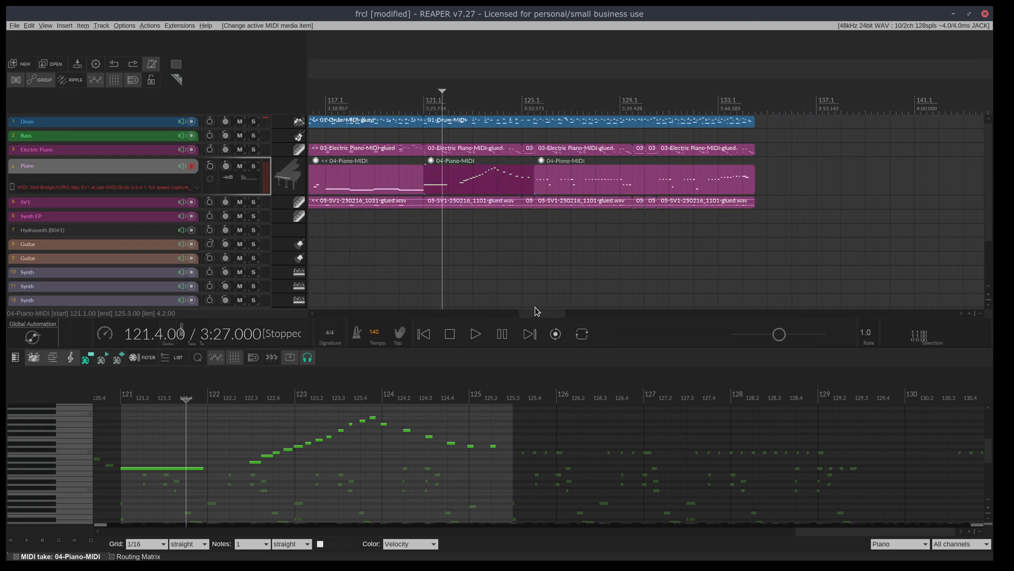
Clear the time selection, save the project and return the edit cursor to 1.1.00
mouse_move(782, 244)
left_mouse_down()
mouse_move(491, 119)
mouse_move(423, 105)
mouse_move(780, 227)
left_mouse_up()
key("ctrl+s")
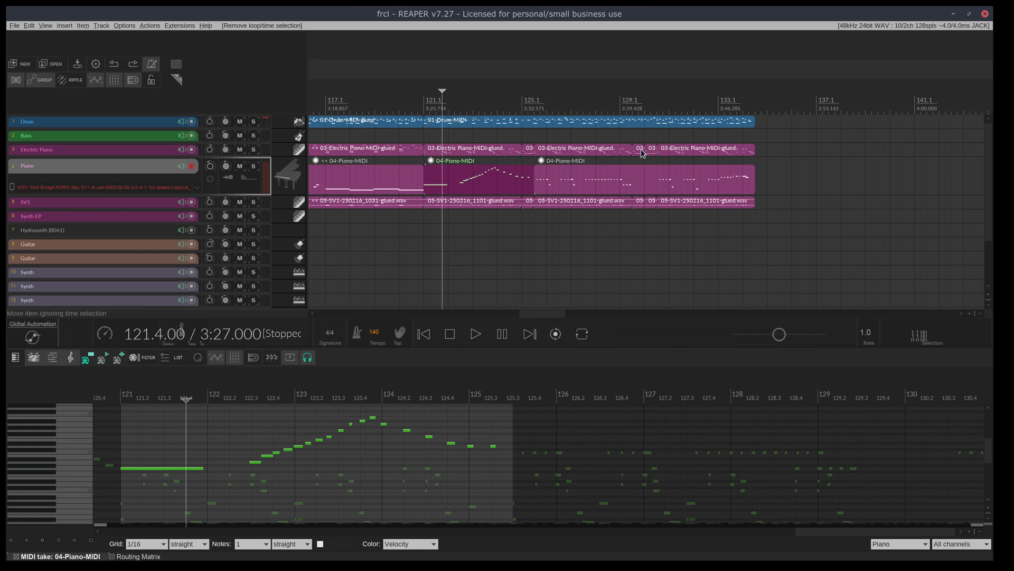
double_click(761, 107)
left_click_drag(758, 107, 790, 108)
left_click(775, 112)
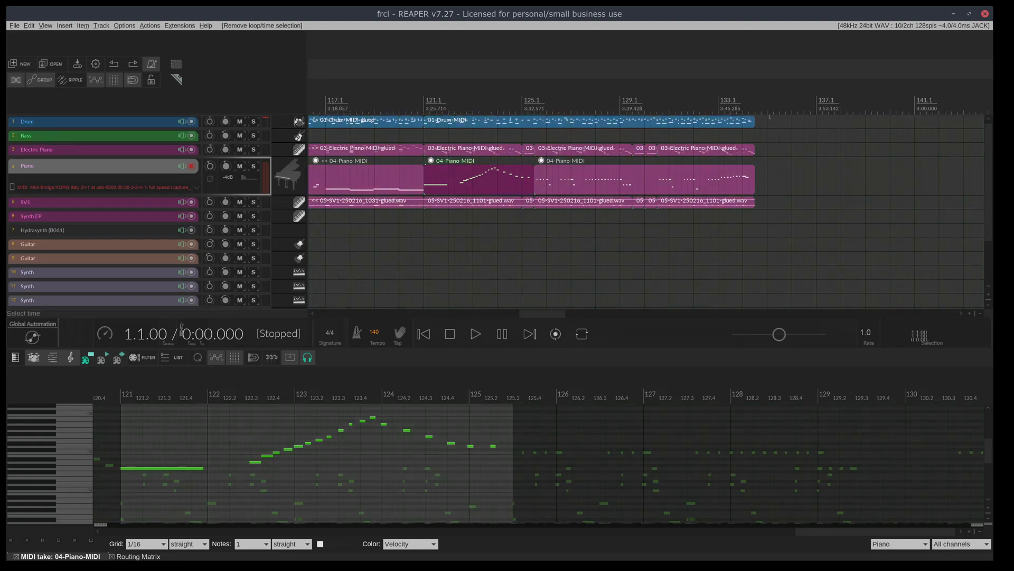
Delete the separate Drum item that starts around bar 81
left_click_drag(663, 227, 454, 151)
key("Escape")
scroll(591, 257, "down", 4)
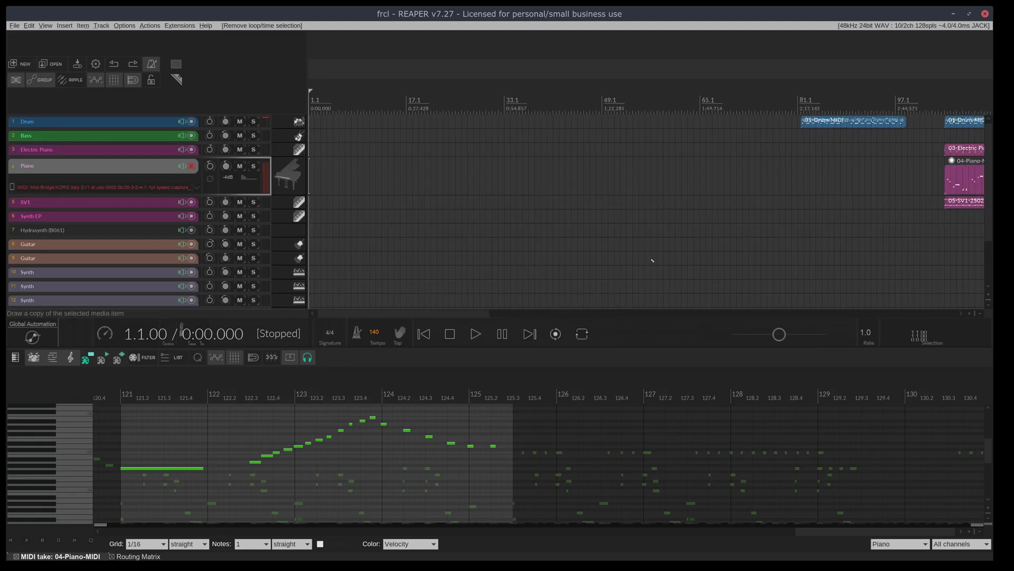
key("Delete")
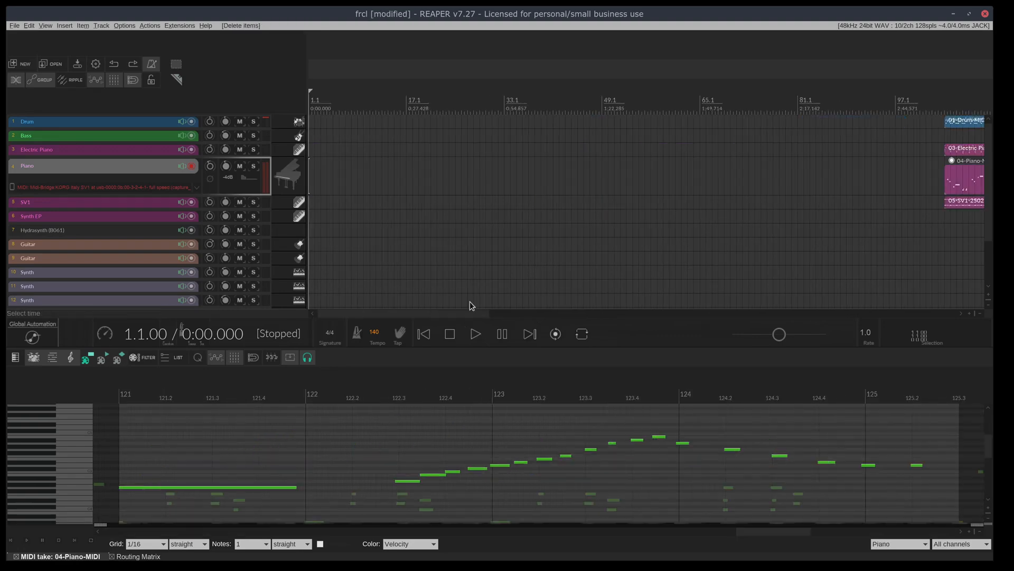
Move all the items starting at bar 105 together to 1.1.00 and save the project
left_click_drag(962, 151, 381, 190)
scroll(381, 190, "up", 4)
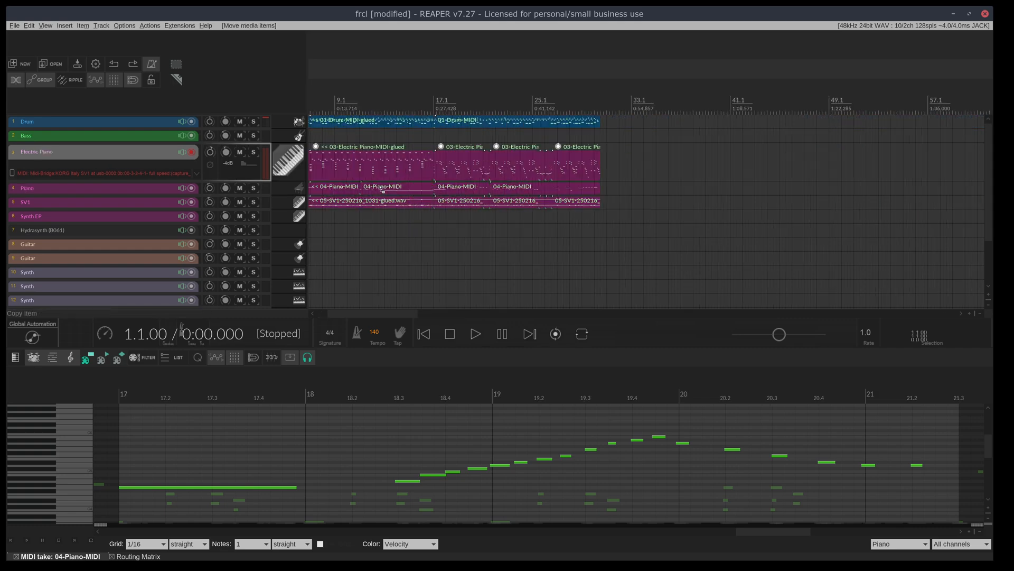
left_click_drag(354, 317, 378, 312)
key("ctrl+s")
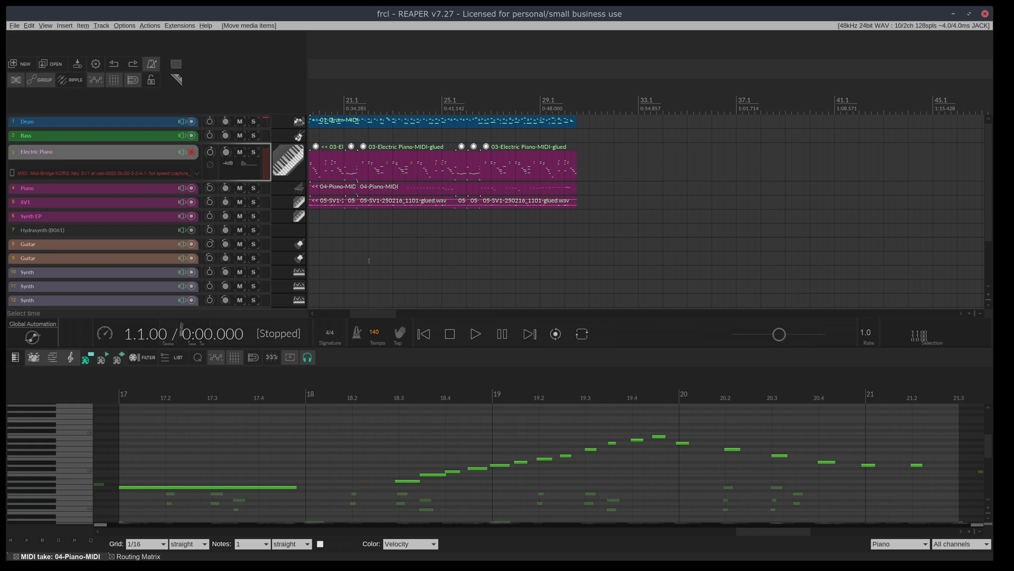
Play the moved arrangement from 1.1.00 until its end near 30.3, then stop
left_click(577, 109)
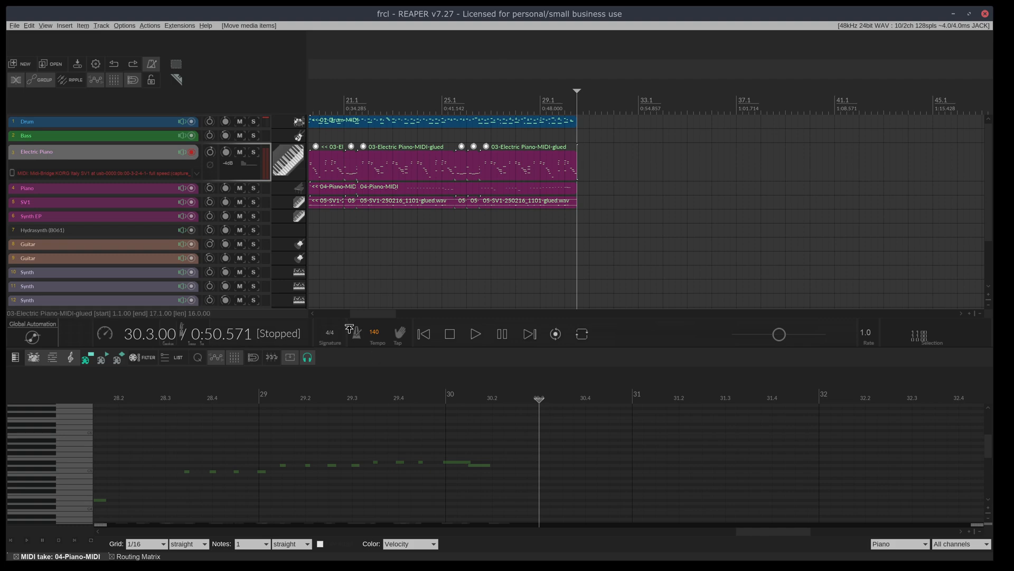
left_click_drag(364, 317, 331, 320)
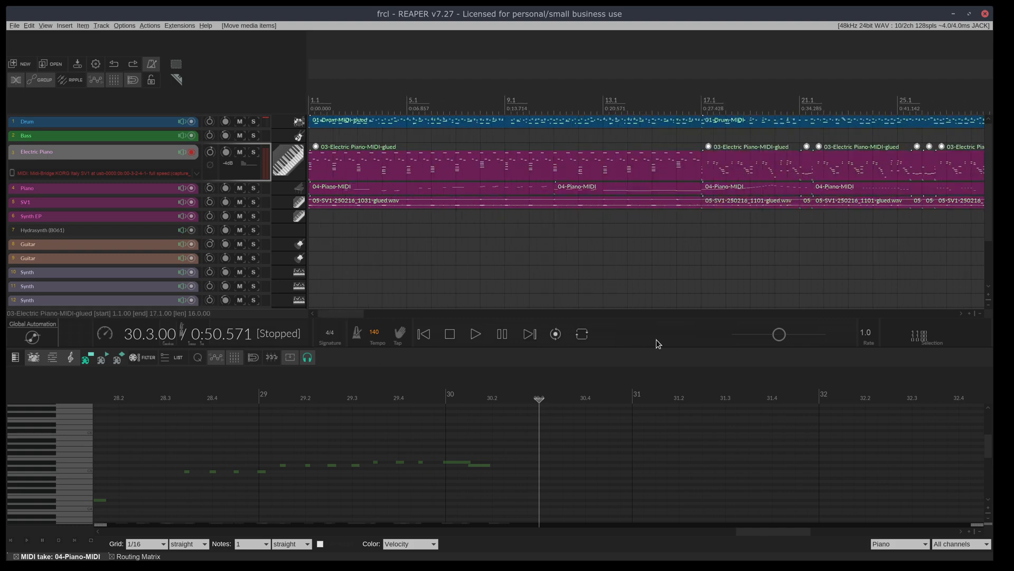
key("Home")
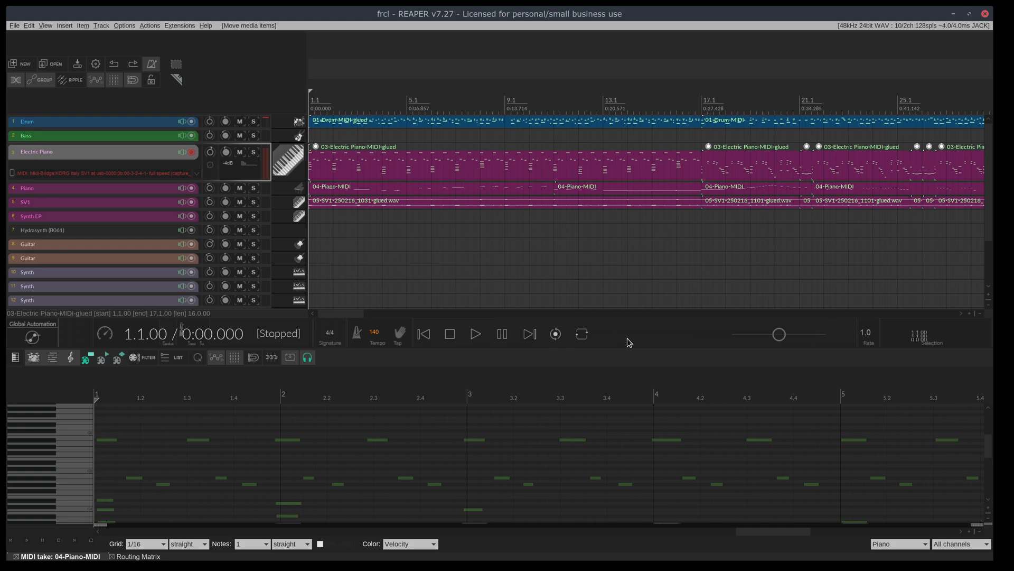
key("space")
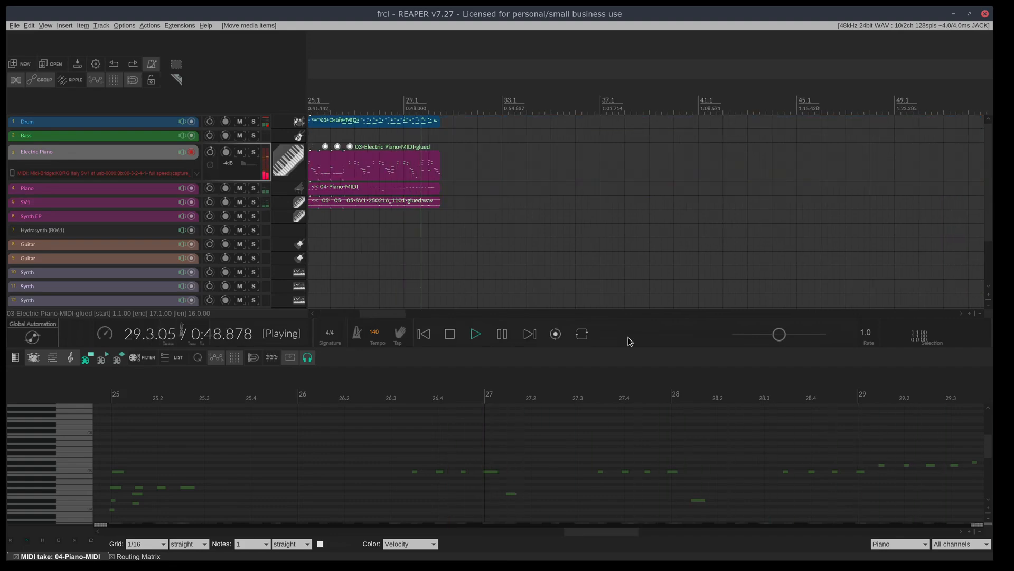
key("space")
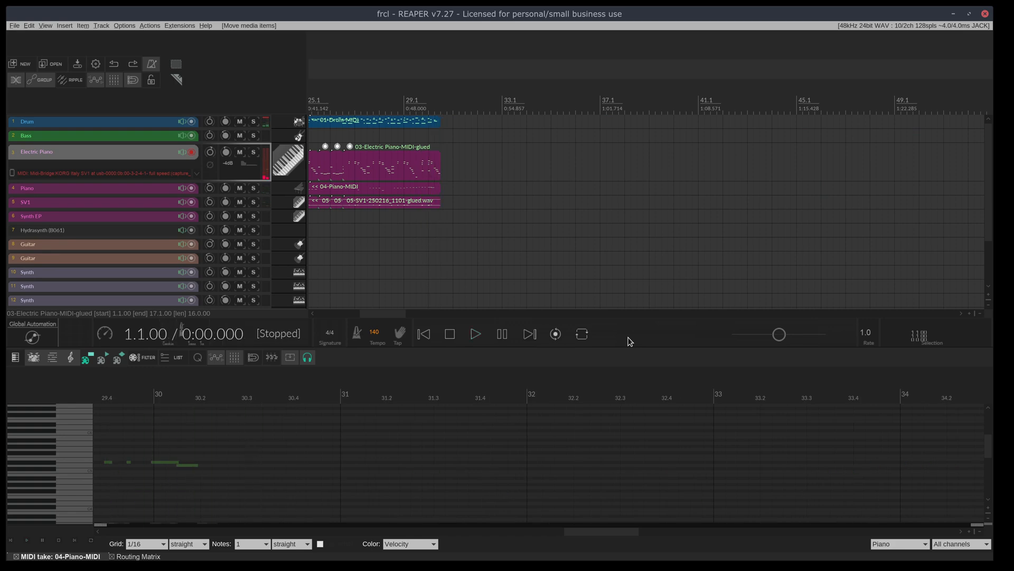
Arm SV1 alongside Electric Piano, record both from 30.3.00 to about 41.1, and play the new takes back from 34.3.00
left_click(441, 102)
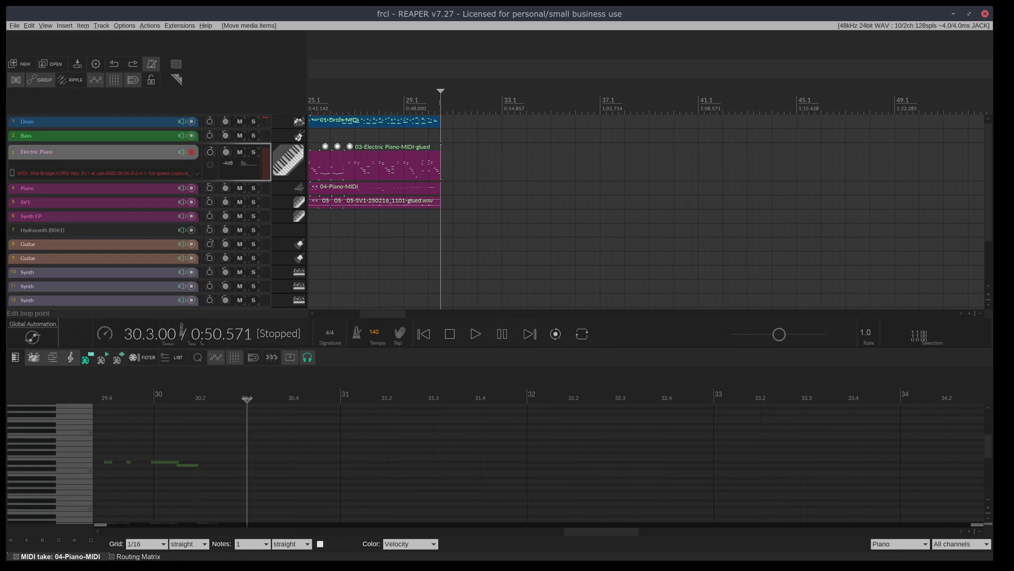
left_click(124, 204)
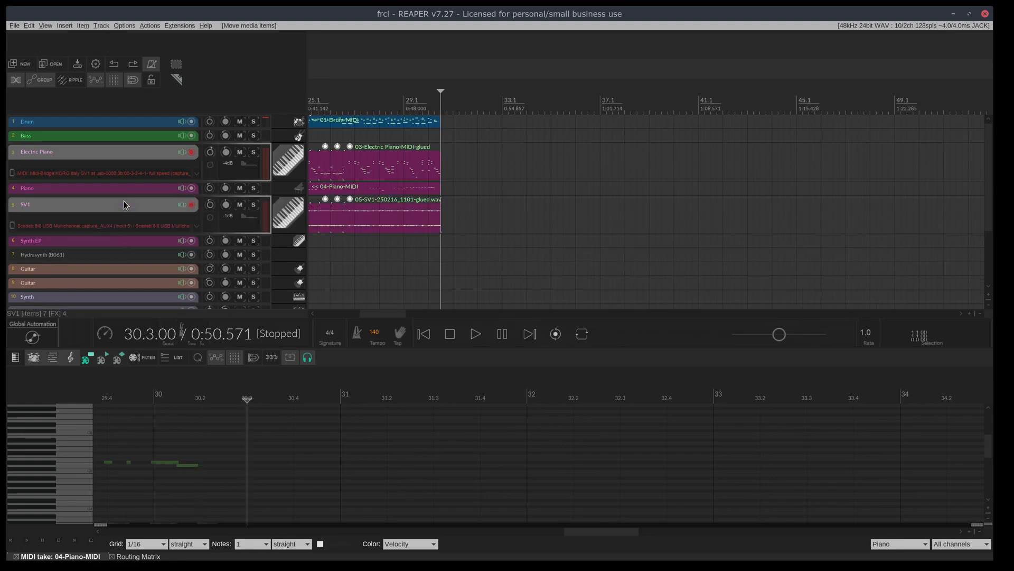
key("ctrl+r")
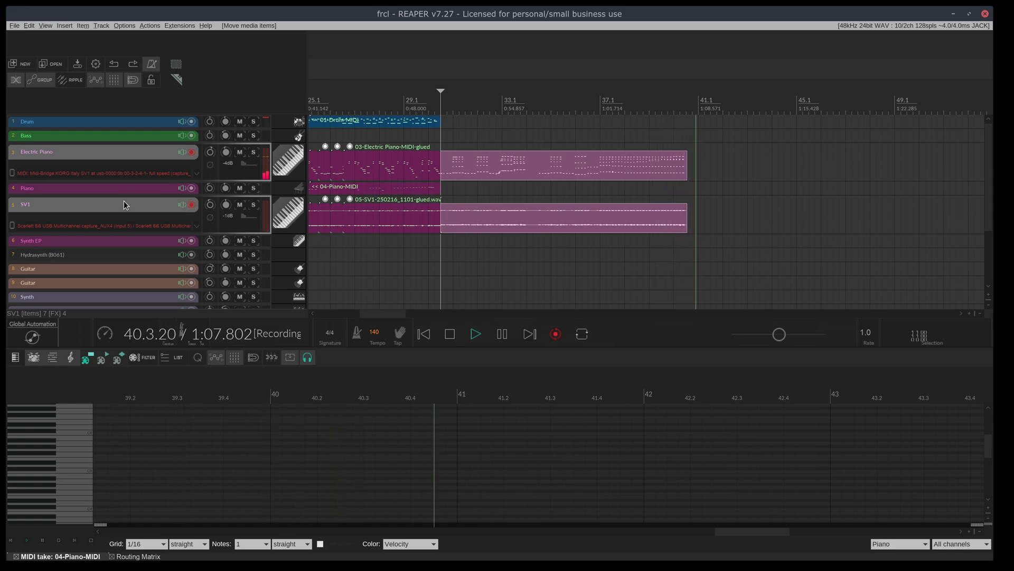
key("space")
left_click(539, 101)
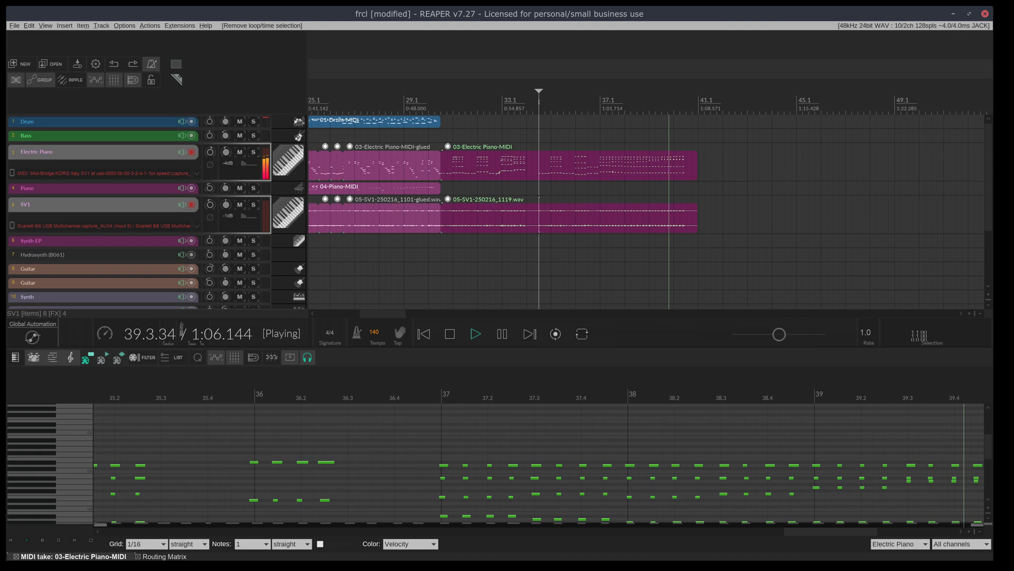
Split the new Electric Piano and SV1 takes at 34.3.00, delete the part before it, and move the remainder to 30.3.00
key("space")
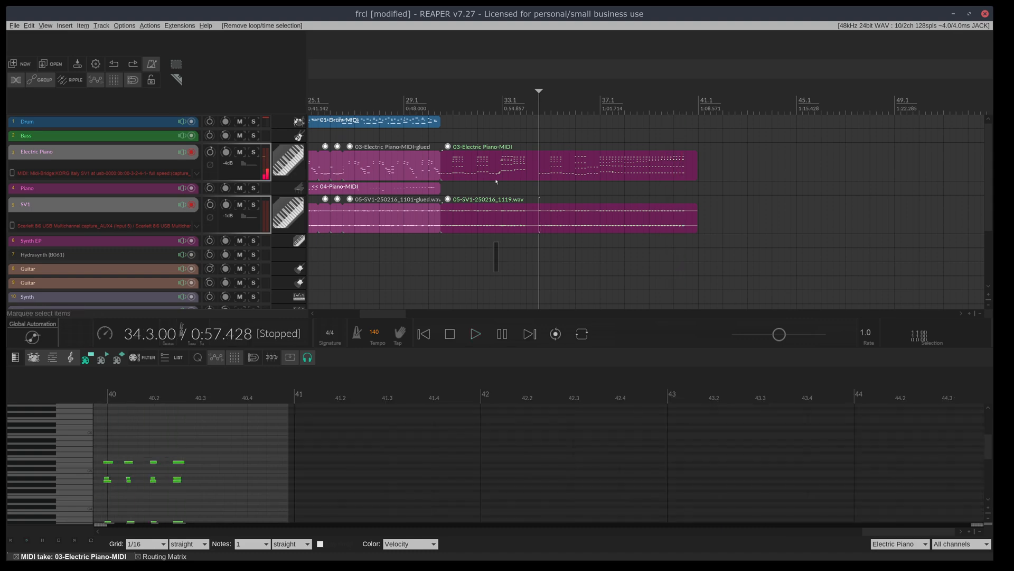
key("Delete")
left_click_drag(517, 176, 519, 177)
key("ctrl+z")
left_click_drag(491, 125, 505, 274)
key("s")
left_click(512, 152)
key("Delete")
left_click_drag(581, 164, 481, 167)
Play from 29.3.00 and shorten the moved Electric Piano and SV1 takes to end at 36.4.00
left_click(423, 120)
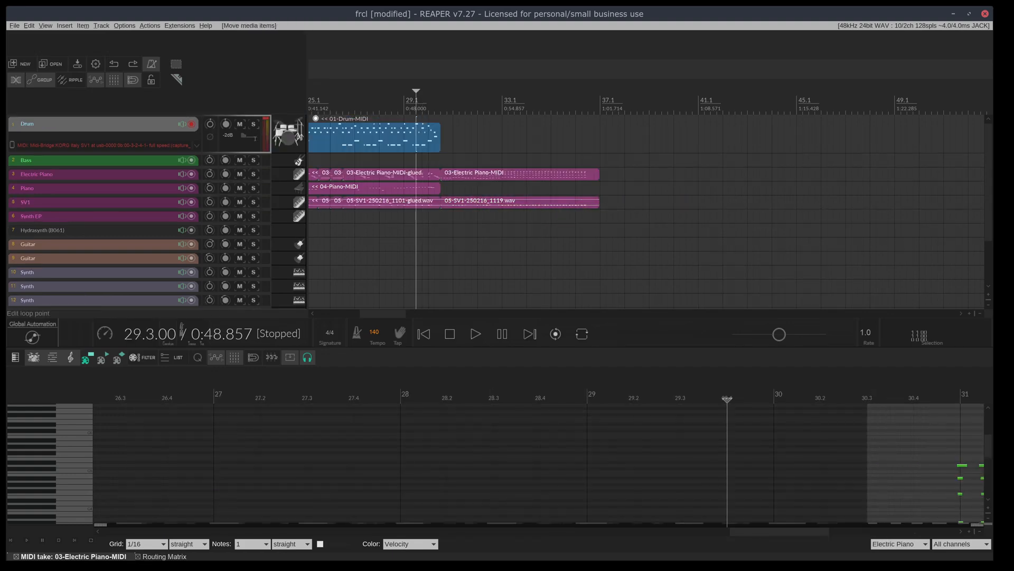
key("space")
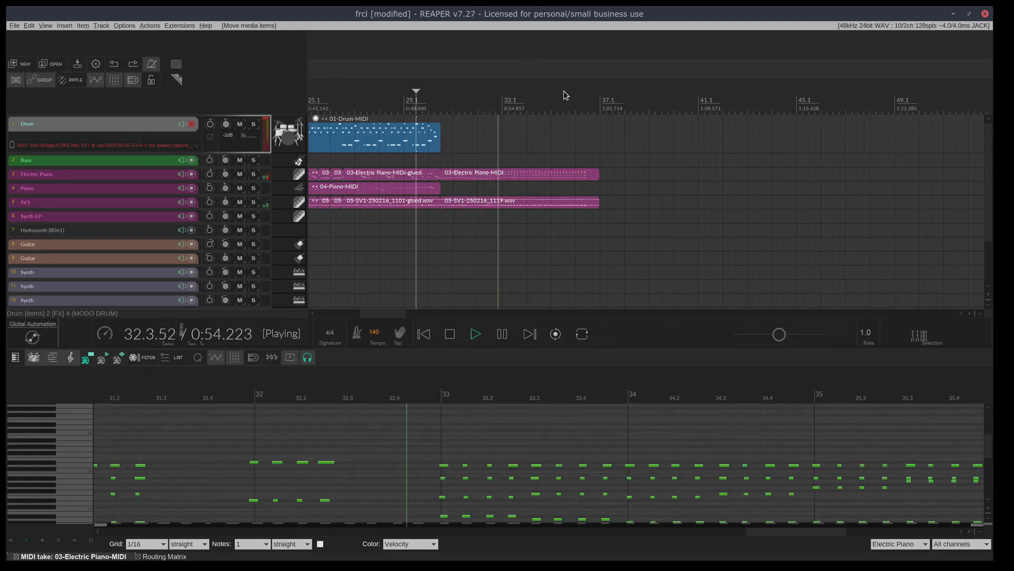
left_click_drag(605, 239, 594, 180)
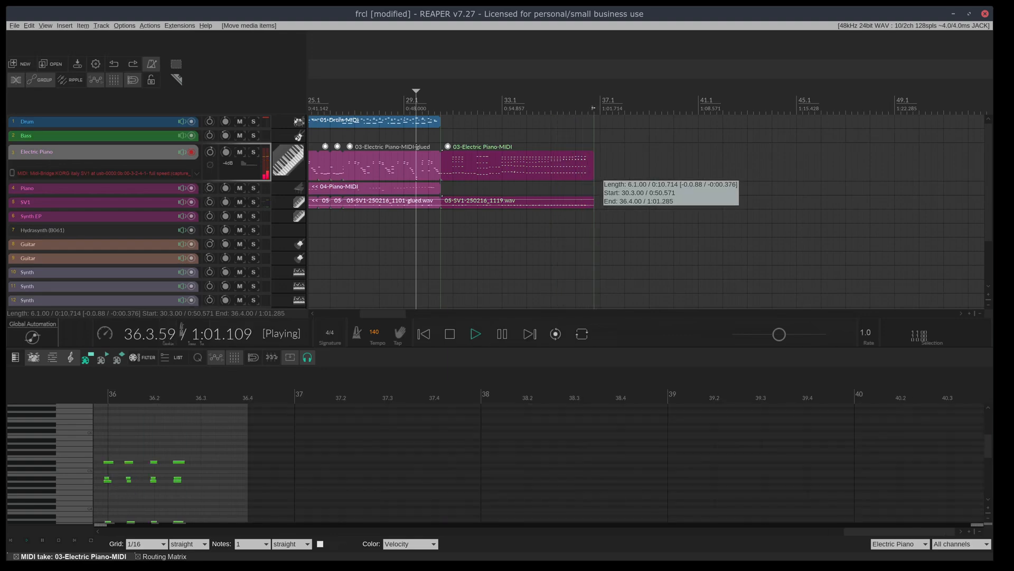
key("space")
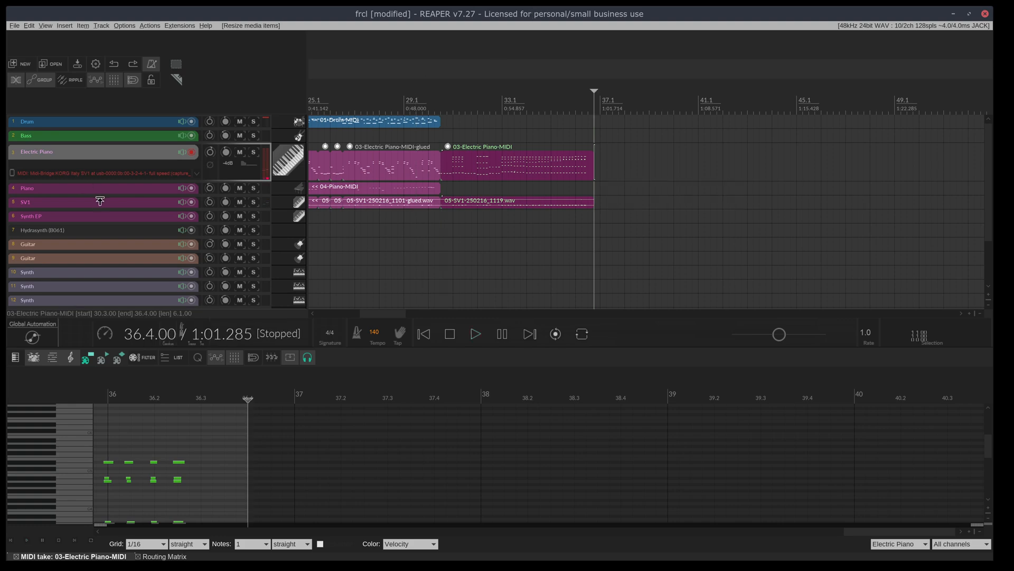
Arm the SV1 and Electric Piano tracks together and save the project
left_click(145, 206)
left_click(162, 152)
key("ctrl+s")
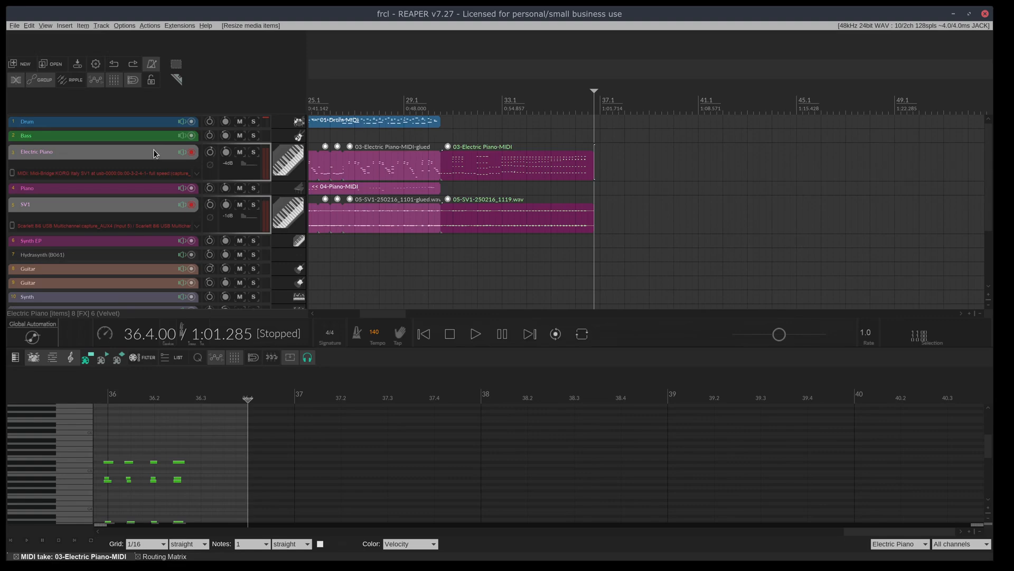
Try recording Electric Piano and SV1 together from 36.4.00 to about 81.1, and undo the recording
key("ctrl+r")
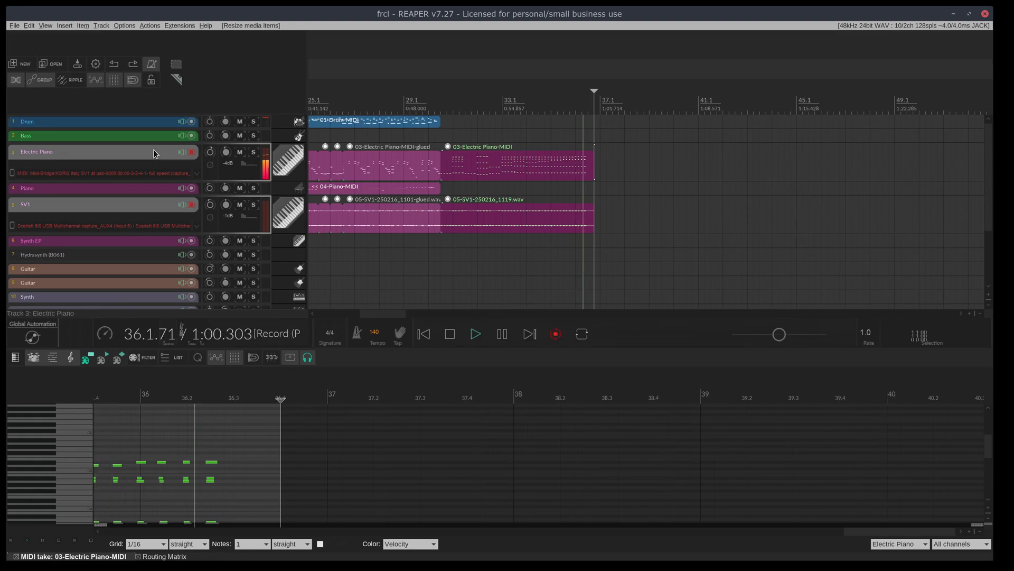
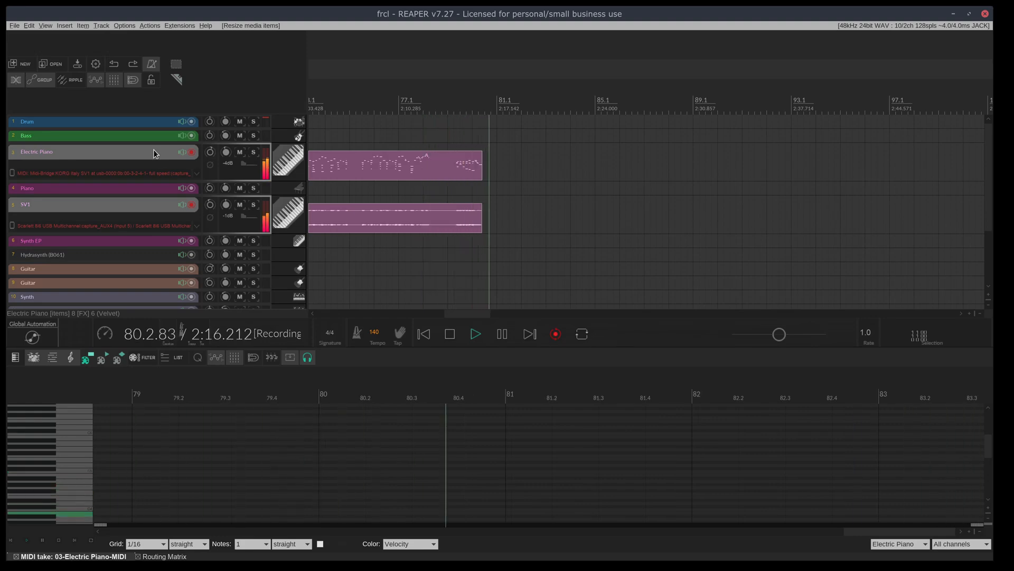
key("space")
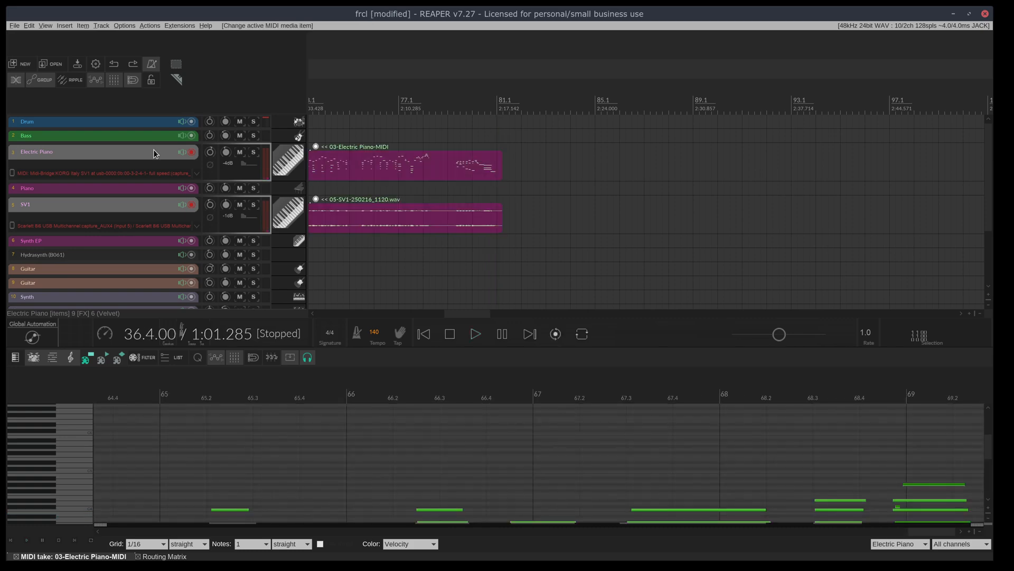
key("ctrl+z")
key("ctrl+z")
Save the project and play the arrangement from 27.1.00 to about 36.1, stopping and replaying it once
scroll(489, 227, "down", 8)
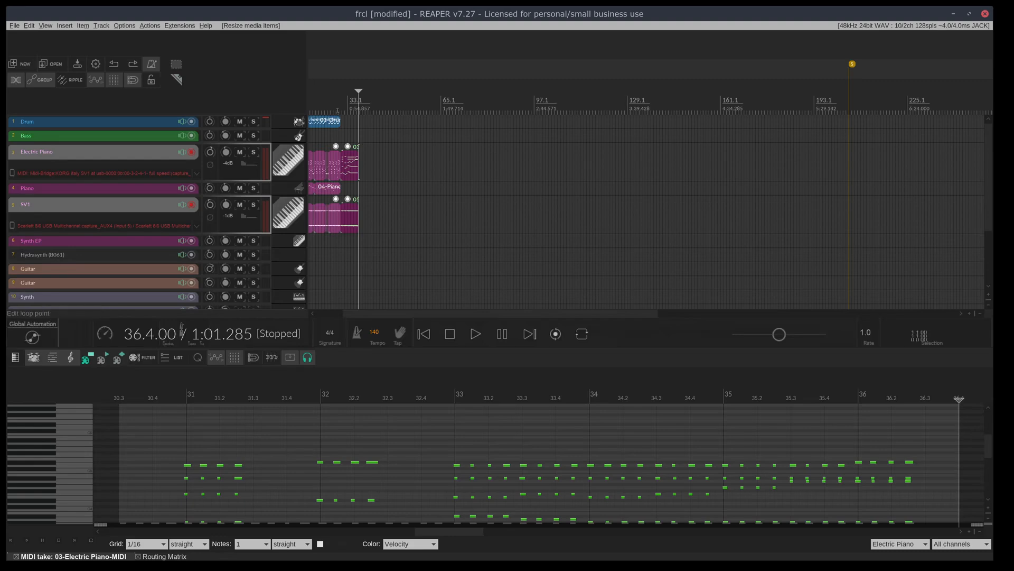
key("ctrl+s")
key("space")
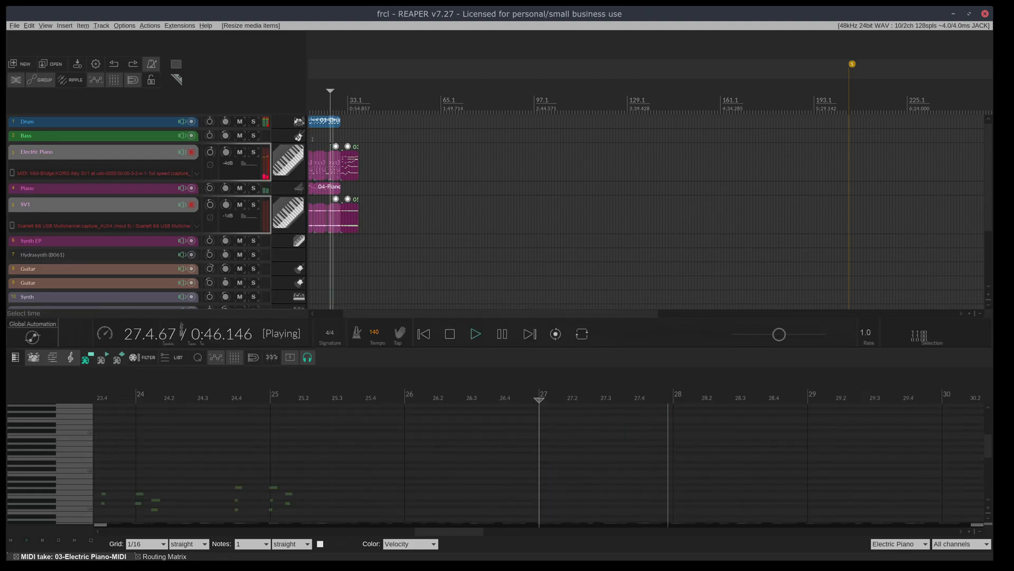
scroll(344, 136, "up", 3)
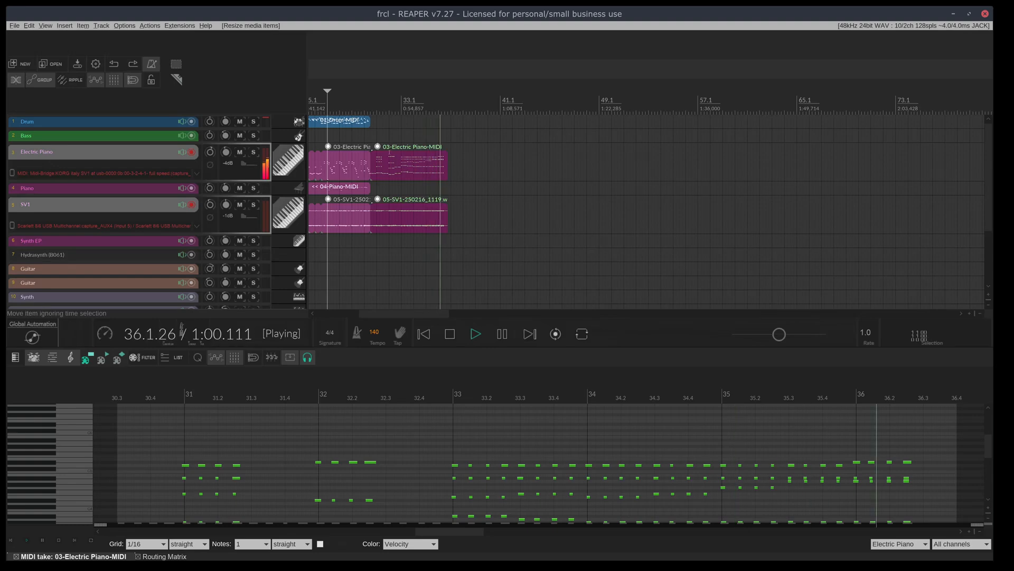
key("space")
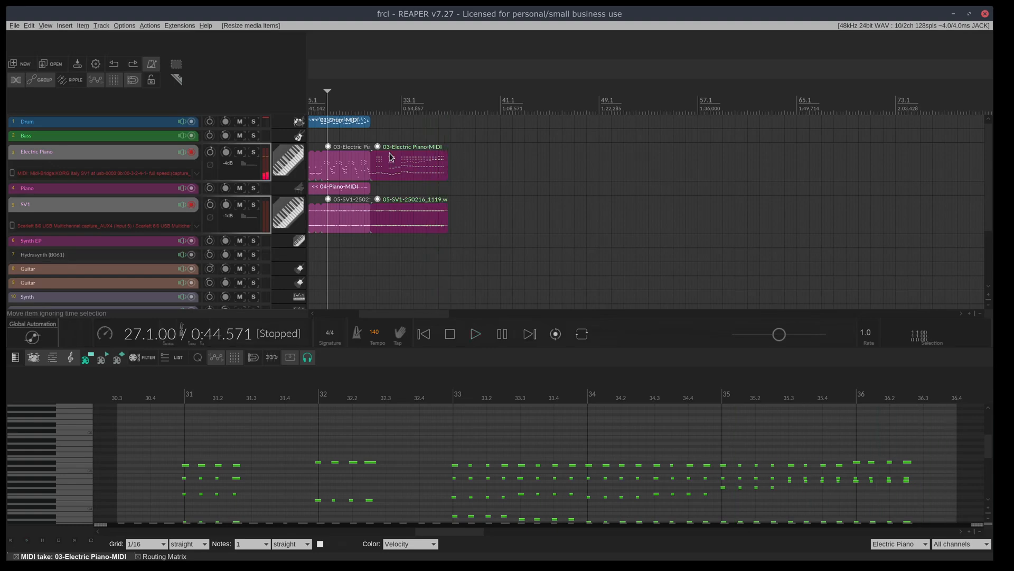
key("space")
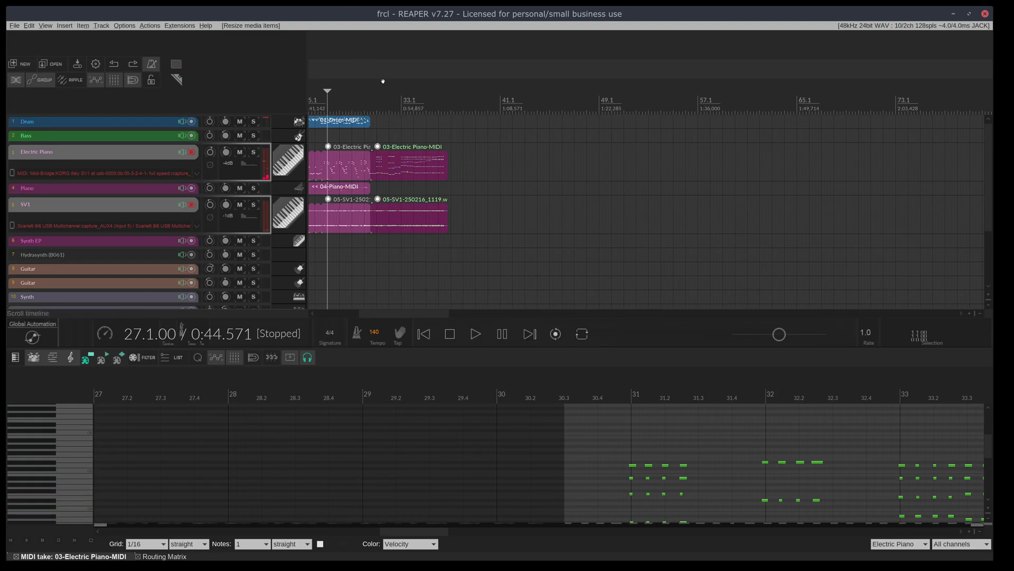
Record Electric Piano and SV1 together from 36.4.00 to about 49.1 and play the new takes back from 39.4.00
left_click(455, 94)
left_click(451, 99)
left_click(448, 102)
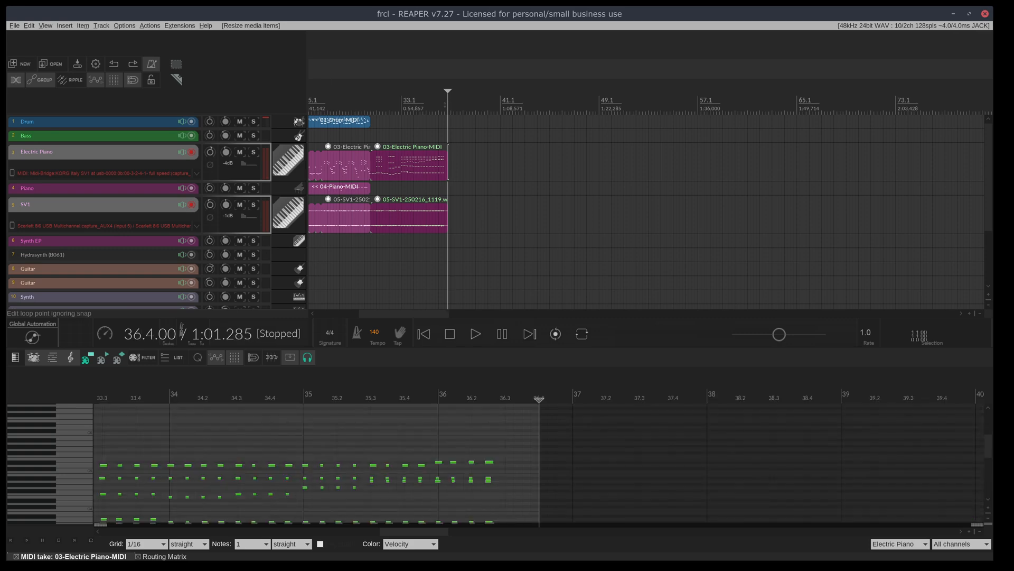
key("ctrl+r")
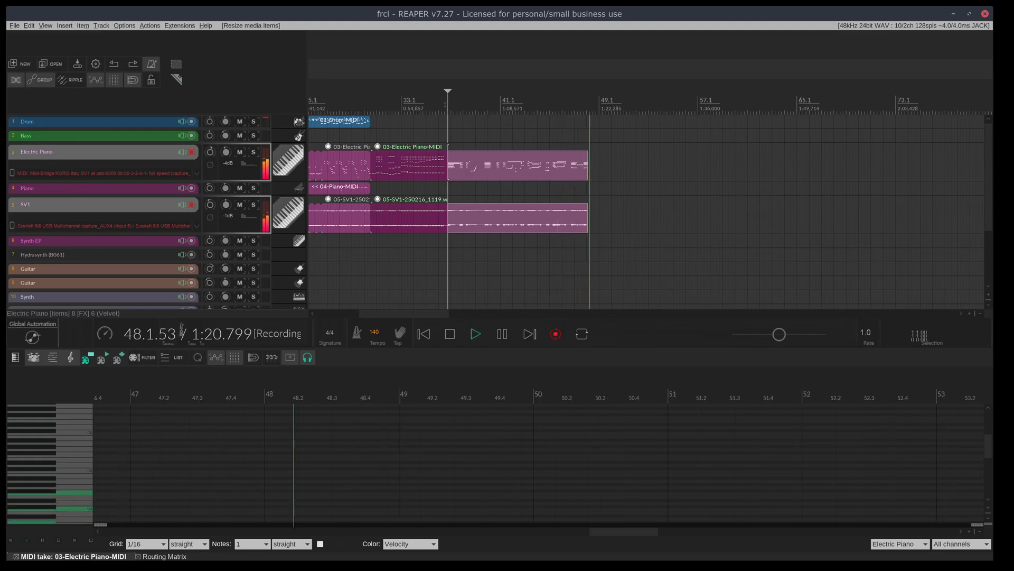
key("space")
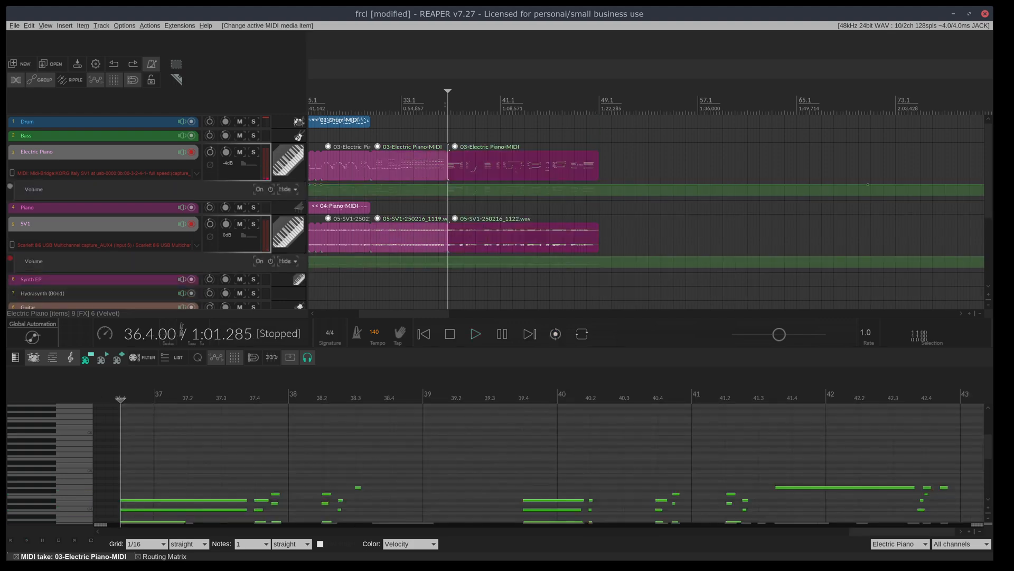
key("v")
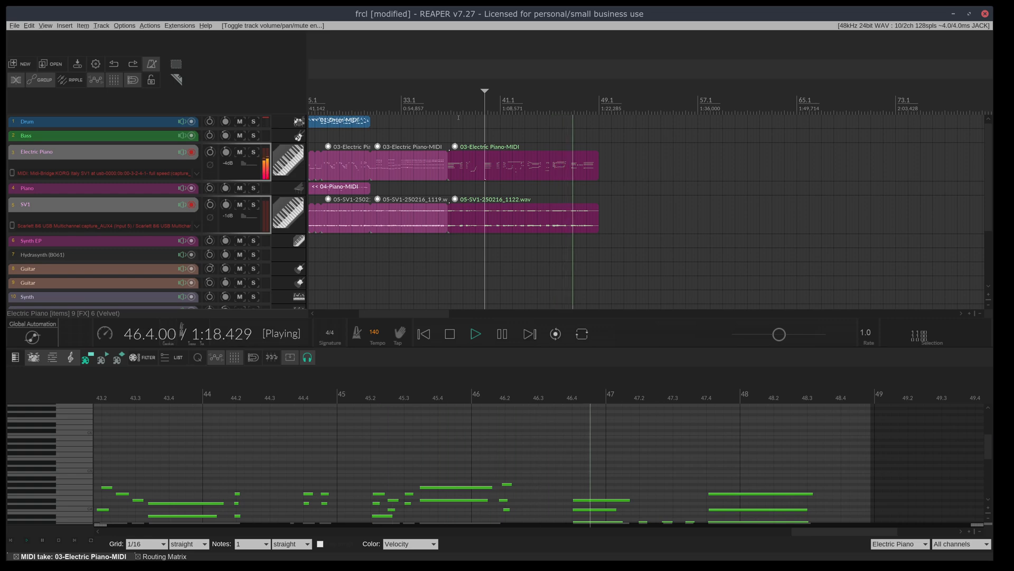
key("space")
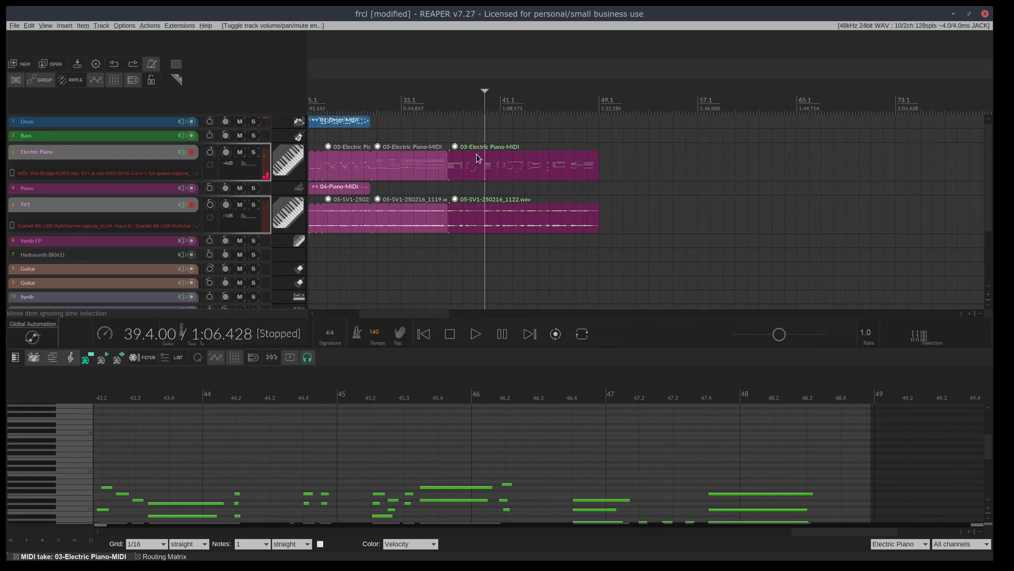
Split the new Electric Piano and SV1 takes at 39.4.00, delete the part before it, and move the remainder to 36.4.00
key("s")
left_click(476, 159)
key("Delete")
left_click_drag(489, 164, 534, 236)
left_click_drag(536, 179, 500, 190)
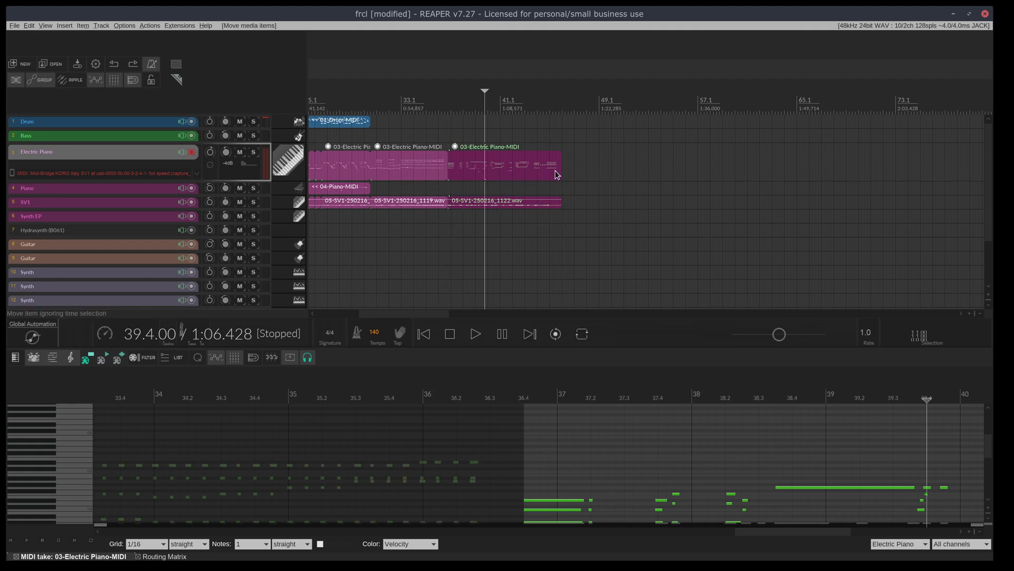
Trim the moved Electric Piano and SV1 takes to end at about 44.4, glue each one, and save the project
left_click_drag(561, 171, 546, 172)
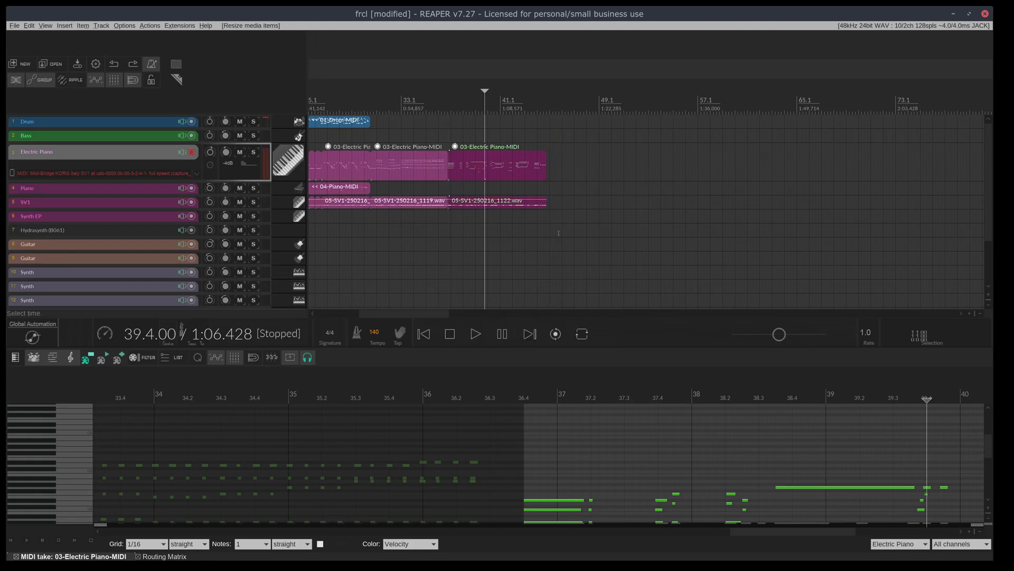
key("ctrl+s")
key("ctrl+g")
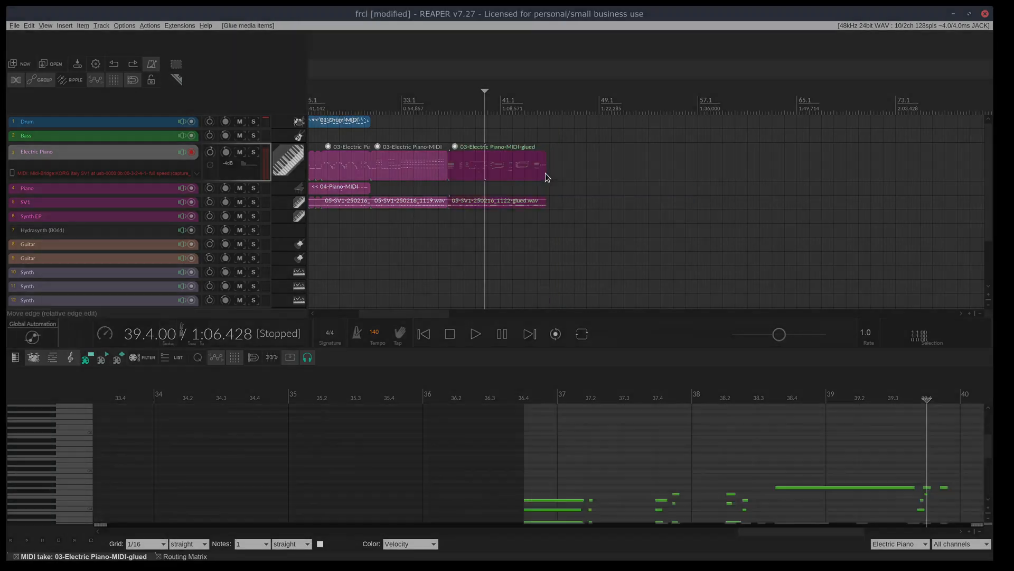
key("ctrl+s")
Extend the looped glued Electric Piano and SV1 items to 79.1.00, save the project, and play them from 36.4.00
left_click_drag(829, 199, 970, 200)
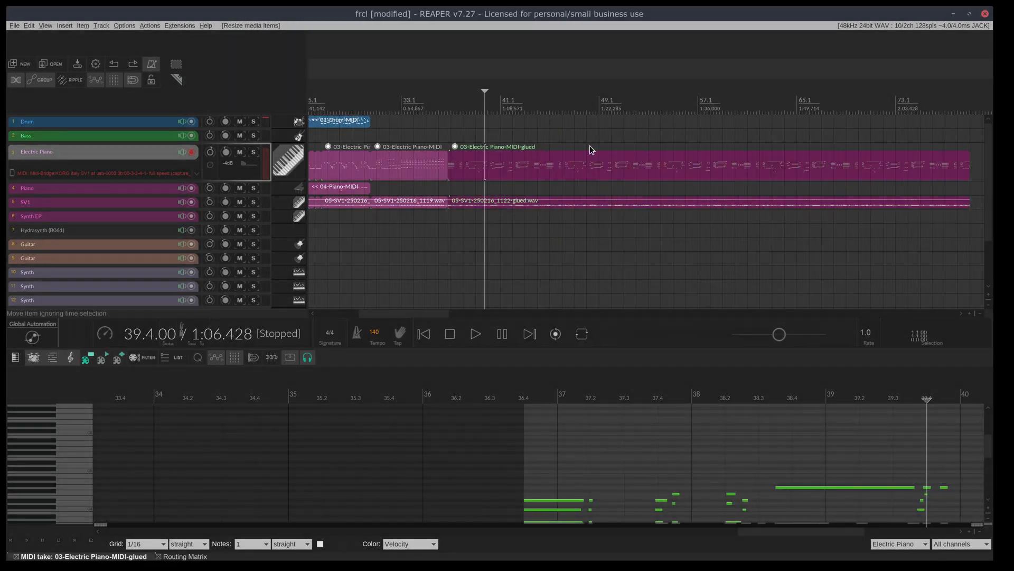
left_click(447, 108)
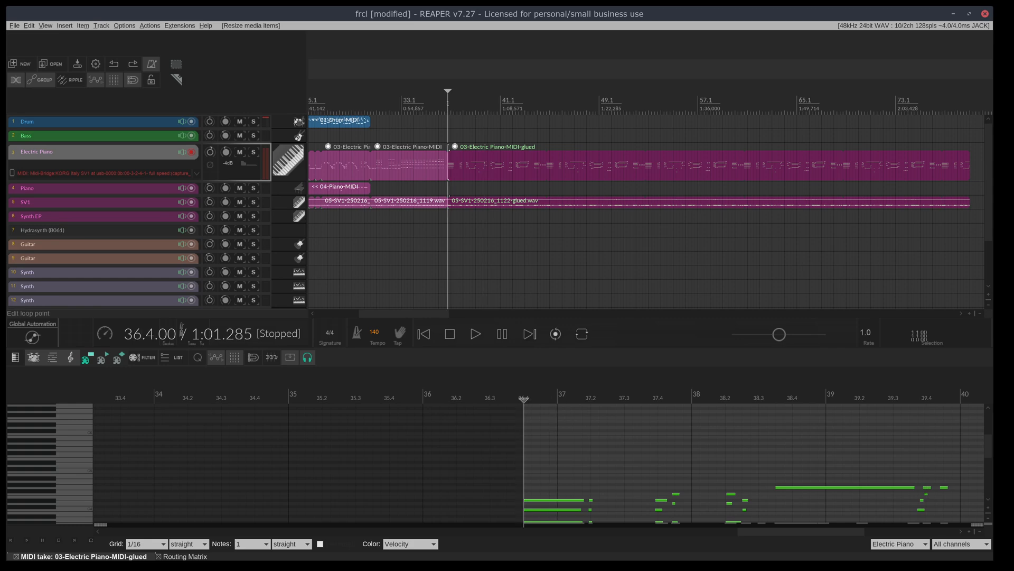
key("ctrl+s")
key("space")
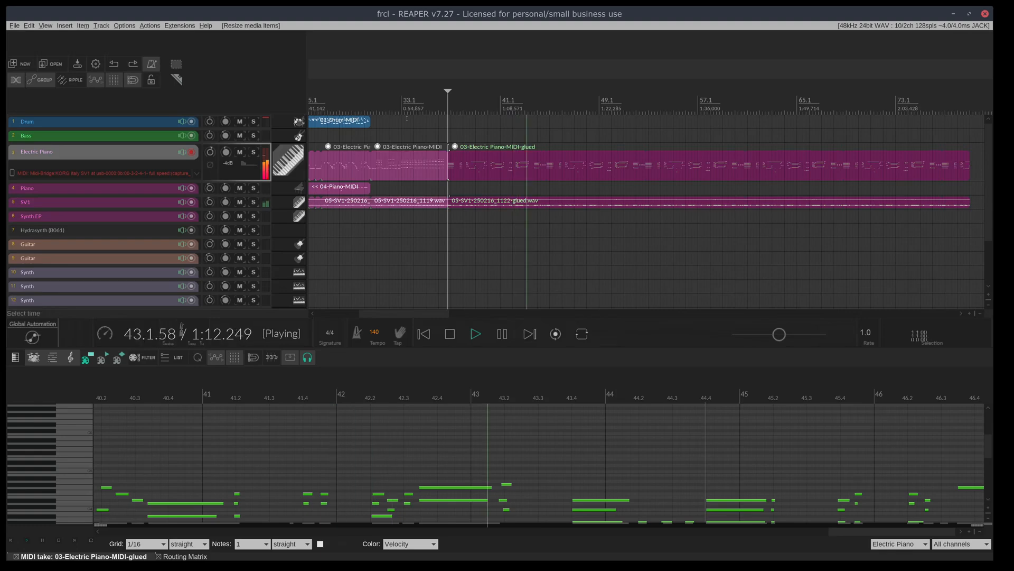
scroll(761, 452, "down", 3)
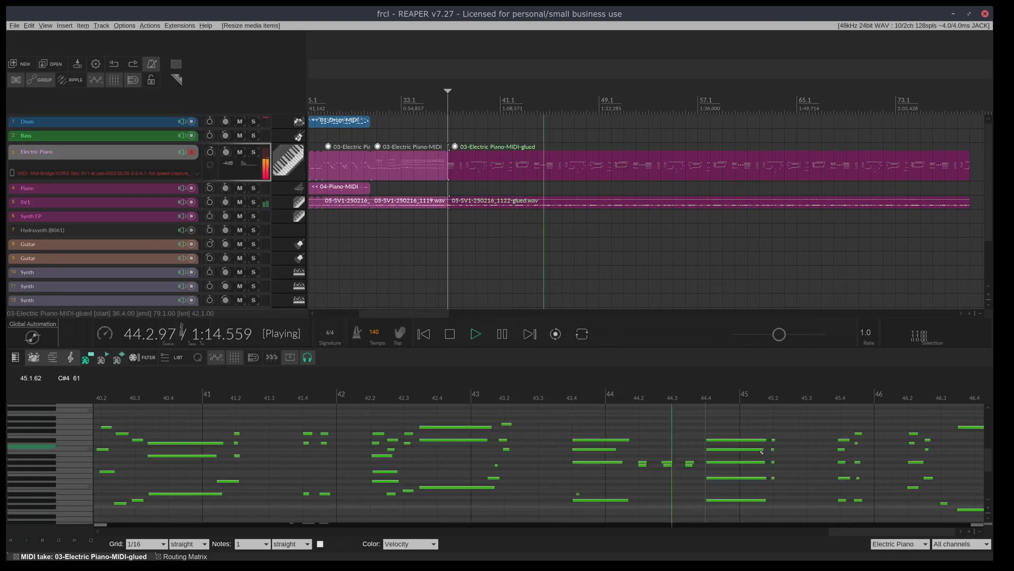
scroll(761, 451, "down", 1)
key("space")
Arm the Drum track, try recording a part from 36.4.00 to about 41.3, and undo the recording
left_click(136, 123)
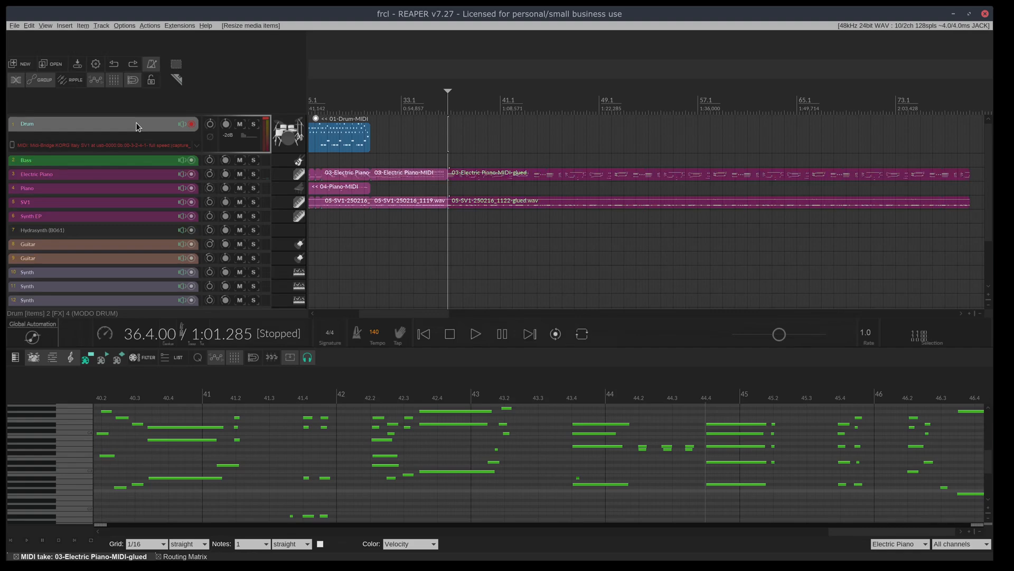
key("ctrl+r")
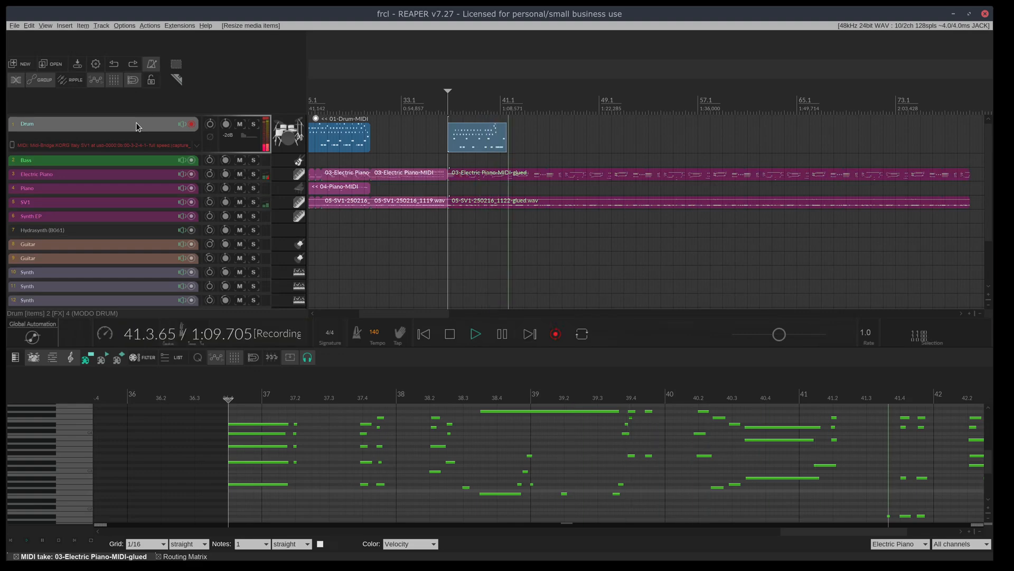
key("space")
key("ctrl+z")
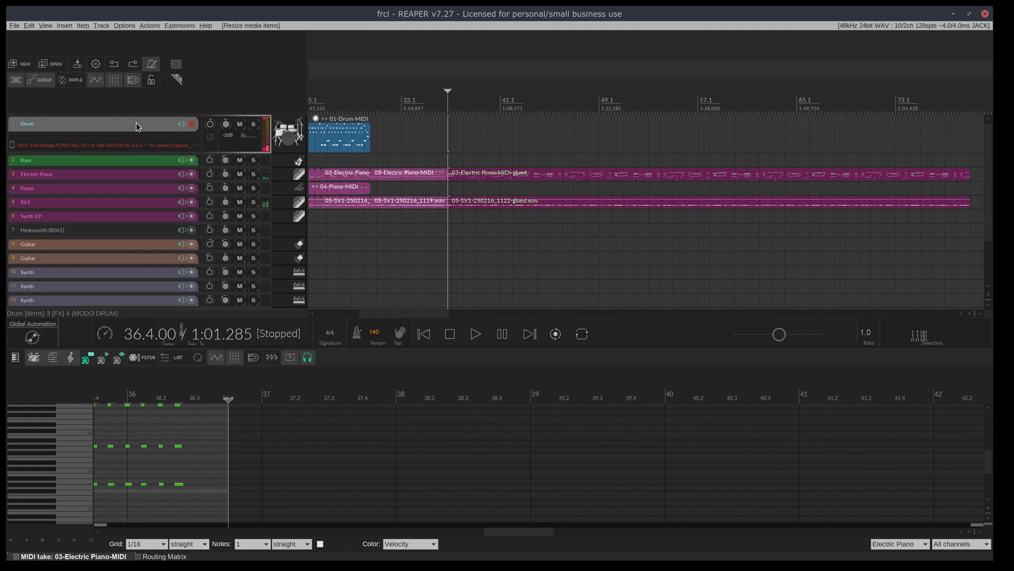
Record a Drum part from 36.4.00 to about 53.2 and play it back from 36.4.00
key("ctrl+r")
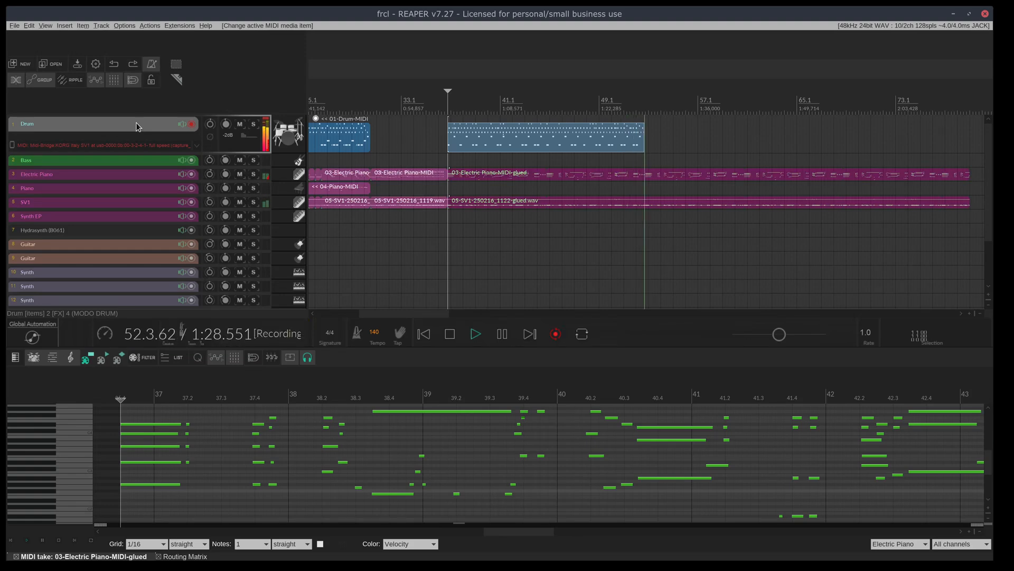
key("space")
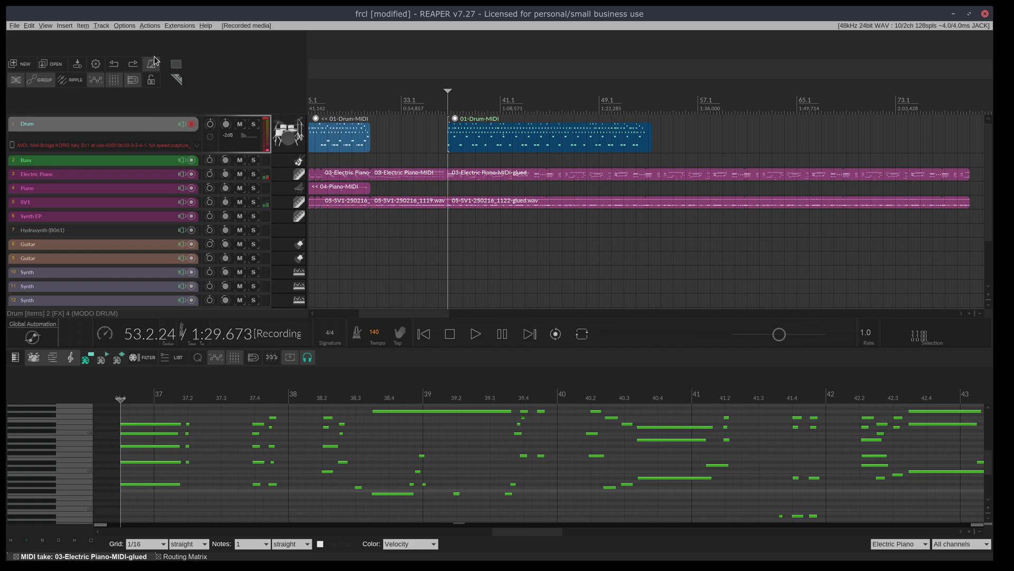
key("space")
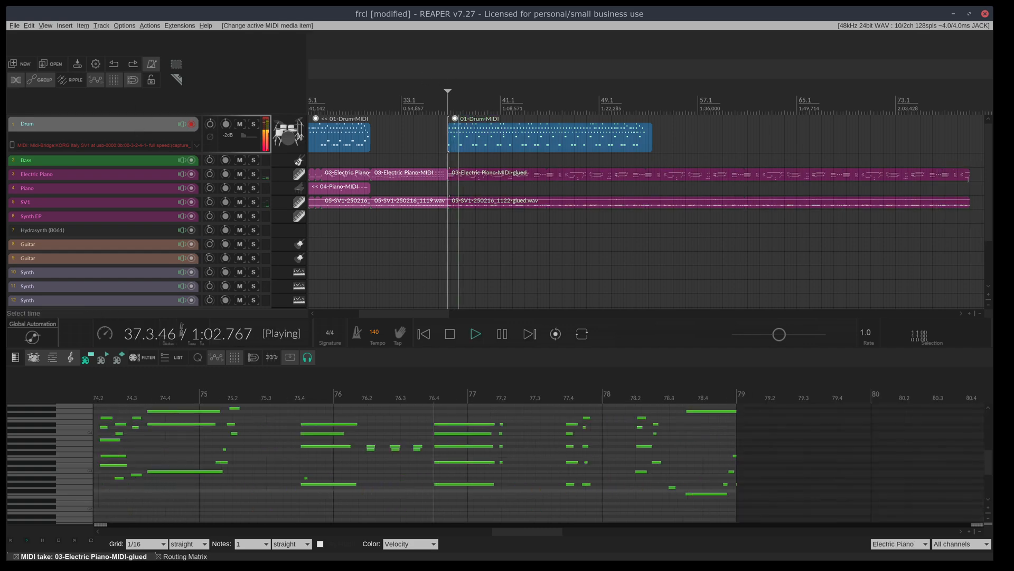
Shorten the glued Electric Piano and SV1 items and the new Drum item to end at about 52.4, and save the project
left_click_drag(969, 176, 646, 192)
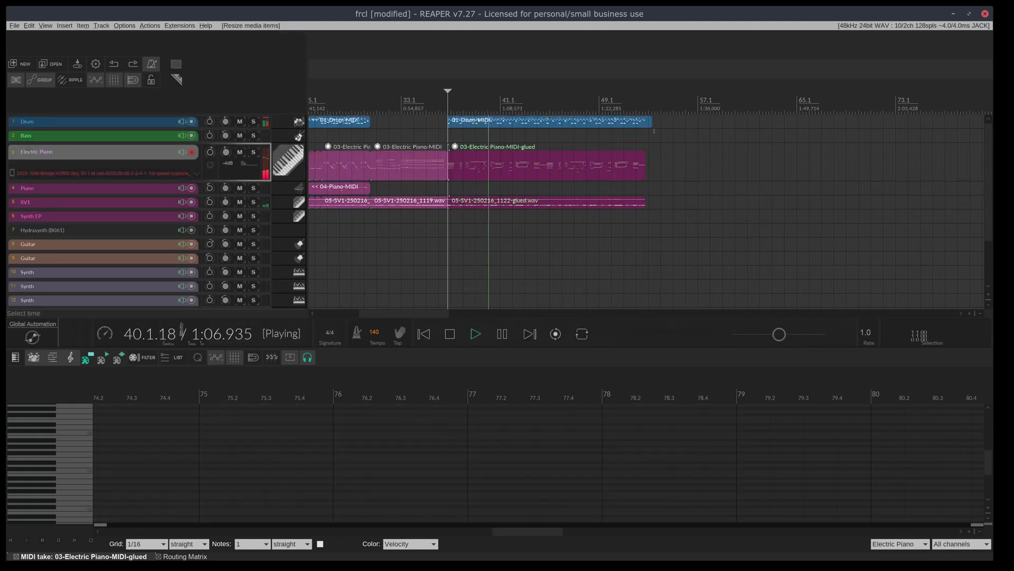
left_click_drag(652, 124, 647, 127)
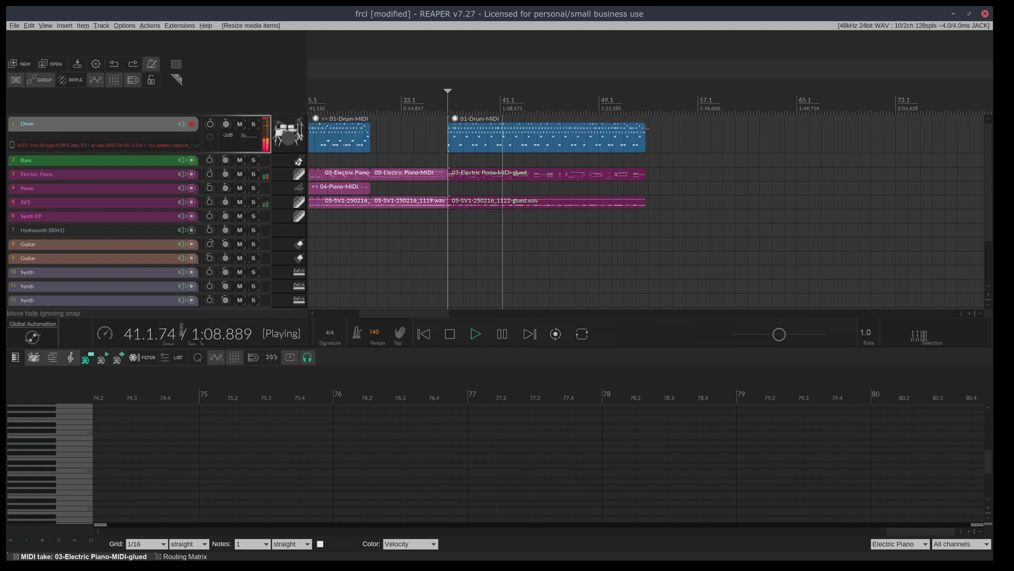
key("ctrl+s")
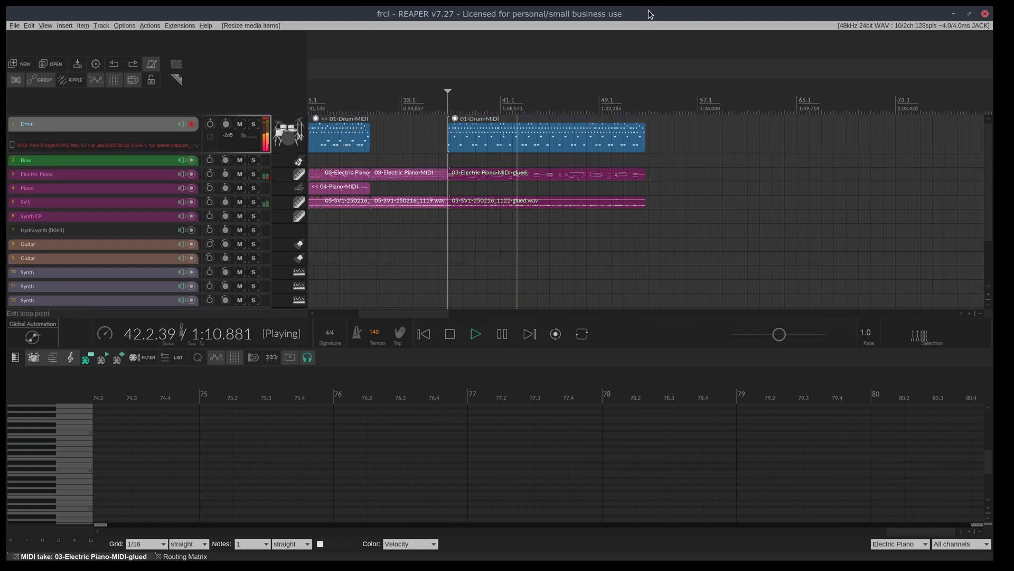
Arm the Piano track, try recording a part from 36.4.00 twice, and discard both takes
left_click(150, 188)
key("space")
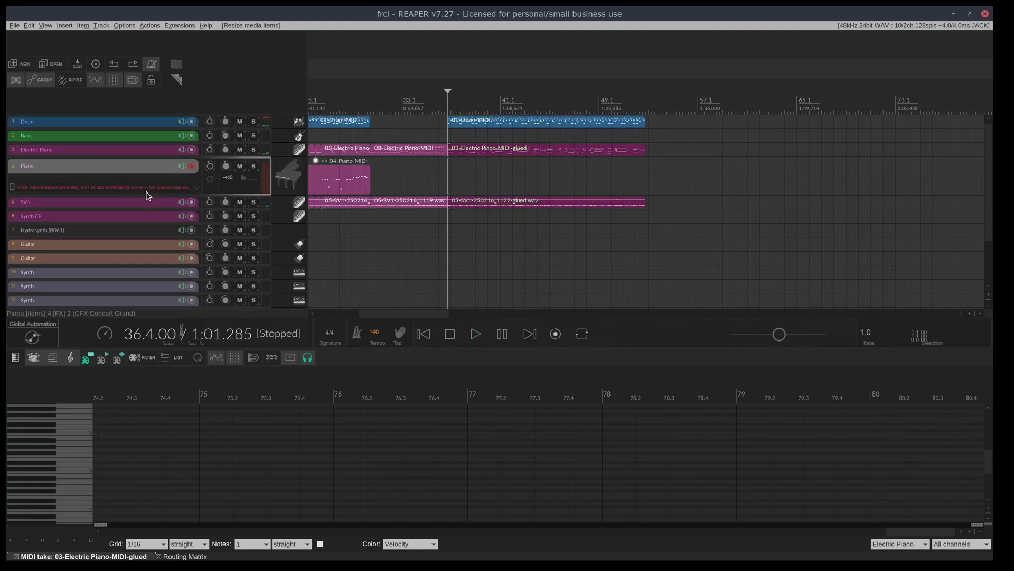
key("ctrl+r")
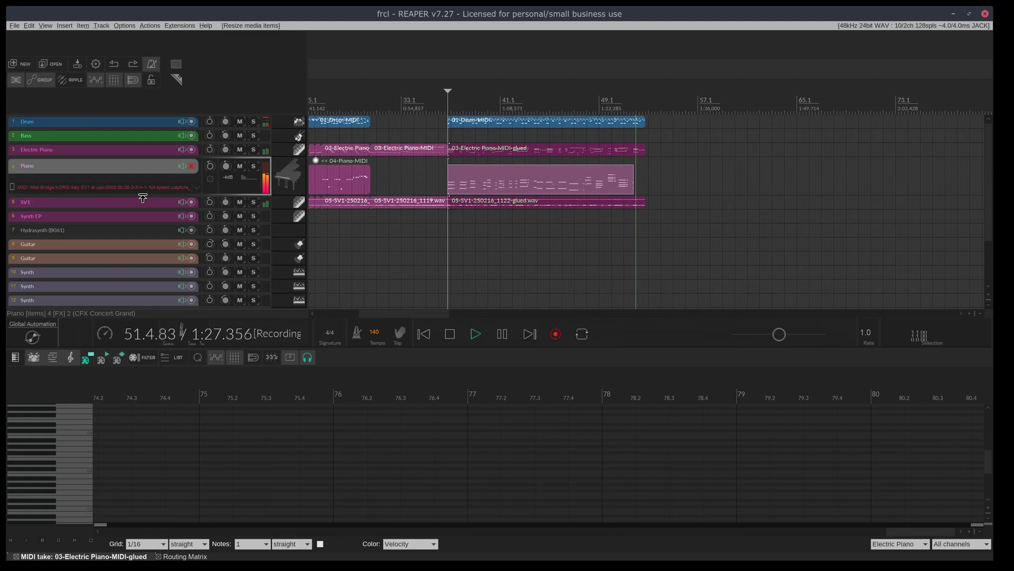
key("space")
key("ctrl+z")
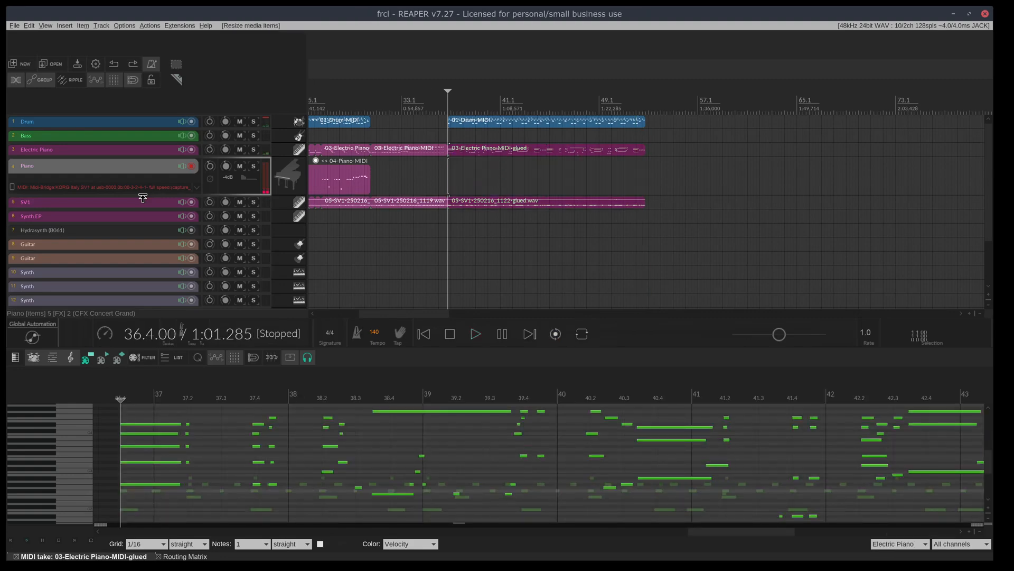
key("ctrl+r")
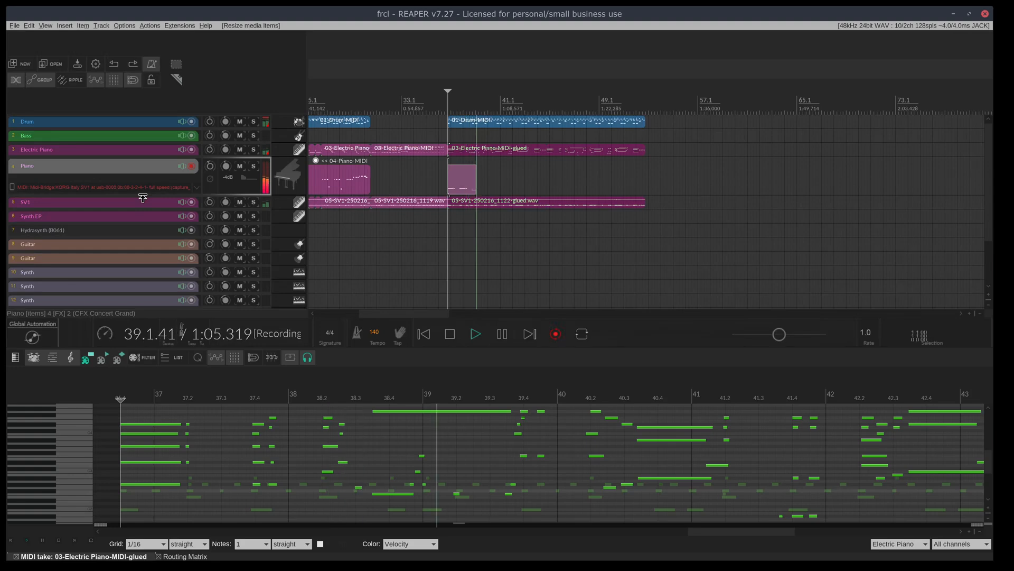
key("space")
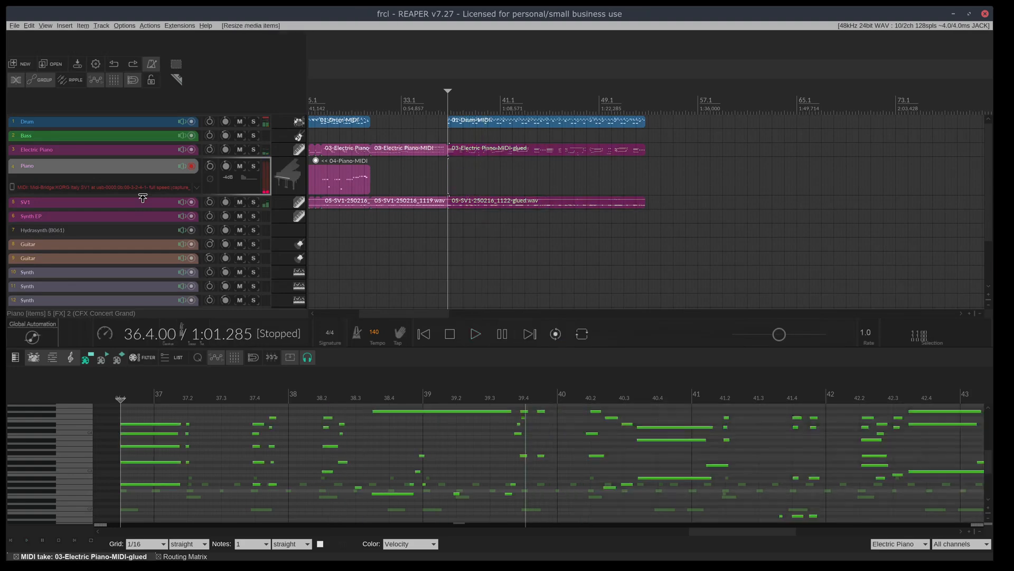
Record a Piano part from 36.4.00 to about 45.1, trim the item to end at 44.4.00, and save the project
key("ctrl+r")
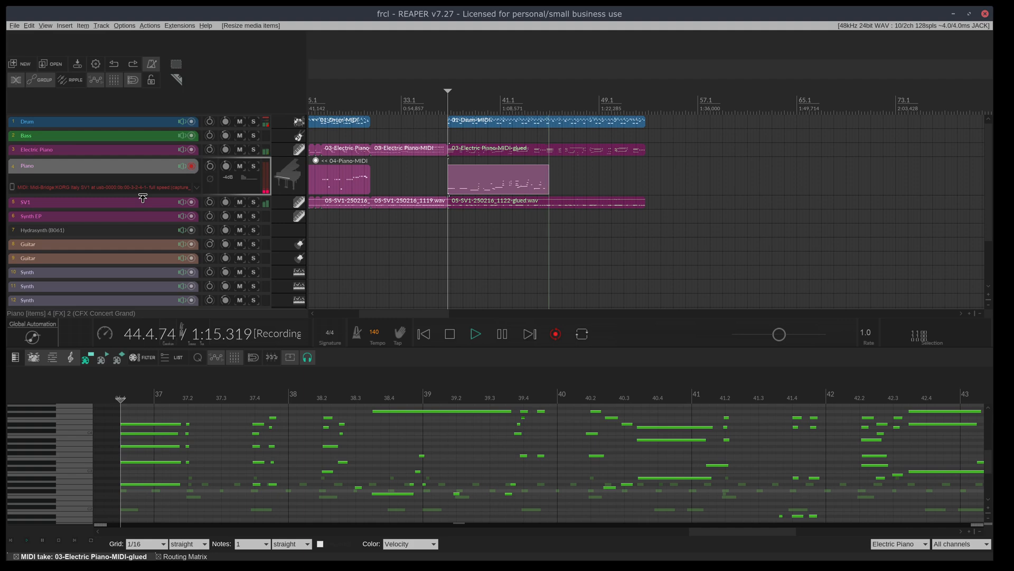
key("space")
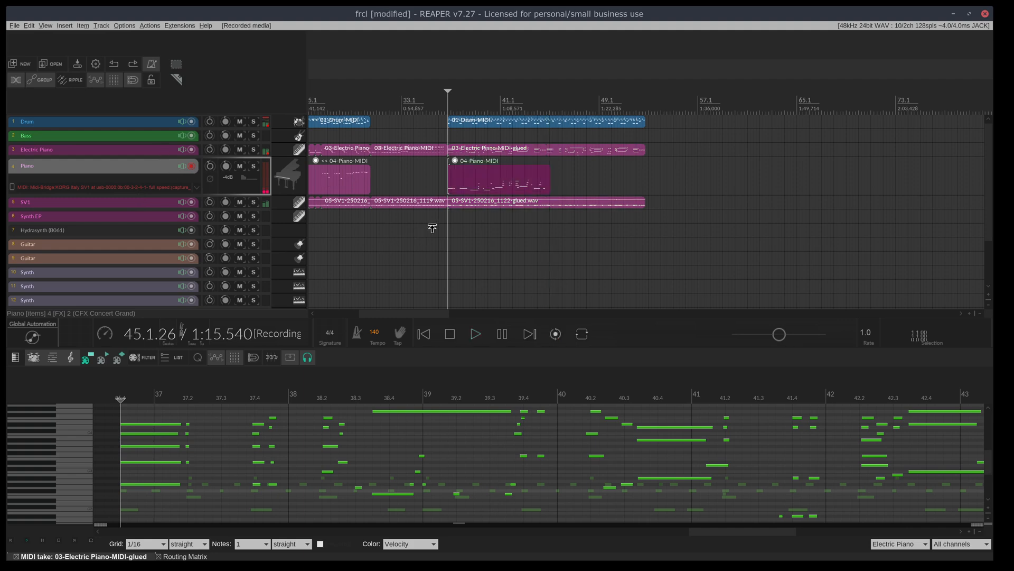
left_click(547, 190)
key("space")
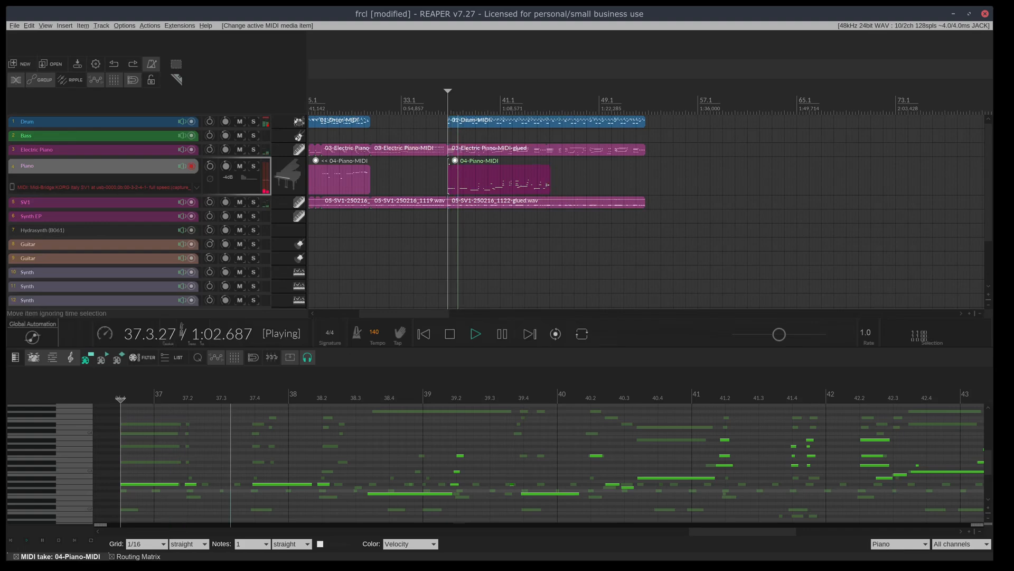
left_click_drag(546, 190, 547, 189)
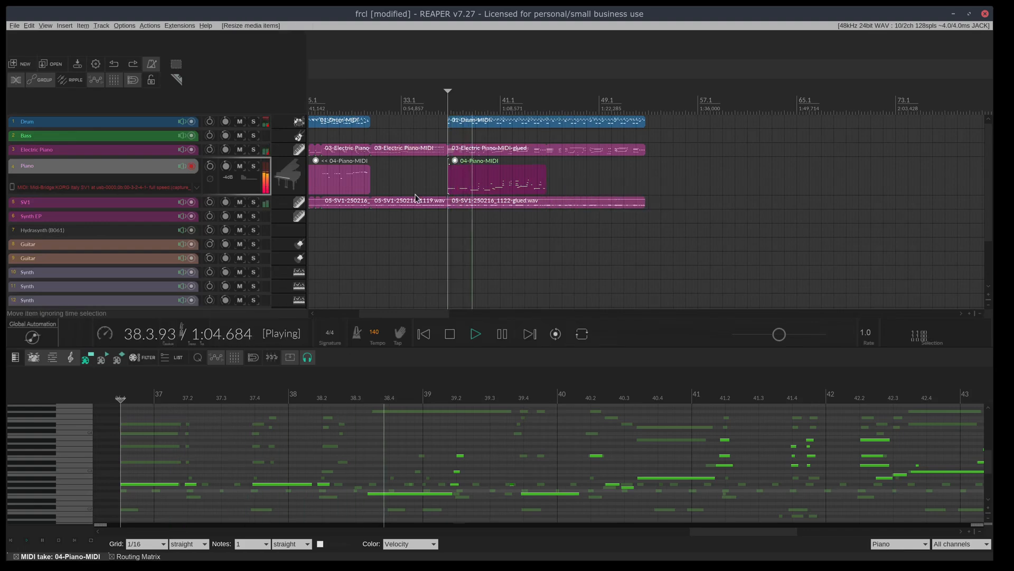
key("ctrl+s")
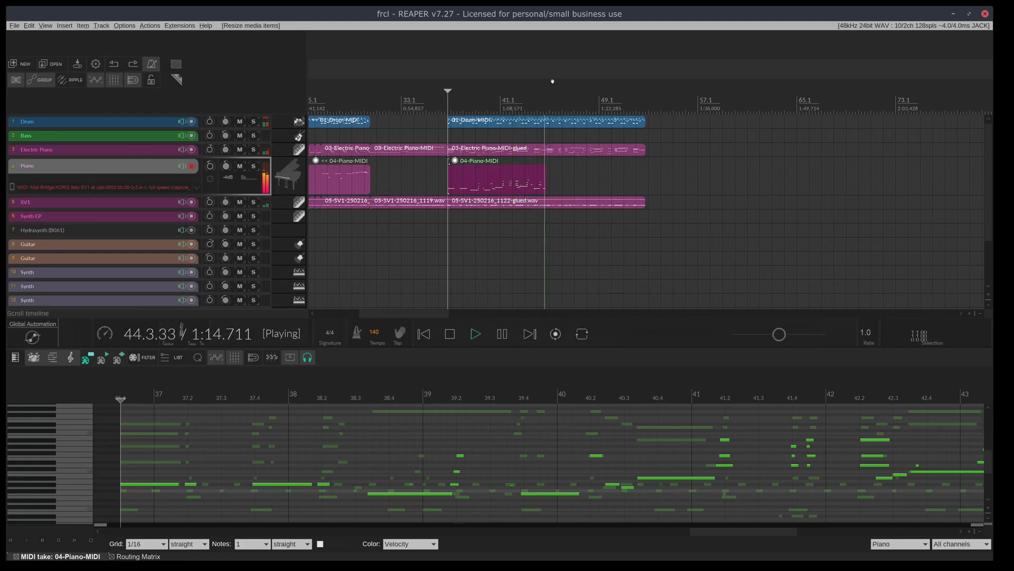
Record a second Piano part from 44.4.00 to about 52.4, discarding a first short take
key("space")
left_click(547, 97)
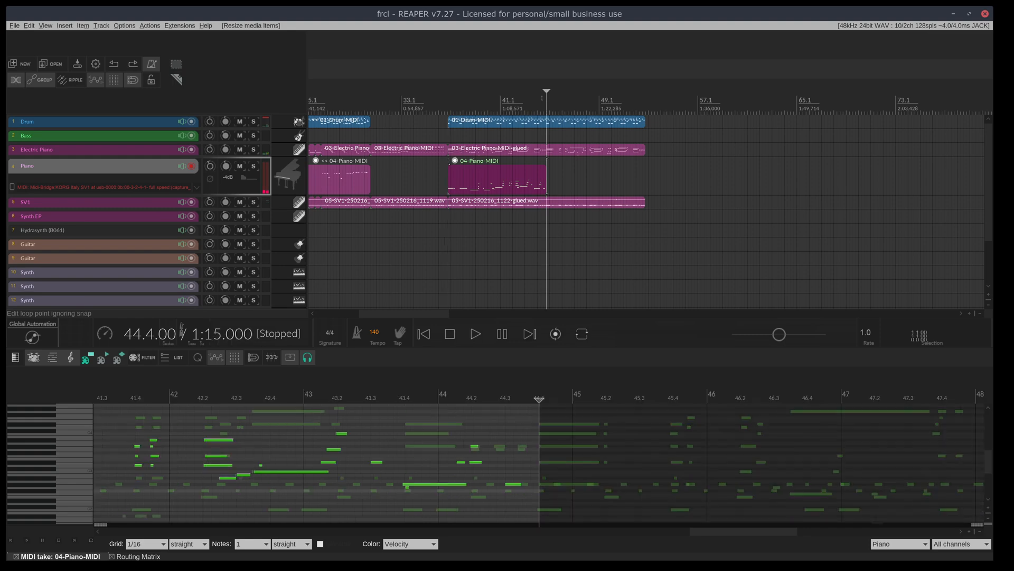
key("ctrl+r")
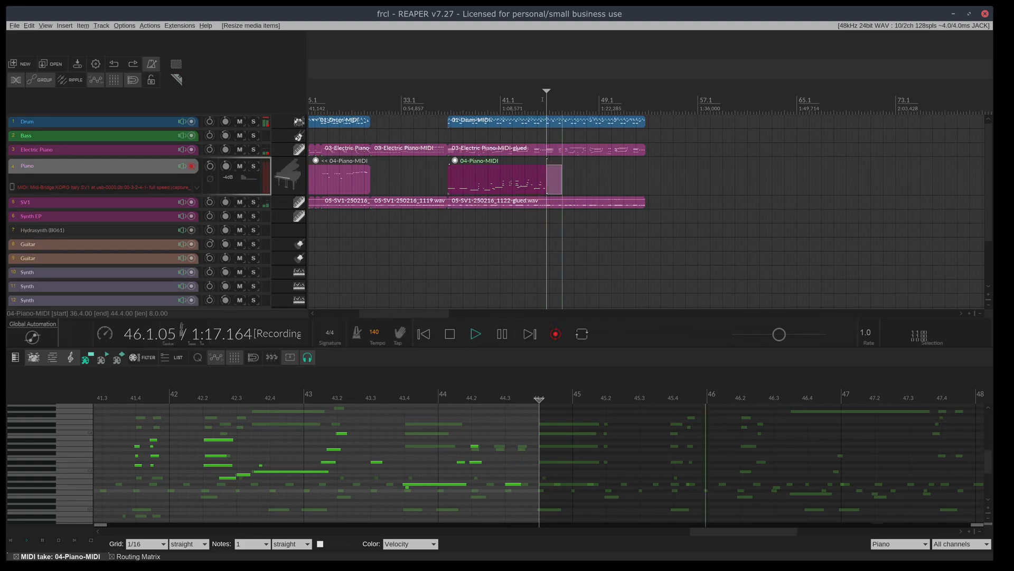
key("space")
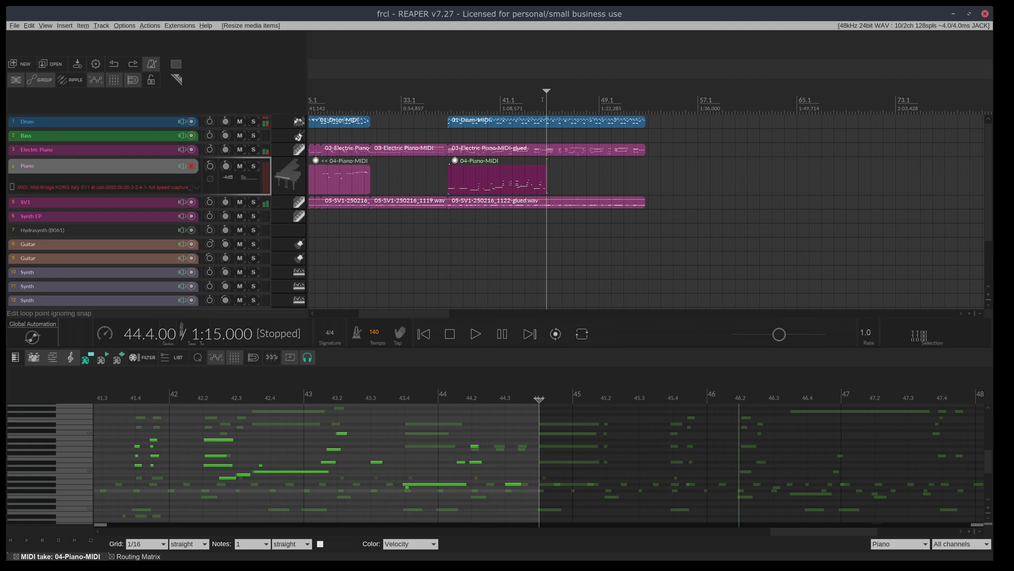
key("ctrl+r")
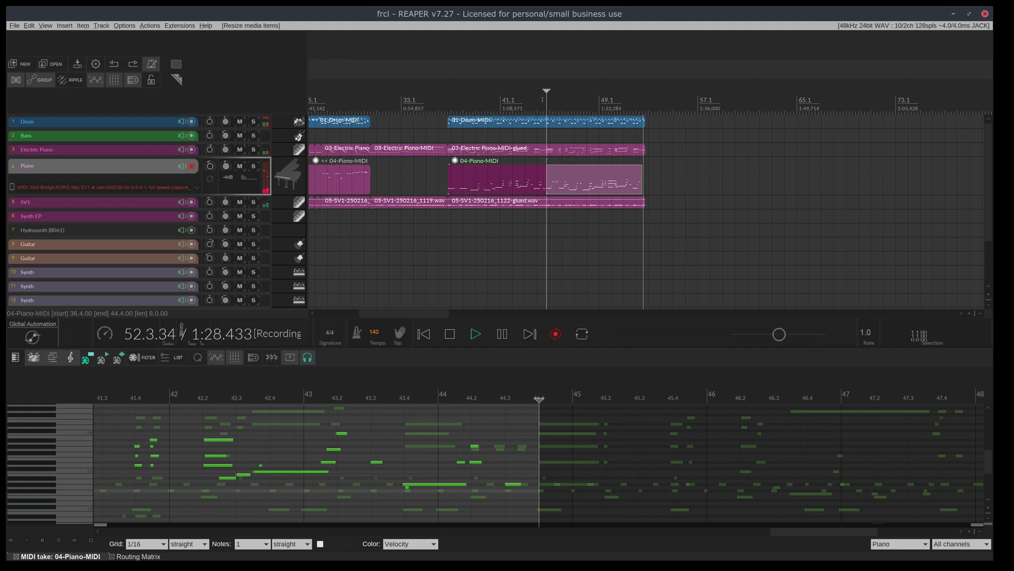
key("space")
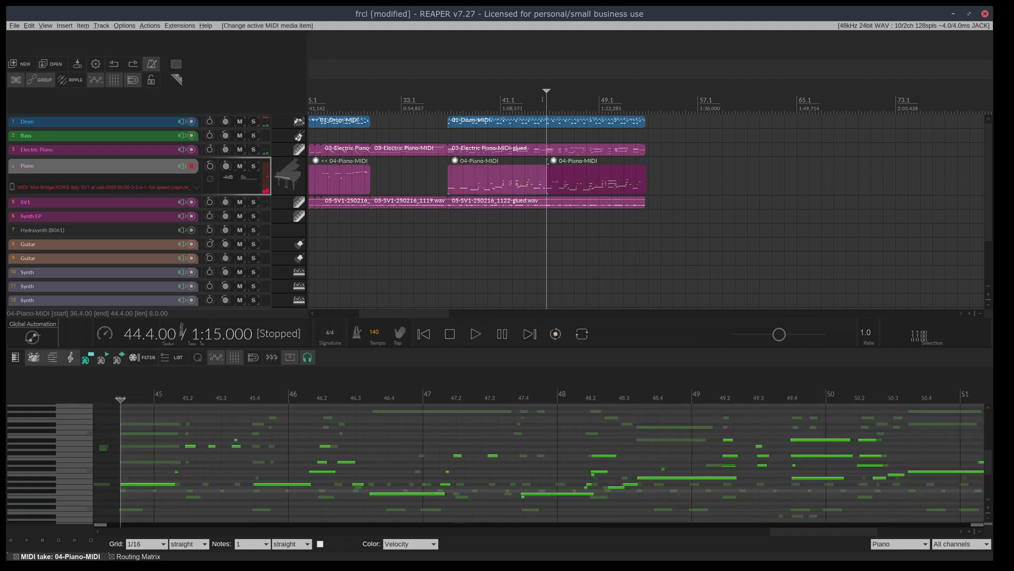
Play back the second Piano part from 44.4.00 and save the project
key("space")
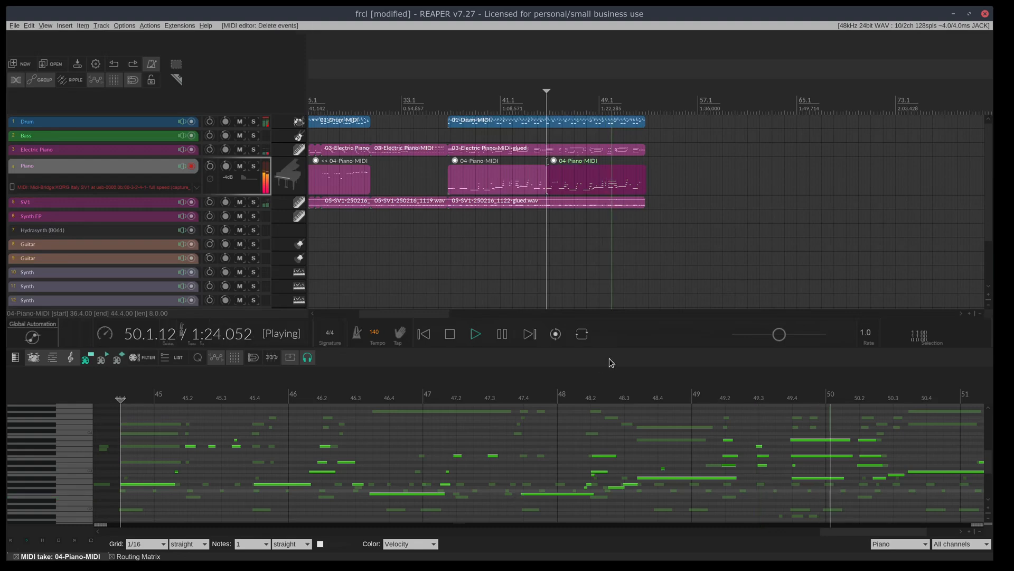
key("ctrl+z")
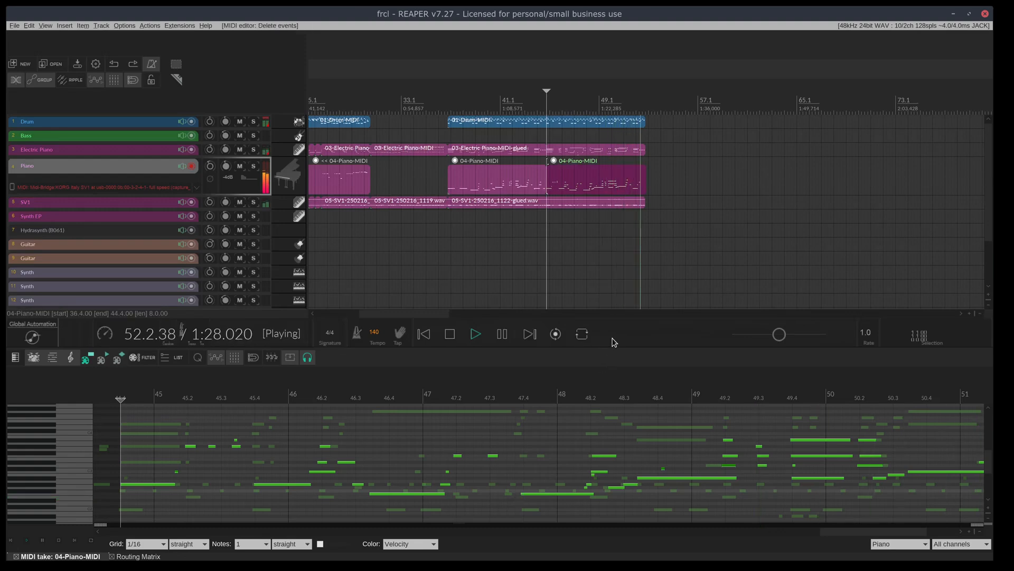
key("space")
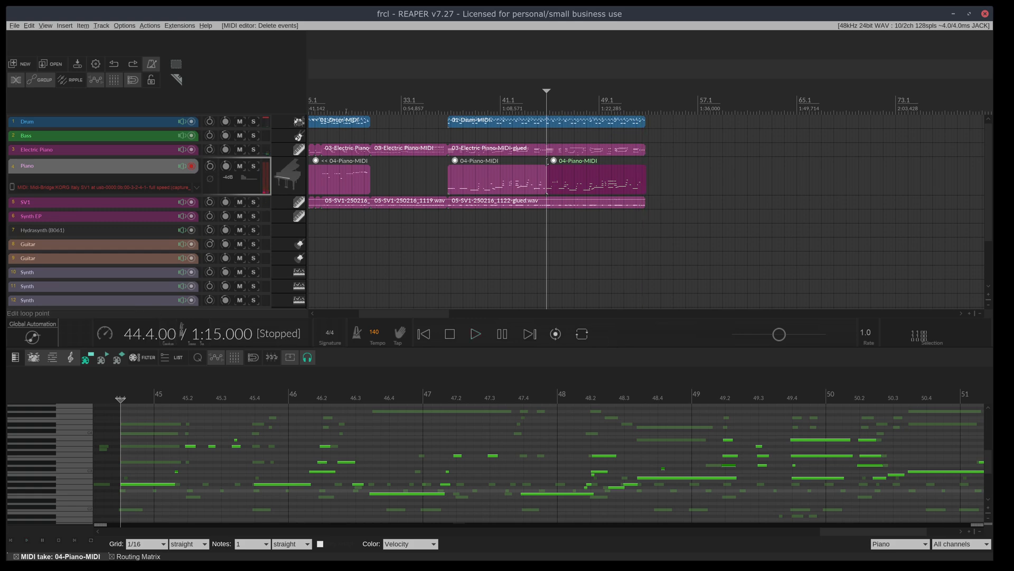
Audition Synth tracks 10 to 13 by arming each in turn during playback from 28.4.00
left_click(348, 110)
scroll(153, 210, "down", 5)
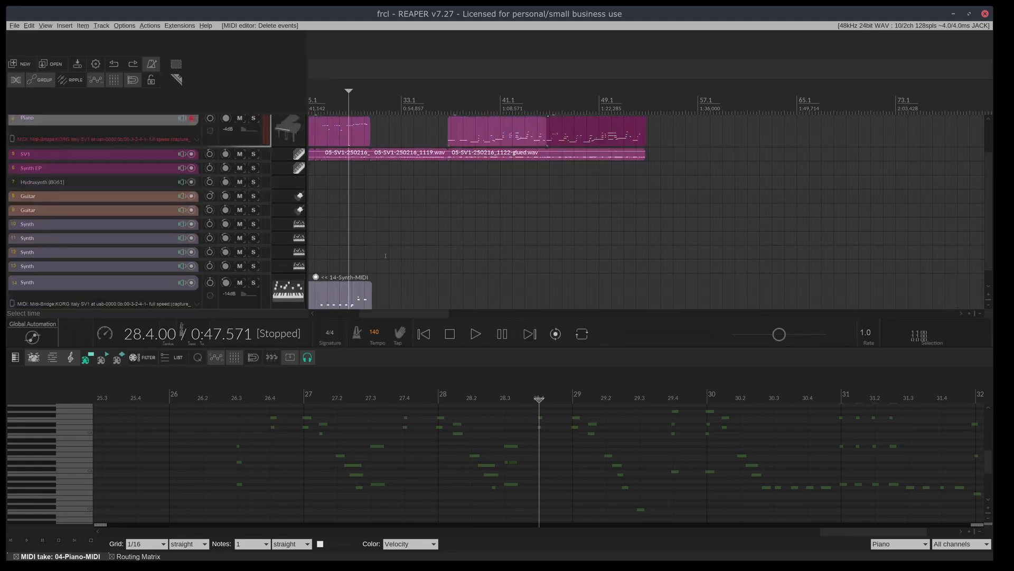
left_click(153, 211)
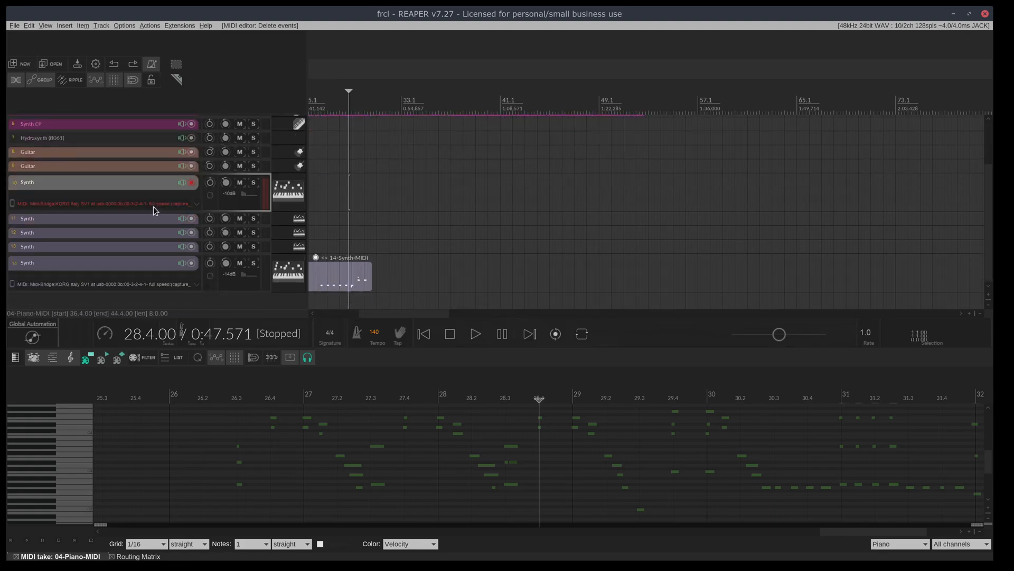
left_click(118, 218)
key("space")
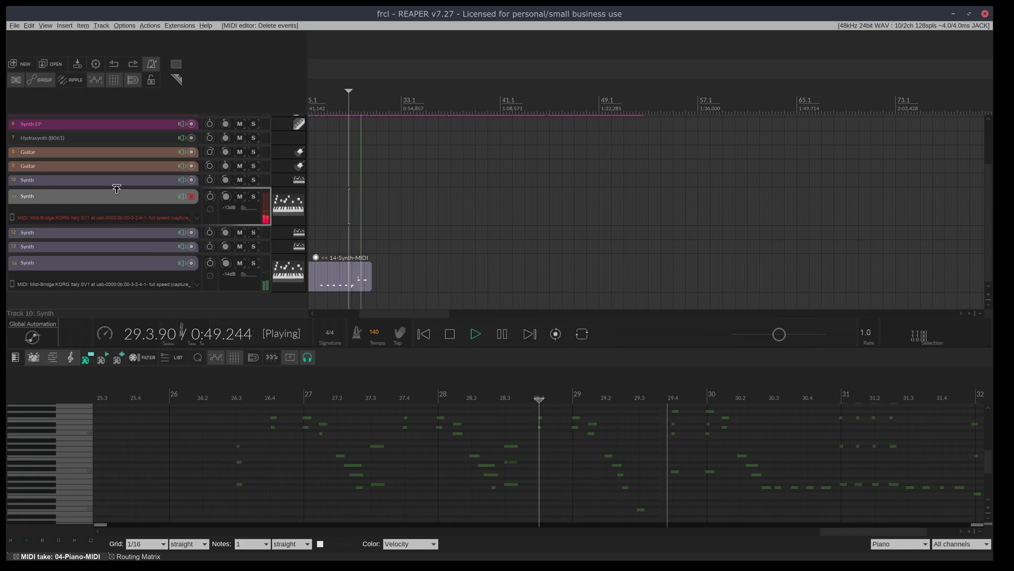
left_click(127, 237)
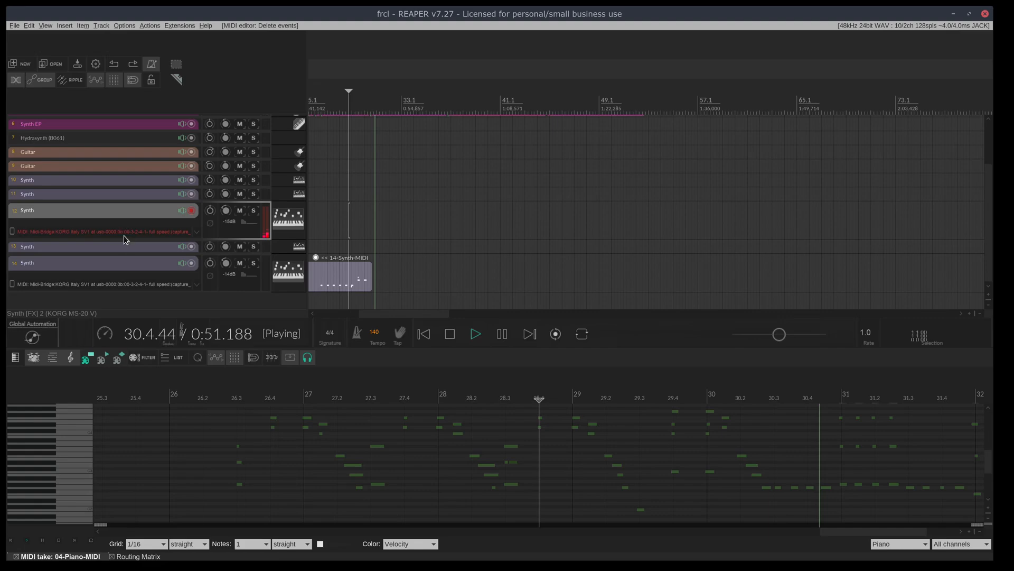
left_click(123, 243)
scroll(382, 238, "up", 1)
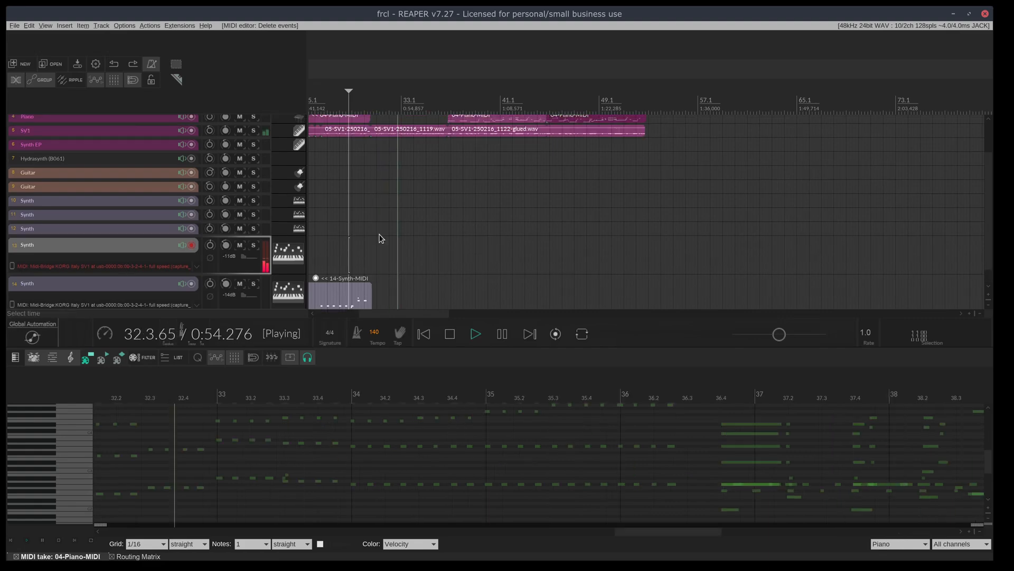
scroll(380, 237, "up", 2)
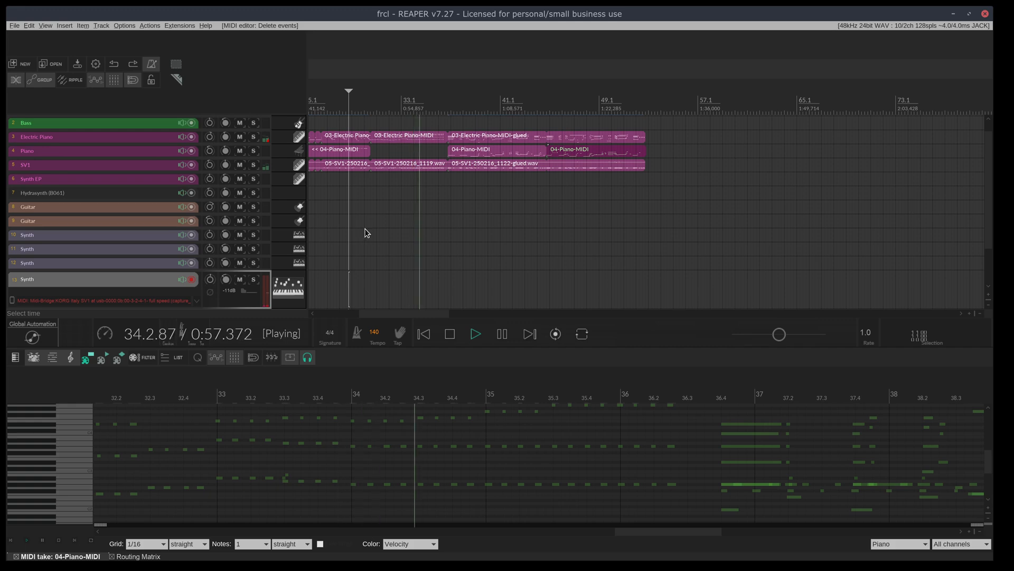
Try recording a part on Synth track 13 from about 34.4 to 46.1, undo it, and place the edit cursor at 36.3.00
key("ctrl+r")
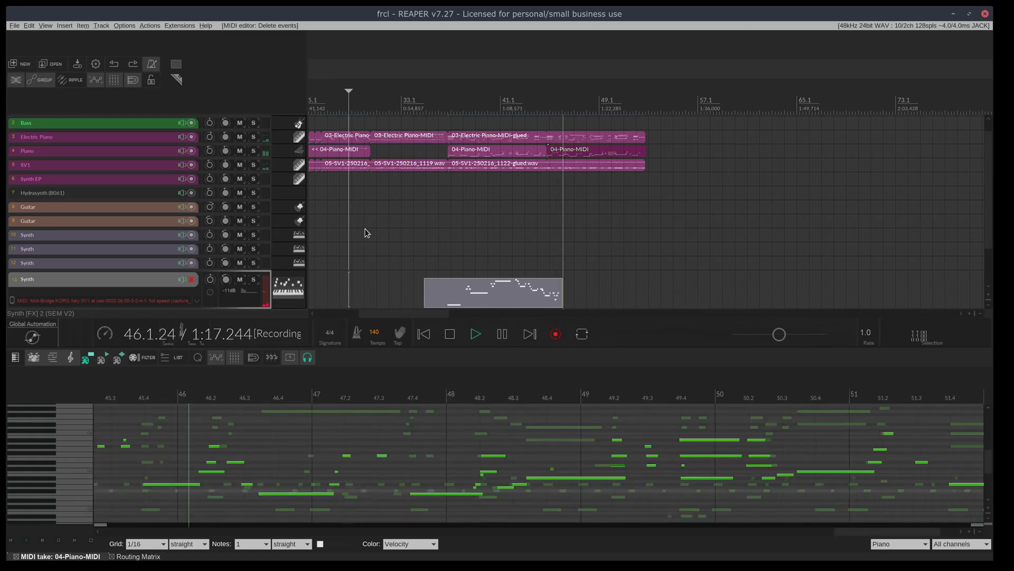
key("space")
key("ctrl+z")
left_click(444, 93)
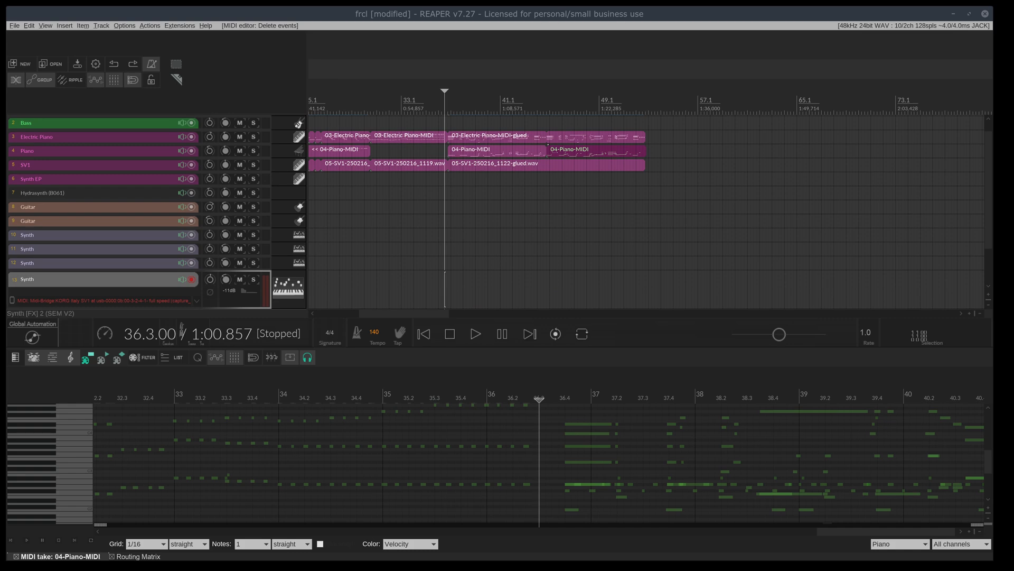
Arm the Electric Piano and SV1 tracks together and place the edit cursor at 59.2.00
scroll(628, 337, "up", 1)
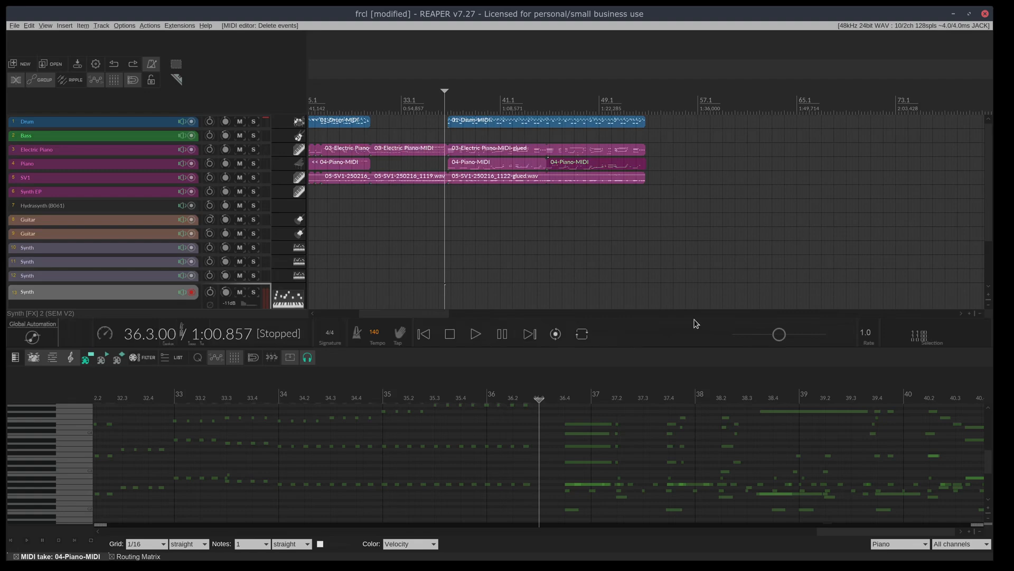
left_click(69, 150)
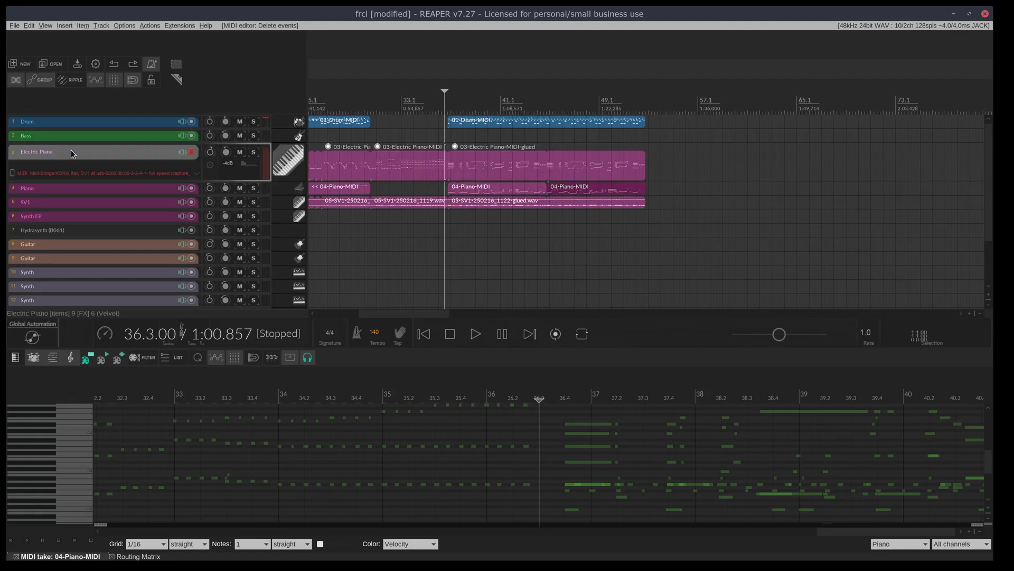
left_click(124, 205)
left_click(726, 106)
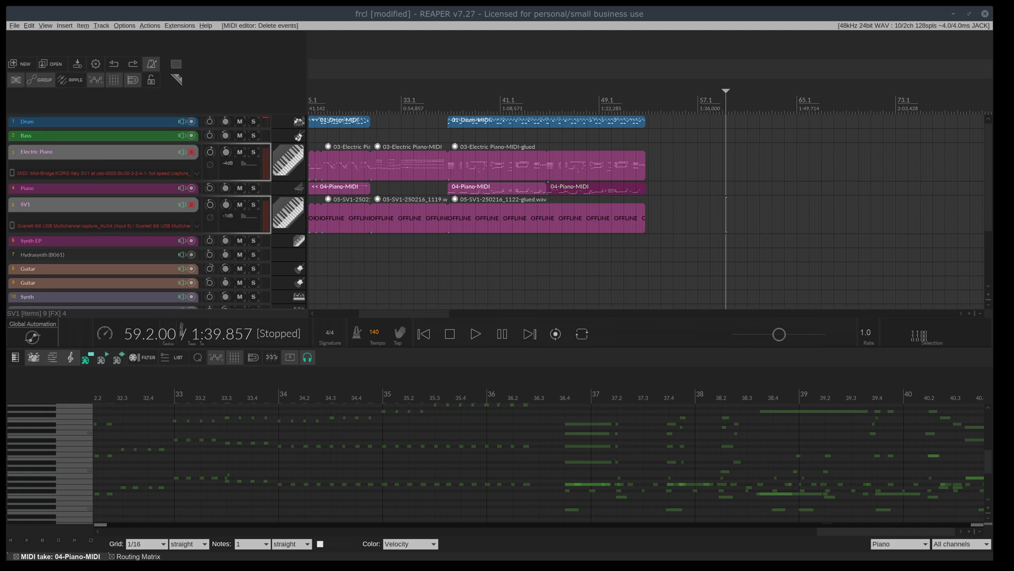
Delete all Drum, Electric Piano, Piano and SV1 items that lie after 30.3.47
left_click_drag(721, 283, 393, 86)
key("Delete")
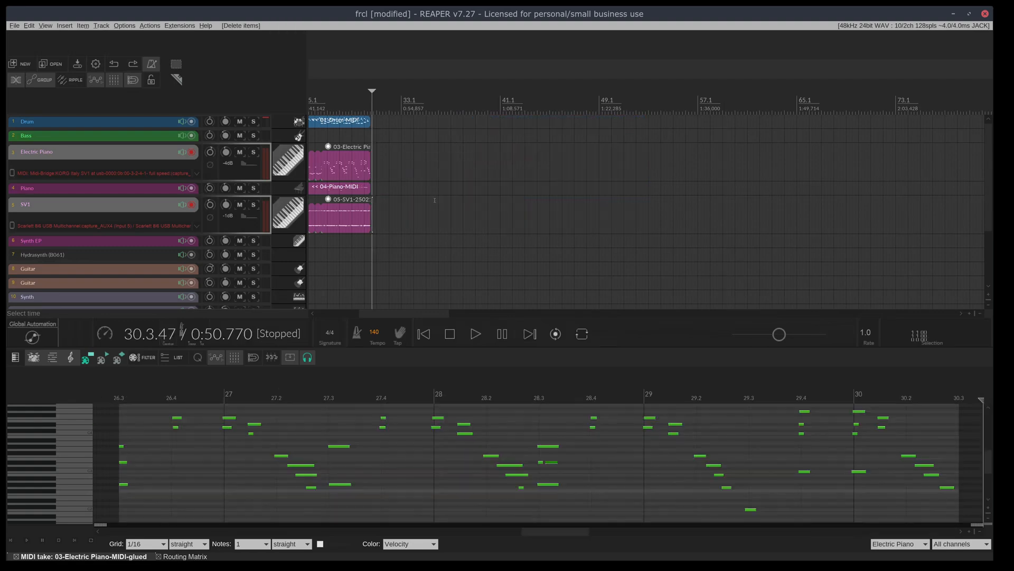
left_click_drag(441, 313, 390, 310)
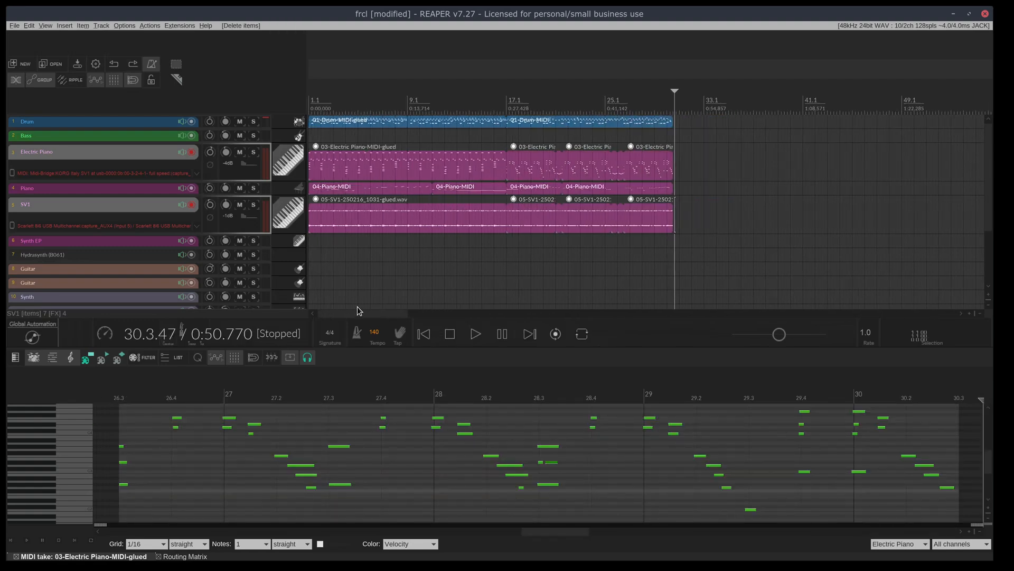
left_click_drag(382, 99, 309, 100)
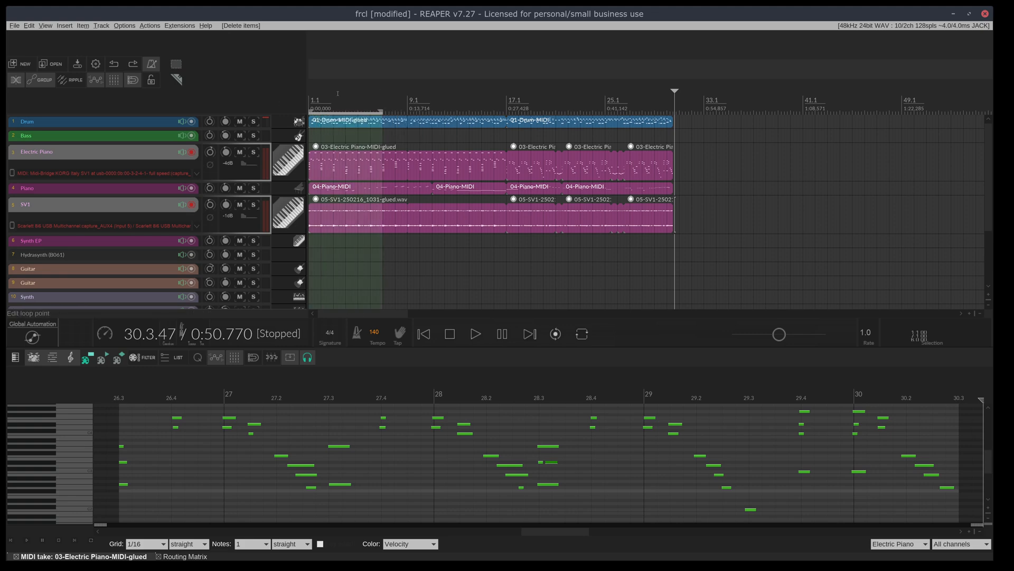
left_click(340, 97)
key("Escape")
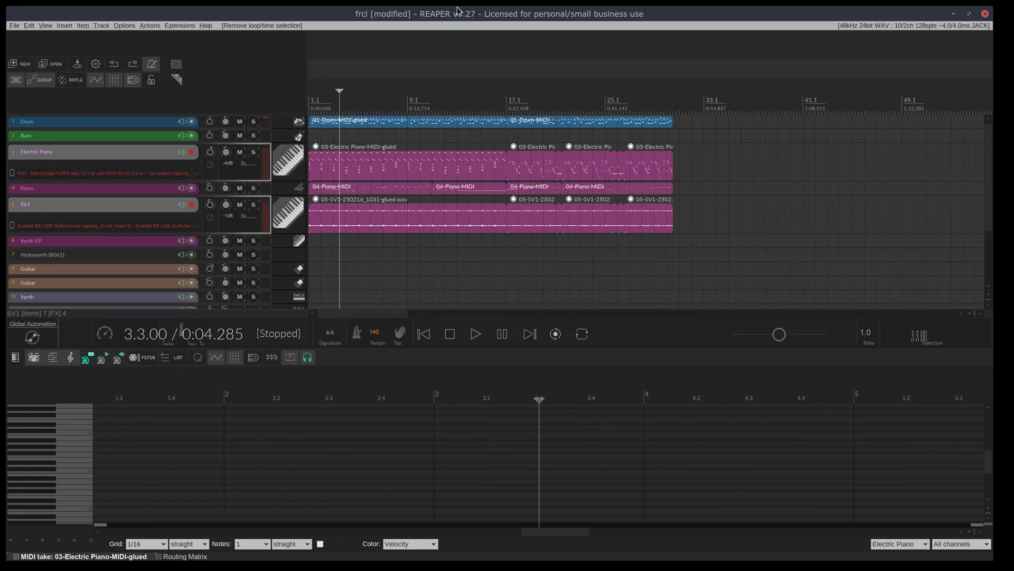
Return the edit cursor to the project start at 1.1.00
left_click(407, 96)
left_click(503, 100)
left_click(505, 102)
left_click(330, 100)
key("Home")
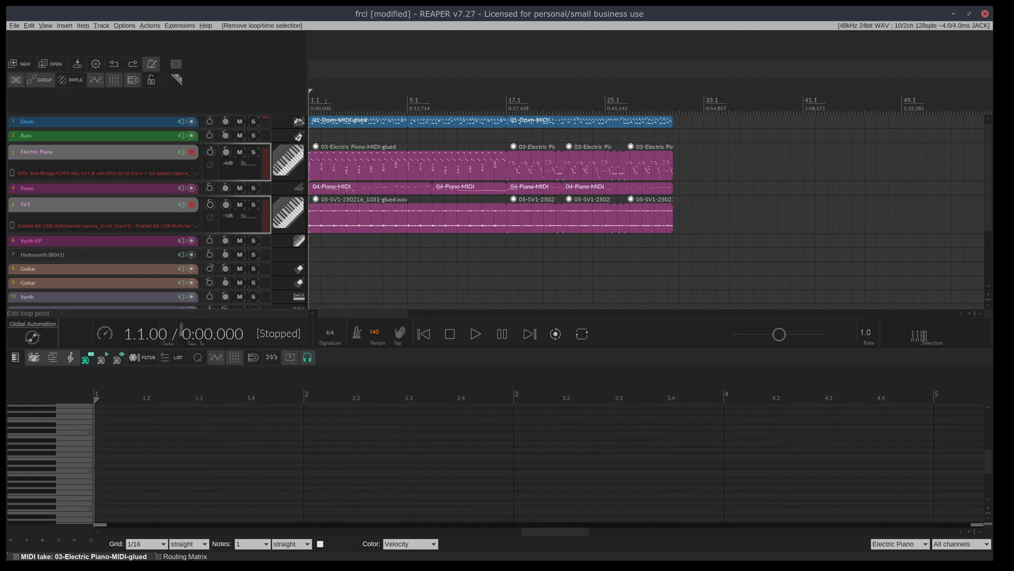